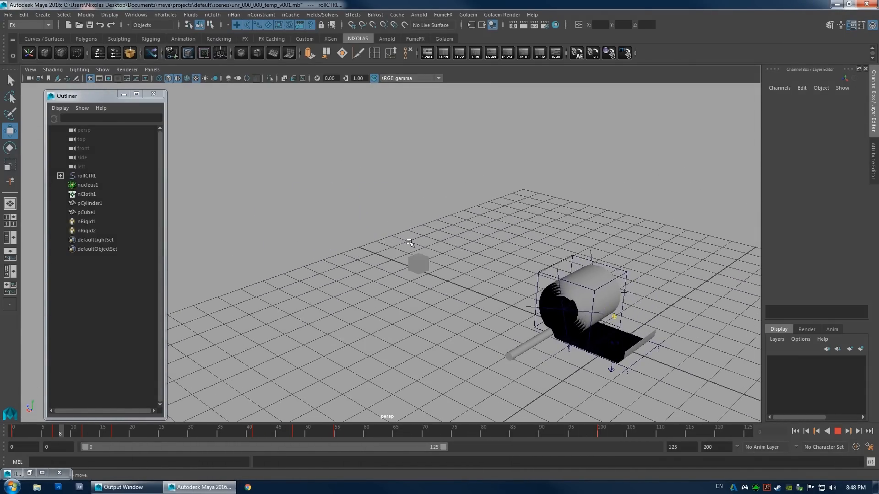
Examine the playing roll-out simulation from several angles, following the rolled cloth across the grid.
left_click_drag(541, 293, 375, 279, "alt")
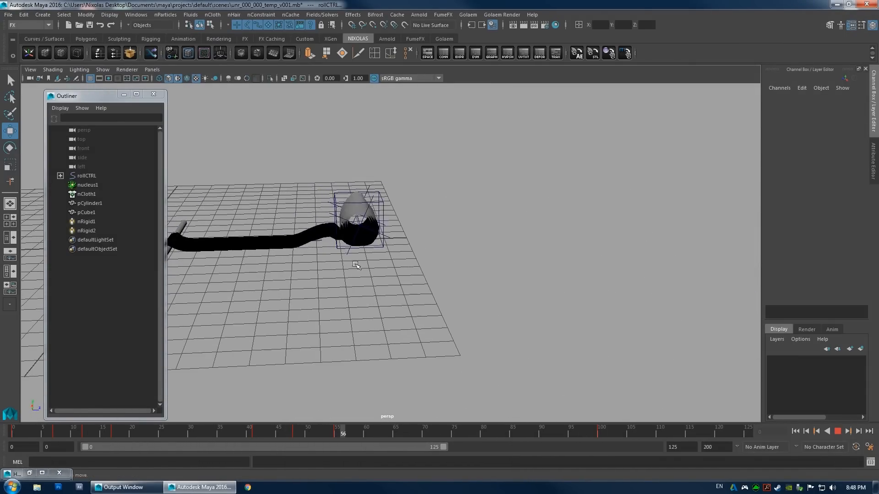
middle_click_drag(399, 259, 543, 296, "alt")
left_click_drag(543, 296, 476, 298, "alt")
right_click_drag(477, 298, 450, 279, "alt")
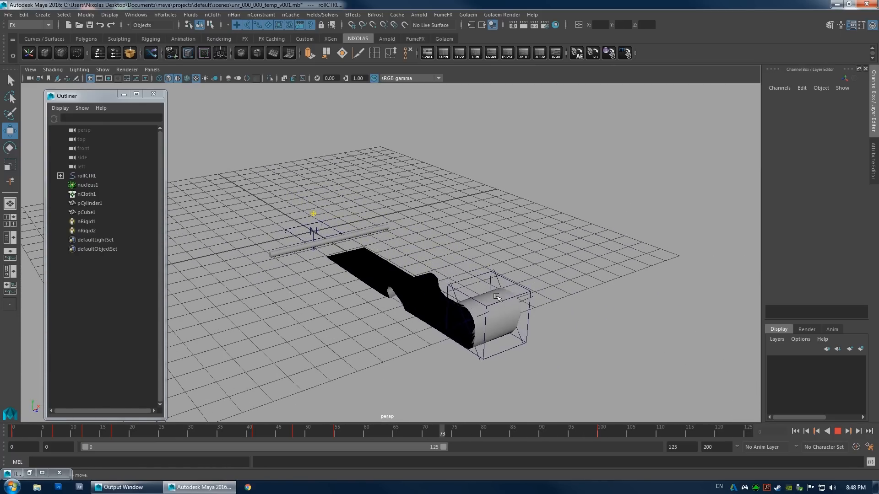
left_click_drag(497, 298, 460, 271, "alt")
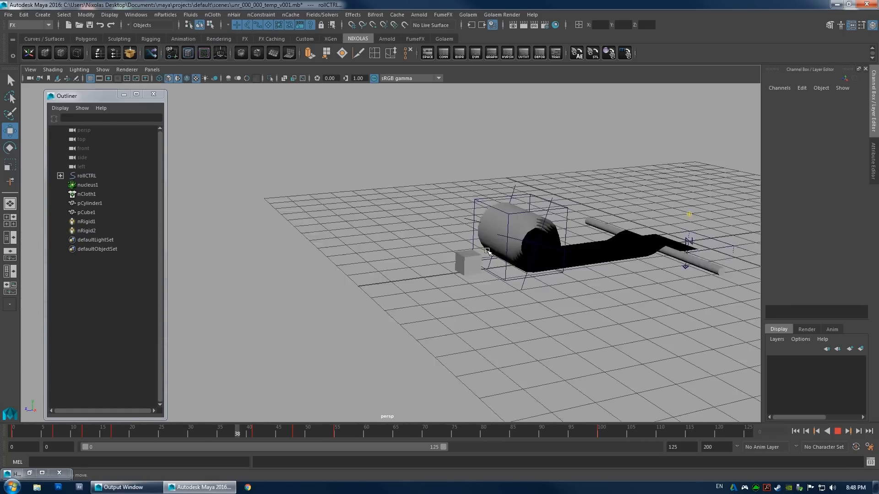
left_click_drag(494, 254, 412, 241, "alt")
right_click_drag(412, 241, 378, 246, "alt")
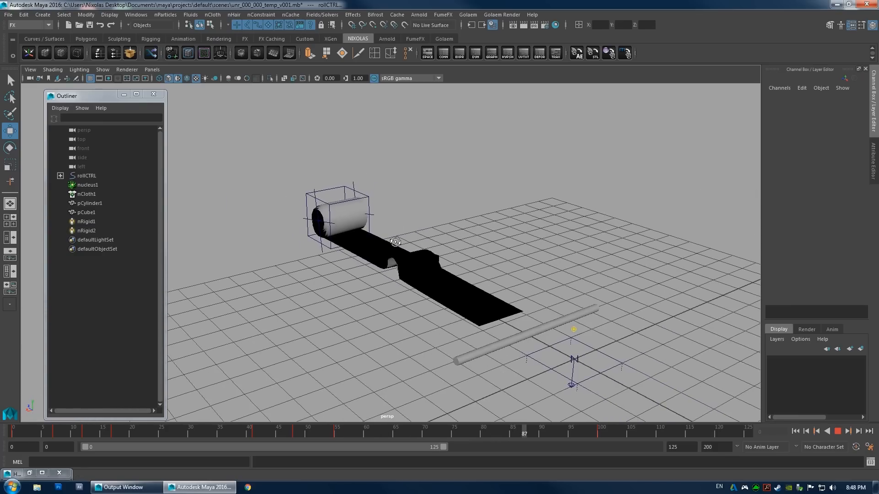
left_click_drag(378, 247, 409, 243, "alt")
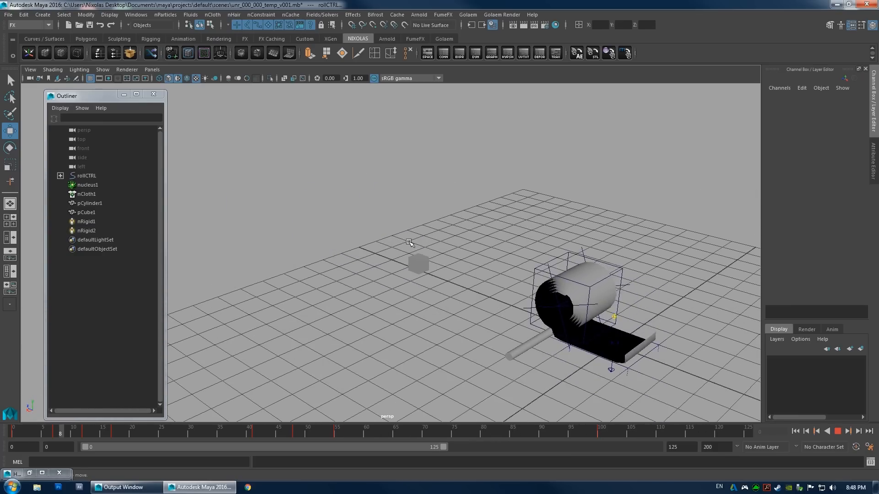
left_click_drag(480, 305, 401, 281, "alt")
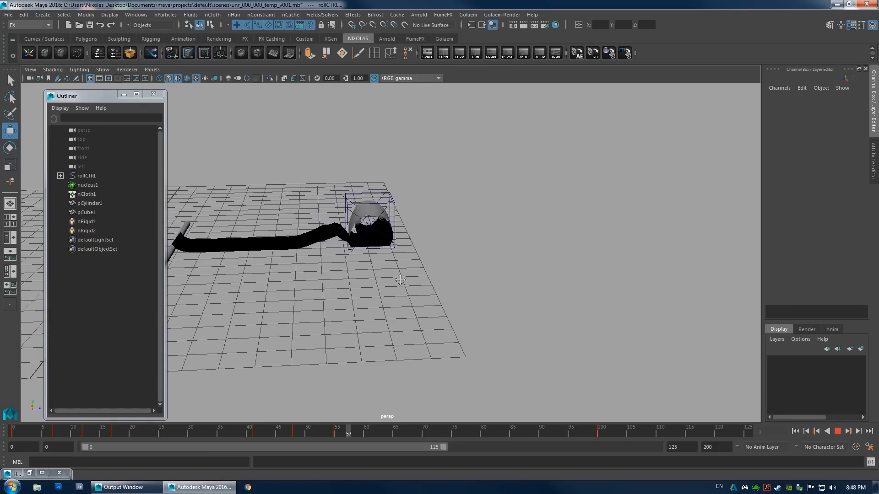
right_click_drag(401, 280, 507, 288, "alt")
left_click_drag(507, 288, 478, 300, "alt")
right_click_drag(478, 300, 449, 302, "alt")
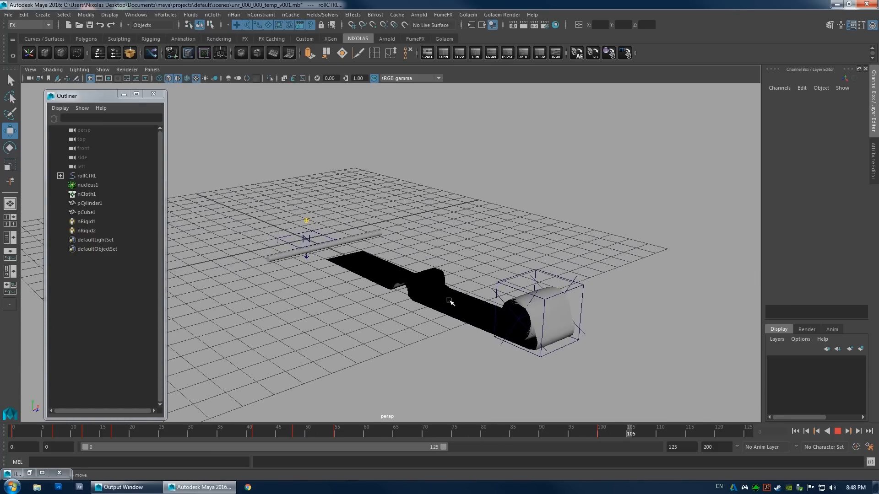
left_click_drag(416, 294, 411, 298, "alt")
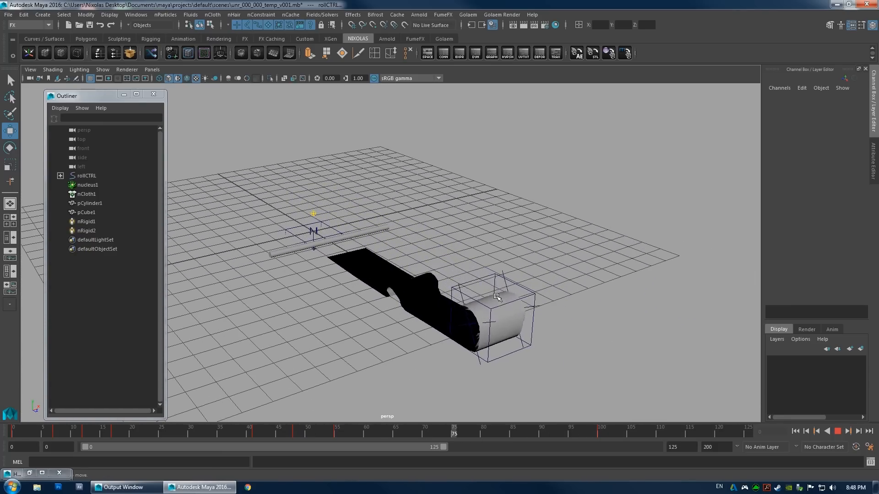
left_click_drag(500, 294, 461, 272, "alt")
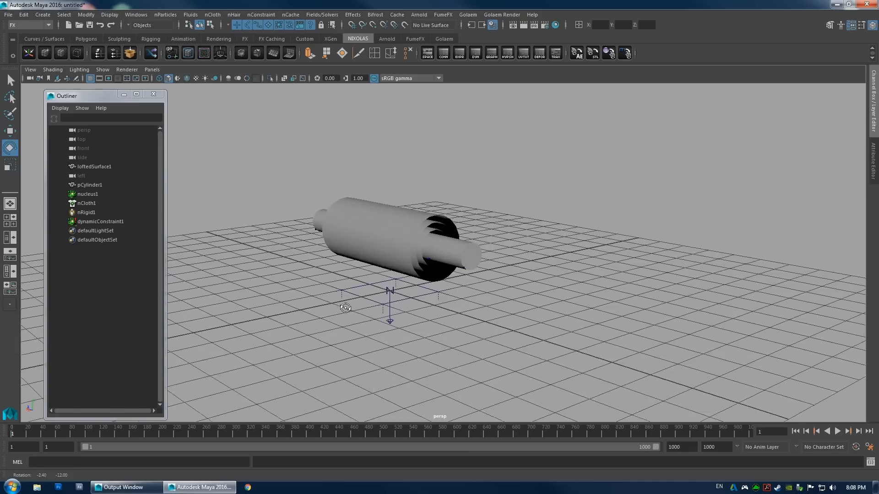
Run interactive playback with the cylinder inside the rolled cloth selected, and spin it around its axis.
left_click_drag(366, 293, 369, 271, "alt")
left_click(369, 281)
key("w")
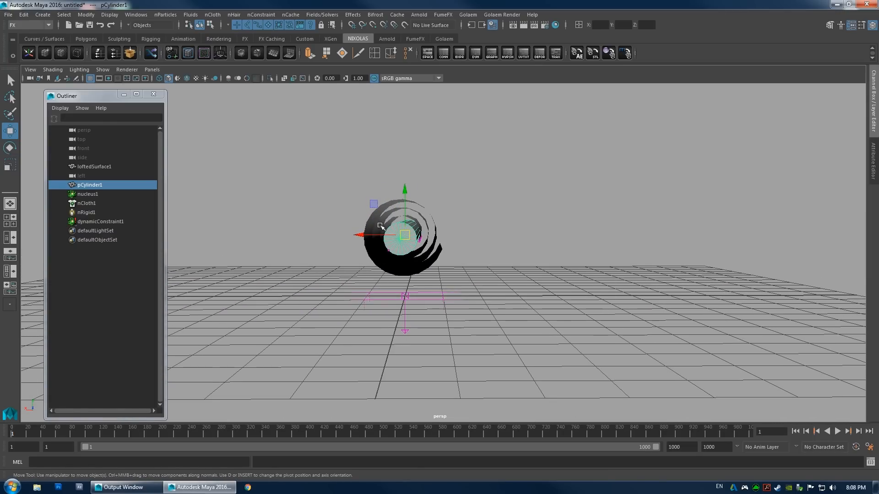
left_click_drag(379, 225, 417, 244, "alt")
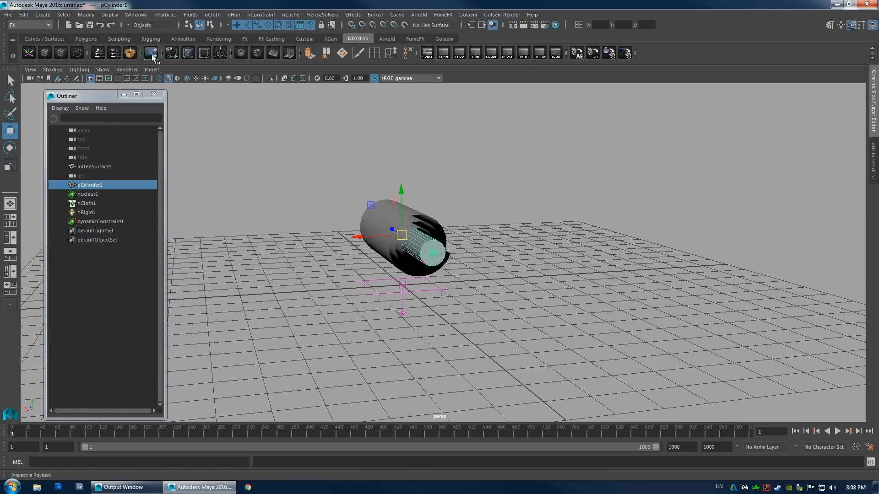
left_click(151, 54)
left_click_drag(508, 232, 480, 261, "alt")
key("e")
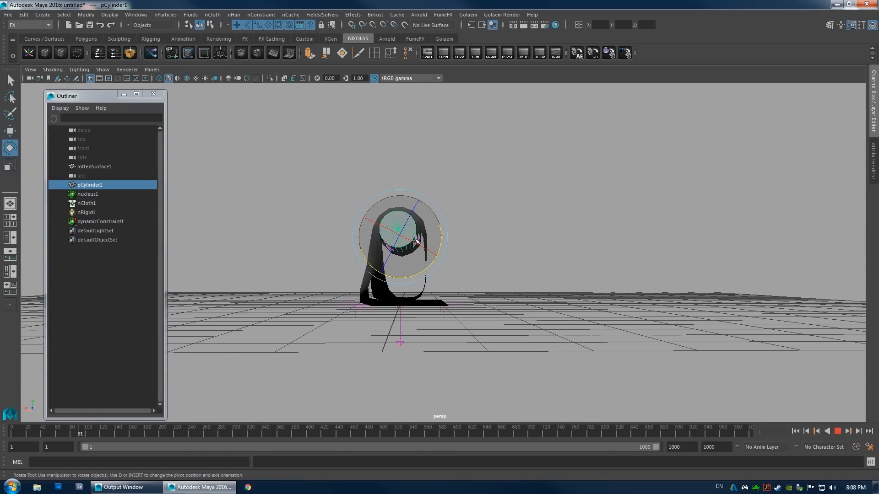
left_click_drag(415, 239, 438, 234, "alt")
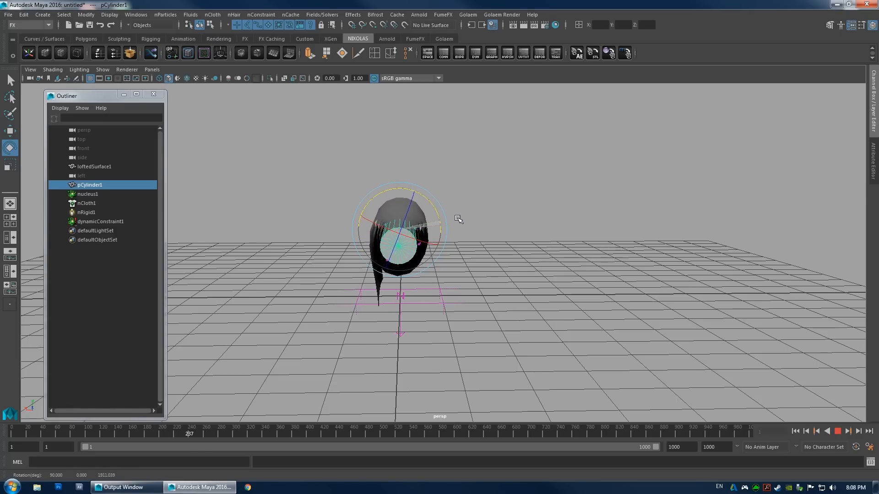
Move and rotate the cylinder sideways during interactive playback to pull the cloth along with it.
left_click_drag(489, 245, 393, 229, "alt")
key("w")
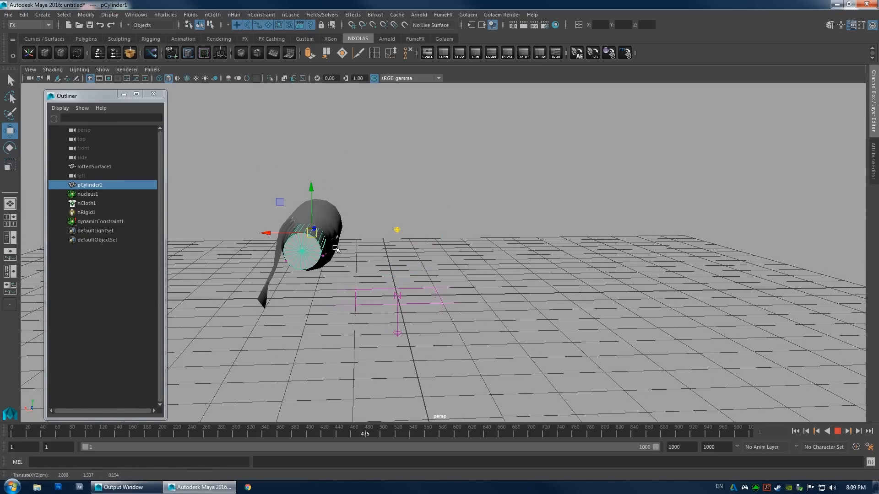
key("e")
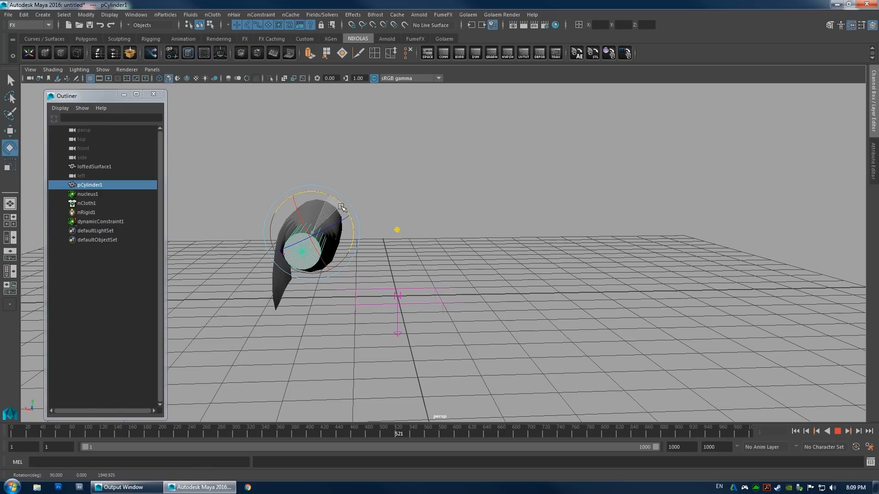
key("w")
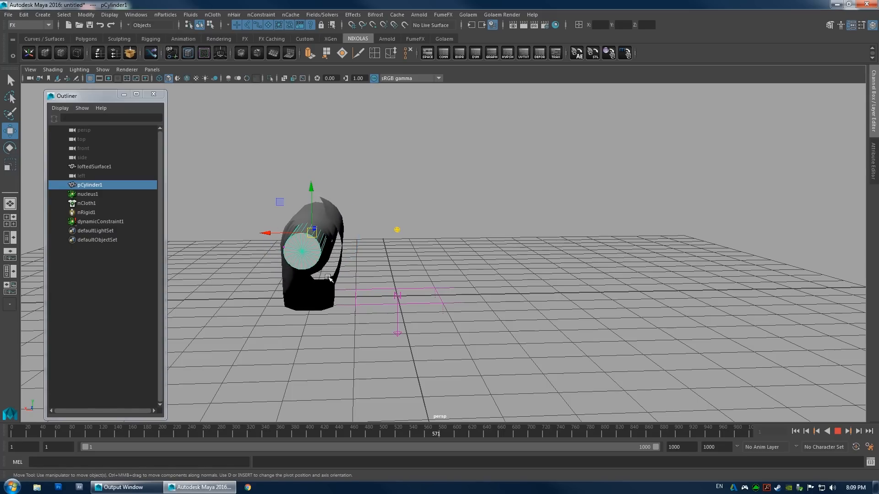
left_click_drag(314, 234, 366, 262)
Examine the cloth draped around the cylinder from several angles, and return the timeline to the start frame.
mouse_move(367, 262)
right_mouse_down("alt")
mouse_move(359, 260)
mouse_move(382, 259)
right_mouse_up("alt")
left_click_drag(382, 259, 299, 235, "alt")
right_click_drag(298, 235, 459, 257, "alt")
left_click_drag(459, 257, 398, 249, "alt")
right_click_drag(398, 249, 407, 243, "alt")
left_click_drag(407, 243, 497, 253, "alt")
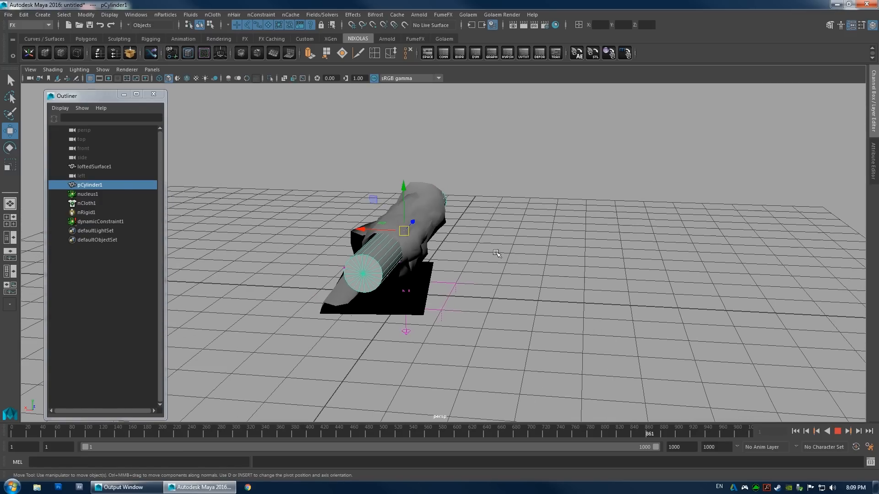
left_click_drag(416, 321, 402, 290, "alt")
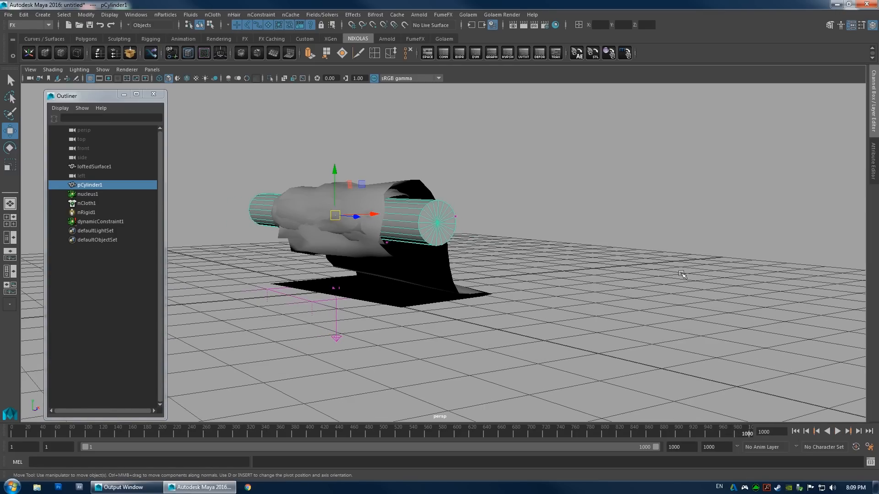
left_click(795, 432)
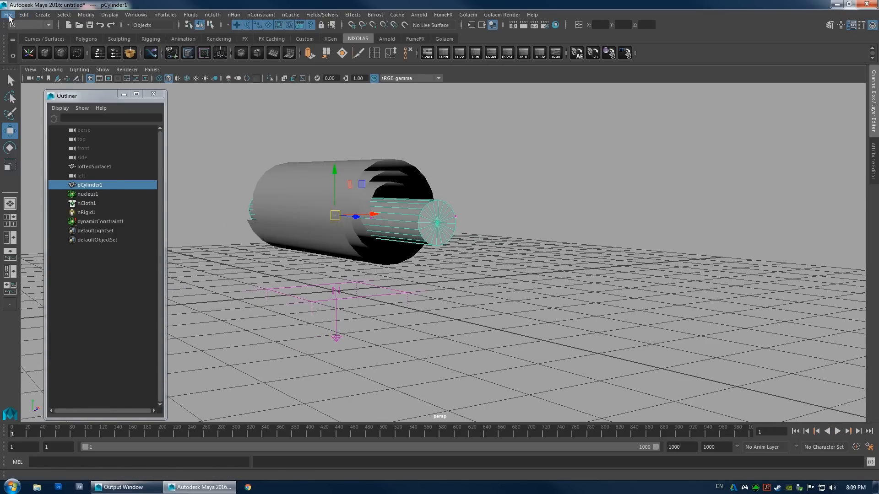
Create a new empty scene without saving the current one.
left_click(8, 14)
left_click(39, 20)
left_click(435, 247)
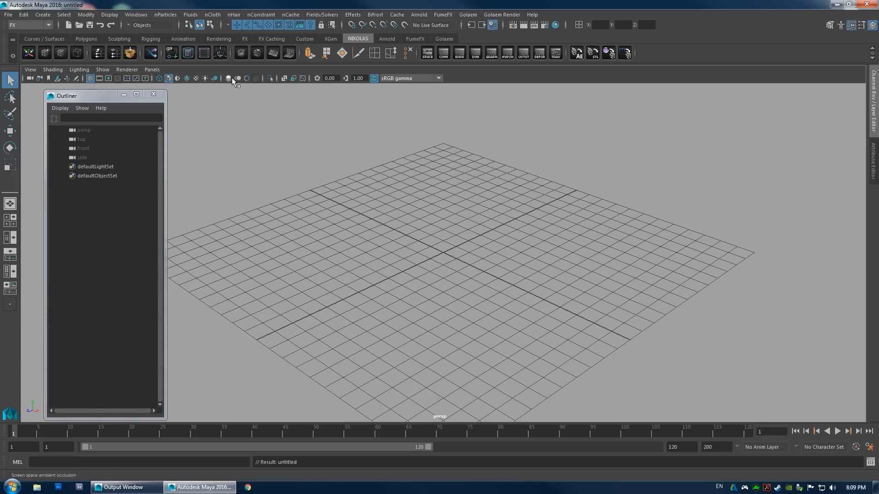
Create a polygon plane at the origin and scale it up uniformly to several grid squares wide.
left_click(86, 39)
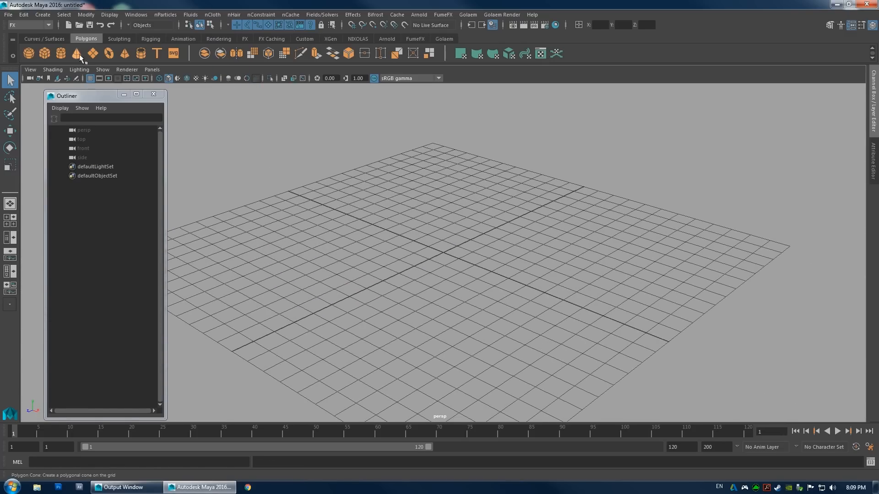
left_click(92, 53)
scroll(439, 234, "up", 5)
key("w")
key("r")
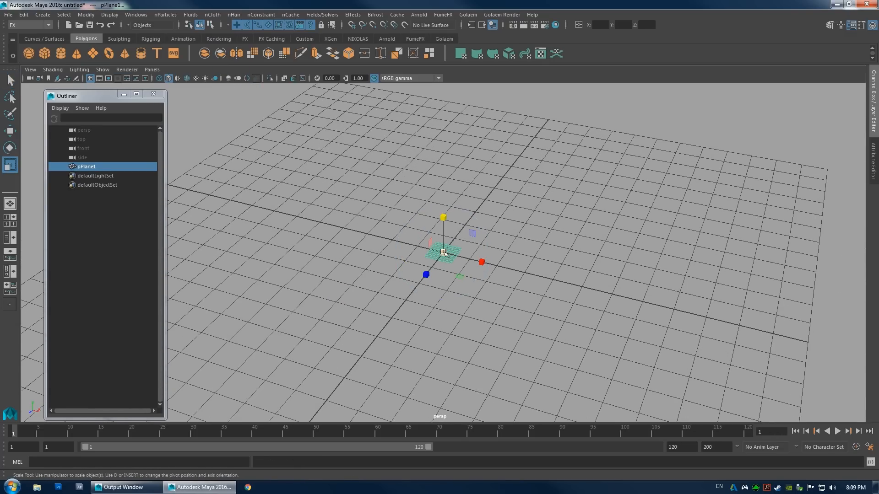
left_click_drag(443, 253, 538, 252)
Raise the plane vertically so it floats above the grid.
left_click_drag(432, 251, 443, 173, "alt")
key("w")
mouse_move(367, 189)
left_mouse_down("alt")
mouse_move(392, 191)
mouse_move(390, 173)
mouse_move(380, 193)
left_mouse_up("alt")
right_click_drag(403, 196, 469, 205, "alt")
mouse_move(470, 204)
left_mouse_down("alt")
mouse_move(439, 190)
mouse_move(459, 202)
left_mouse_up("alt")
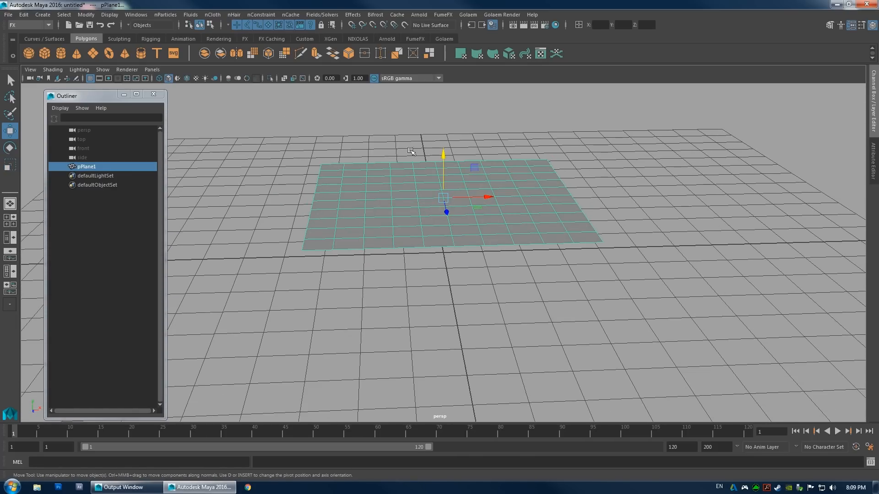
left_click_drag(400, 209, 351, 198, "alt")
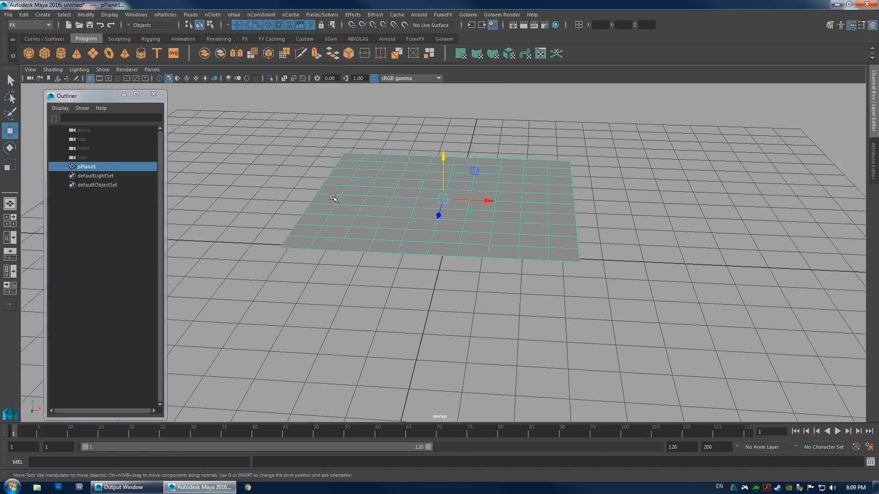
left_click_drag(395, 202, 355, 198, "alt")
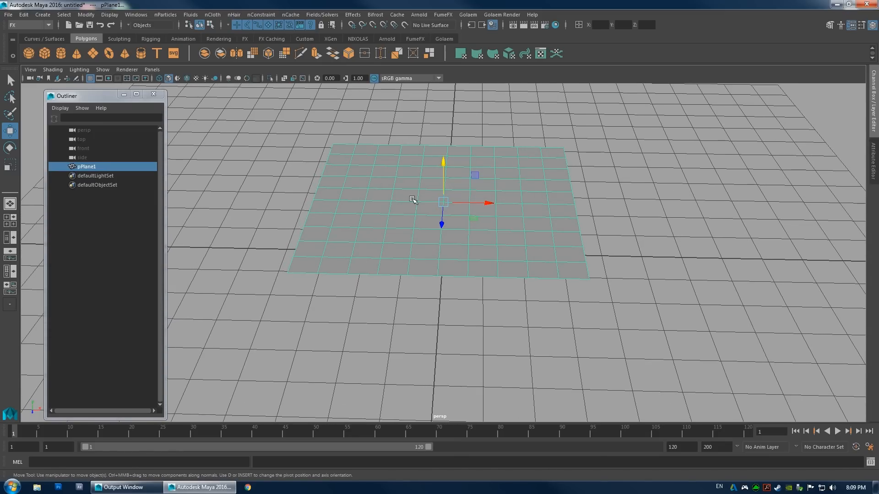
left_click_drag(452, 208, 449, 210, "alt")
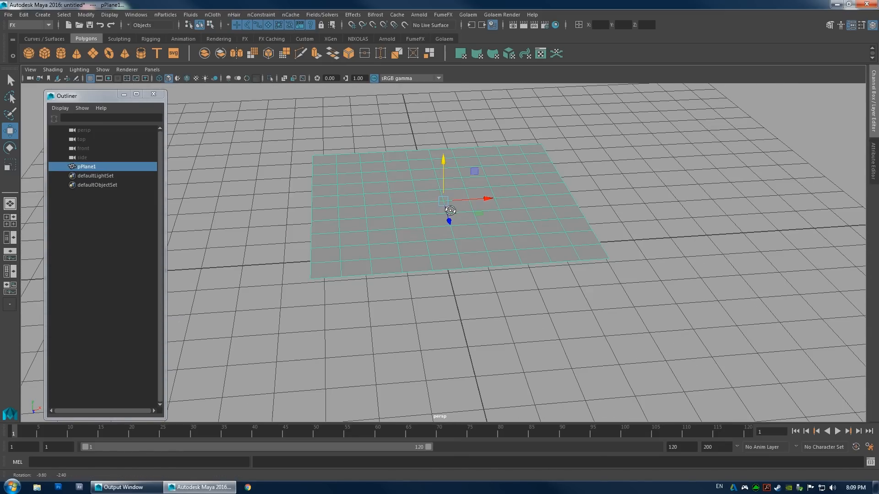
left_click_drag(334, 179, 319, 175, "alt")
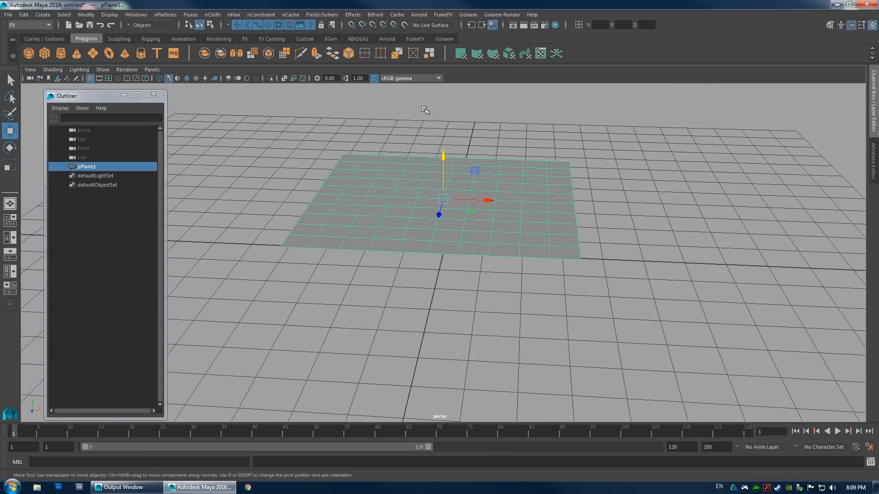
Show the plane's attributes and convert the plane to an nCloth object using the FX menu set.
key("ctrl+a")
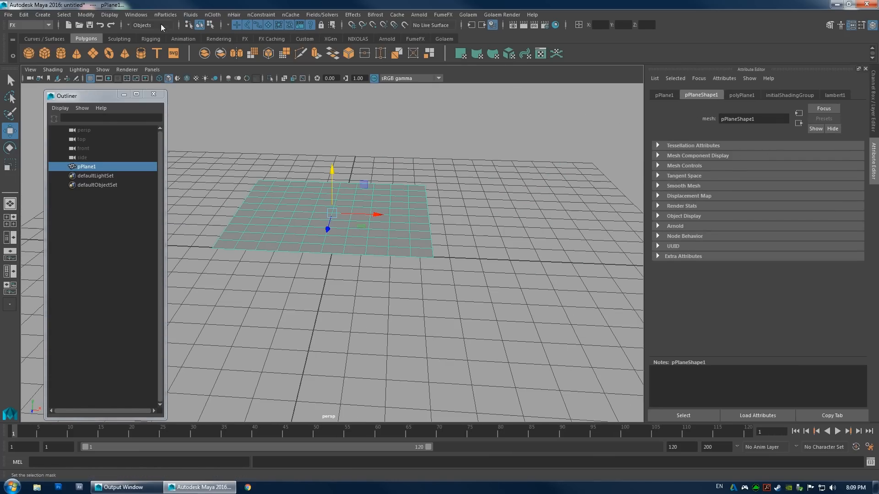
left_click(34, 26)
left_click(32, 26)
left_click(213, 15)
left_click(249, 47)
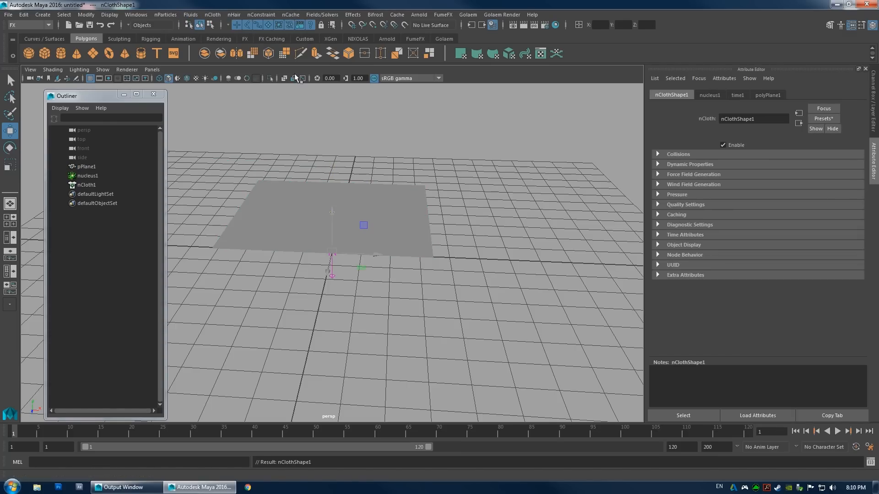
Enable Use Plane in the Ground Plane settings of the nucleus1 solver.
scroll(339, 219, "up", 5)
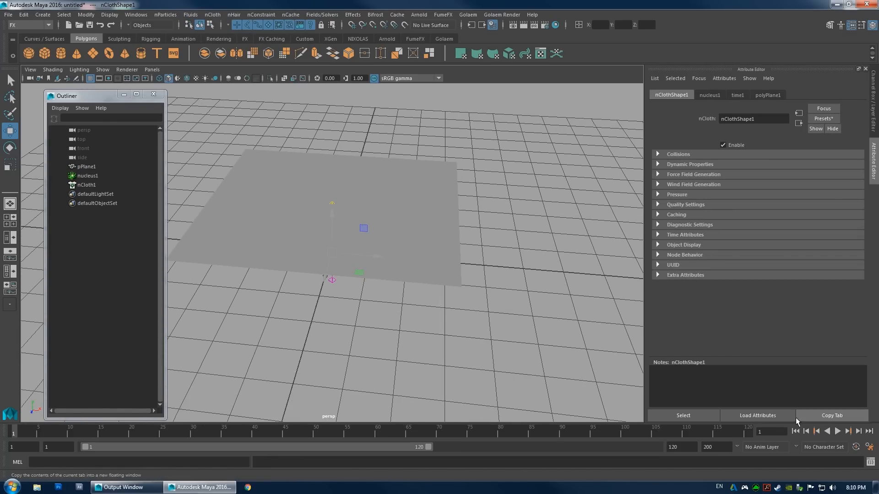
left_click(709, 95)
left_click(742, 187)
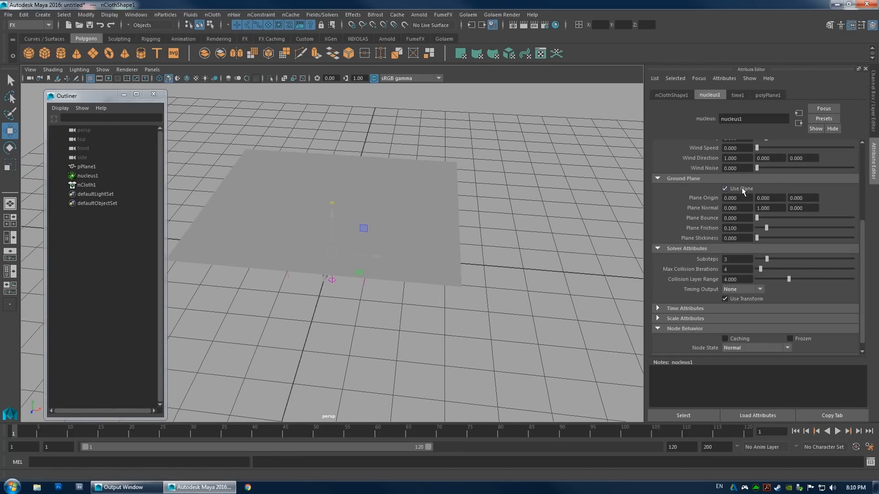
Play the cloth simulation briefly, stop it, and return to the start frame.
left_click_drag(462, 331, 506, 298, "alt")
left_click(837, 431)
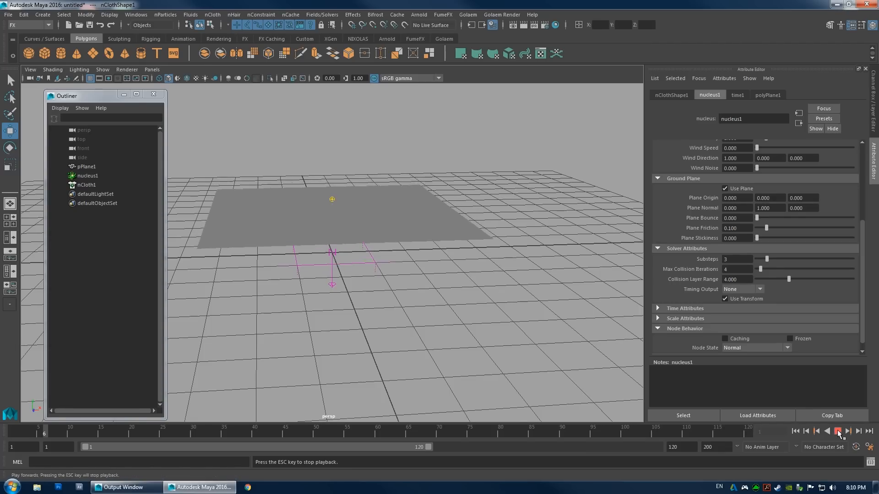
left_click(837, 431)
left_click(795, 431)
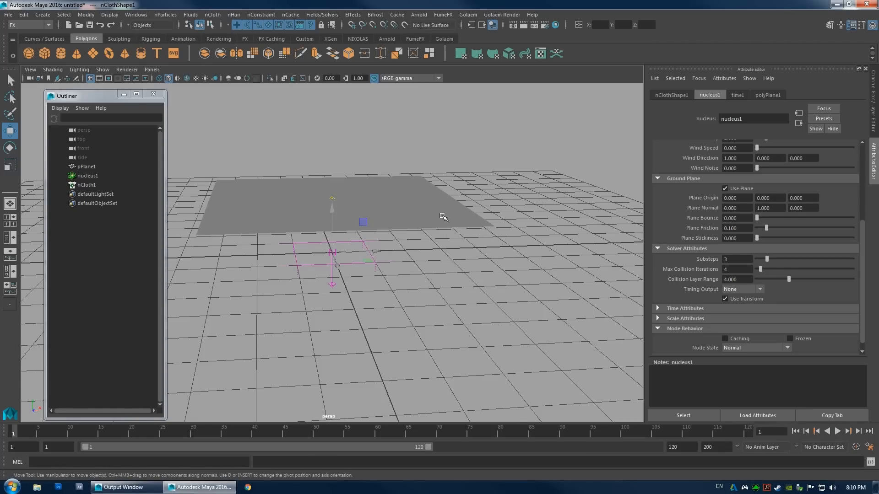
Select the floating plane and show the Dynamic Properties Maps, including Input Attract Map, in nClothShape1's Dynamic Properties.
left_click(447, 218)
left_click(863, 95)
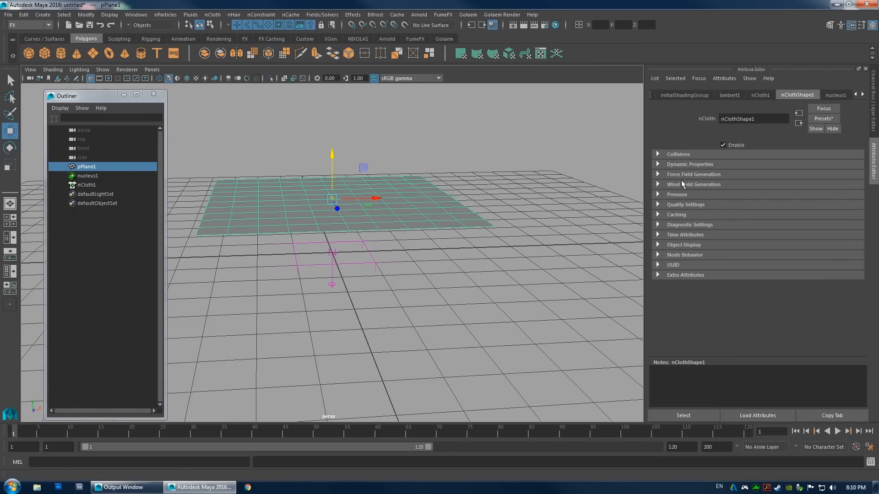
left_click(683, 165)
scroll(687, 243, "down", 3)
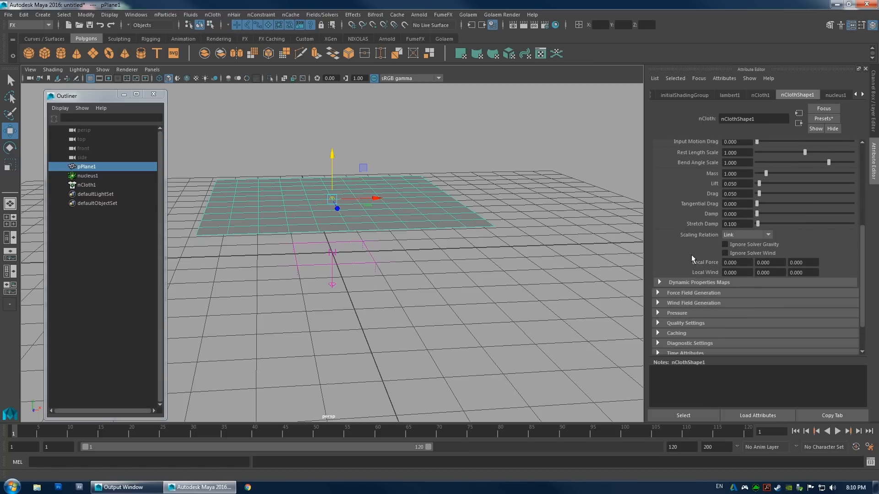
left_click(698, 283)
scroll(700, 288, "down", 5)
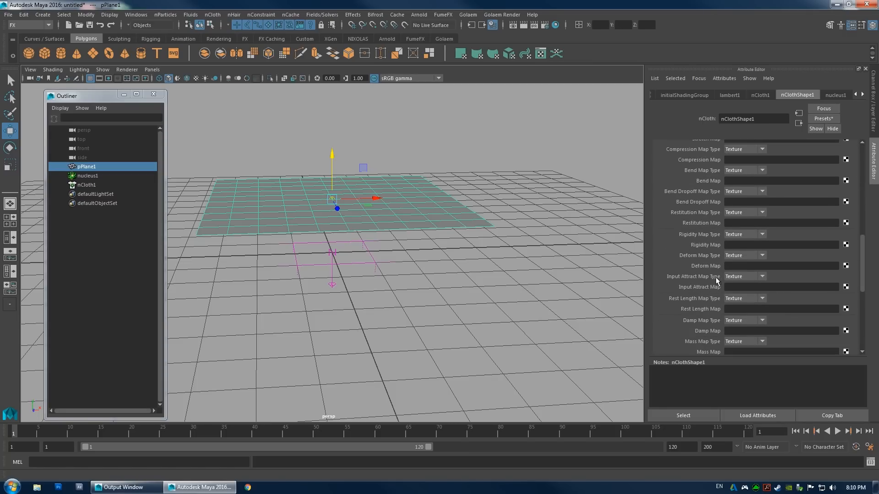
Search for ramp in the Hypershade's node list and create a Ramp texture in the work area.
left_click(357, 39)
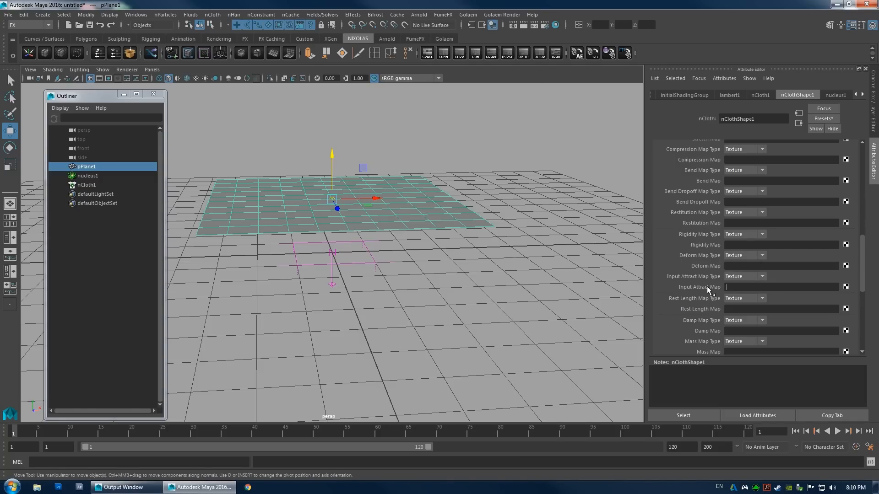
left_click(504, 55)
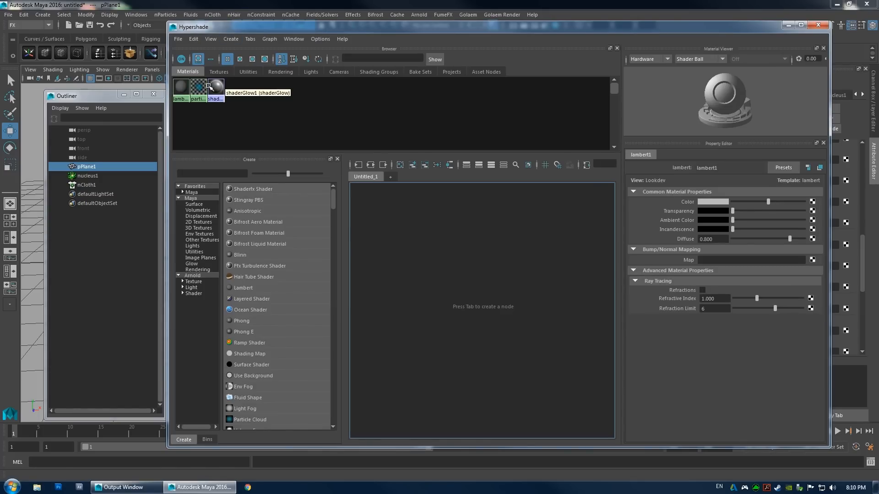
left_click(221, 174)
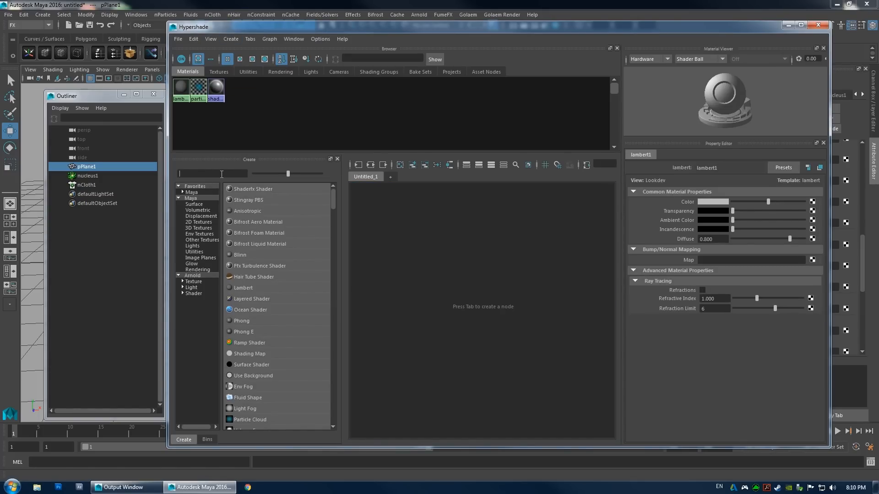
type("ramp")
left_click_drag(242, 200, 514, 240)
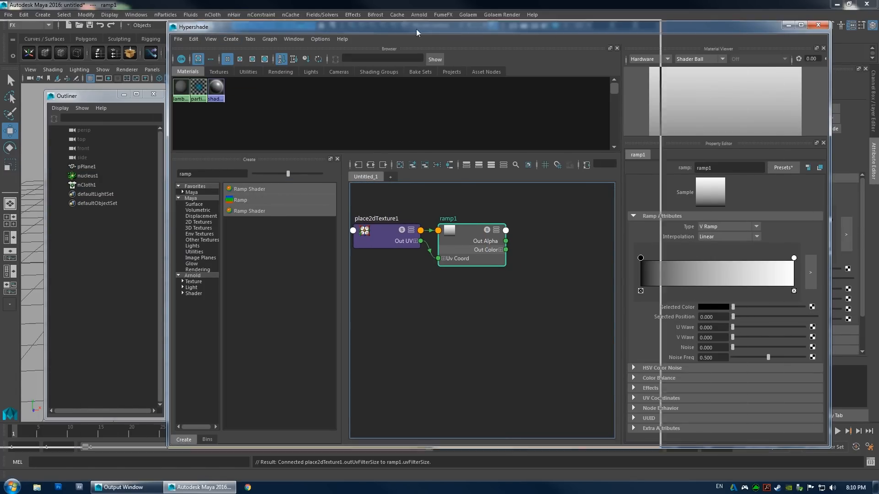
Select nCloth1 and connect the ramp1 texture to nClothShape1's Input Attract Map.
left_click_drag(587, 27, 195, 70)
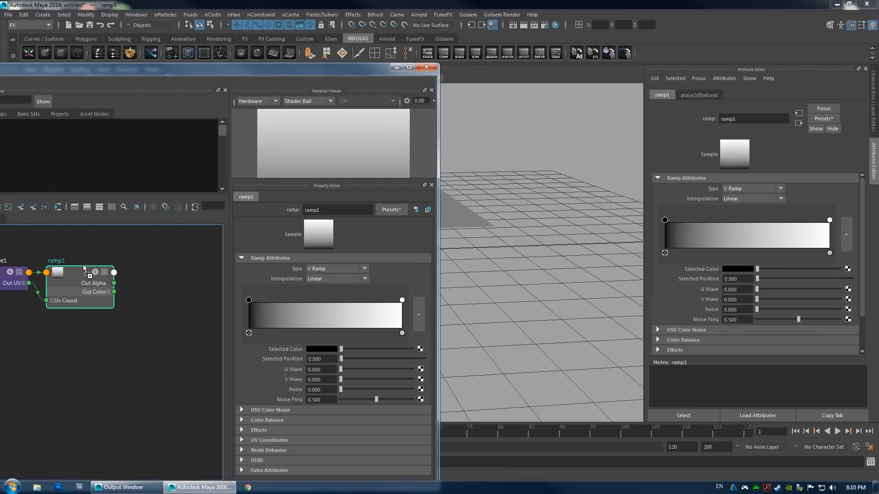
middle_click_drag(83, 268, 83, 266)
left_click(143, 72)
left_click_drag(152, 73, 441, 265)
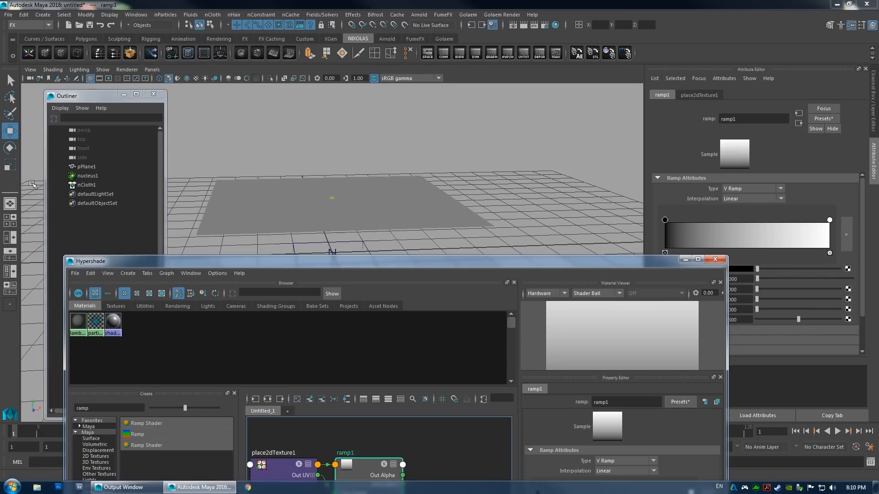
left_click(87, 185)
left_click_drag(668, 270, 467, 121)
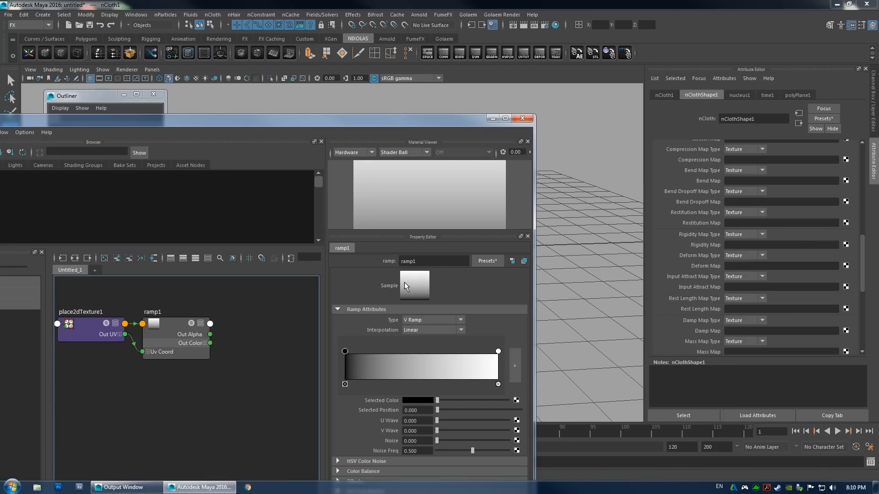
middle_click_drag(166, 322, 634, 311)
middle_click_drag(695, 295, 694, 286)
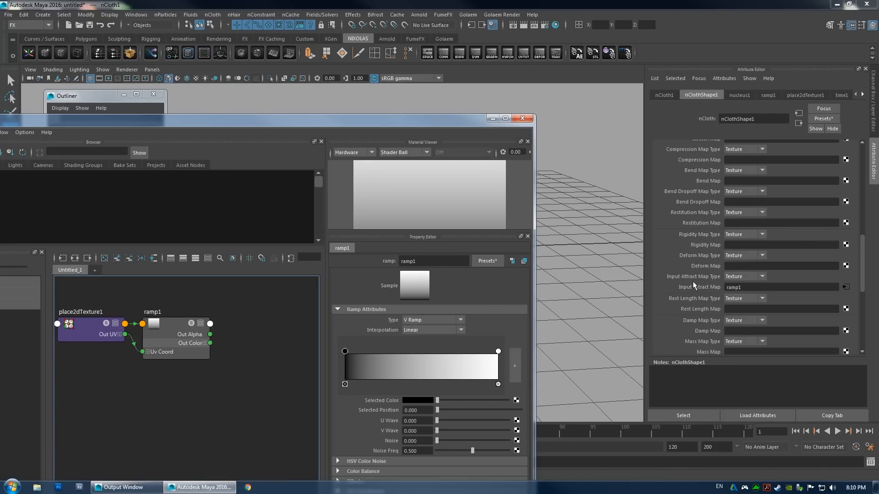
Select the plane and examine its UV layout in the UV Editor, then close the editor.
left_click_drag(444, 128, 467, 122)
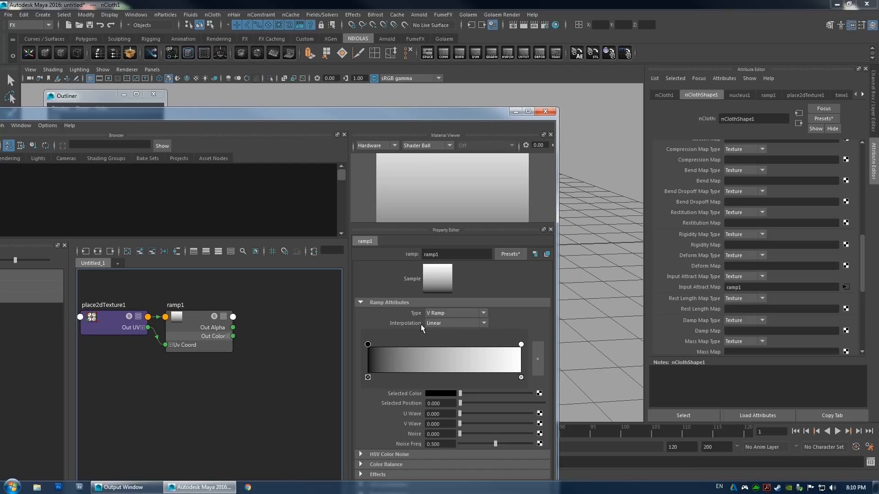
left_click_drag(376, 118, 410, 302)
left_click(352, 217)
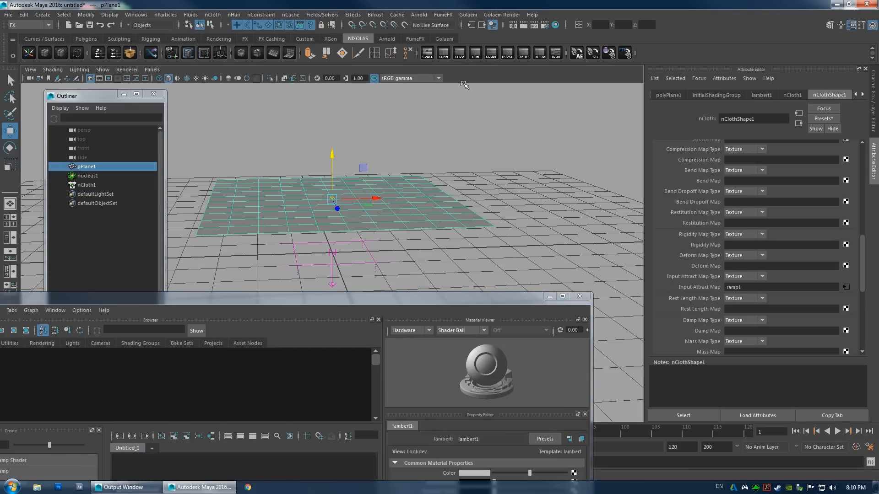
left_click(524, 54)
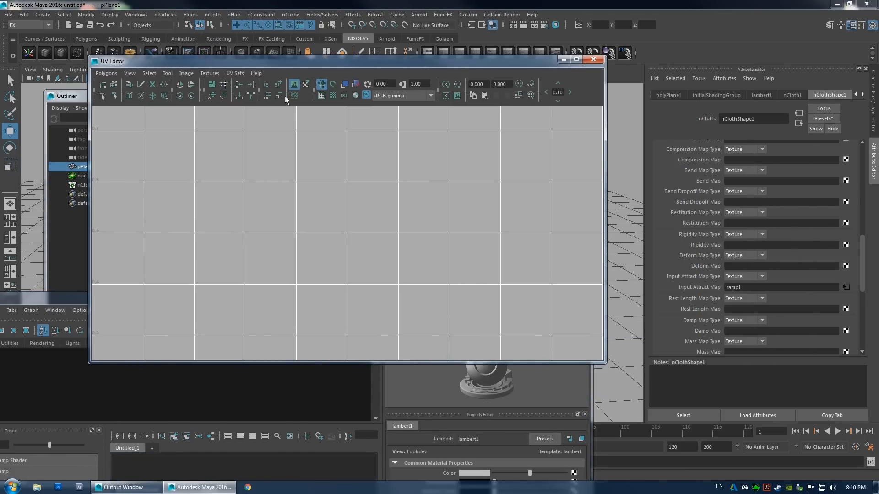
right_click_drag(284, 133, 183, 127, "alt")
mouse_move(319, 201)
middle_mouse_down("alt")
mouse_move(287, 159)
mouse_move(311, 202)
middle_mouse_up("alt")
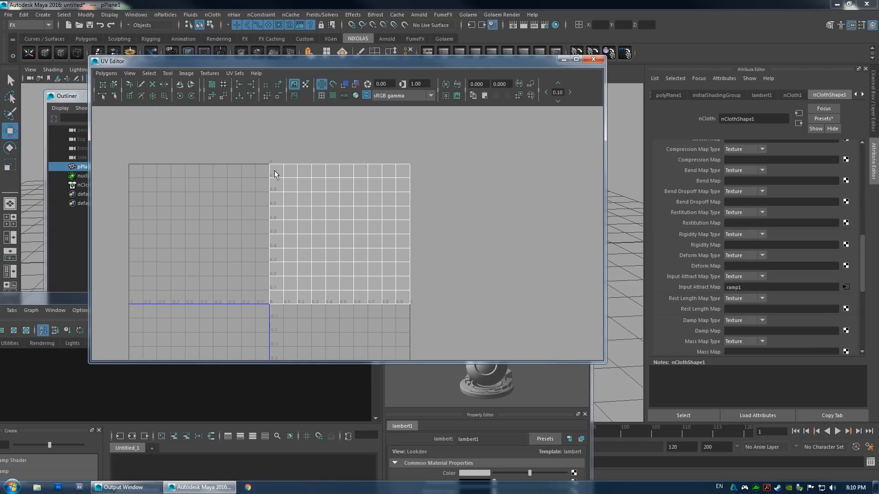
left_click_drag(388, 66, 392, 39)
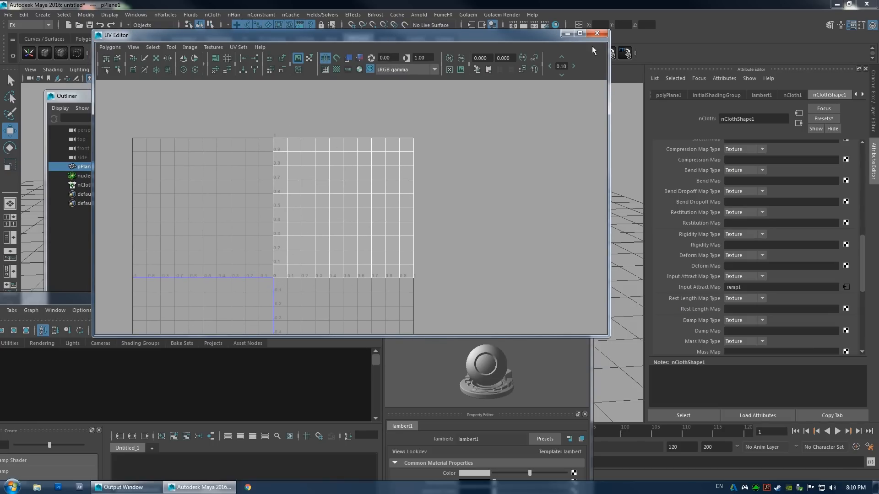
left_click(597, 33)
Set nClothShape1's Input Mesh Attract to 1.000.
left_click_drag(320, 235, 402, 257, "alt")
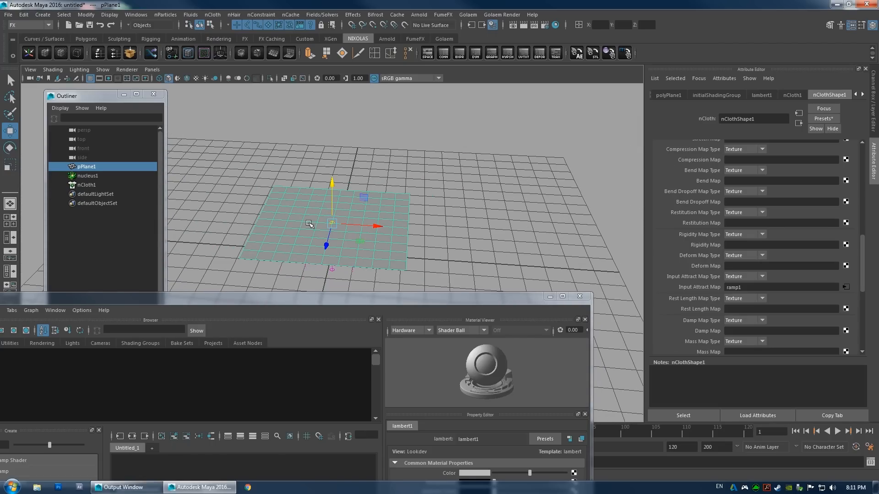
scroll(309, 225, "up", 2)
scroll(713, 250, "up", 10)
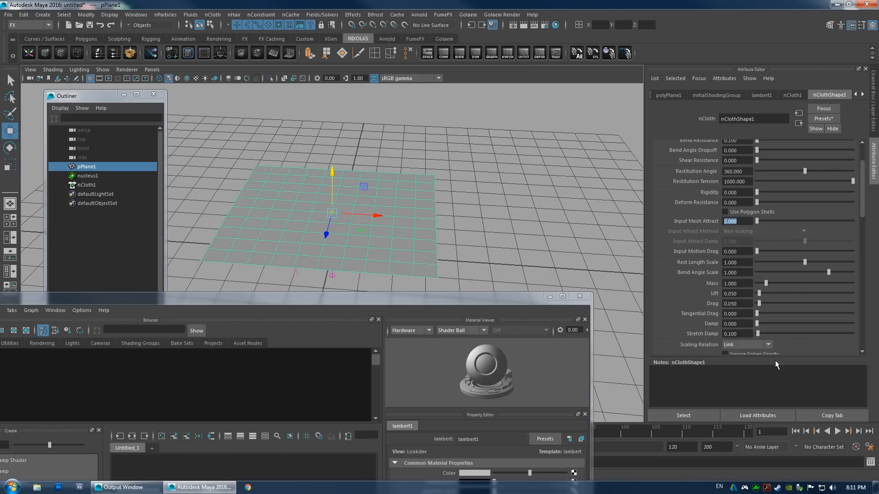
left_click_drag(759, 222, 866, 217)
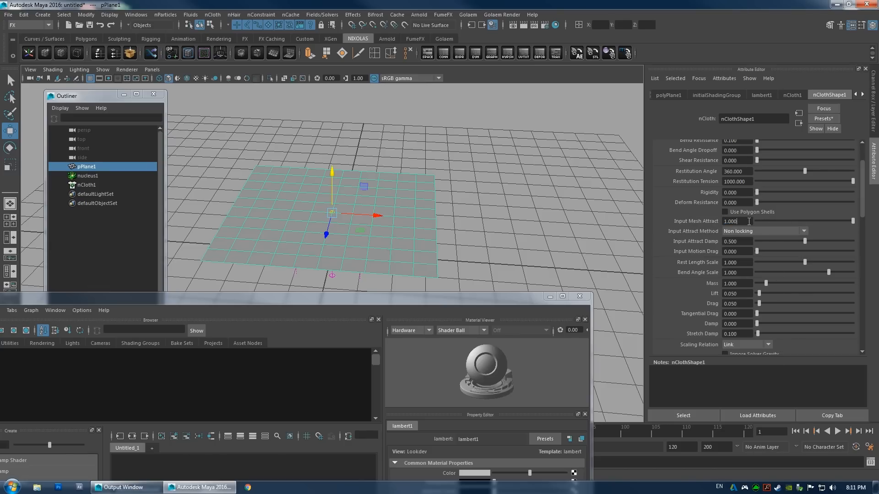
Play the cloth simulation and examine the plane's deformation from several angles.
left_click_drag(356, 148, 403, 191, "alt")
right_click_drag(402, 190, 365, 148, "alt")
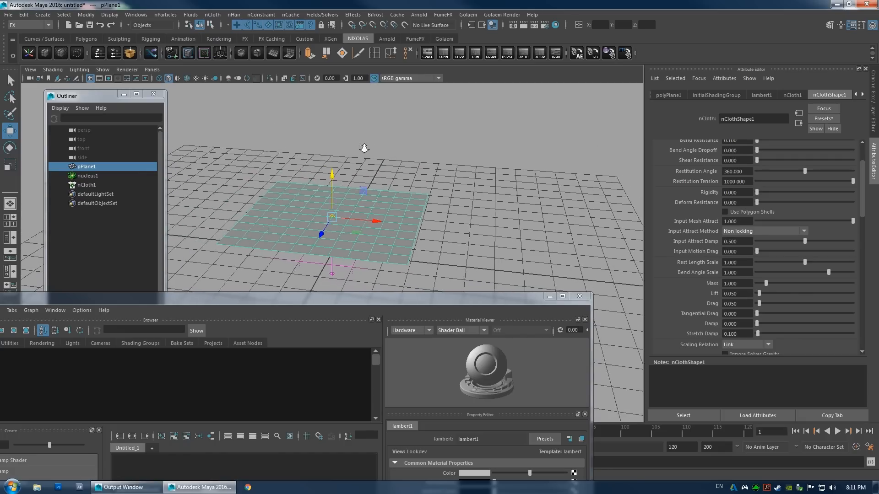
left_click_drag(364, 149, 380, 160, "alt")
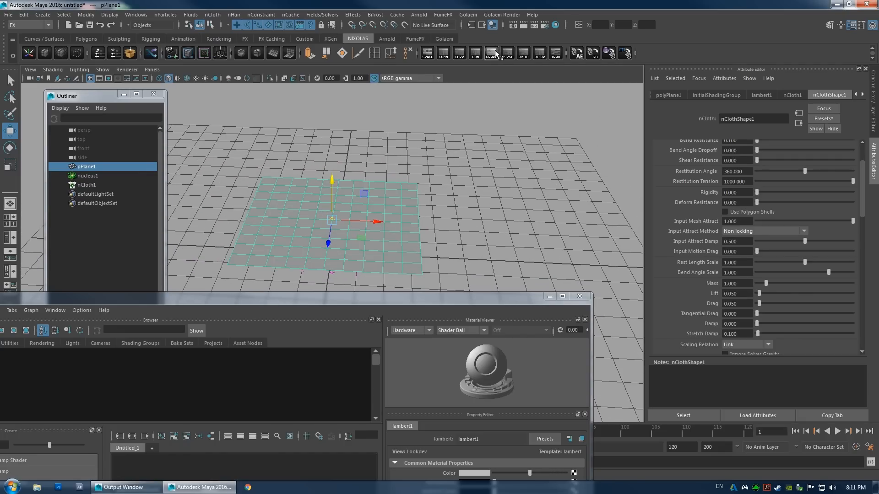
key("alt+v")
left_click_drag(365, 207, 302, 202, "alt")
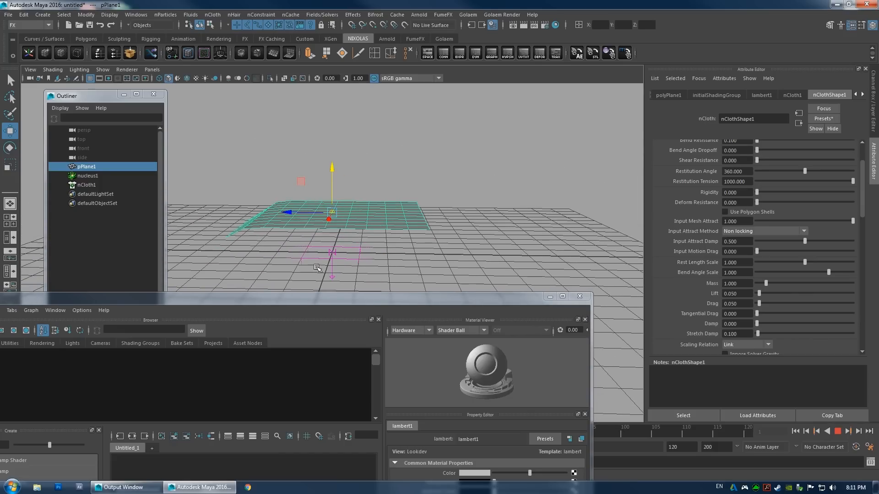
left_click_drag(354, 300, 357, 251)
left_click_drag(333, 202, 380, 221, "alt")
Select the sagging border edges of the plane and check where they lie in the UV Editor.
right_click_drag(249, 200, 237, 189)
left_click(250, 155)
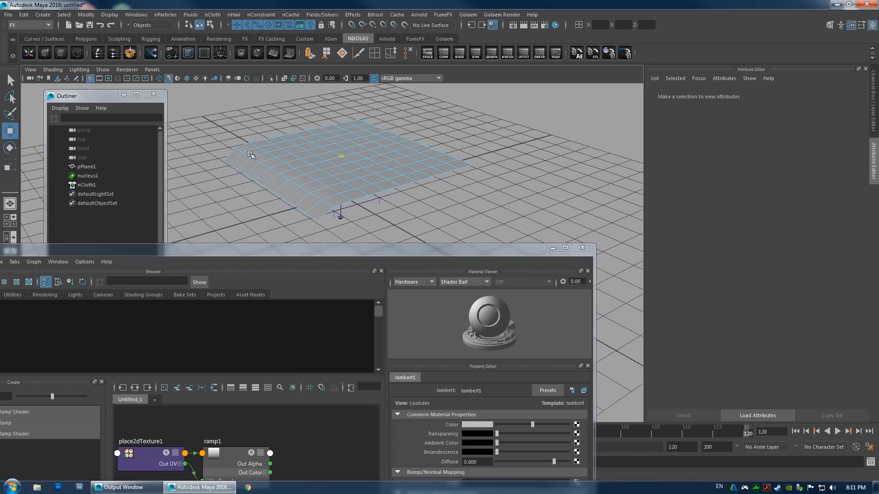
left_click(228, 162)
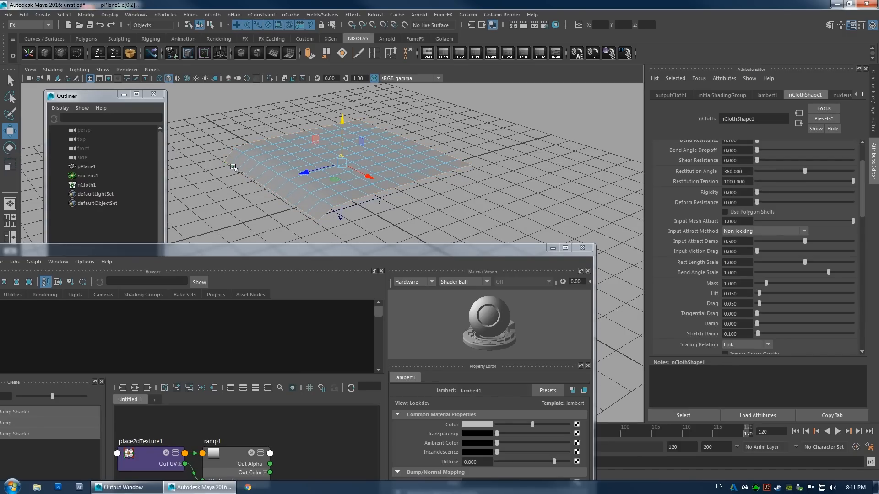
left_click(312, 218)
left_click(519, 56)
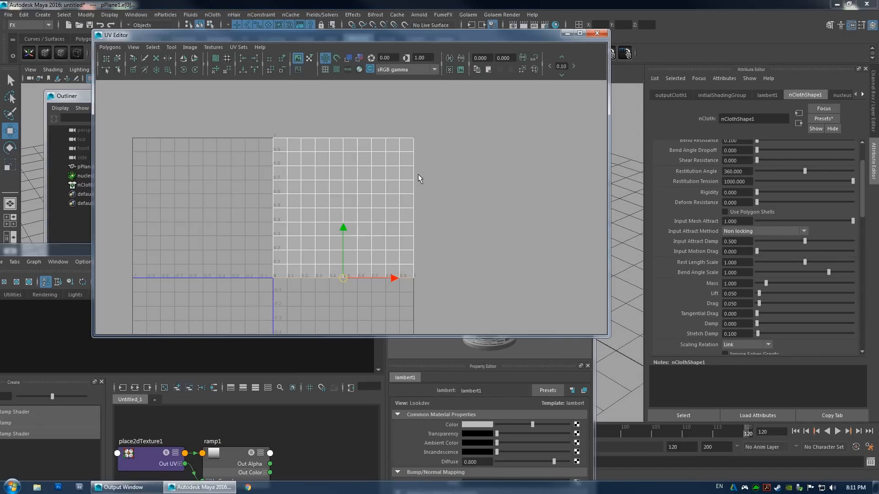
left_click_drag(333, 36, 562, 60)
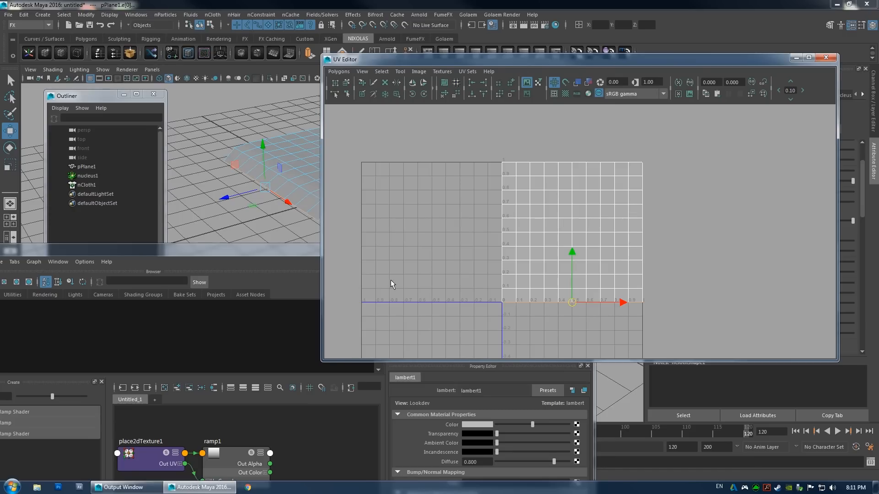
left_click(826, 57)
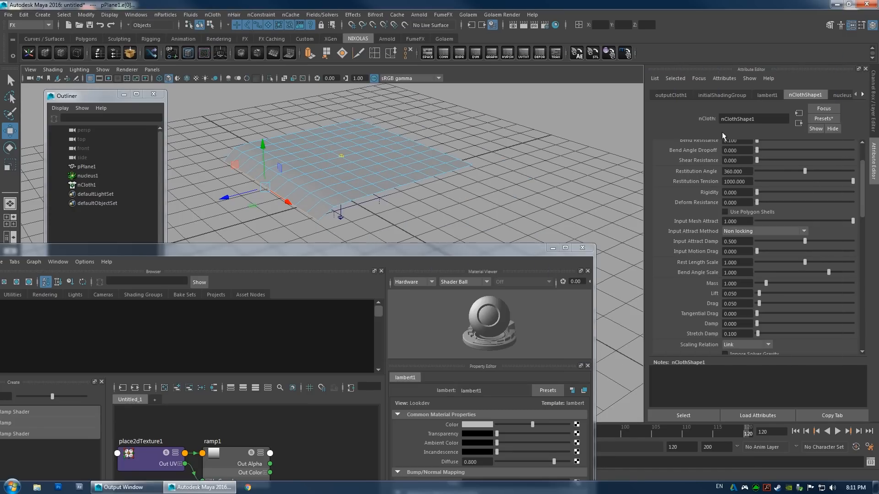
Return the plane to object mode, move ramp1's black marker to about position 0.263 and go back to the start frame.
left_click_drag(469, 251, 350, 169)
left_click_drag(353, 134, 546, 205)
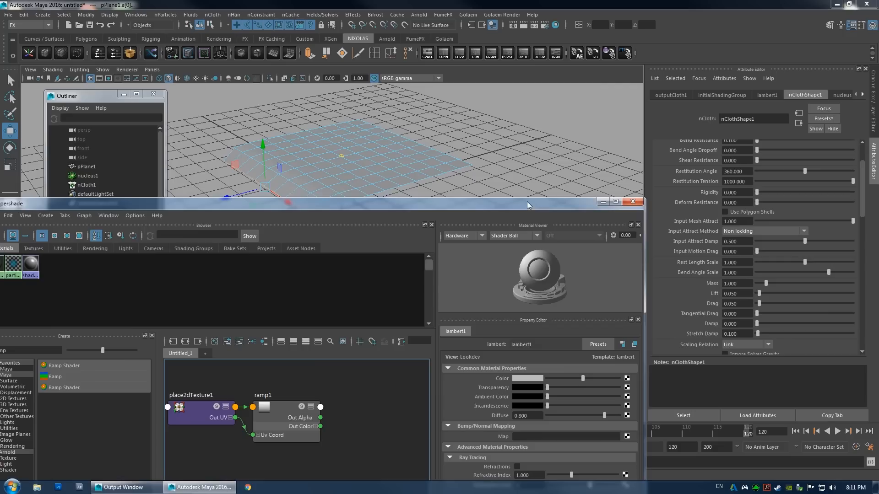
right_click_drag(367, 145, 412, 132)
left_click(417, 182)
middle_click_drag(417, 183, 397, 133, "alt")
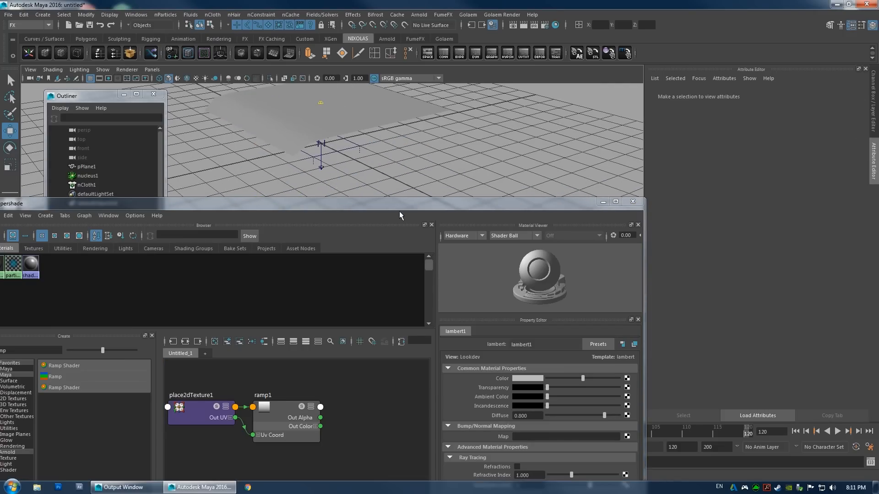
left_click(292, 411)
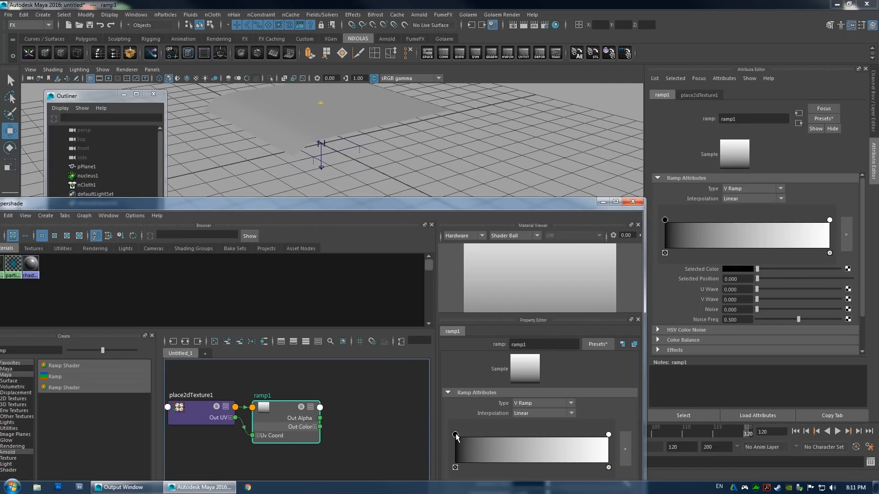
left_click_drag(455, 434, 495, 434)
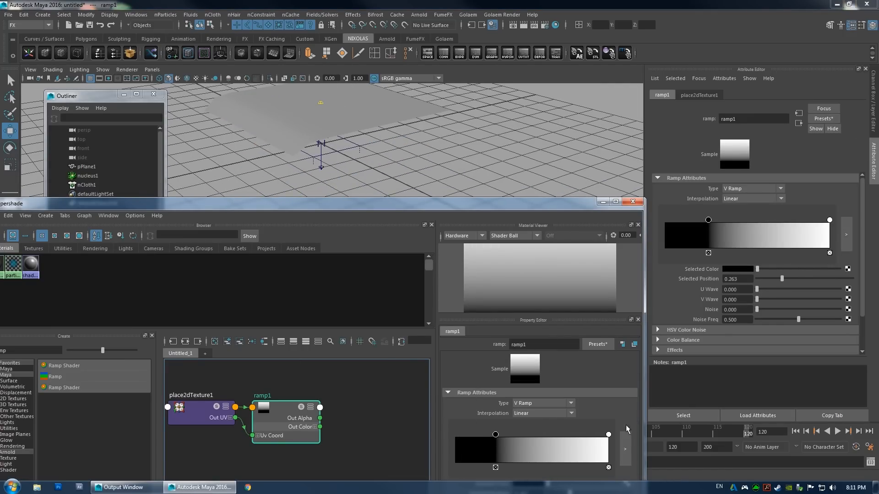
left_click(806, 432)
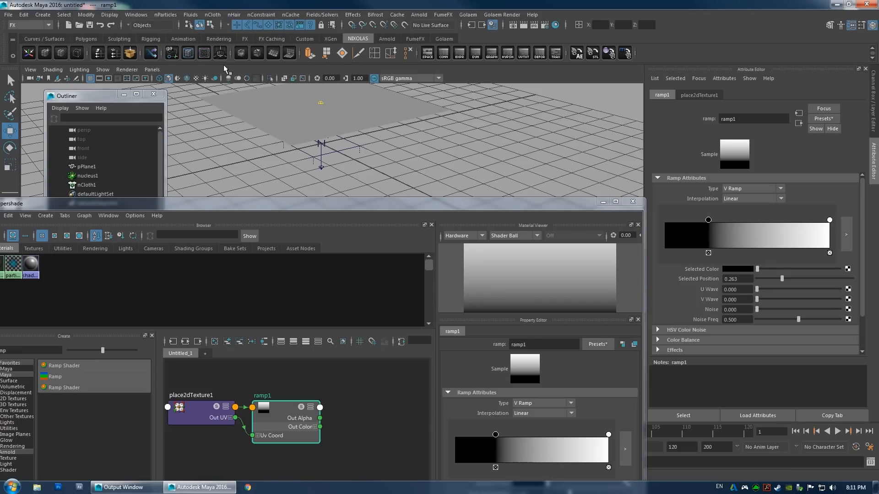
Play the simulation, move ramp1's black marker to about position 0.466 and return to the start frame.
key("alt+v")
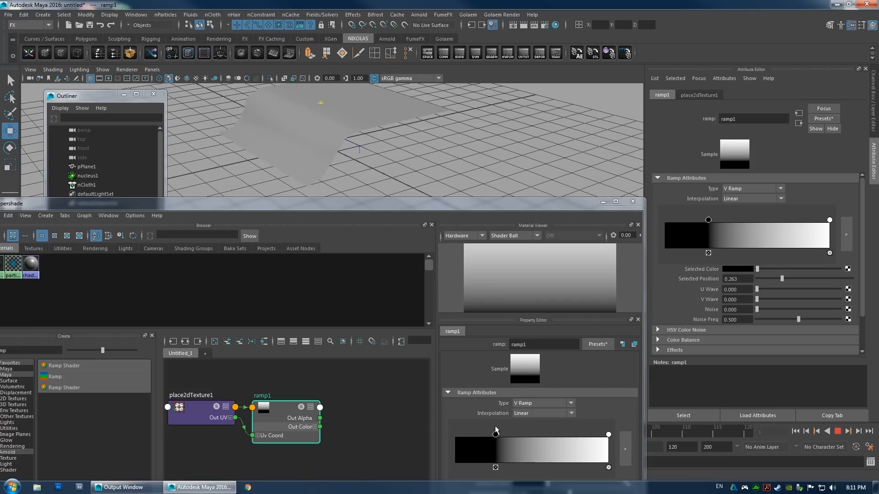
left_click_drag(497, 439, 526, 438)
left_click(795, 431)
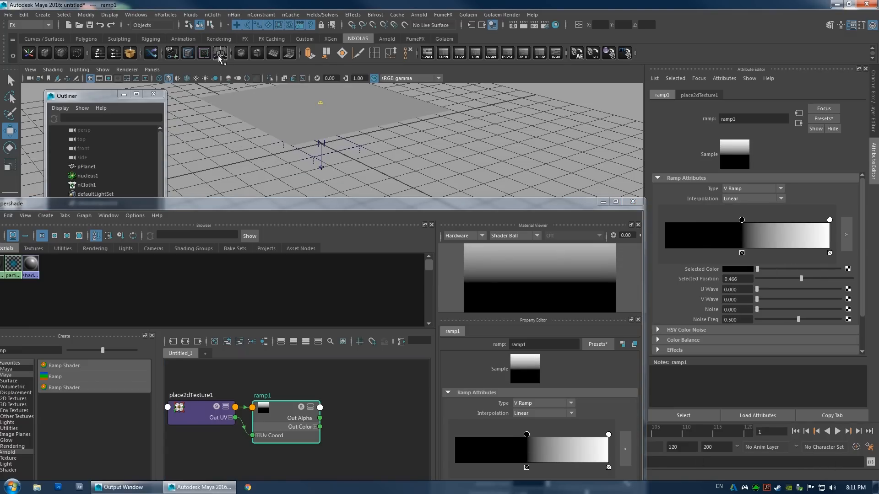
Move ramp1's black marker to about position 0.197 and return the simulation to its start frame.
left_click(151, 53)
left_click_drag(526, 435, 485, 434)
left_click(796, 432)
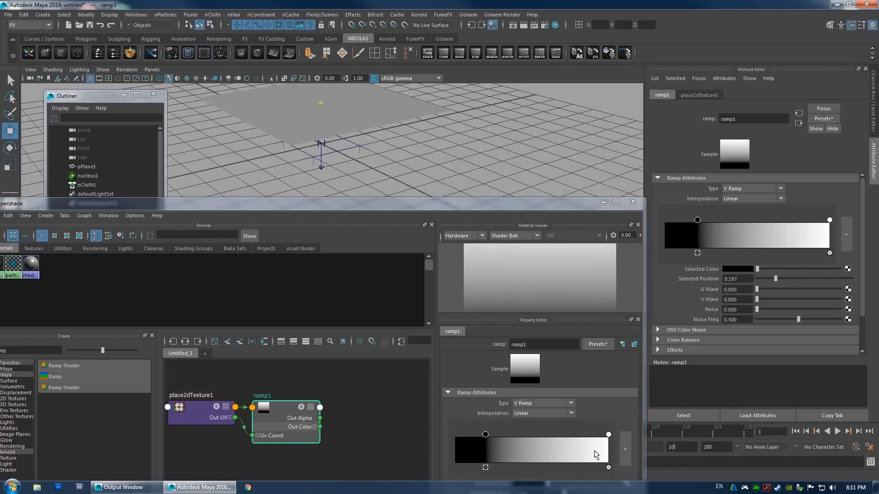
Extend the playback range to frame 1000, play the simulation, move ramp1's black marker to the ramp's start and close the Hypershade.
type("1000")
key("Return")
key("alt+v")
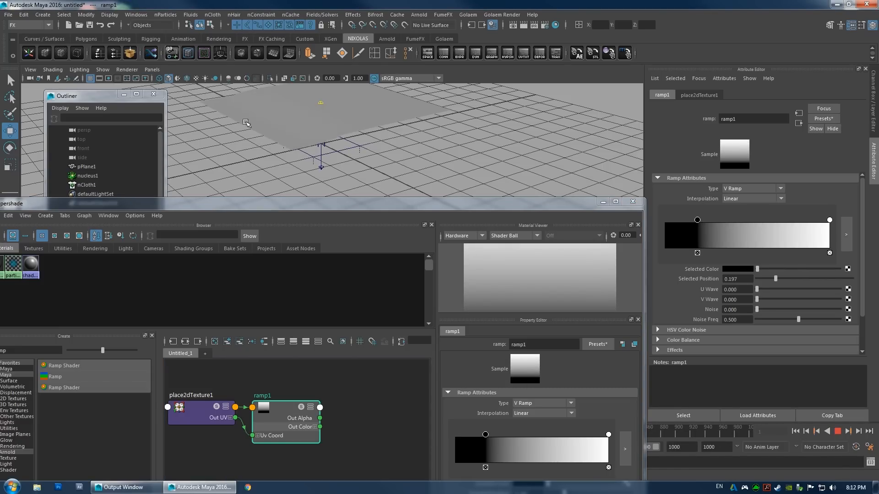
left_click_drag(486, 435, 455, 440)
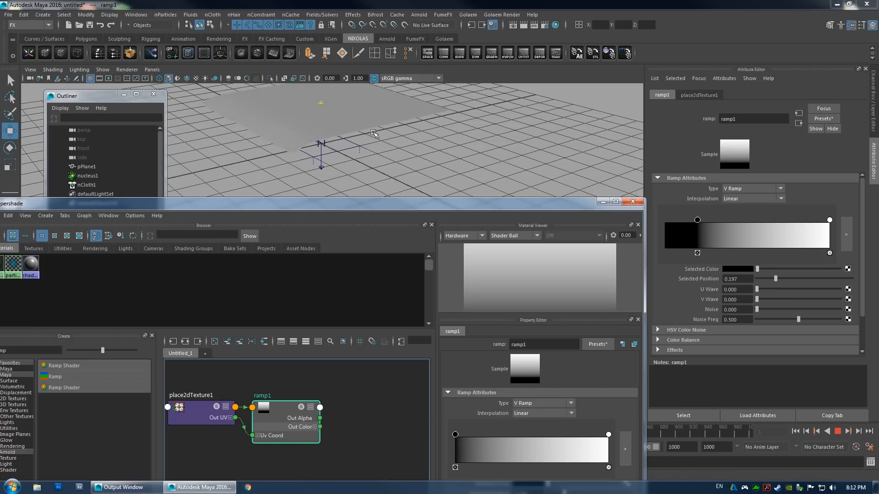
left_click_drag(374, 134, 354, 155, "alt")
left_click_drag(499, 191, 545, 194, "alt")
left_click(633, 202)
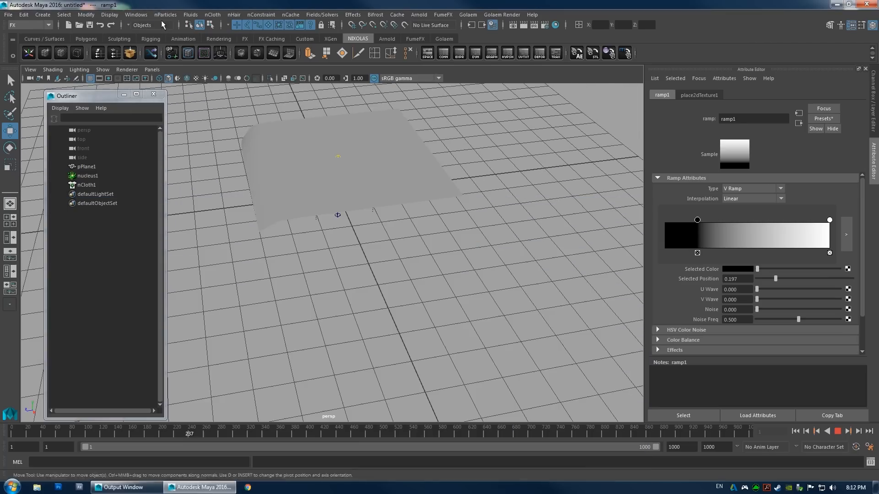
Start a new scene without saving the current one and hide the Attribute Editor.
left_click(9, 15)
left_click(21, 23)
left_click(443, 246)
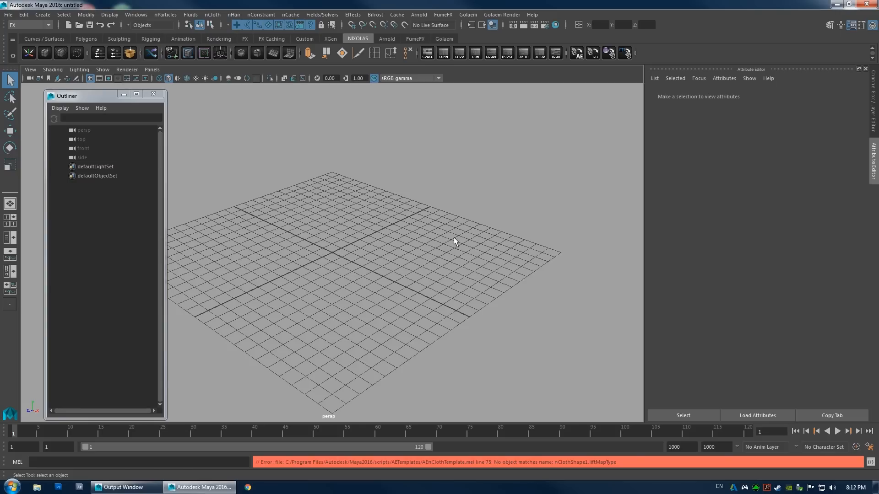
right_click_drag(452, 220, 311, 177, "alt")
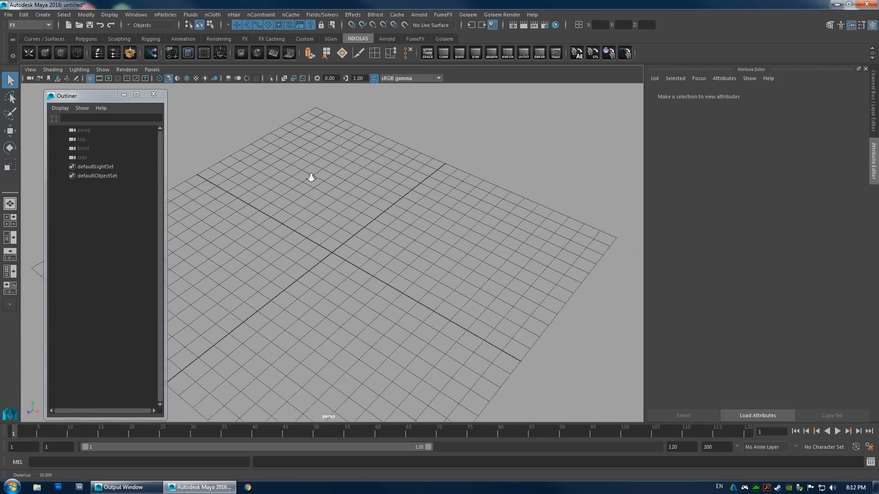
left_click_drag(311, 177, 329, 184, "alt")
left_click(871, 164)
left_click_drag(394, 182, 257, 169, "alt")
left_click(42, 16)
left_click(42, 15)
left_click_drag(450, 265, 437, 293, "alt")
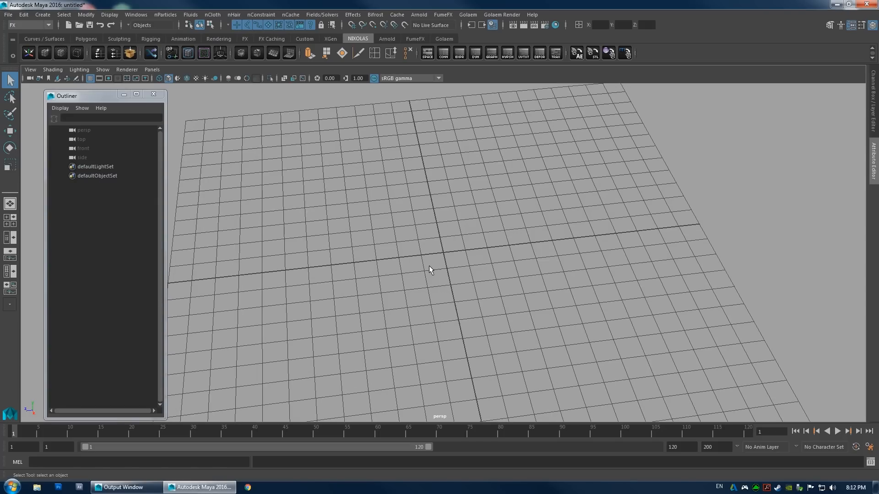
left_click_drag(403, 194, 242, 130, "alt")
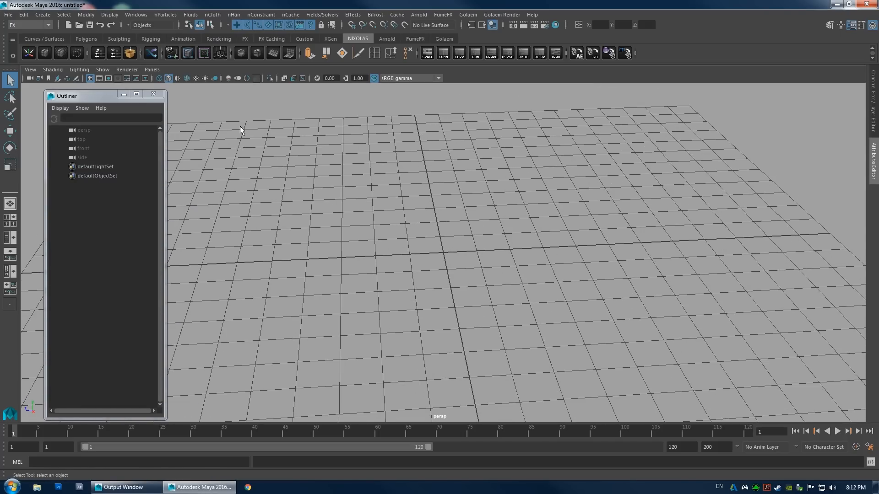
left_click(34, 25)
left_click(34, 32)
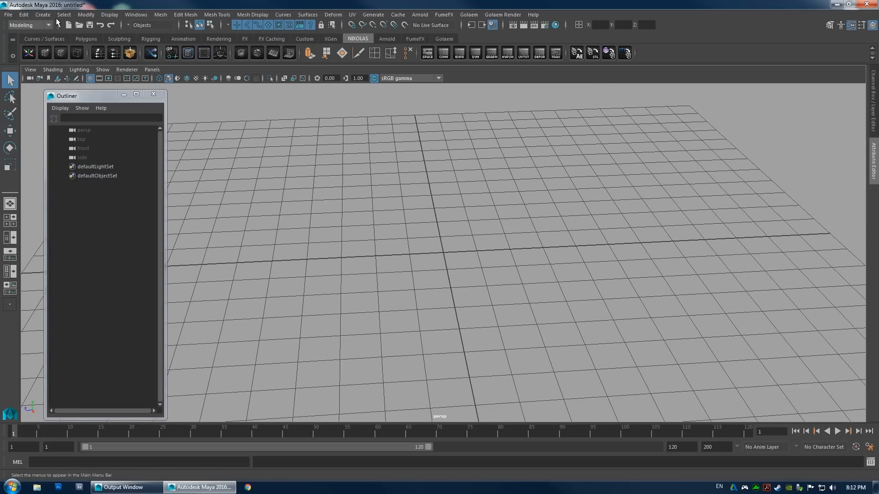
left_click(29, 25)
left_click(20, 57)
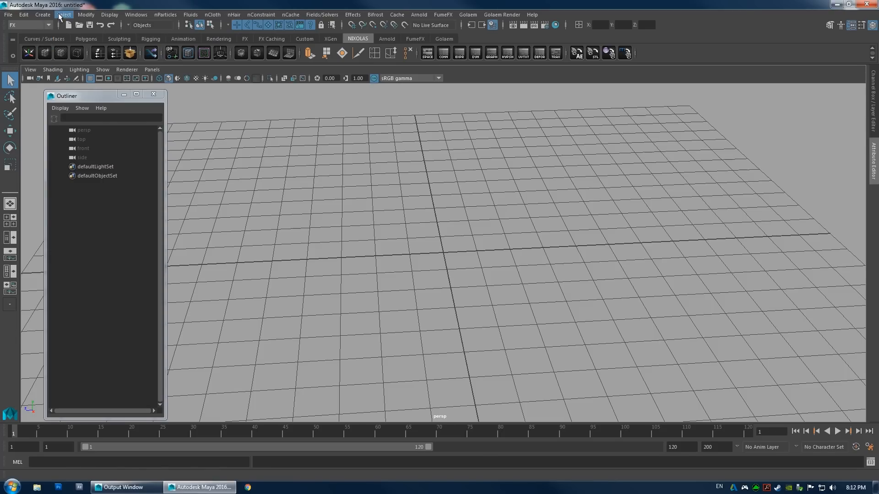
Create a polygon helix at the origin and show its channels in the Channel Box.
left_click(43, 14)
mouse_move(91, 47)
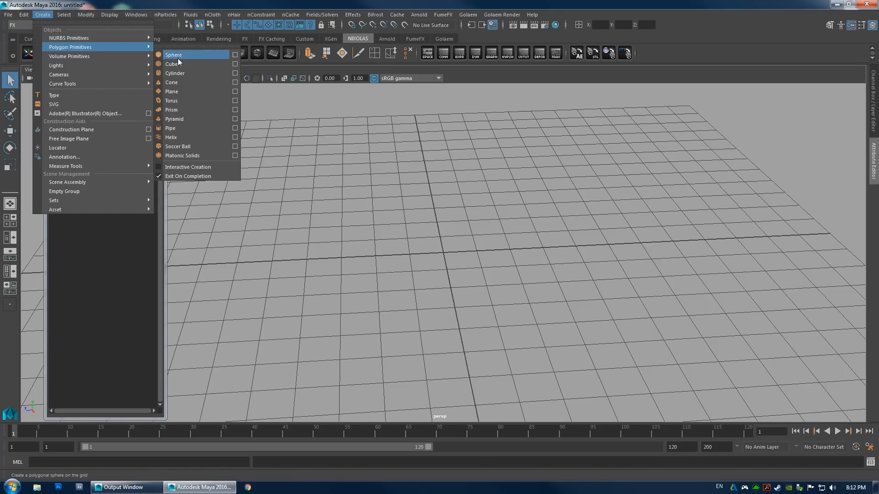
left_click(178, 139)
scroll(441, 202, "up", 3)
left_click_drag(517, 212, 397, 286, "alt")
left_click(873, 160)
left_click(874, 117)
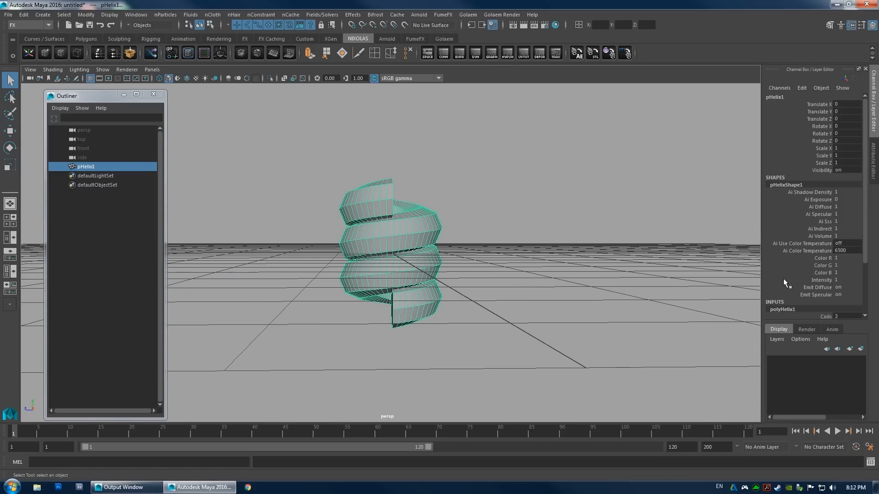
Try 14 axis subdivisions on the helix and undo the change.
scroll(788, 282, "down", 3)
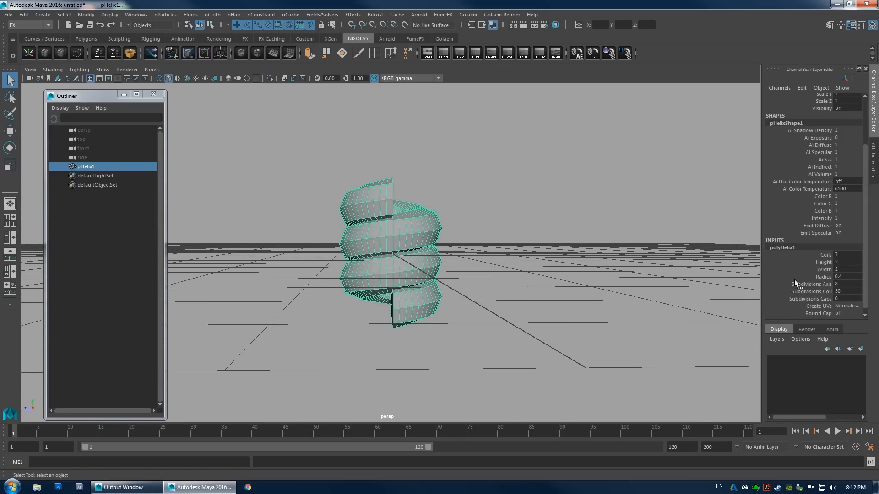
left_click(822, 284)
middle_click_drag(541, 255, 566, 253)
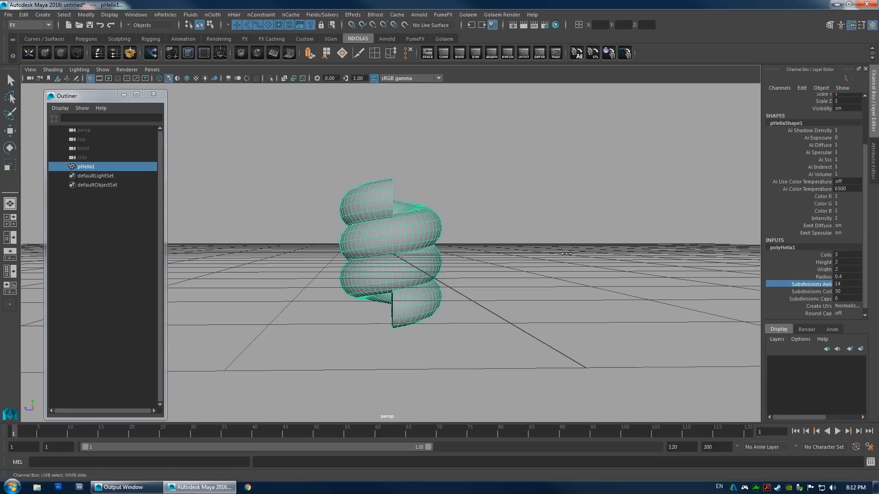
key("ctrl+z")
left_click(817, 292)
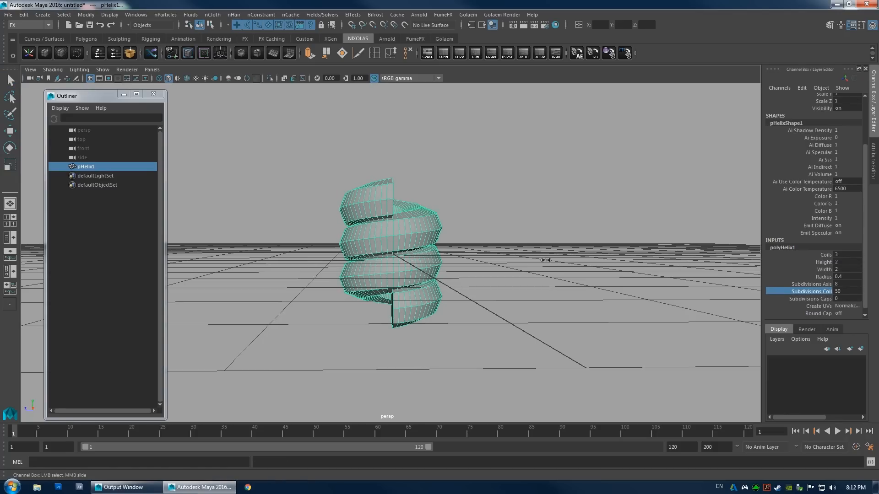
Set the helix's Coils to 6.
left_click(825, 255)
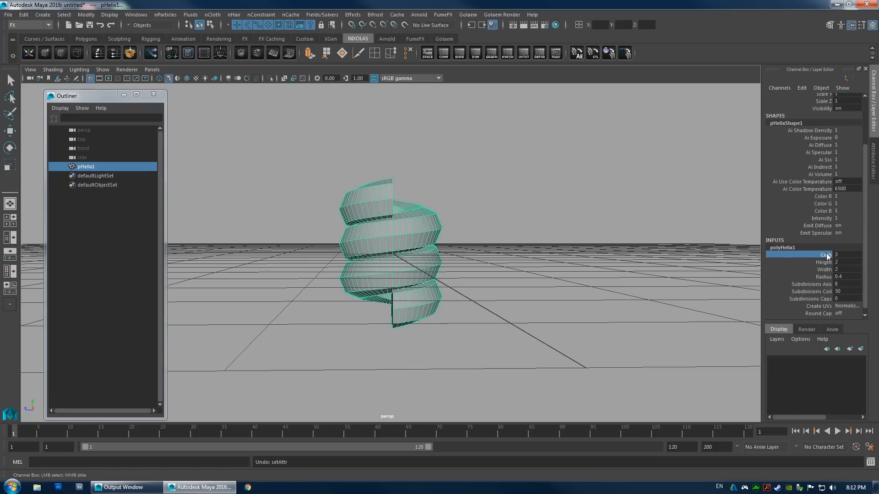
mouse_move(503, 256)
middle_mouse_down()
mouse_move(466, 265)
mouse_move(497, 265)
middle_mouse_up()
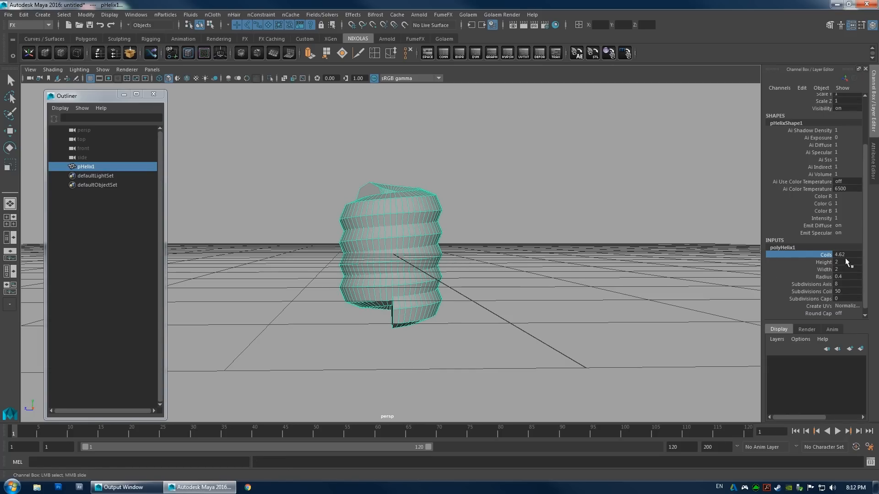
double_click(849, 255)
type("6")
key("Return")
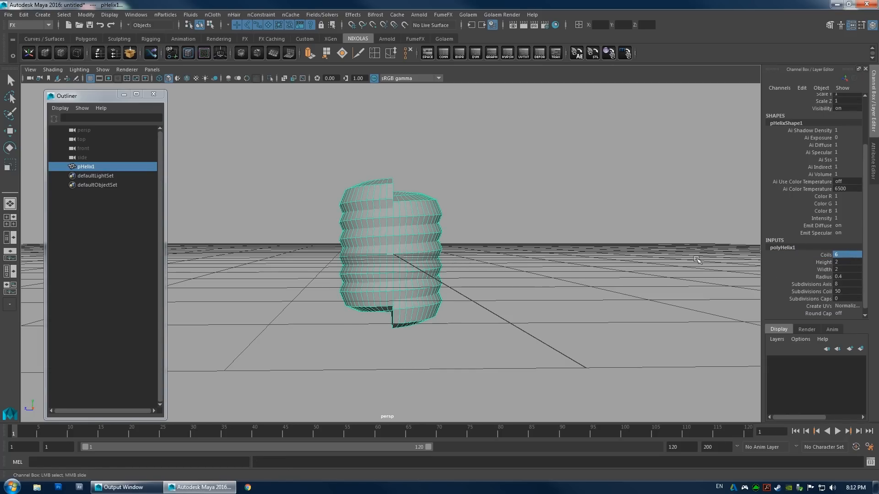
Switch the helix to edge mode and select the edge loop that winds along its coils.
mouse_move(535, 313)
left_mouse_down("alt")
mouse_move(524, 314)
mouse_move(537, 367)
mouse_move(524, 298)
mouse_move(521, 312)
left_mouse_up("alt")
scroll(523, 298, "up", 3)
right_click_drag(405, 306, 405, 178)
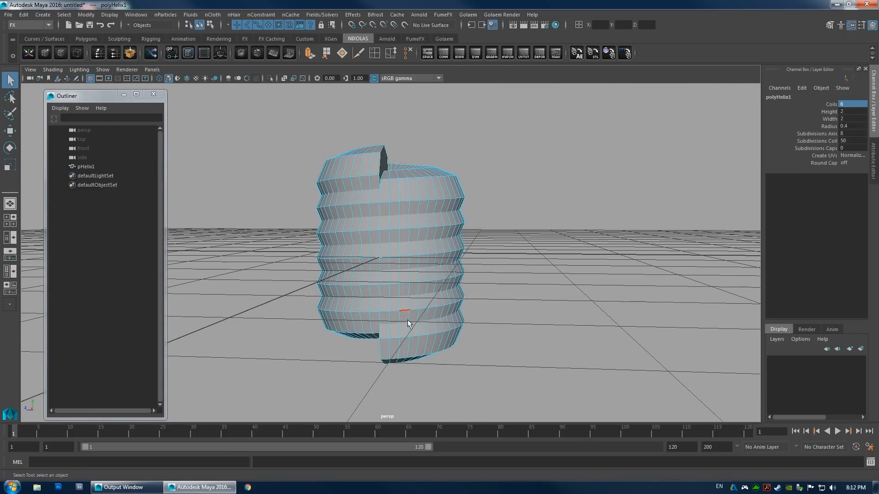
left_click(401, 337)
left_click_drag(402, 338, 332, 200, "alt")
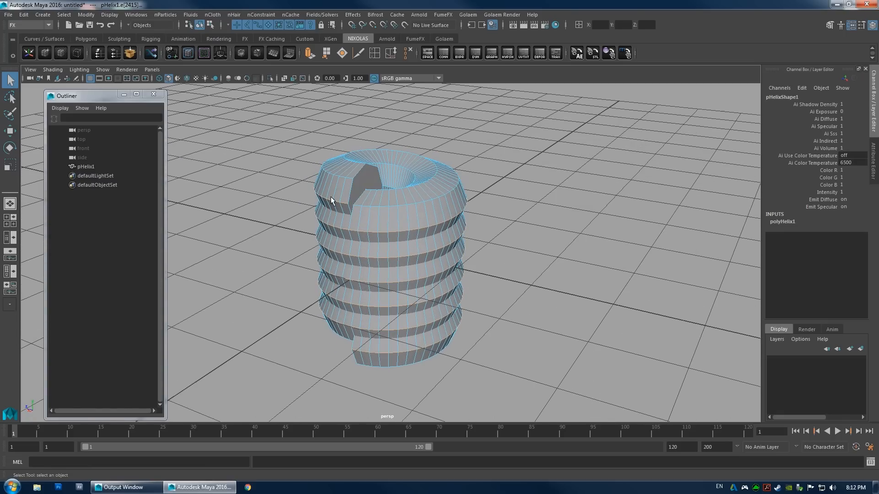
Convert the selected helix edges to a curve.
left_click(21, 16)
mouse_move(86, 15)
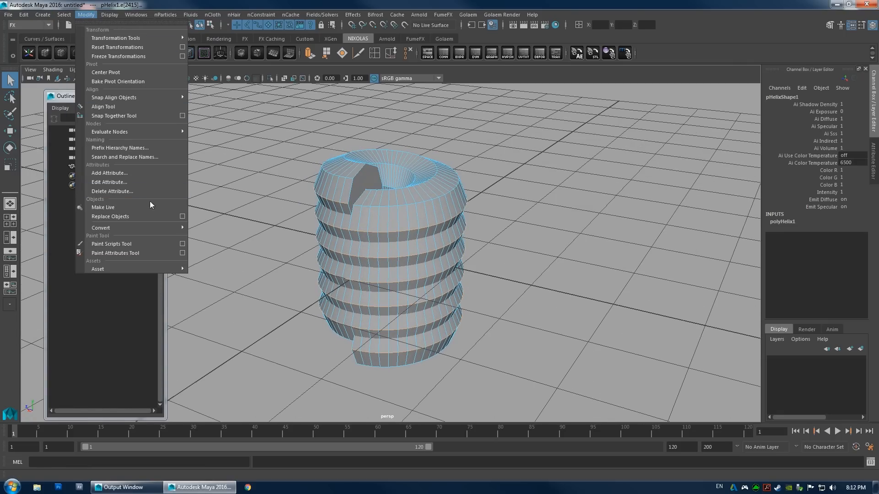
mouse_move(133, 228)
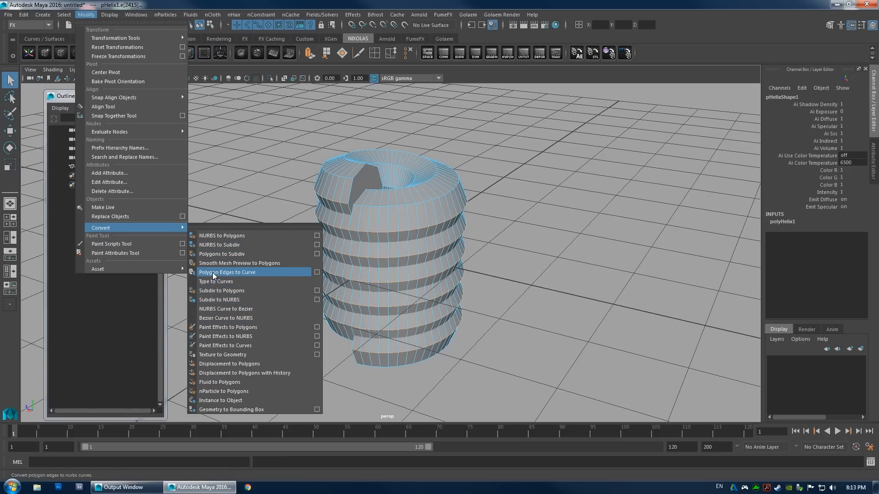
left_click(236, 273)
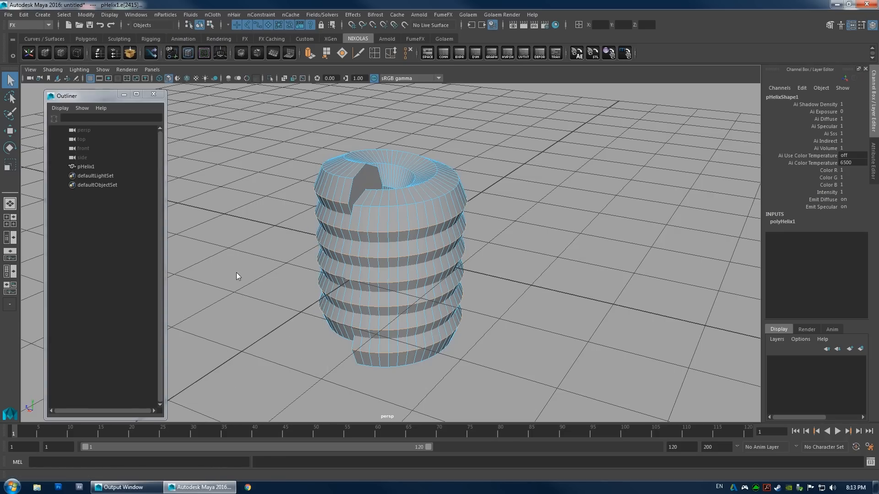
left_click_drag(236, 273, 425, 295, "alt")
Delete the helix mesh and keep only the curve extracted from its edges.
left_click(355, 198)
key("Delete")
scroll(412, 256, "down", 5)
left_click_drag(399, 169, 350, 160, "alt")
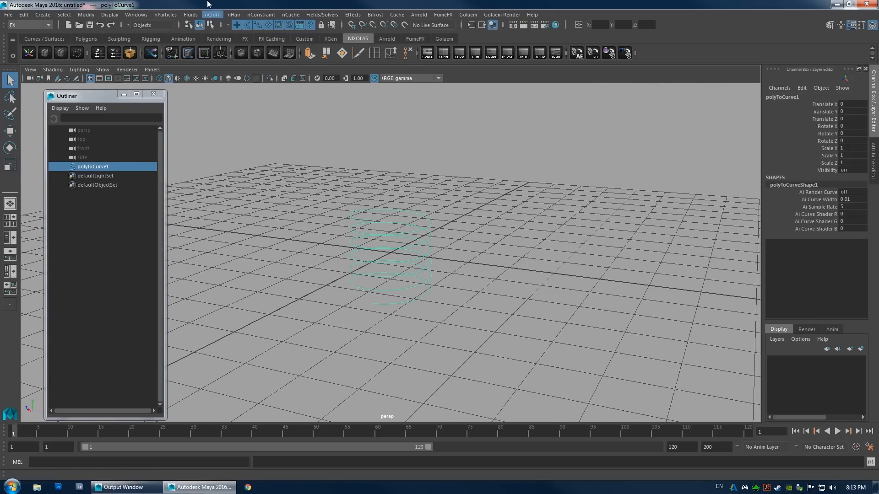
Apply a lattice deformer to the spiral curve and set the lattice's T Divisions to 2.
left_click(27, 24)
left_click(25, 45)
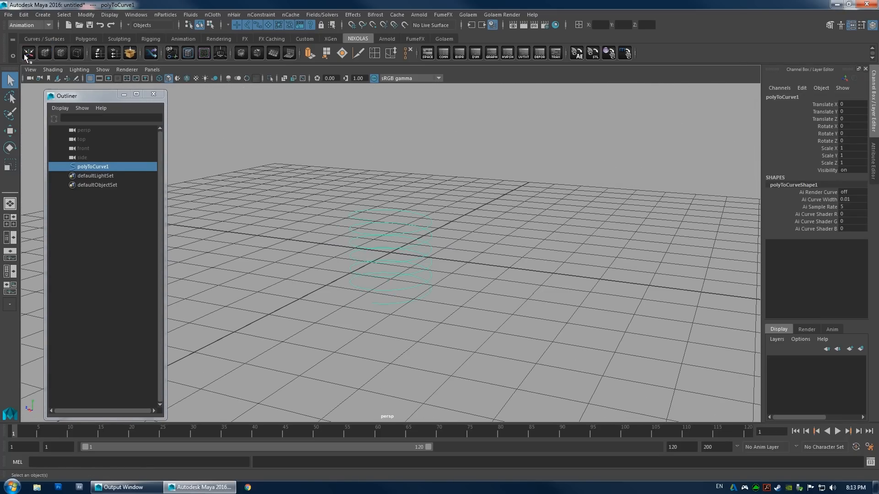
left_click(239, 14)
left_click(247, 42)
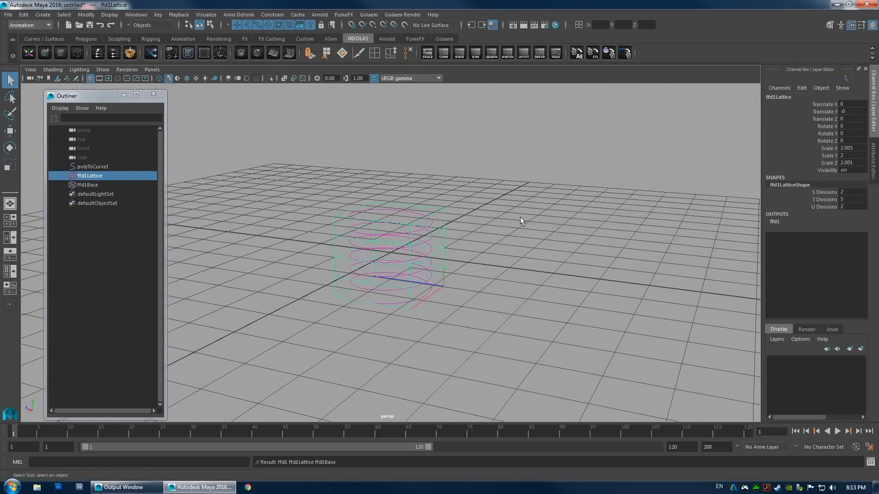
left_click(824, 200)
middle_click_drag(361, 229, 302, 227)
left_click_drag(295, 234, 341, 226, "alt")
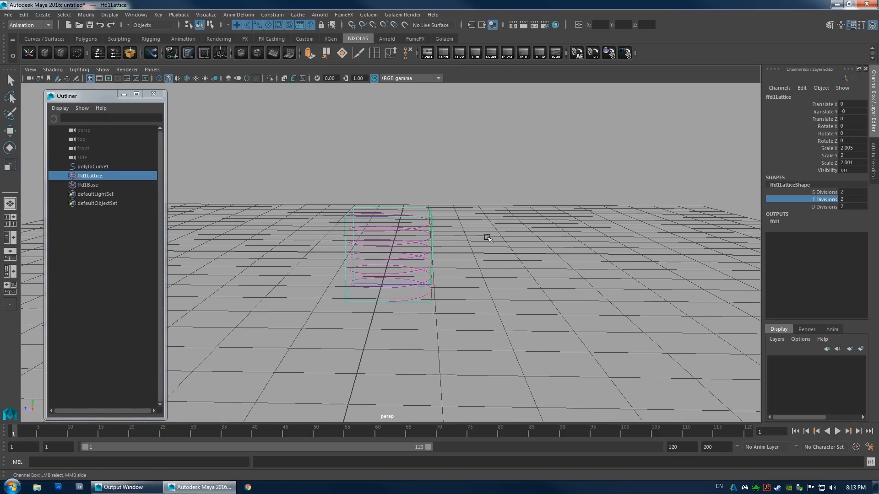
Select the lattice's four upper points and, in the top view, scale them inward to about 0.484 in X and Z.
left_click_drag(416, 265, 461, 216, "alt")
key("F8")
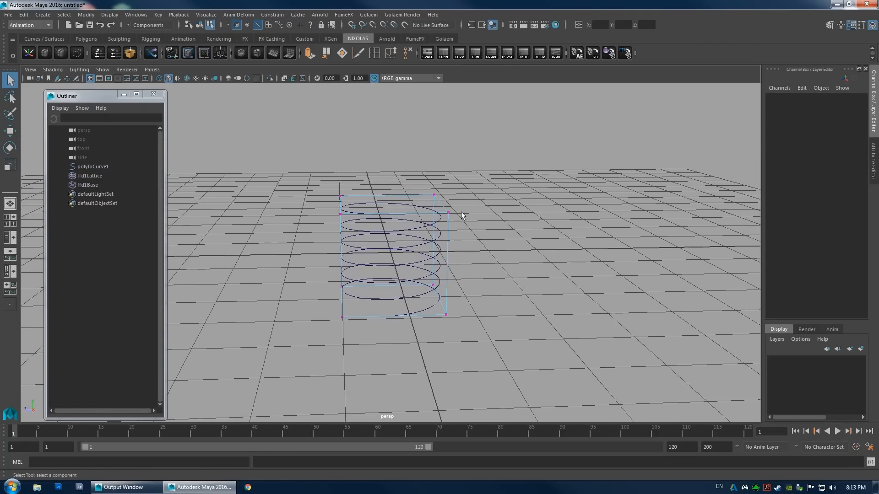
left_click_drag(300, 225, 359, 239)
key("space")
left_click(402, 236)
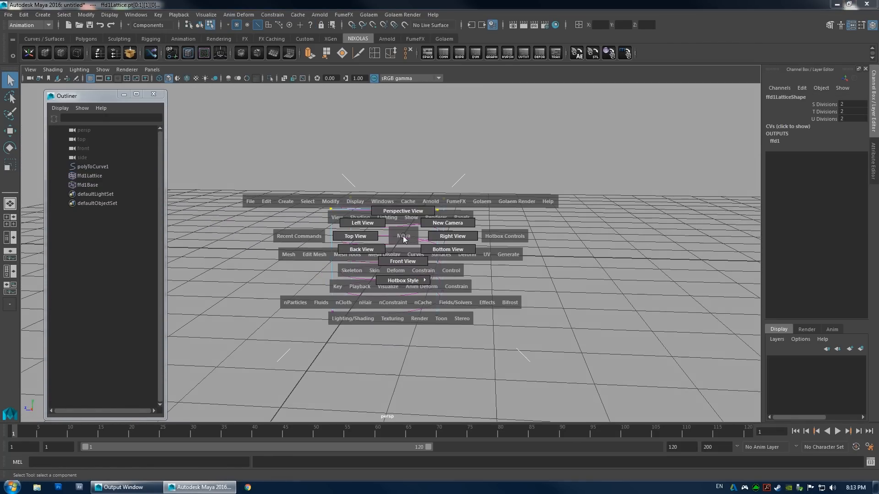
left_click(366, 237)
key("f")
key("e")
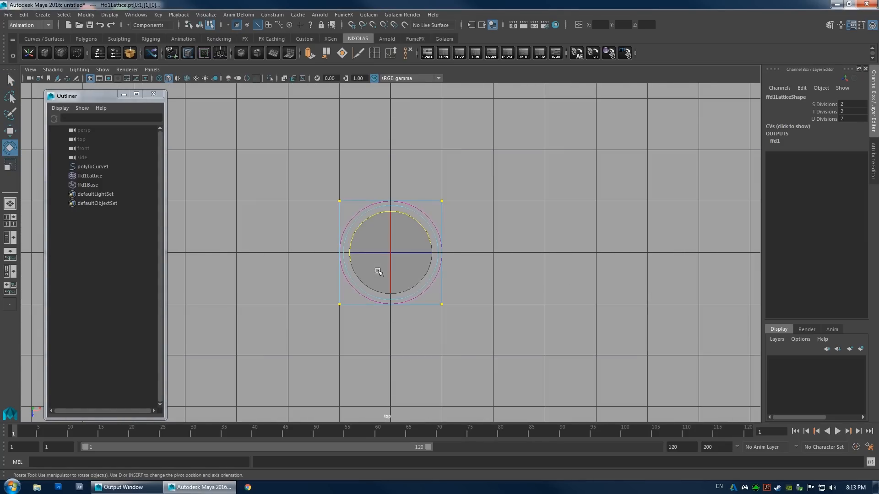
key("r")
left_click_drag(392, 252, 382, 255)
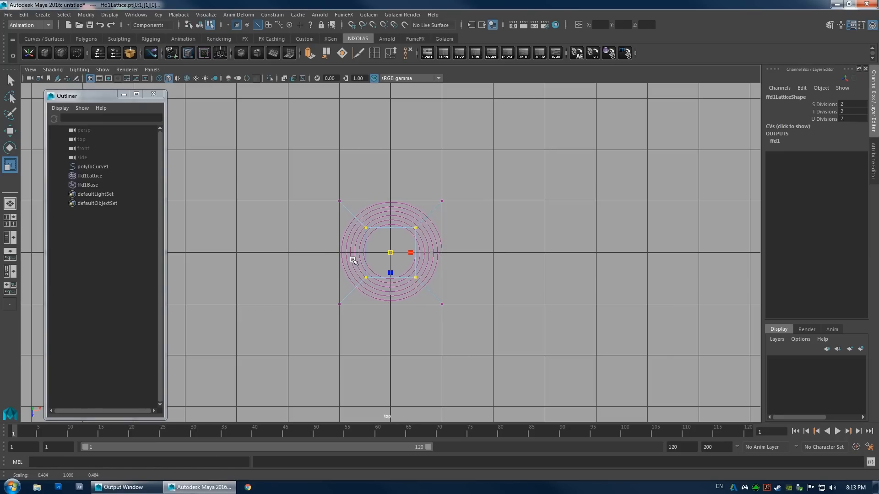
Select all lattice points in the perspective view and flatten them vertically to a Y scale of 0.
key("space")
left_click_drag(402, 251, 387, 207)
left_click_drag(531, 174, 286, 315)
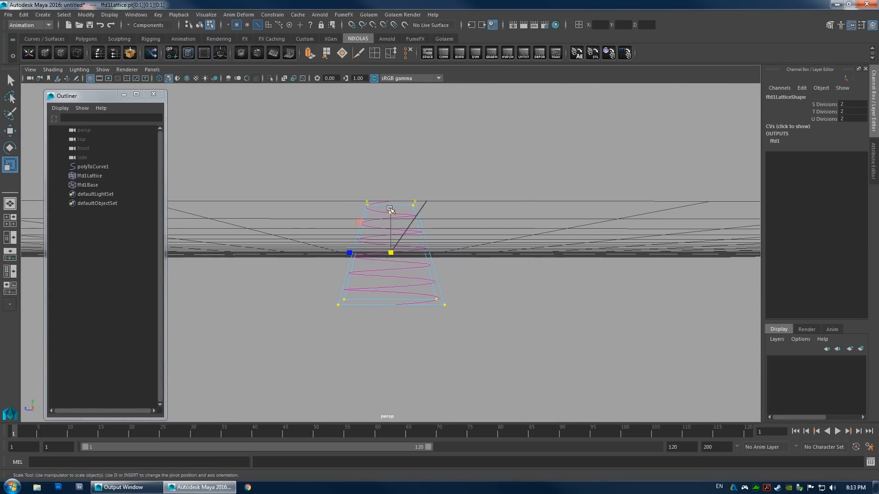
left_click_drag(389, 209, 390, 247)
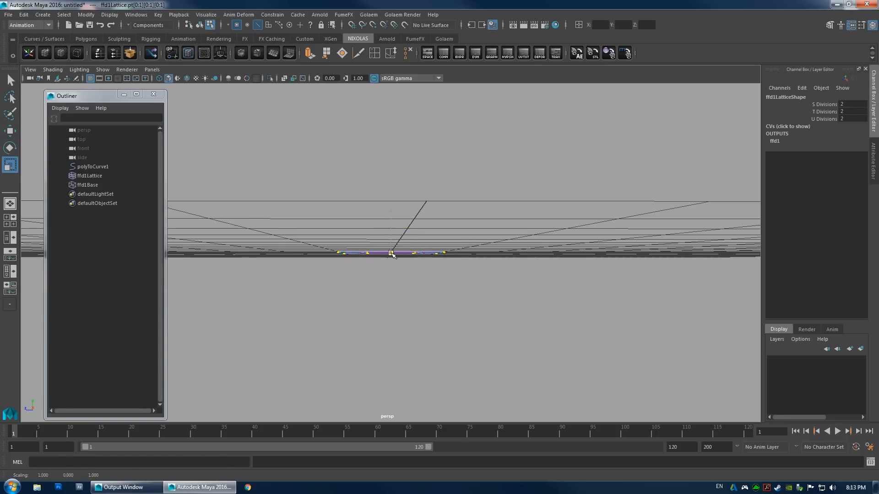
left_click_drag(394, 245, 433, 249, "alt")
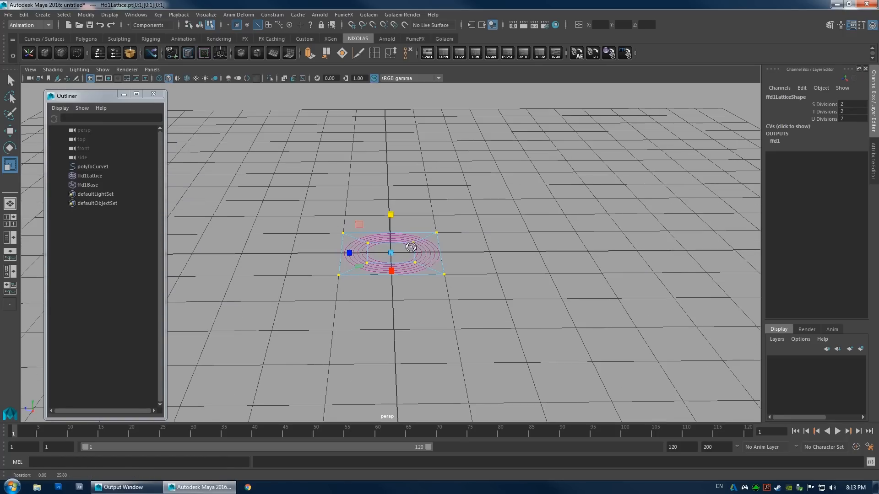
Delete the construction history of the flattened spiral curve, baking in the shape and removing the lattice.
key("w")
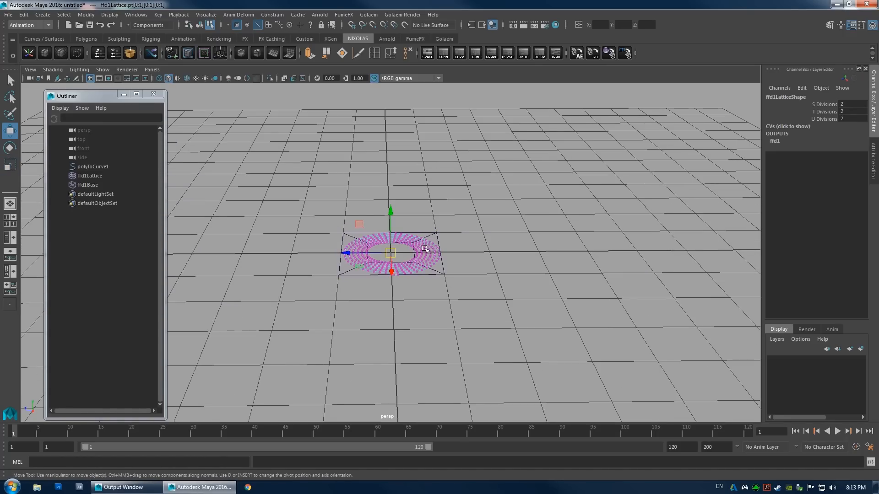
left_click(425, 250)
left_click_drag(283, 163, 263, 162, "alt")
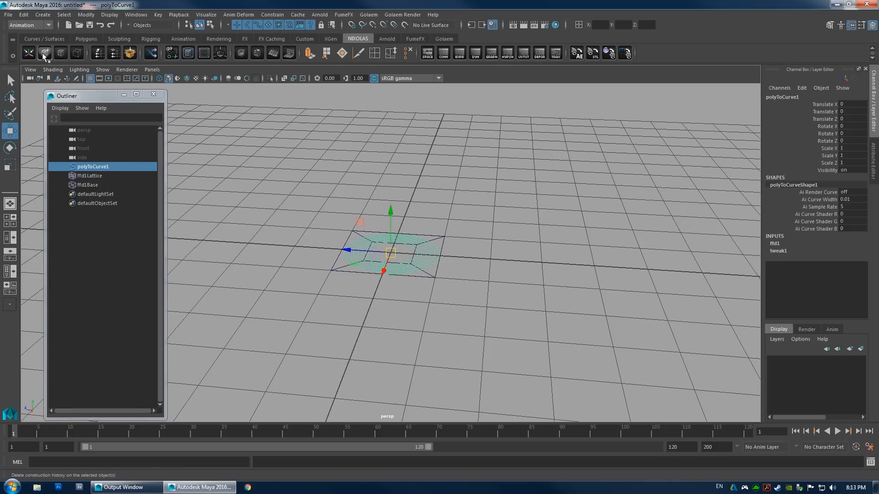
left_click(45, 54)
left_click(62, 54)
Try spinning the spiral curve about its Y axis to inspect the winding, undoing the rotation.
left_click_drag(398, 188, 400, 269, "alt")
right_click_drag(400, 269, 520, 277, "alt")
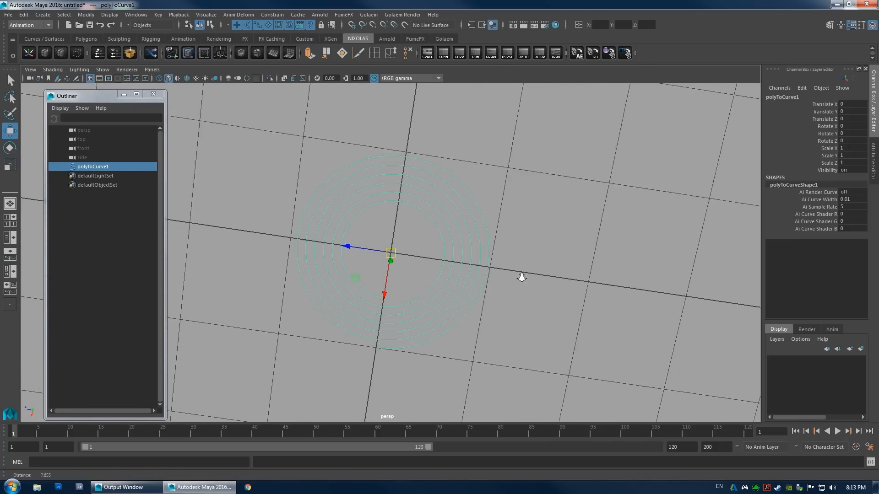
left_click_drag(474, 291, 394, 281, "alt")
key("e")
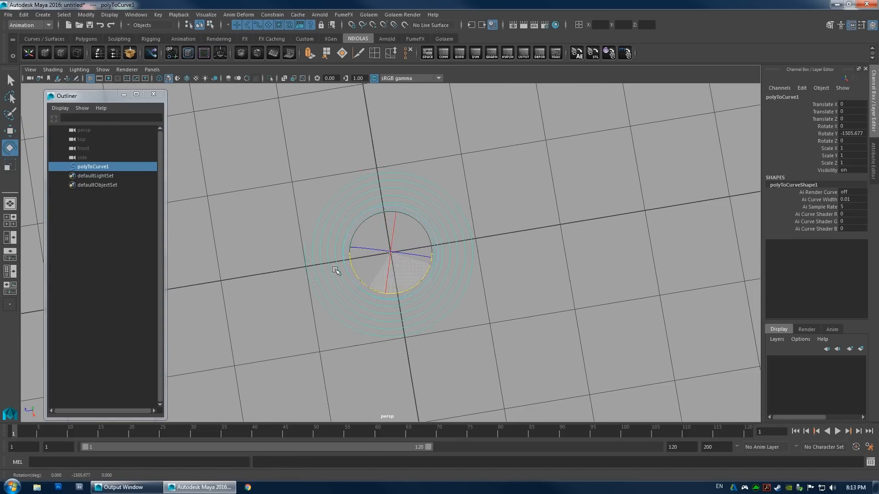
key("ctrl+z")
In the left view, move the spiral curve down to Translate Y -1 with grid snapping.
left_click_drag(509, 320, 459, 257, "alt")
key("space")
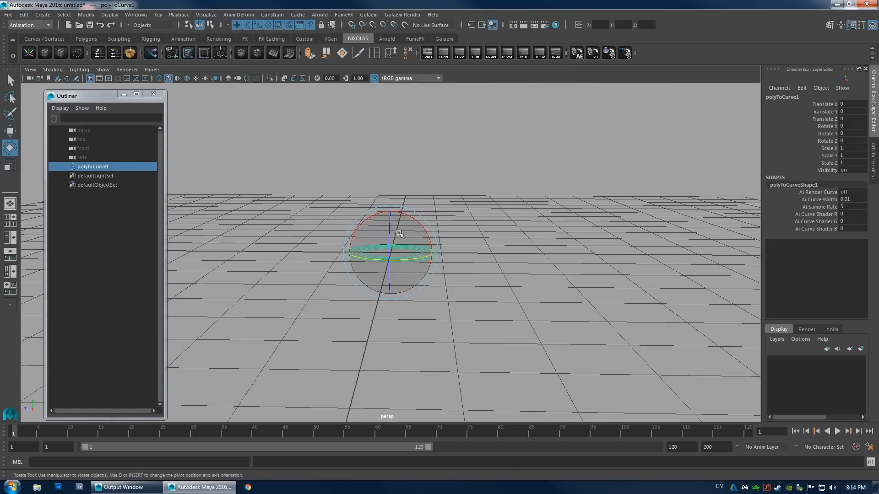
key("w")
key("space")
left_click_drag(439, 274, 408, 262)
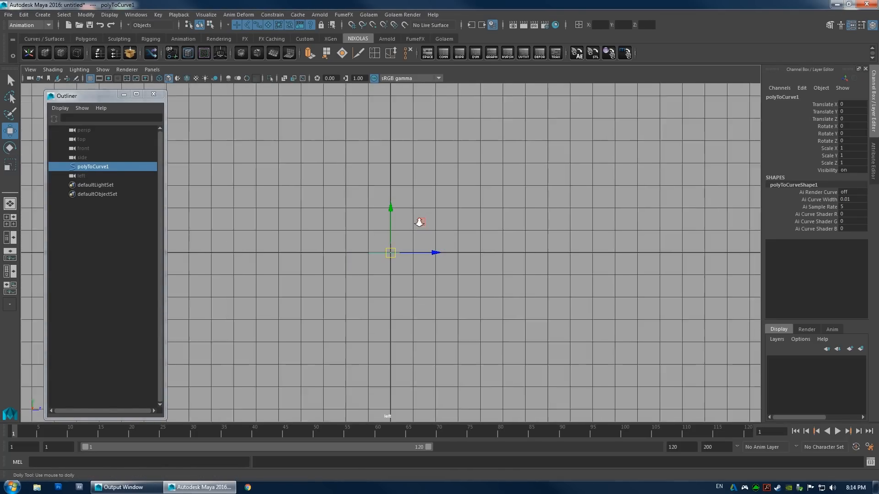
key("x")
left_click_drag(390, 231, 391, 224)
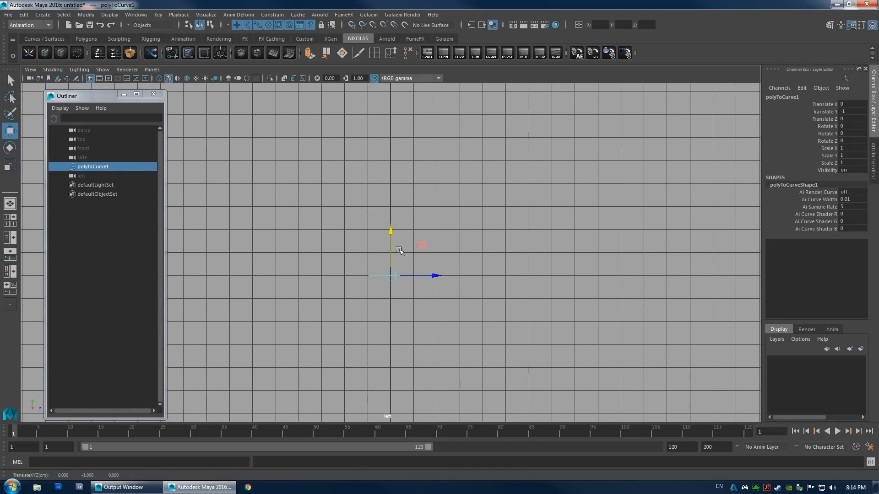
Duplicate the spiral curve, snap the copy straight up to Translate Y 1, and return to the perspective view.
key("ctrl+d")
left_click_drag(391, 235, 390, 214)
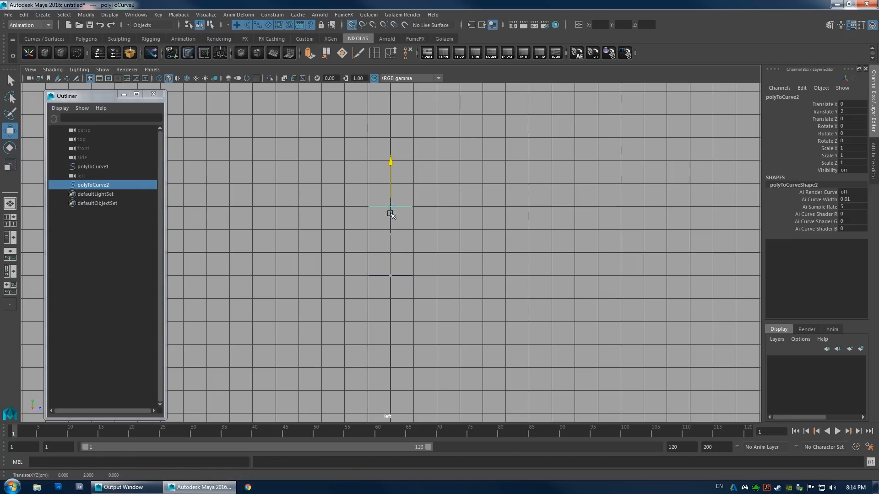
key("space")
mouse_move(439, 251)
left_mouse_down()
mouse_move(439, 226)
mouse_move(481, 240)
mouse_move(392, 235)
mouse_move(408, 244)
mouse_move(429, 239)
left_mouse_up()
Select both spiral curves and open the Loft options from the Modeling menu set, resetting them to defaults.
left_click_drag(433, 297, 366, 202)
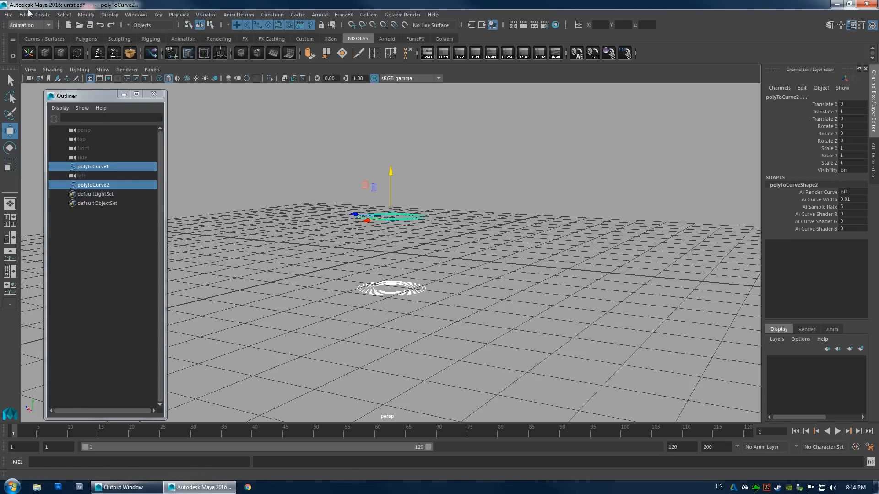
left_click(29, 26)
left_click(20, 35)
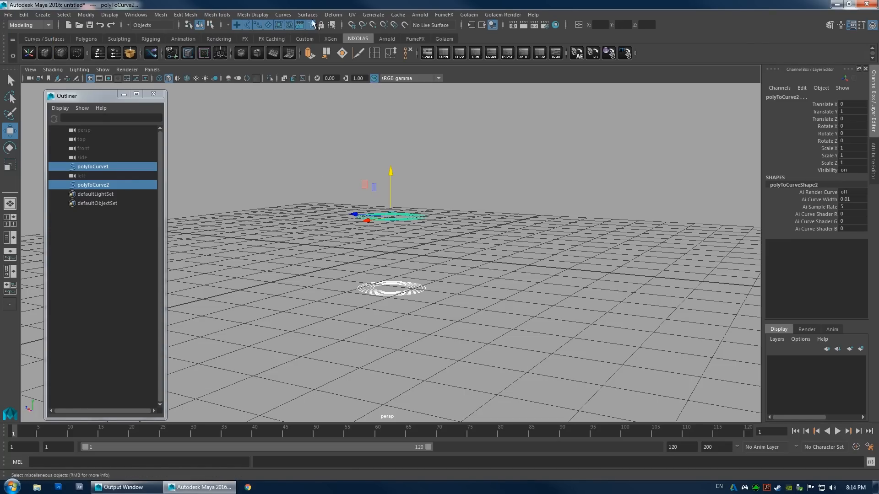
left_click(283, 14)
mouse_move(307, 14)
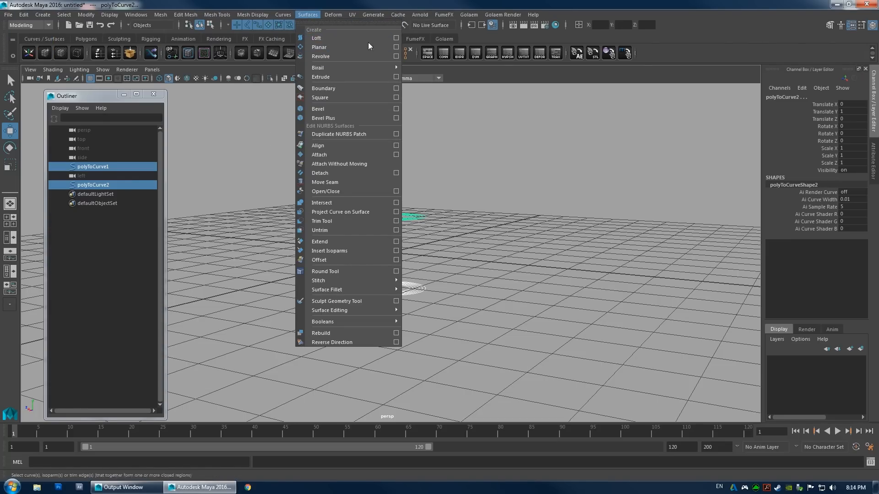
left_click(396, 38)
left_click(530, 244)
left_click(545, 262)
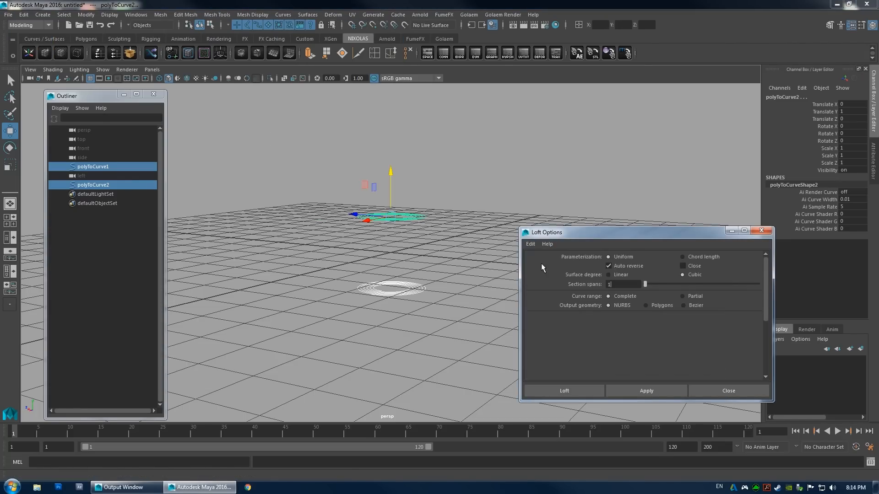
Set the loft output geometry to Polygons, the type to Quads and the tessellation method to General.
left_click(635, 162)
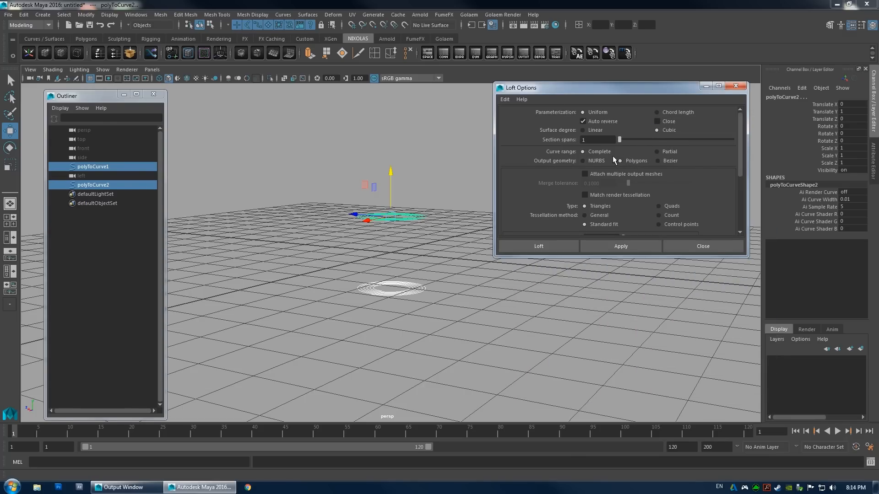
scroll(639, 172, "down", 2)
left_click(671, 179)
scroll(625, 166, "down", 2)
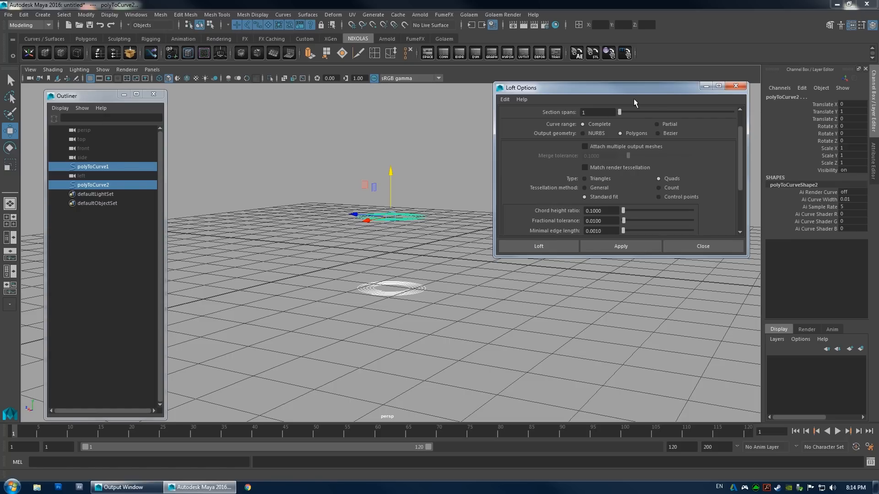
scroll(600, 207, "down", 2)
left_click(595, 160)
scroll(609, 183, "down", 2)
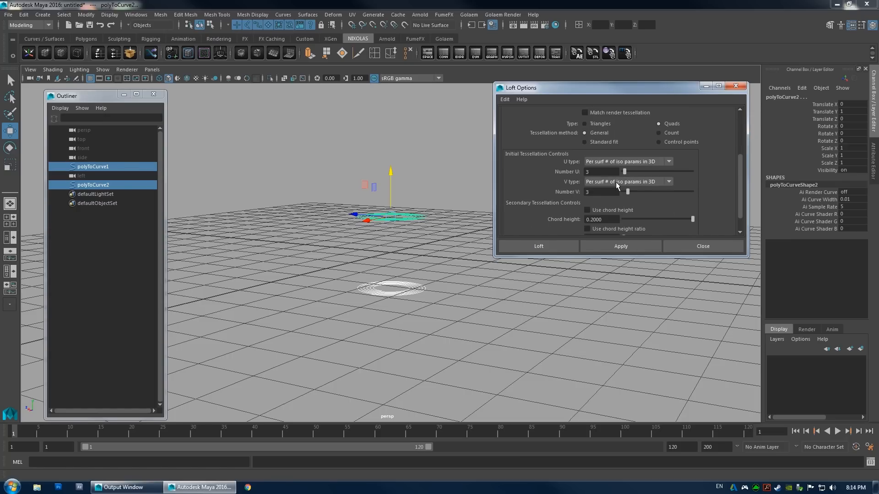
Try lofting the two spirals with Number U at 65 and Number V at 3, undoing the loft.
scroll(440, 221, "up", 3)
left_click_drag(440, 220, 440, 238, "alt")
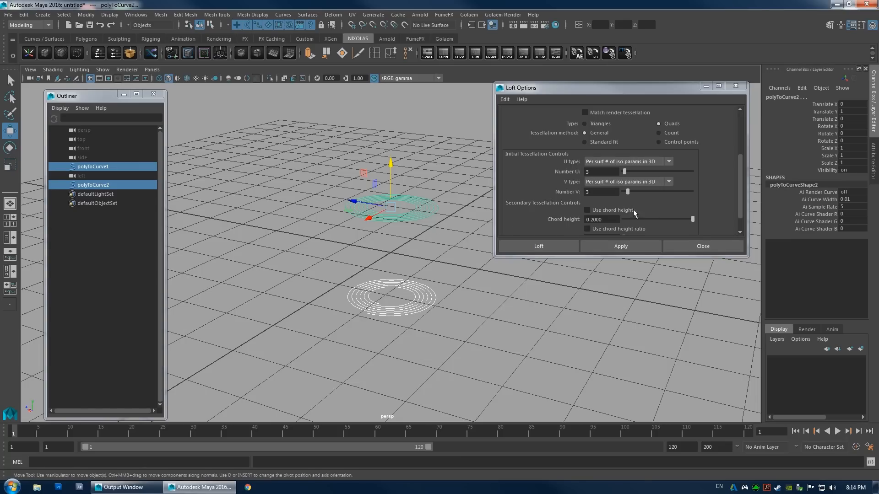
left_click_drag(625, 172, 658, 172)
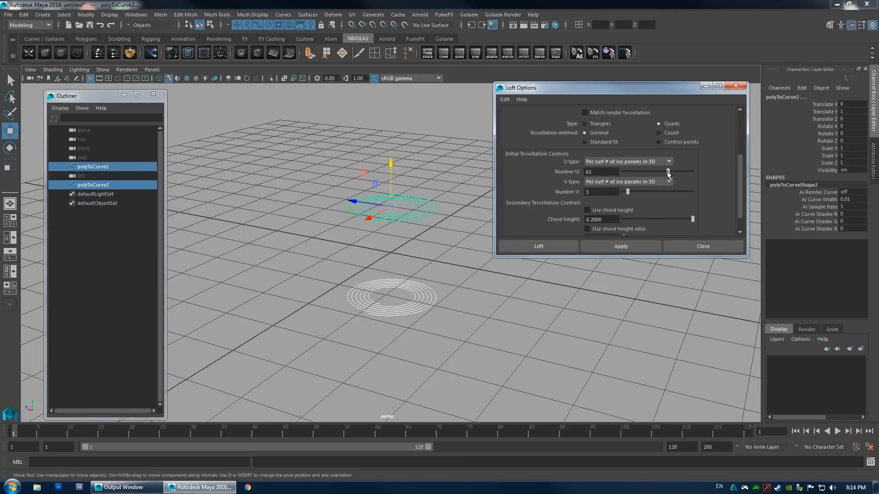
left_click(637, 192)
left_click(617, 246)
left_click_drag(388, 249, 426, 255, "alt")
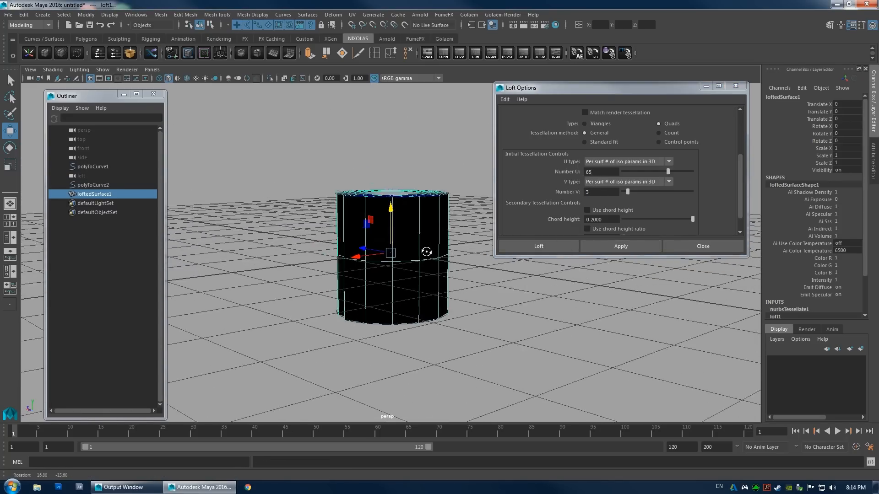
key("ctrl+z")
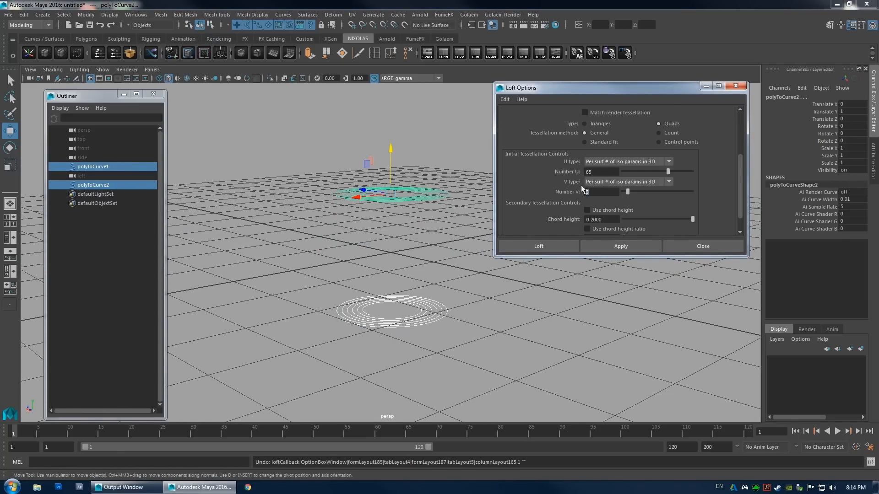
Set the loft's Number V to 4 and apply a trial loft, undoing the resulting mesh.
type("4")
key("Return")
left_click(619, 247)
left_click_drag(437, 234, 466, 265, "alt")
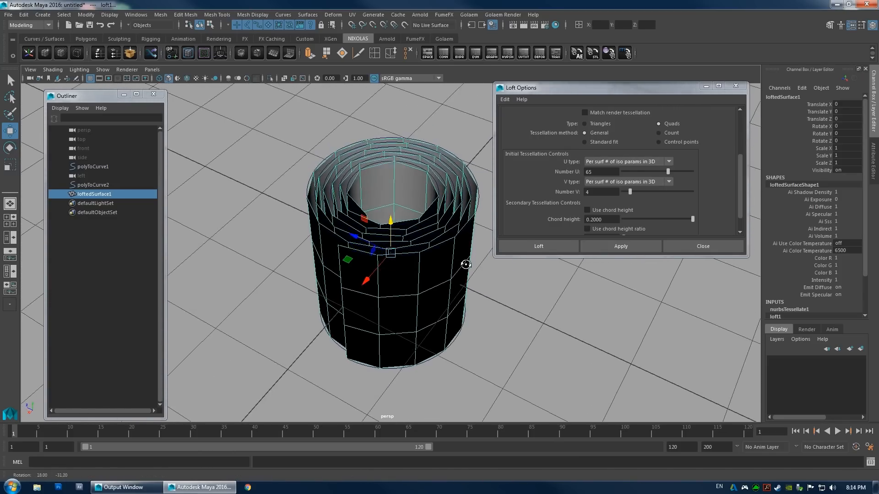
key("ctrl+z")
Loft the two spirals with Number U set to 100 and close the loft options.
double_click(602, 171)
type("100")
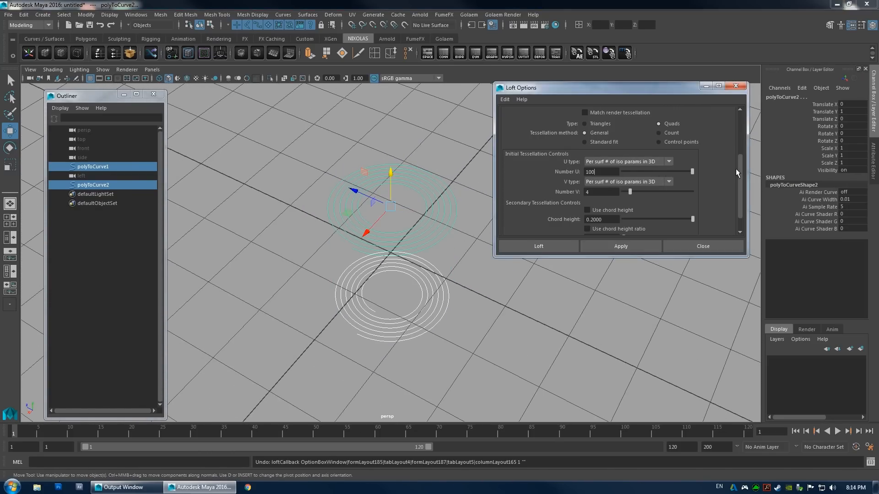
left_click(619, 248)
left_click_drag(458, 234, 394, 197, "alt")
left_click(704, 246)
Reverse the normals of the lofted carpet roll and inspect its shading.
left_click_drag(449, 265, 412, 315, "alt")
left_click(469, 247)
left_click(394, 231)
left_click_drag(394, 232, 240, 126, "alt")
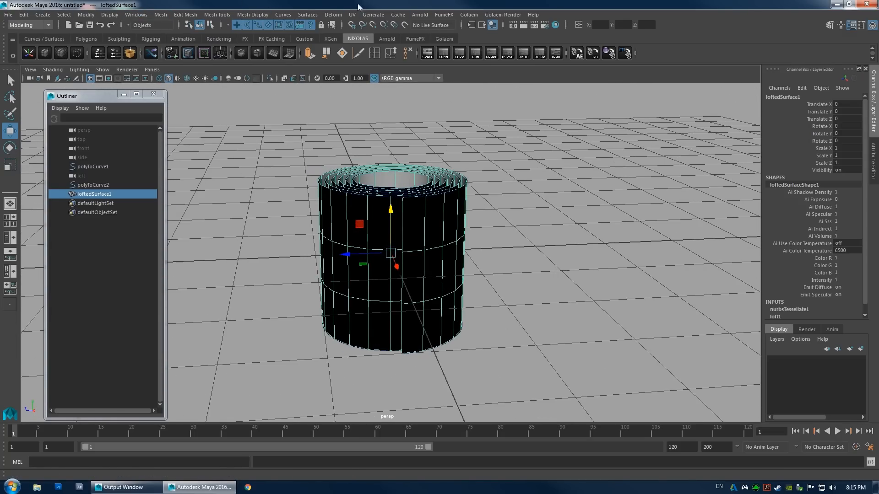
left_click(302, 17)
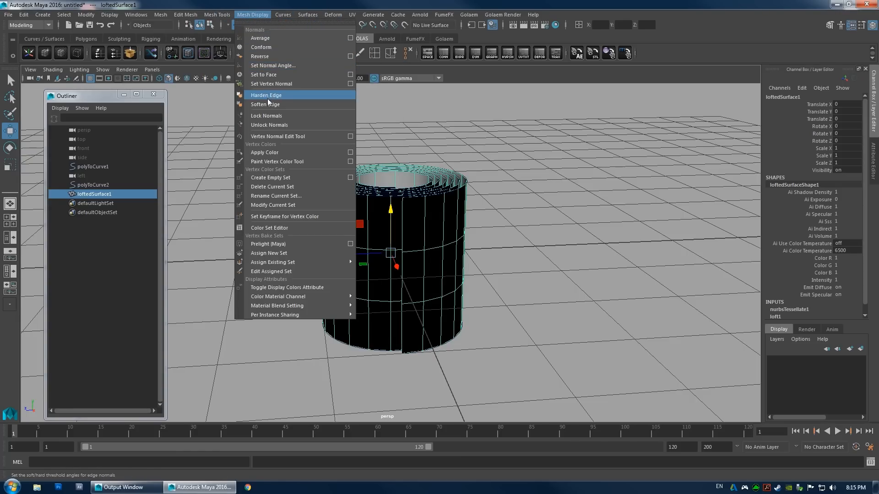
left_click(265, 57)
left_click_drag(491, 203, 502, 223, "alt")
left_click(502, 223)
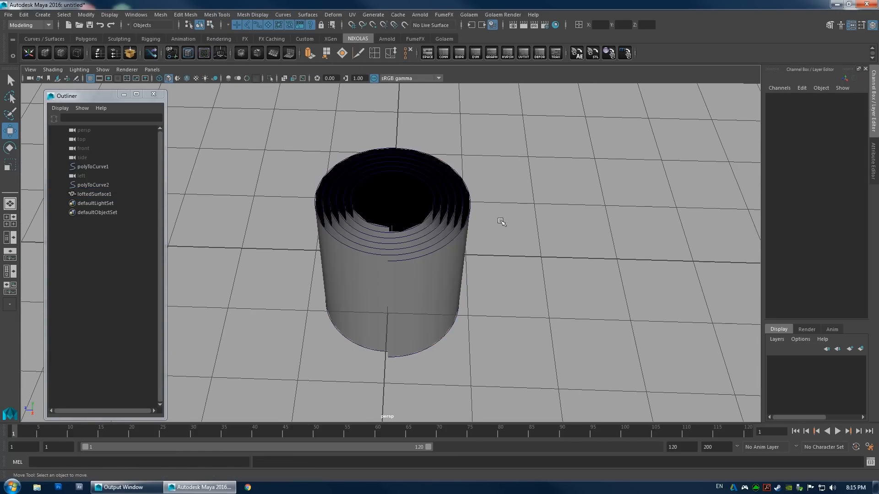
left_click_drag(476, 265, 430, 254, "alt")
Clear the lofted mesh's construction history and delete both source spiral curves.
left_click(382, 238)
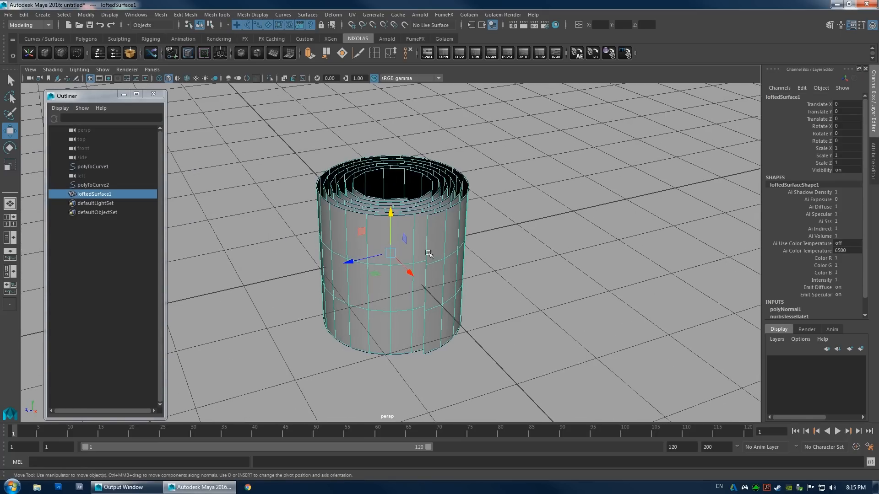
left_click(61, 54)
left_click_drag(435, 186, 405, 178, "alt")
left_click(90, 184)
left_click(93, 166, "ctrl")
key("Delete")
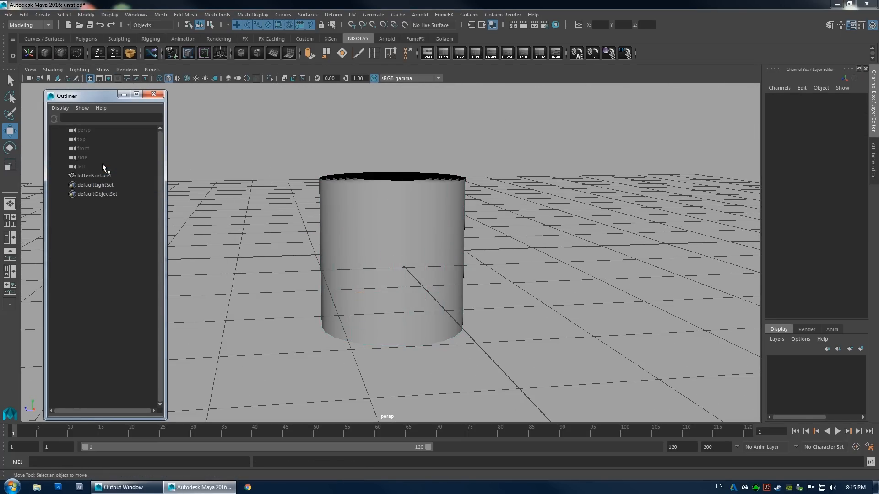
Lay the lofted carpet roll on its side by setting its Rotate Z to 90.
left_click(103, 177)
left_click_drag(395, 231, 817, 187, "alt")
key("e")
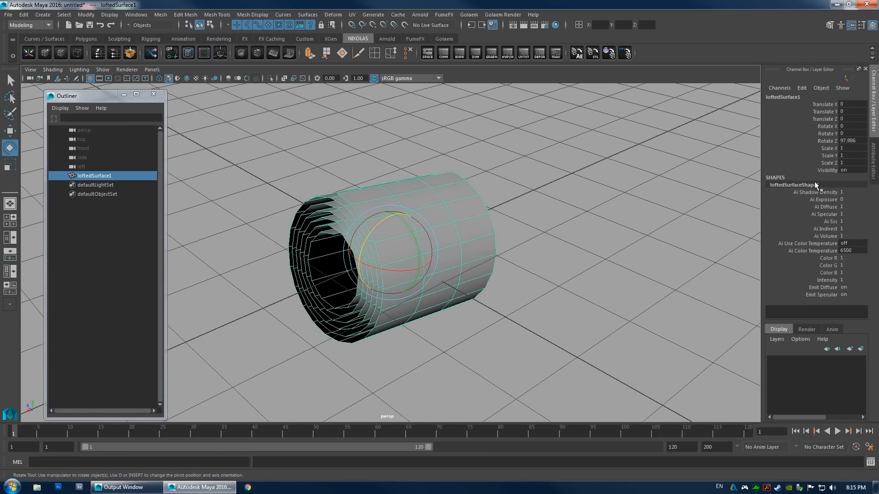
double_click(848, 141)
type("90")
key("Return")
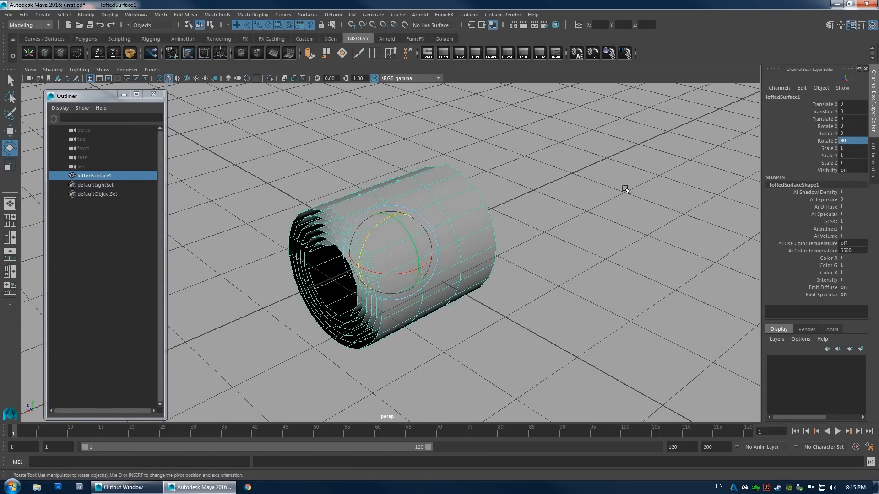
Turn the carpet roll around its spiral axis by setting Rotate Y to 90.
left_click_drag(627, 190, 431, 239, "alt")
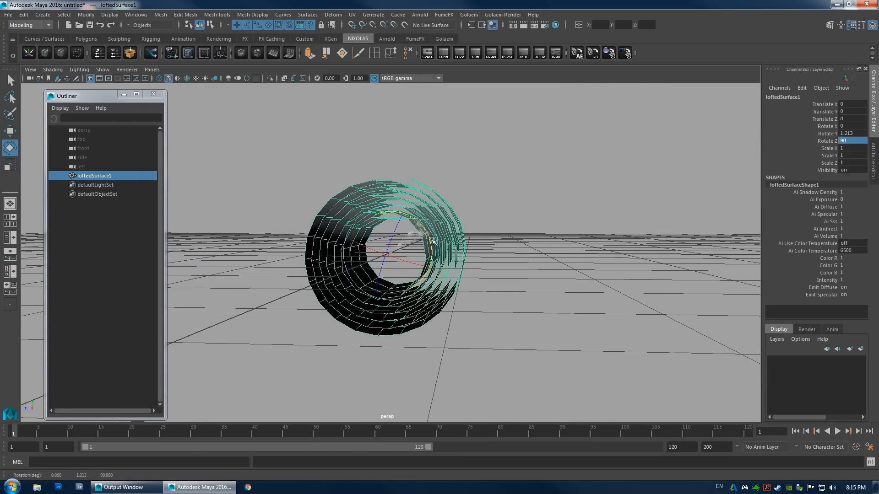
left_click_drag(425, 287, 430, 222, "alt")
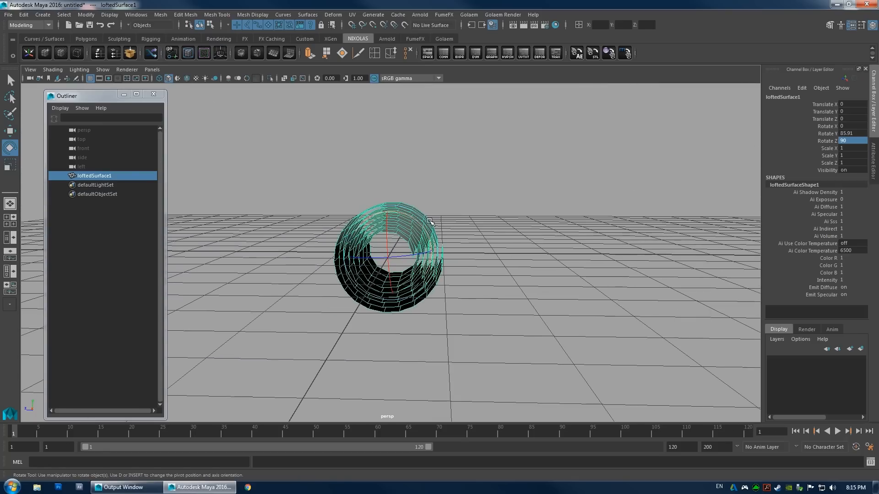
double_click(843, 134)
type("90")
key("Return")
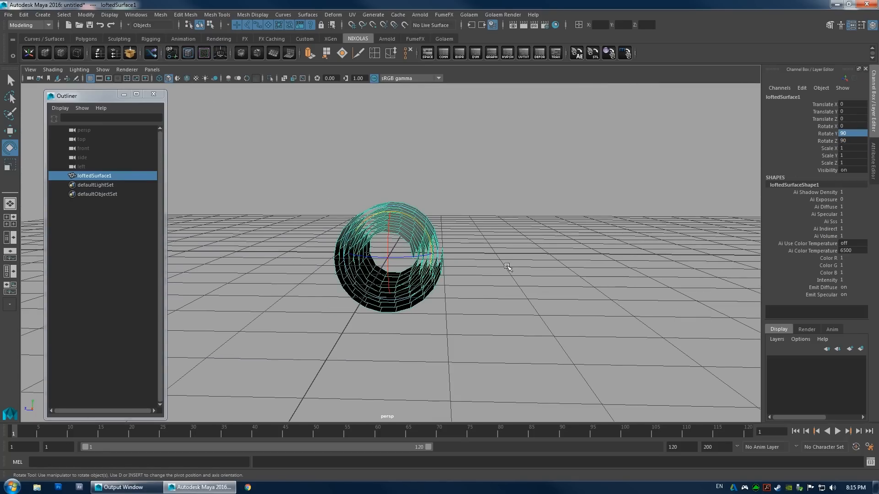
Inspect the roll's loose outer end and try moving the roll along Z, undoing the move.
left_click_drag(506, 266, 407, 291, "alt")
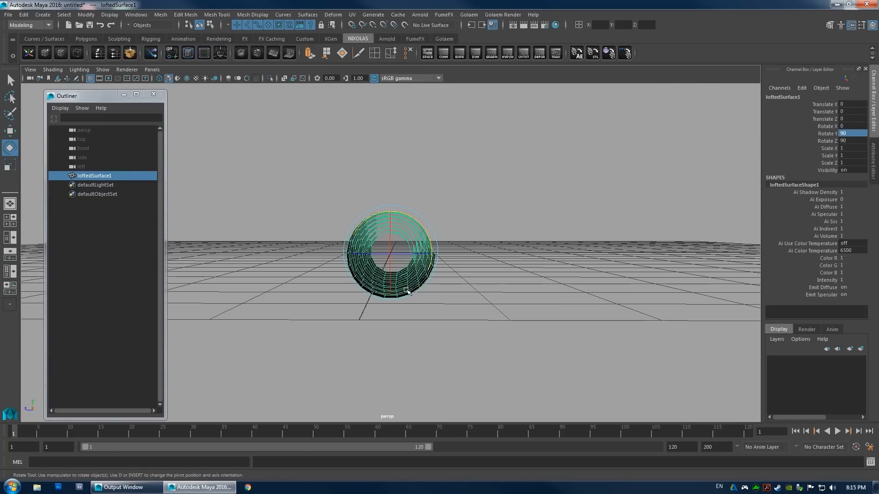
right_click_drag(402, 276, 526, 304, "alt")
middle_click_drag(526, 305, 484, 202, "alt")
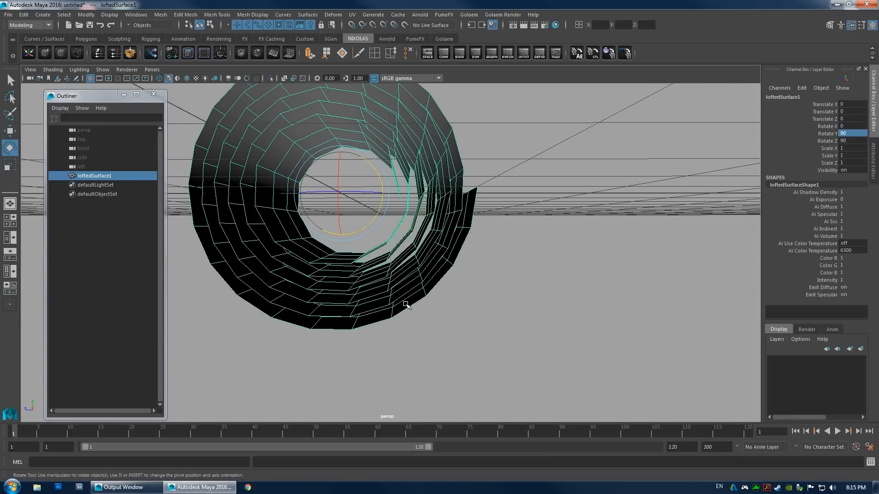
key("w")
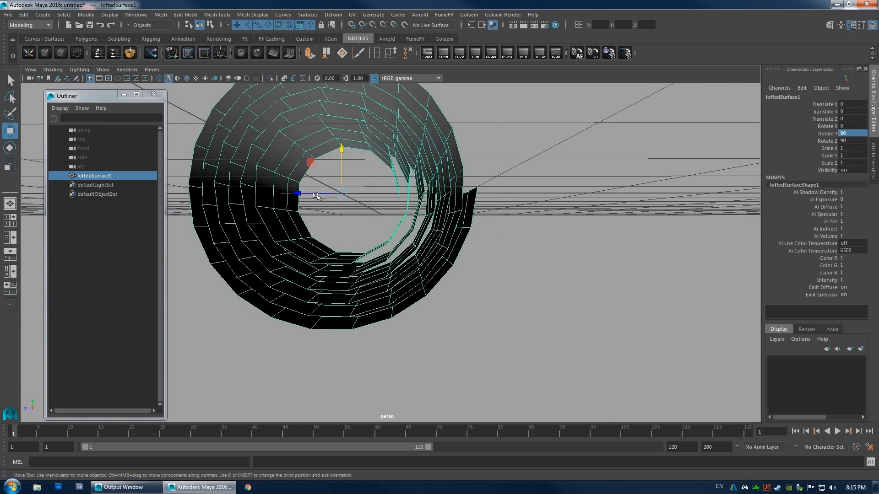
left_click_drag(316, 196, 257, 196)
key("ctrl+z")
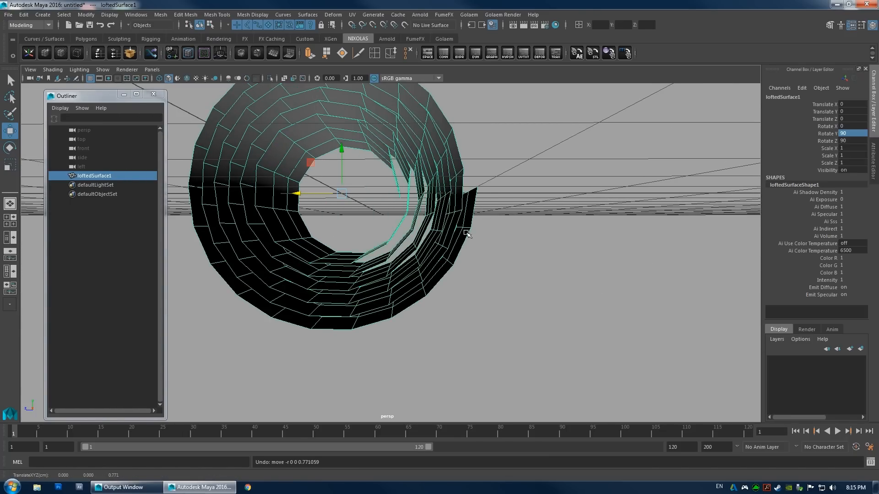
Try rotating the carpet roll freehand with the Rotate tool.
left_click_drag(620, 229, 458, 327, "shift")
key("e")
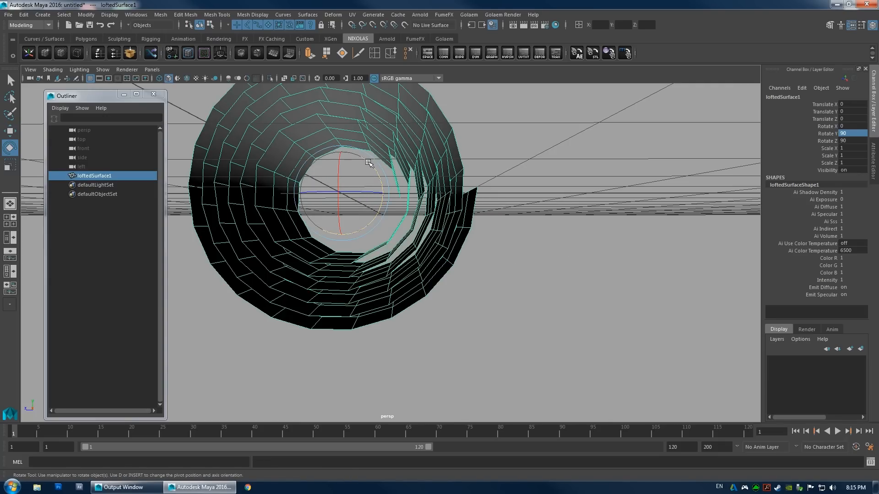
left_click_drag(368, 162, 351, 232)
key("ctrl+z")
Raise the carpet roll above the grid to a Translate Y of about 1.484.
left_click_drag(510, 198, 503, 224, "alt")
right_click_drag(503, 225, 403, 206, "alt")
key("w")
left_click_drag(369, 189, 389, 120)
right_click_drag(398, 132, 359, 150, "alt")
left_click_drag(376, 155, 377, 133)
left_click_drag(377, 133, 393, 156, "alt")
Save the scene as a Maya Binary file named unr_000_000_temp_v001 in the project's scenes folder.
left_click(9, 14)
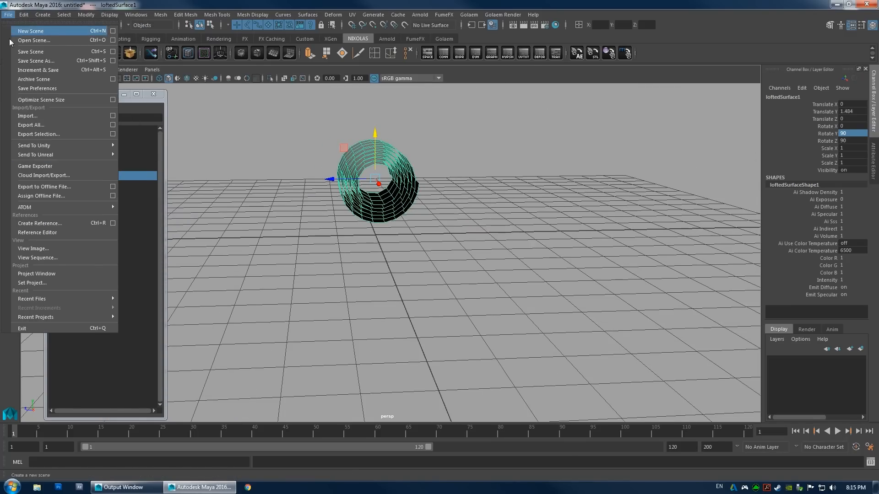
left_click(42, 61)
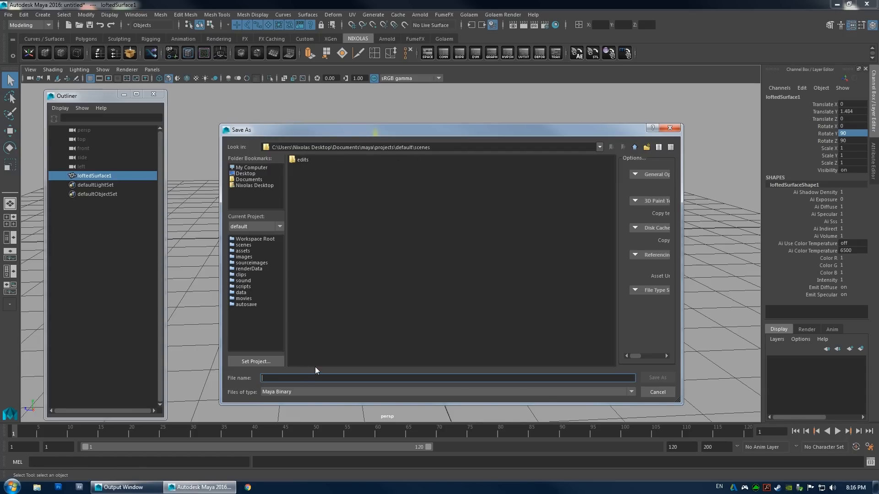
type("unr_01")
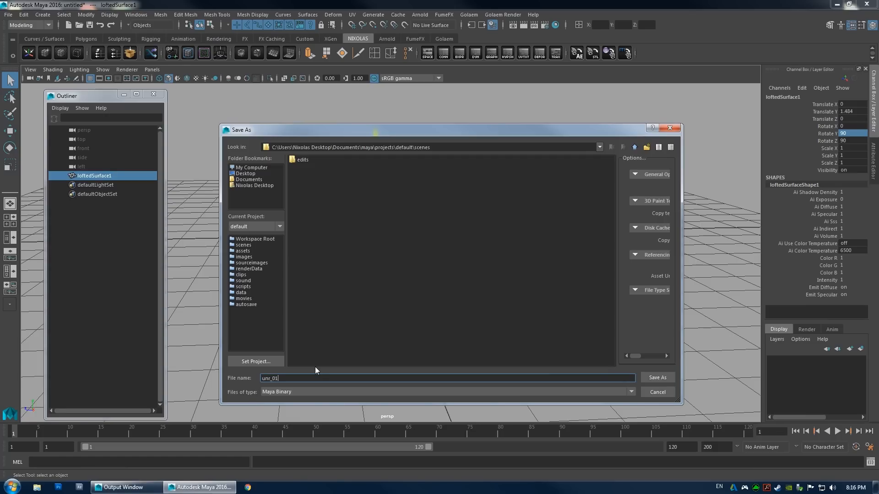
type("101")
key("Return")
key("w")
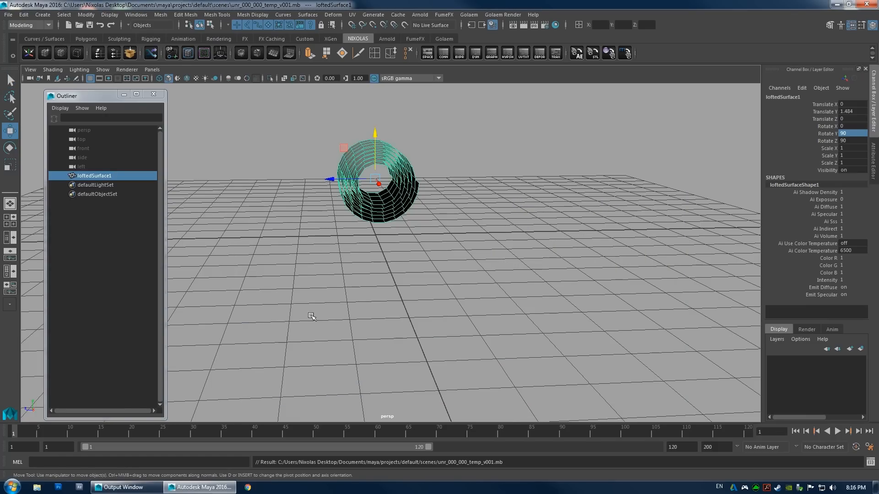
Rename the lofted surface as rollGeo1.
left_click_drag(312, 317, 397, 225, "alt")
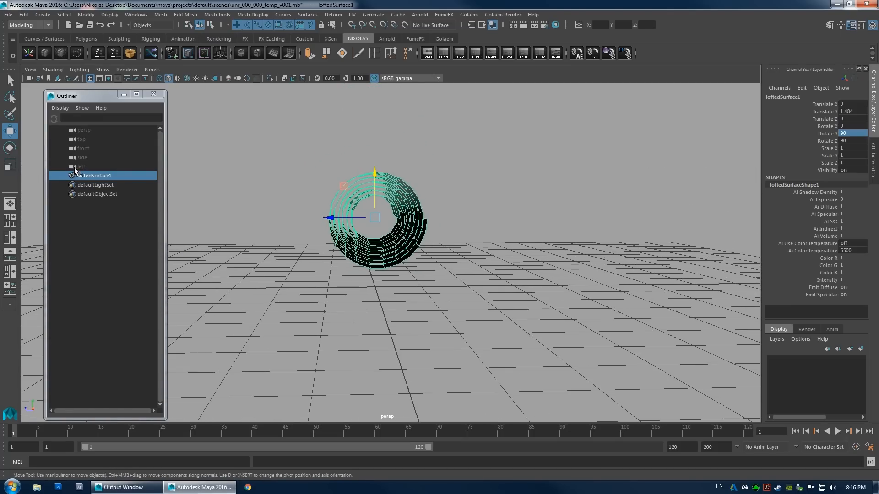
double_click(87, 174)
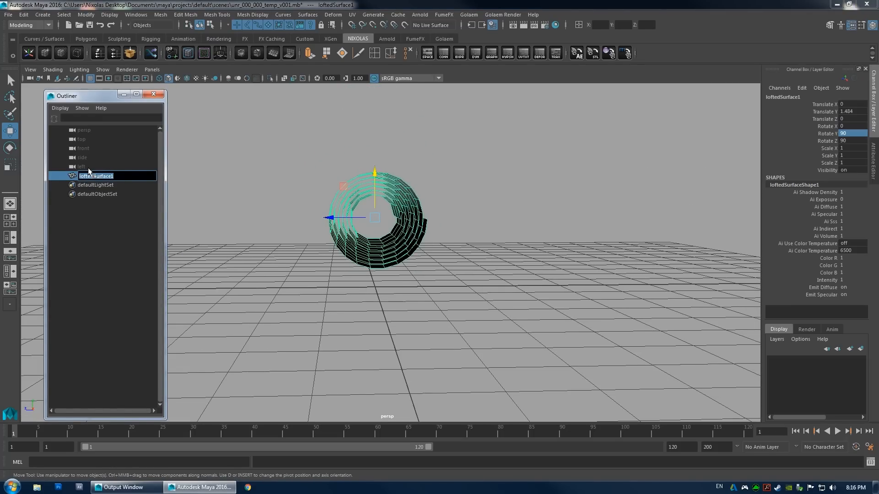
type("rollGeo1")
key("Return")
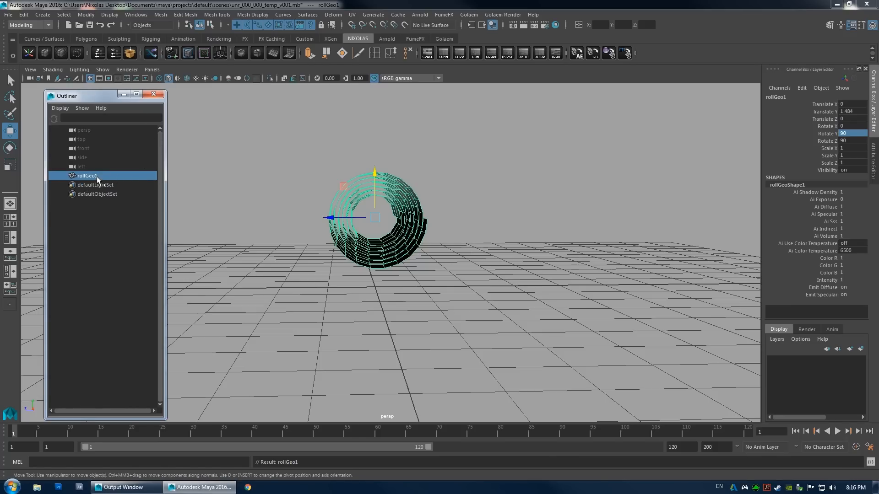
double_click(97, 176)
key("Return")
Duplicate rollGeo1 four times and delete all four copies.
key("ctrl+d")
key("ctrl+d")
key("ctrl+d")
key("ctrl+d")
left_click(94, 185, "shift")
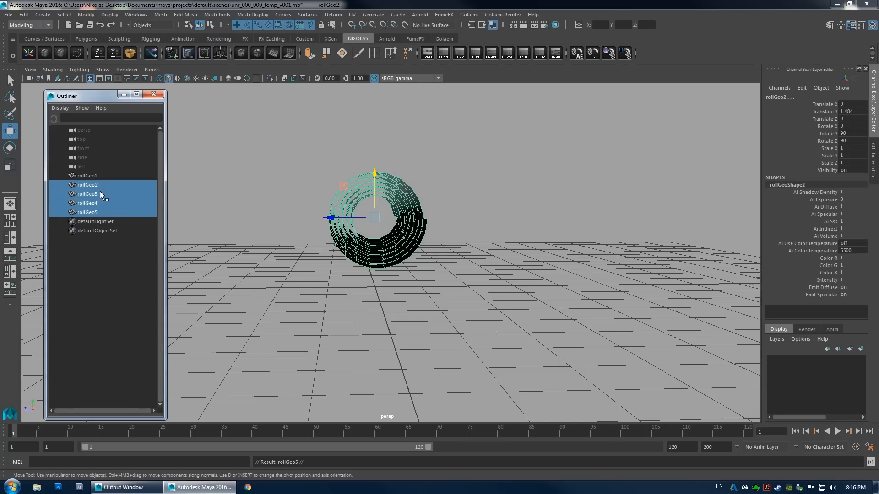
key("Delete")
Make three copies of rollGeo1 and rename the last one rollCrv.
left_click(92, 177)
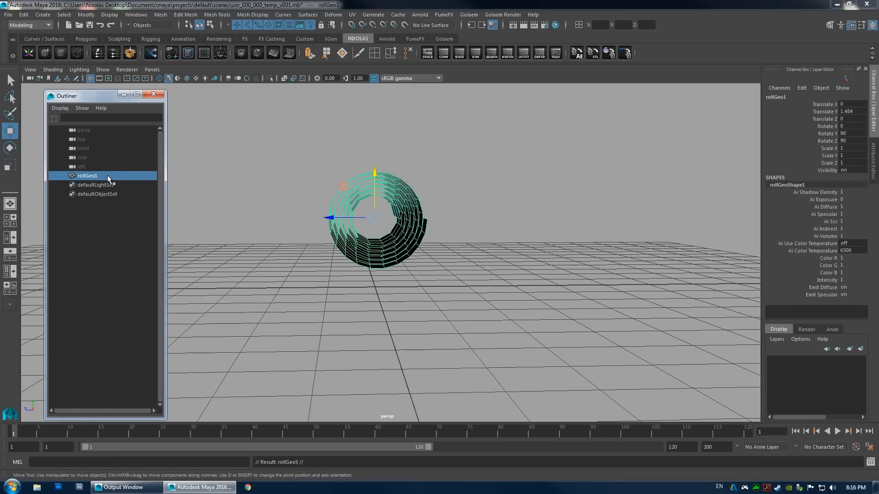
key("ctrl+d")
key("ctrl+d")
key("ctrl+d")
double_click(94, 204)
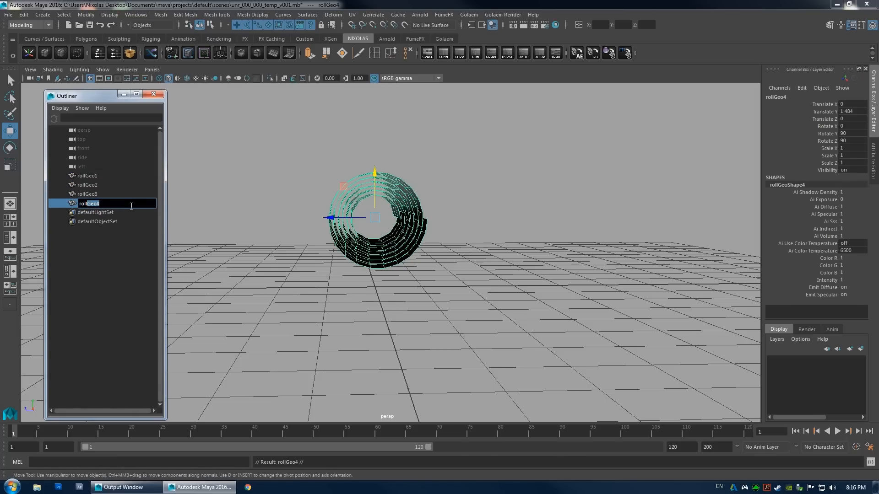
type("rollCrv")
key("Return")
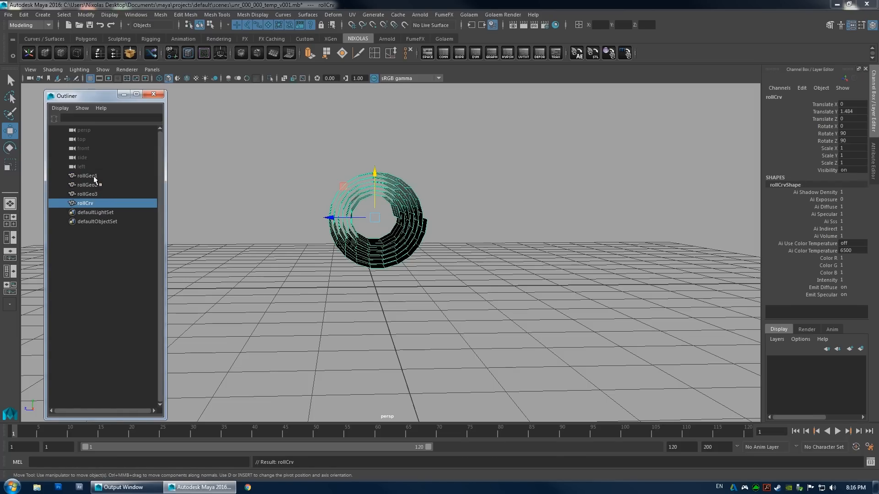
Select every object with Geo in its name using Select by name.
left_click(93, 176)
left_click(578, 24)
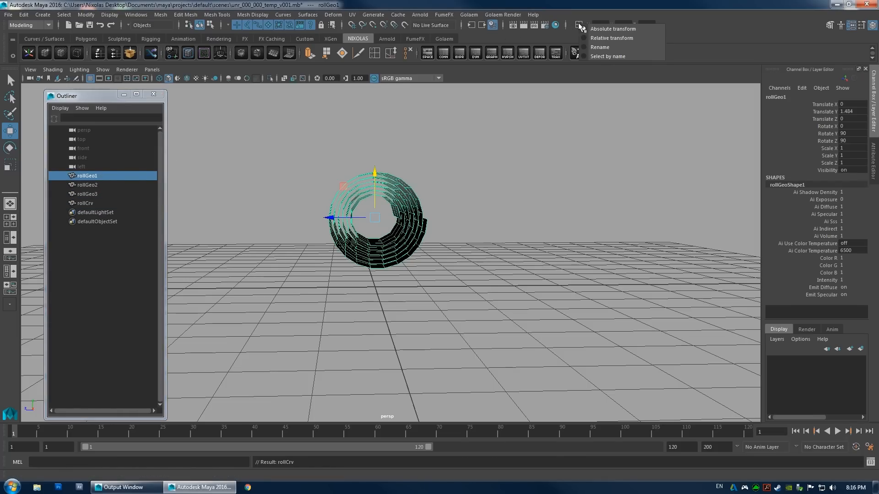
left_click(594, 55)
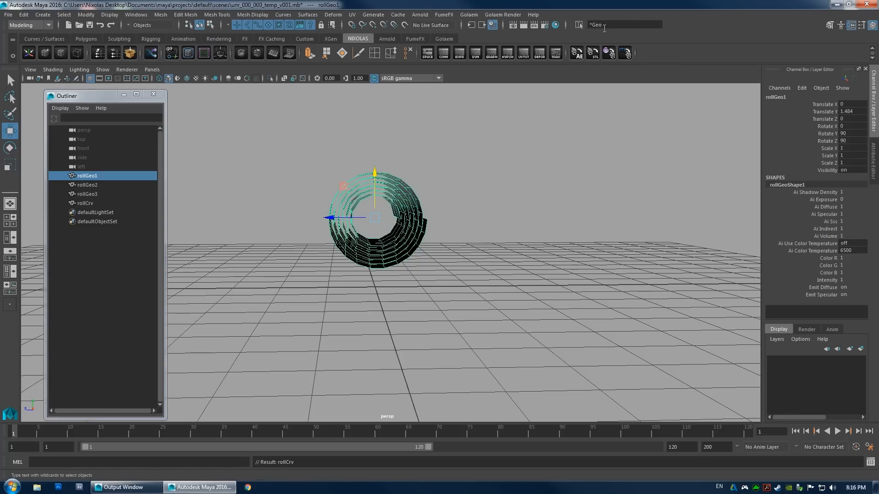
key("Return")
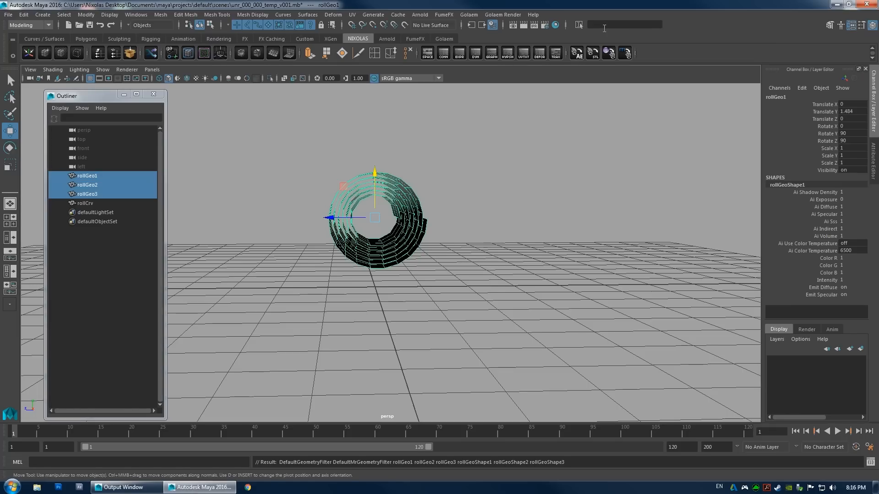
Delete rollCrv and the two extra roll copies, and return the input field to Absolute transform.
left_click(87, 203)
key("Delete")
left_click(579, 25)
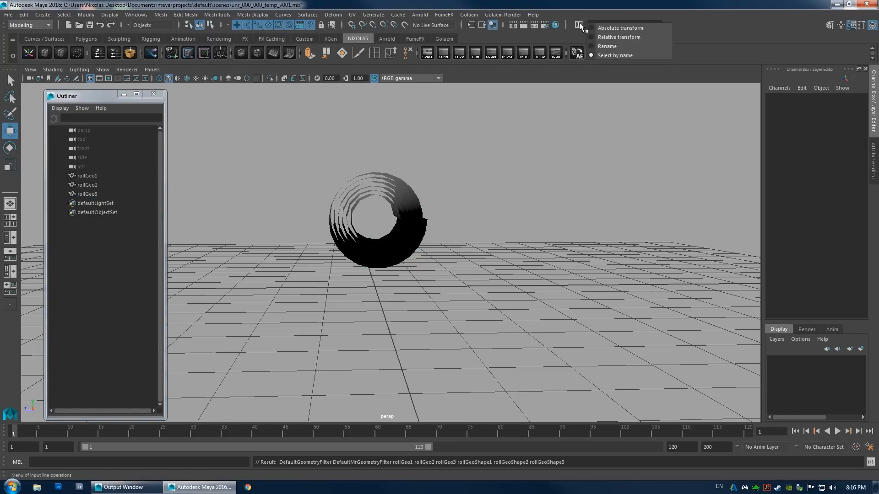
left_click(586, 31)
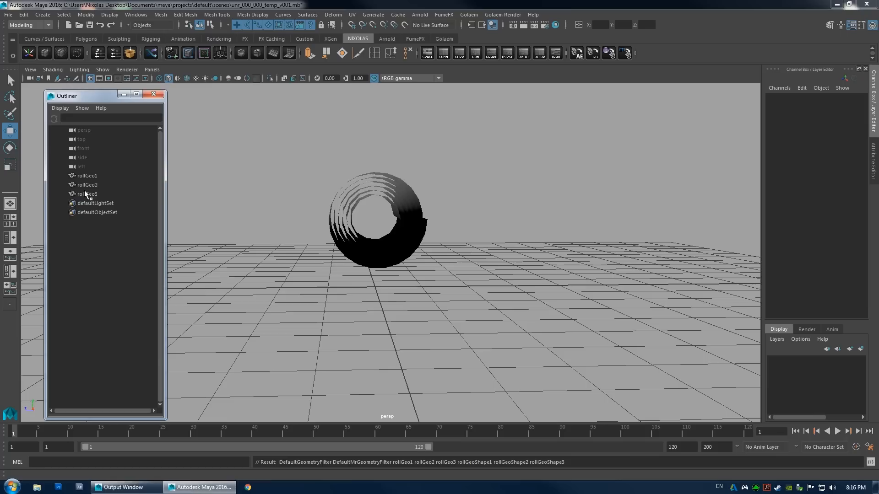
left_click_drag(84, 191, 90, 182)
key("Delete")
left_click(87, 175)
Lower rollGeo1 until it rests on the grid, at a Translate Y of about 1.052.
left_click_drag(330, 236, 430, 237, "alt")
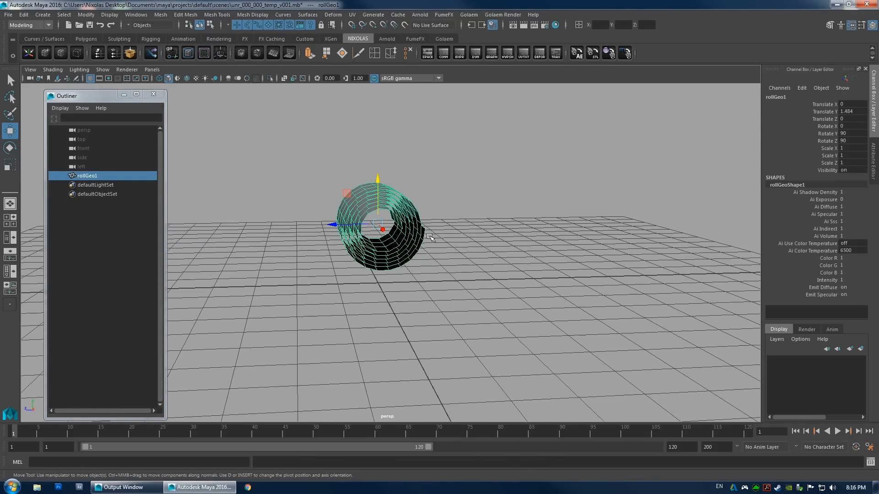
left_click_drag(336, 191, 389, 250, "alt")
right_click_drag(389, 250, 443, 253, "alt")
left_click_drag(443, 253, 404, 201, "alt")
left_click_drag(370, 159, 370, 199)
left_click_drag(370, 199, 327, 183, "alt")
right_click_drag(327, 184, 302, 185, "alt")
left_click_drag(302, 185, 289, 183, "alt")
left_click_drag(371, 206, 397, 209)
right_click_drag(398, 210, 392, 213, "alt")
left_click_drag(393, 214, 366, 227, "alt")
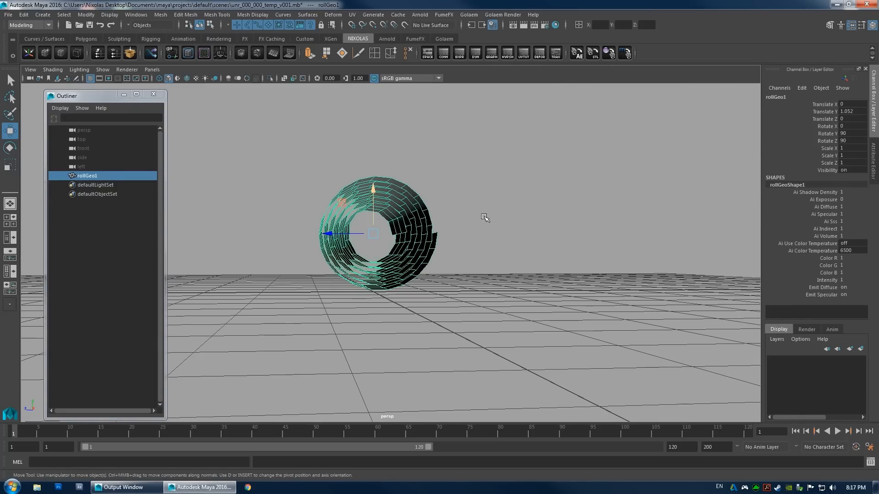
Examine from several angles how the roll sits on the grid.
left_click_drag(504, 215, 490, 273, "alt")
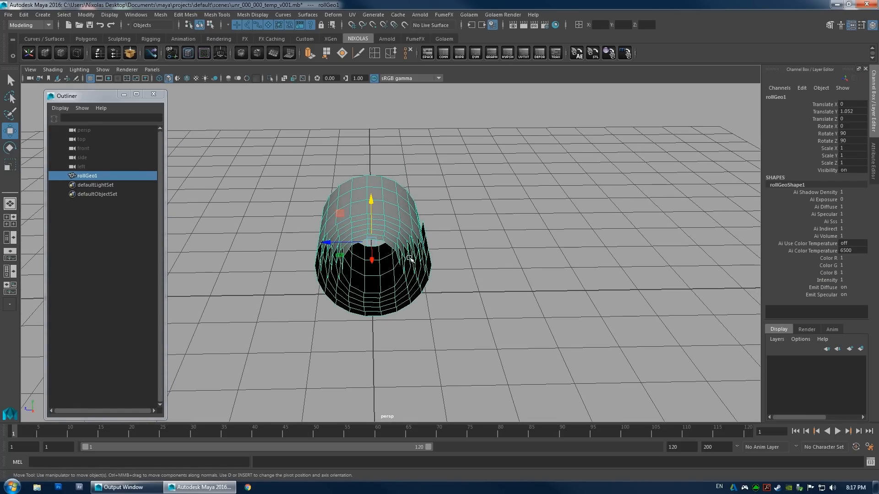
left_click_drag(411, 259, 489, 263, "alt")
right_click_drag(382, 261, 517, 274, "alt")
left_click_drag(517, 274, 412, 252, "alt")
right_click_drag(412, 253, 347, 227, "alt")
left_click_drag(348, 228, 337, 232, "alt")
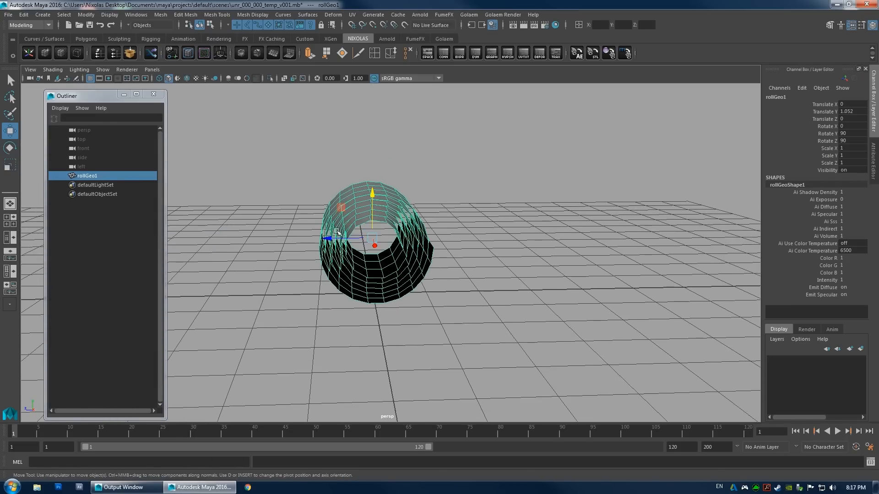
left_click_drag(463, 172, 356, 258, "alt")
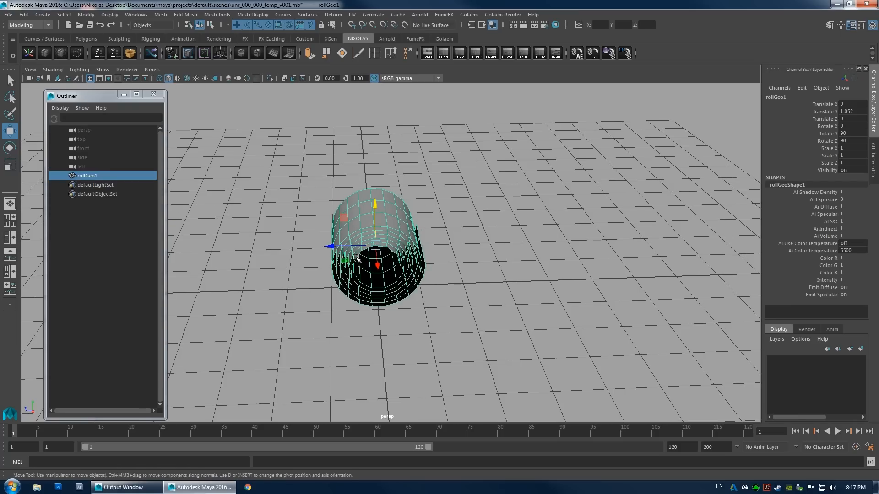
Start a grid-snapped box curve with the CV Curve Tool along the ground at the roll's end, moving the Outliner out of the way.
left_click(42, 15)
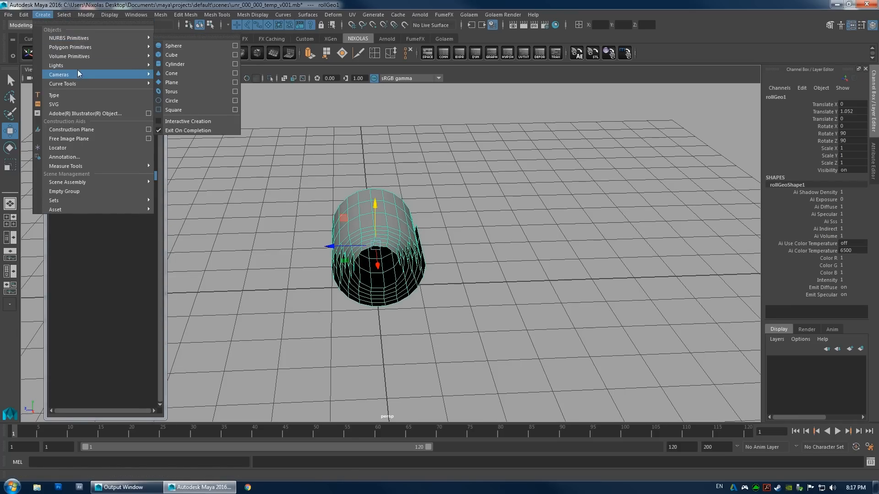
mouse_move(77, 86)
left_click(246, 91)
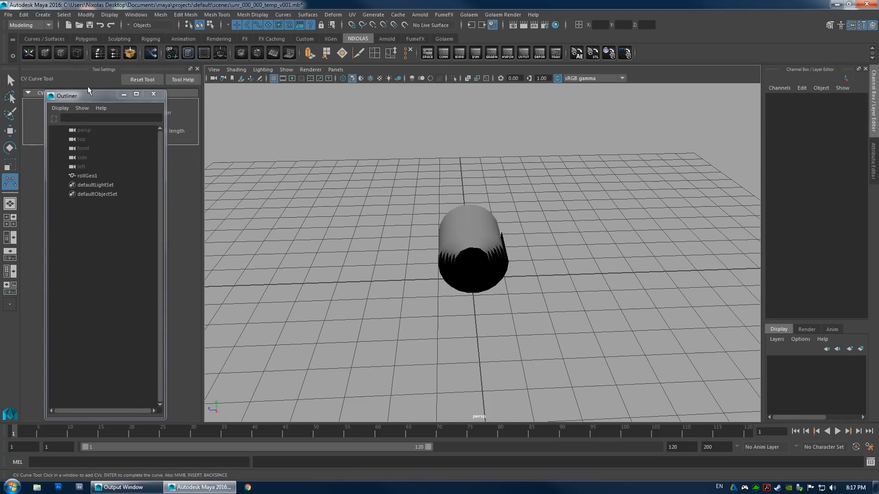
left_click(197, 69)
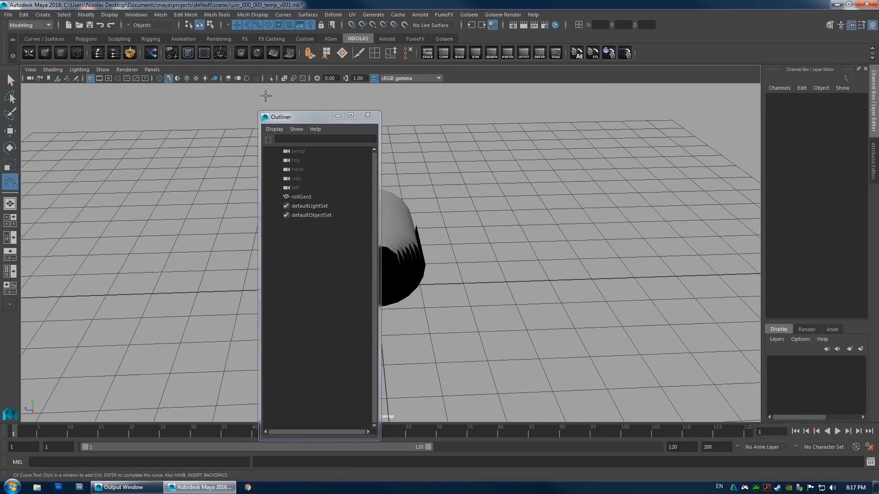
left_click_drag(287, 117, 49, 91)
left_click_drag(366, 125, 353, 284, "alt")
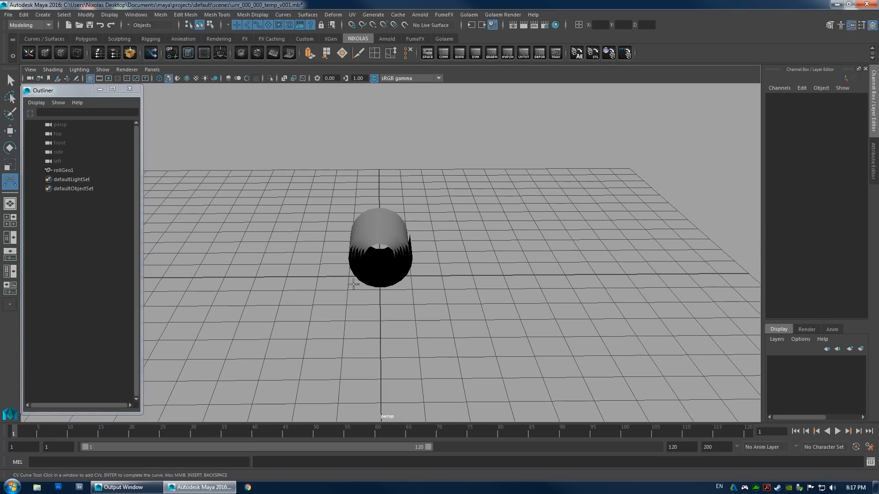
left_click(350, 288)
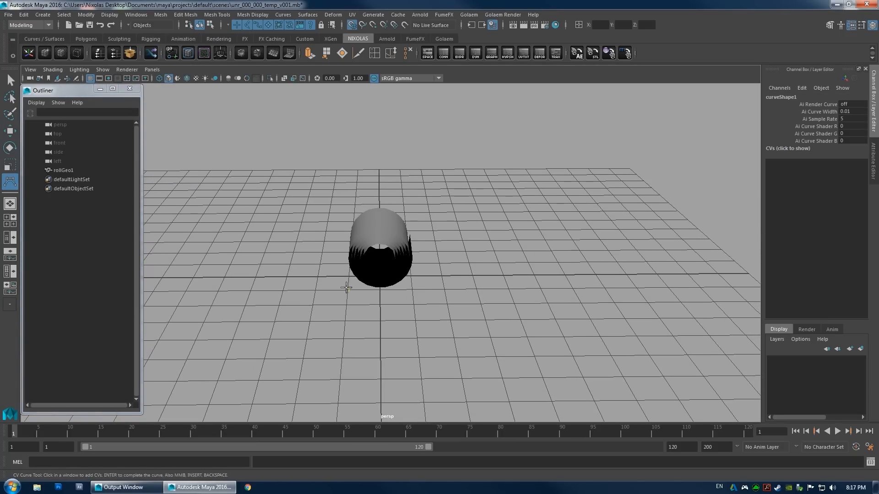
left_click(412, 291)
Continue the box curve around the roll's square base, snapping its points to the grid.
left_click_drag(418, 308, 423, 246, "alt")
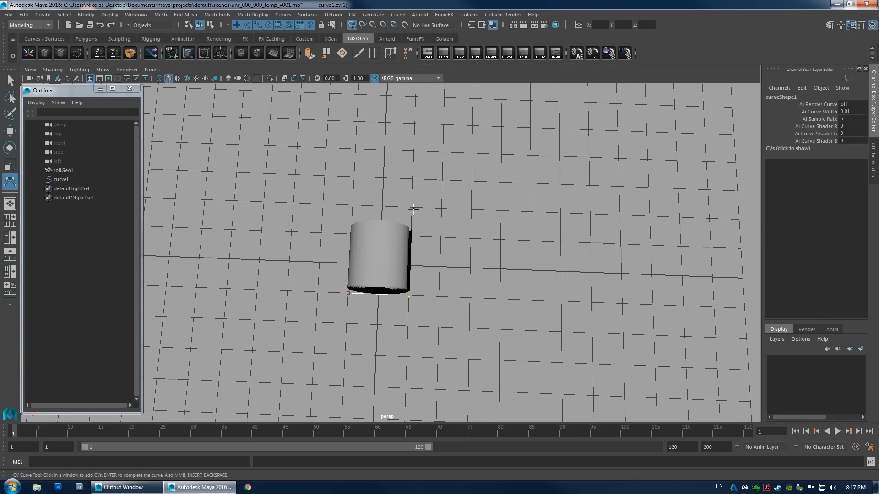
left_click_drag(414, 209, 410, 233, "alt")
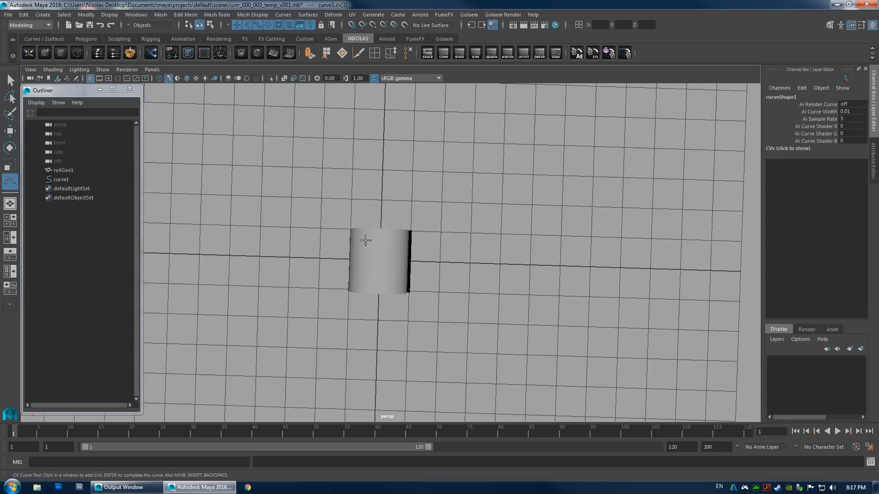
left_click_drag(367, 280, 358, 238, "alt")
key("x")
left_click(342, 282)
Draw the box curve's first vertical edge two grid units straight up from the base corner.
key("space")
left_click_drag(365, 285, 335, 266)
key("x")
left_click(367, 206)
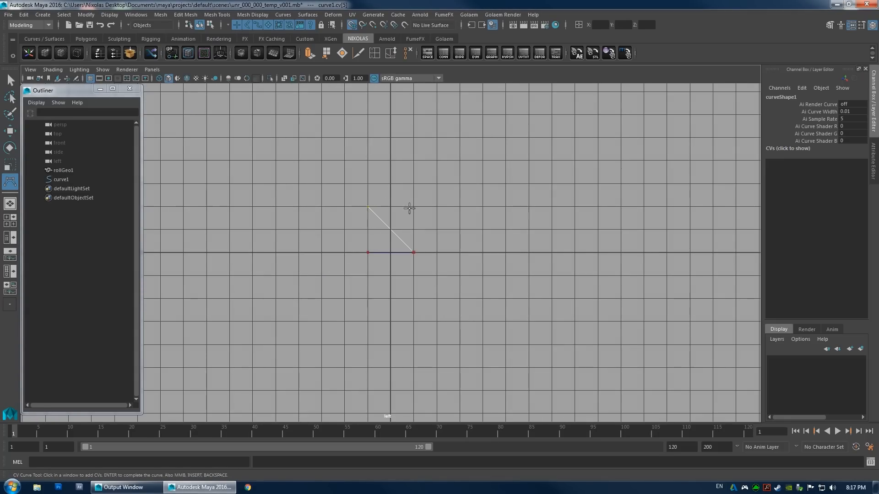
key("ctrl+z")
key("x")
left_click(412, 207)
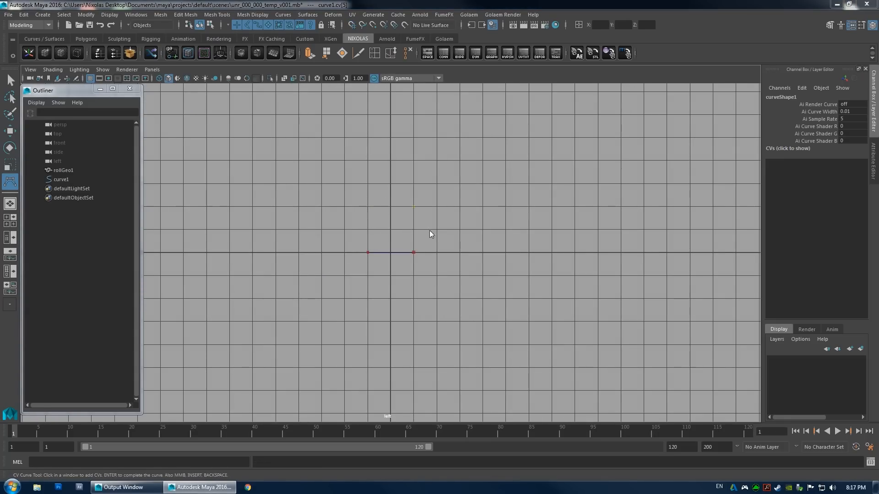
Trace the top square of the box curve around the roll, two grid units per side.
key("space")
left_click_drag(431, 231, 398, 233)
right_click_drag(469, 262, 431, 269, "alt")
key("x")
left_click(361, 220)
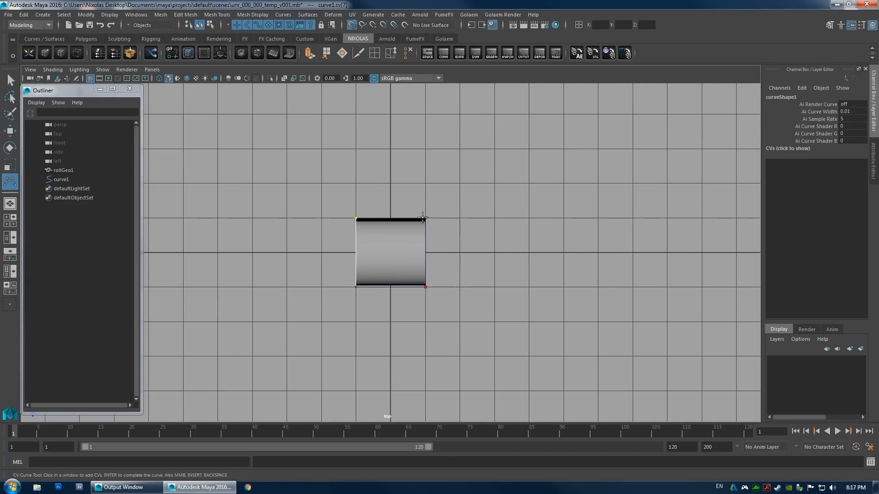
left_click(419, 278)
Bring the box curve straight down two grid units from a top corner to the base.
key("space")
left_click_drag(434, 239, 415, 251)
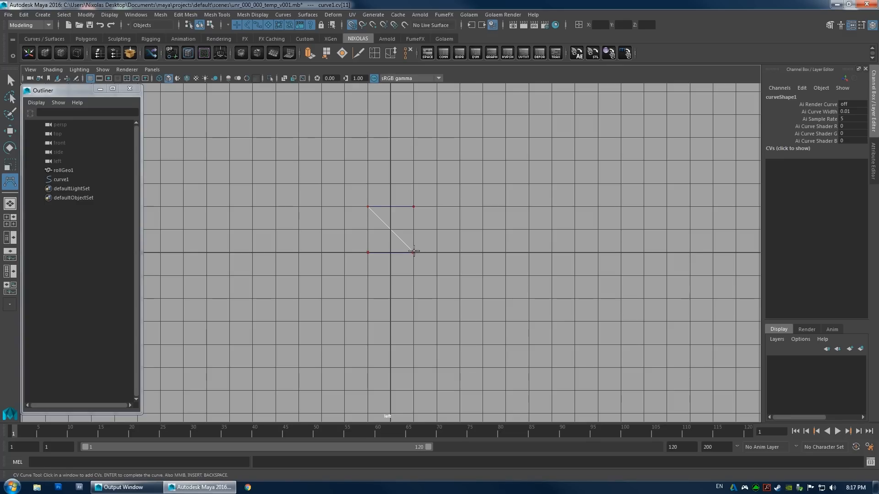
key("ctrl+z")
left_click(369, 252)
key("space")
left_click_drag(395, 267, 391, 243)
Extend the box curve along the base to the next corner, removing the stray point.
left_click_drag(410, 256, 388, 264, "alt")
left_click(415, 280)
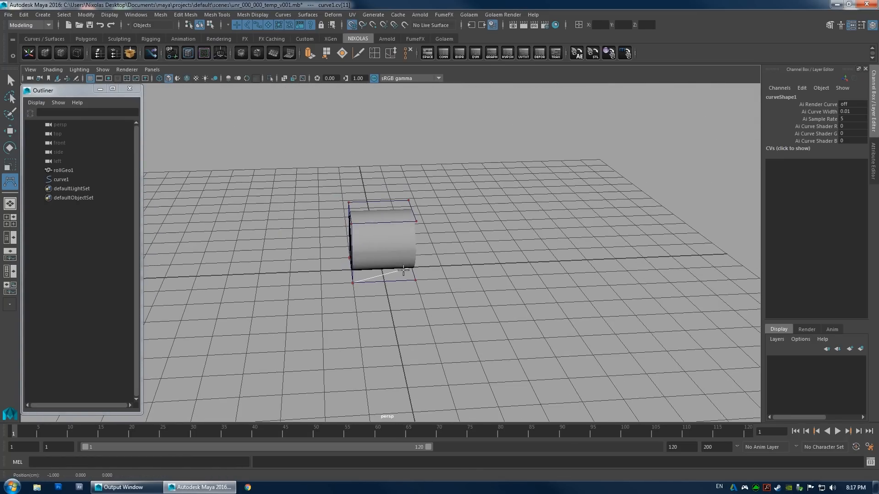
left_click(424, 222)
key("BackSpace")
left_click_drag(424, 222, 382, 240, "alt")
Draw the box curve's next vertical edge two grid units up from the base corner to the top square.
key("space")
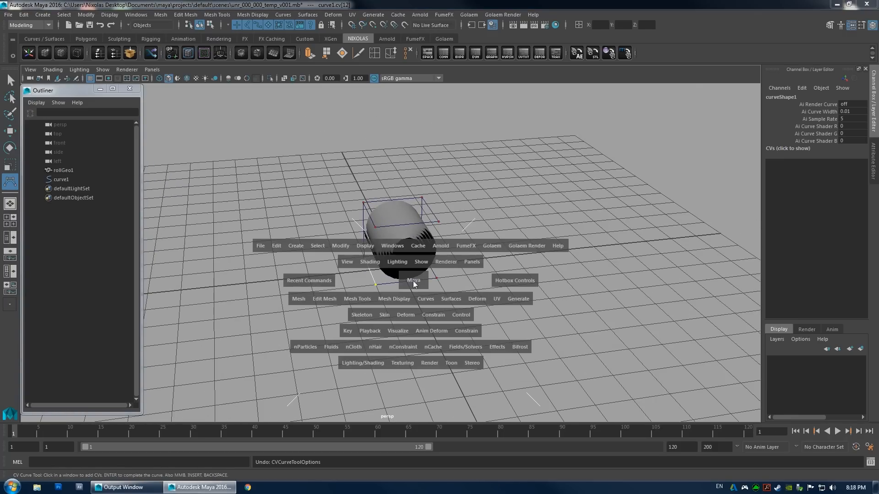
left_click_drag(384, 271, 403, 274)
key("space")
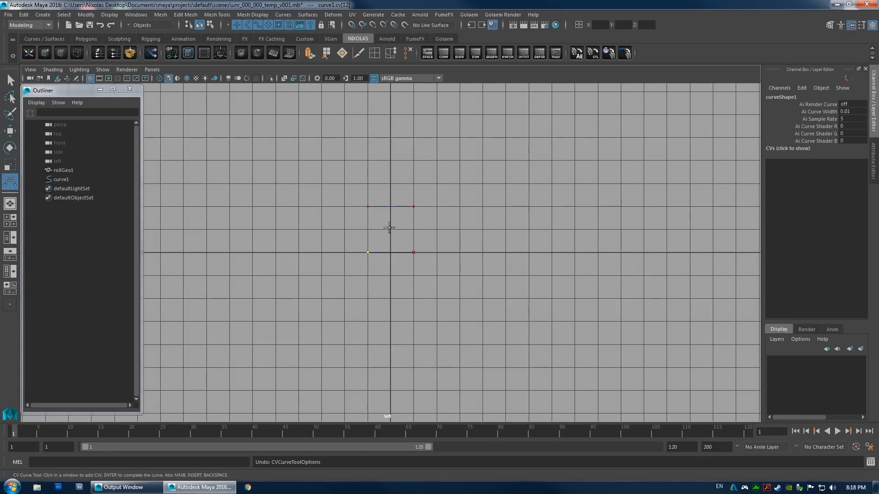
key("space")
left_click_drag(390, 219, 391, 201)
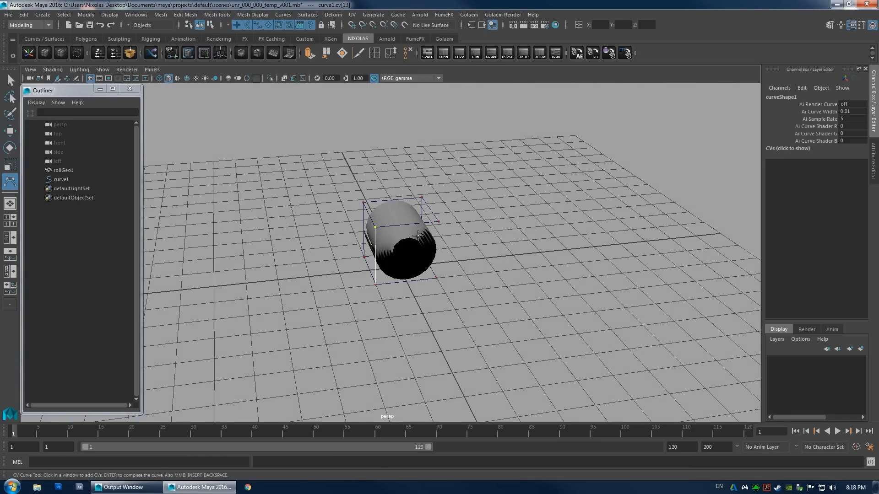
Retrace a top edge of the box curve for two grid units to the corner still lacking a vertical edge.
key("space")
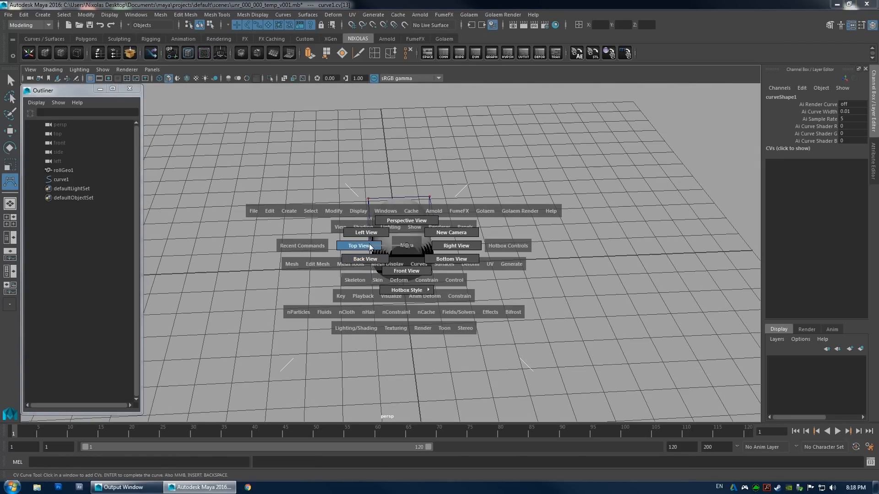
left_click_drag(406, 246, 369, 241)
key("ctrl+z")
key("space")
key("space")
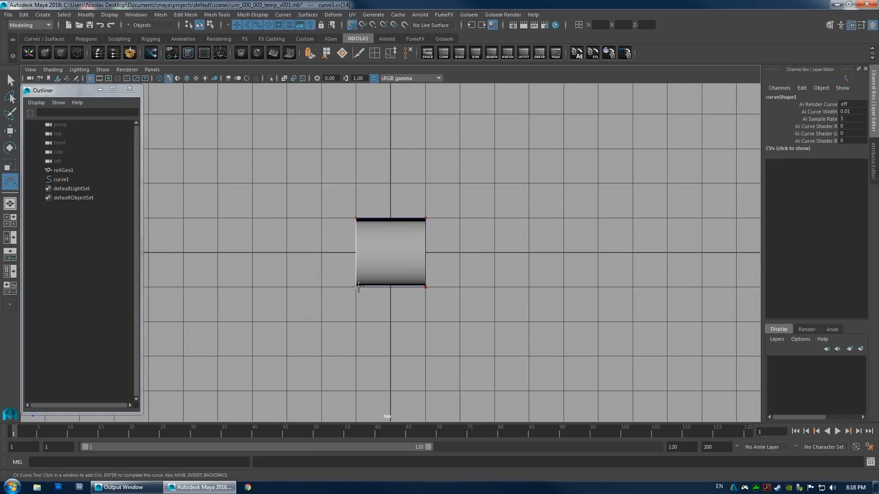
Draw the last vertical edge down to the base and finish the box curve.
key("space")
left_click_drag(384, 275, 423, 271)
key("space")
key("F8")
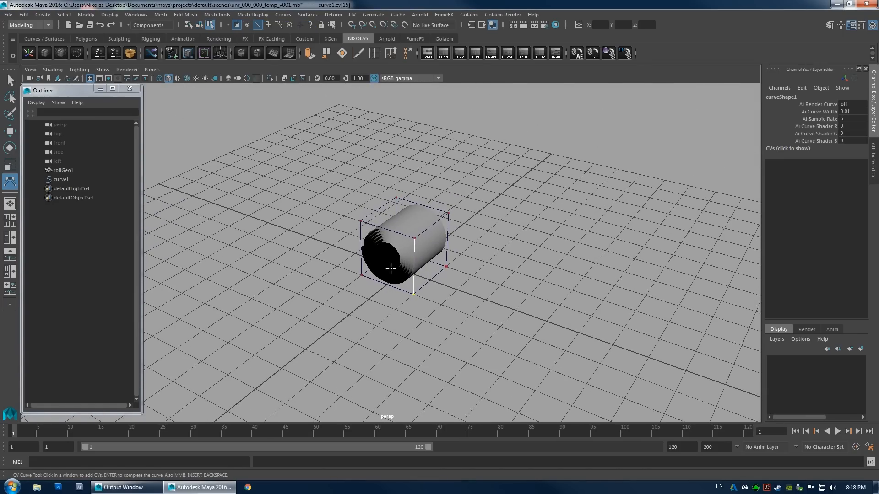
left_click(407, 280)
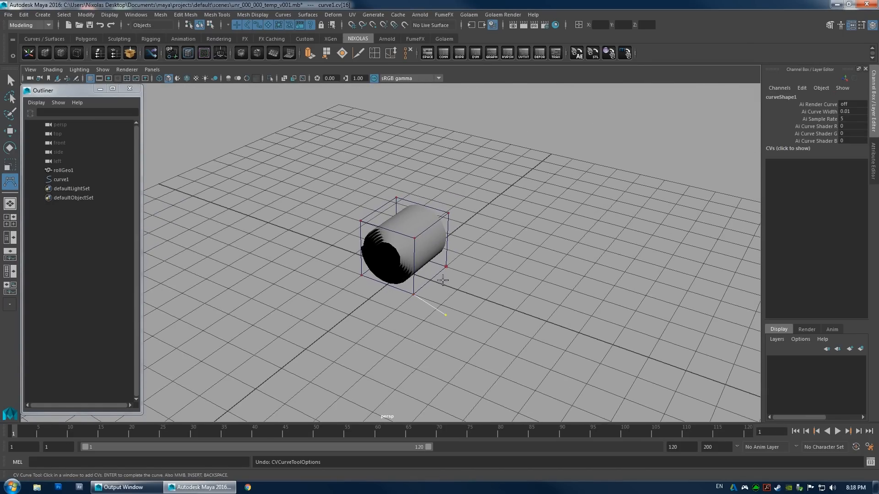
key("Return")
key("w")
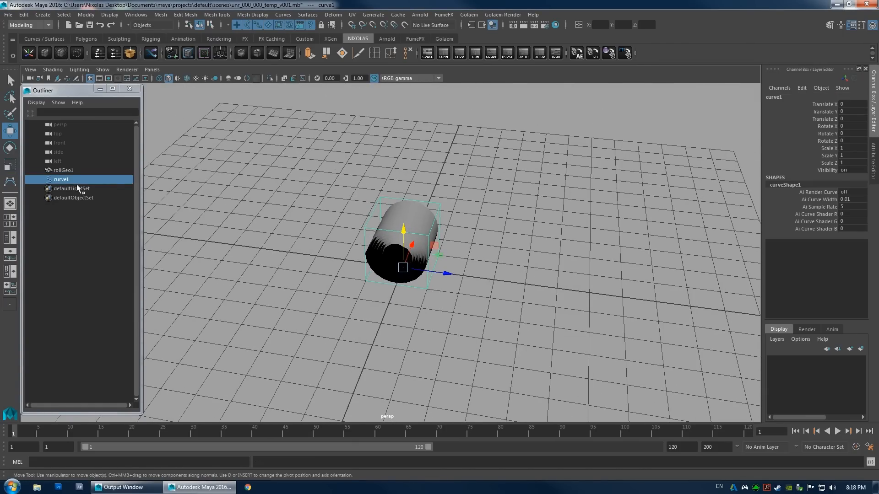
Rename the box curve rollCTRL and parent rollGeo1 under it.
double_click(73, 179)
type("c")
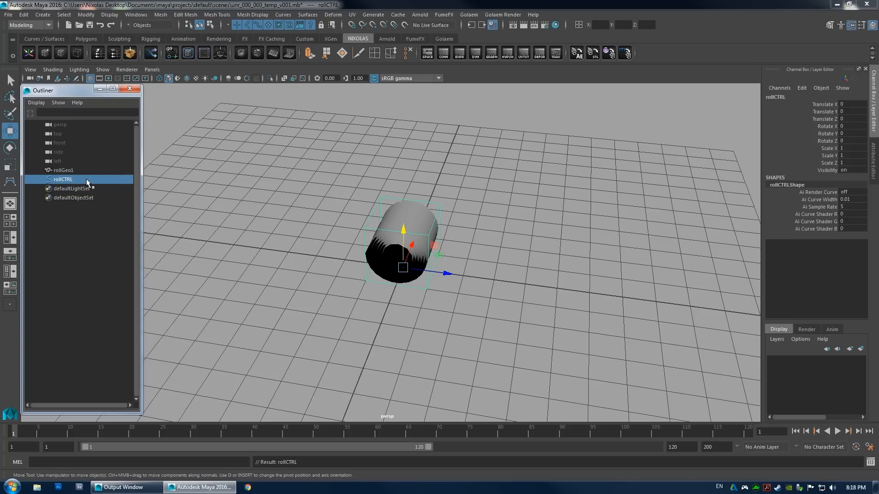
left_click(60, 171)
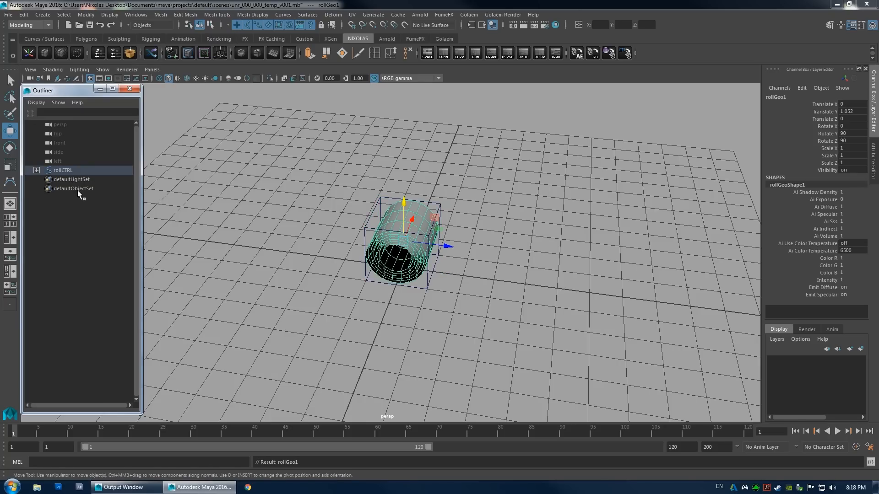
left_click(62, 170)
left_click(37, 170)
left_click_drag(394, 254, 343, 215, "alt")
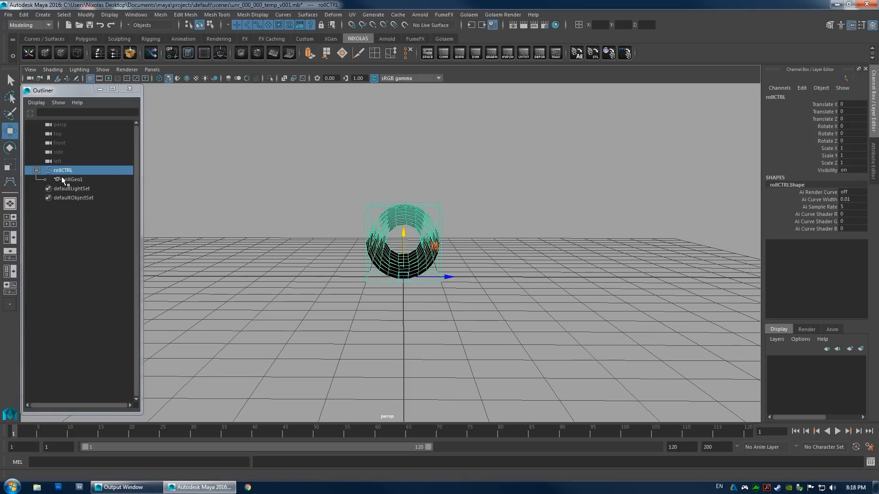
Center the pivot of rollCTRL in the middle of the box curve.
left_click(28, 53)
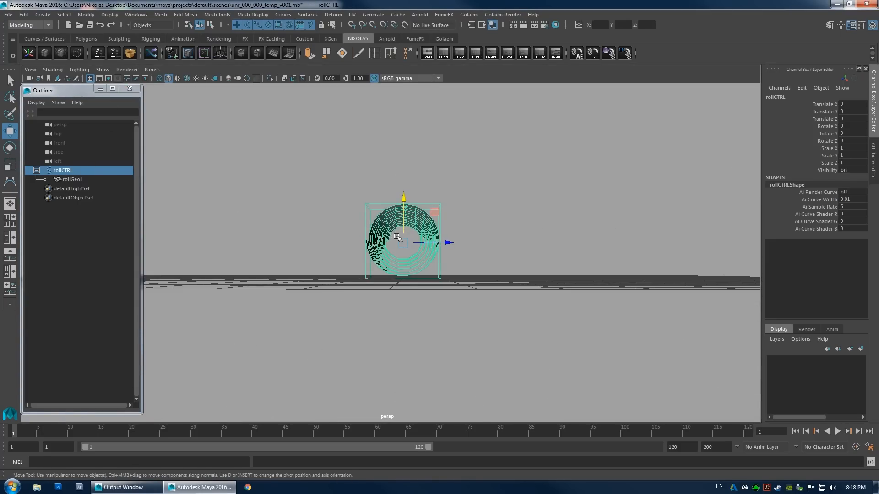
left_click_drag(451, 246, 423, 235)
key("ctrl+z")
right_click_drag(424, 235, 549, 255, "alt")
left_click_drag(549, 255, 447, 239, "alt")
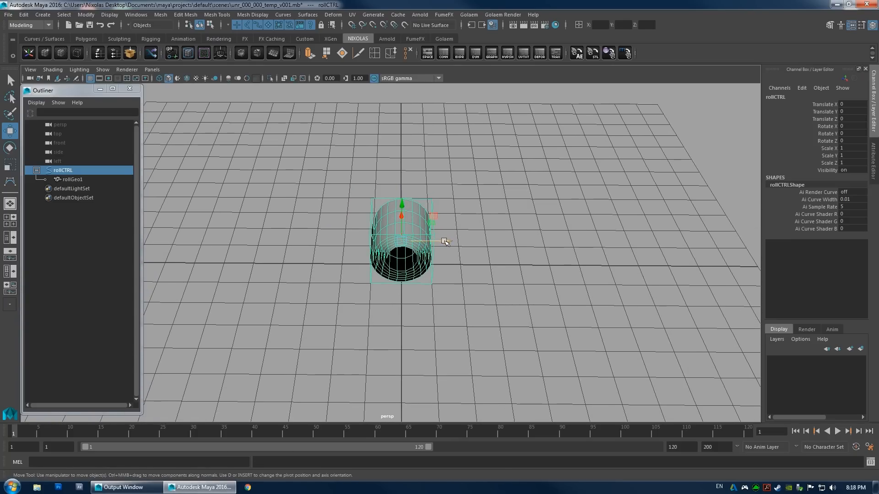
Try moving and rotating rollGeo1 independently of rollCTRL, undoing each test.
left_click_drag(535, 269, 343, 243, "alt")
key("ctrl+z")
left_click(62, 180)
key("ctrl+z")
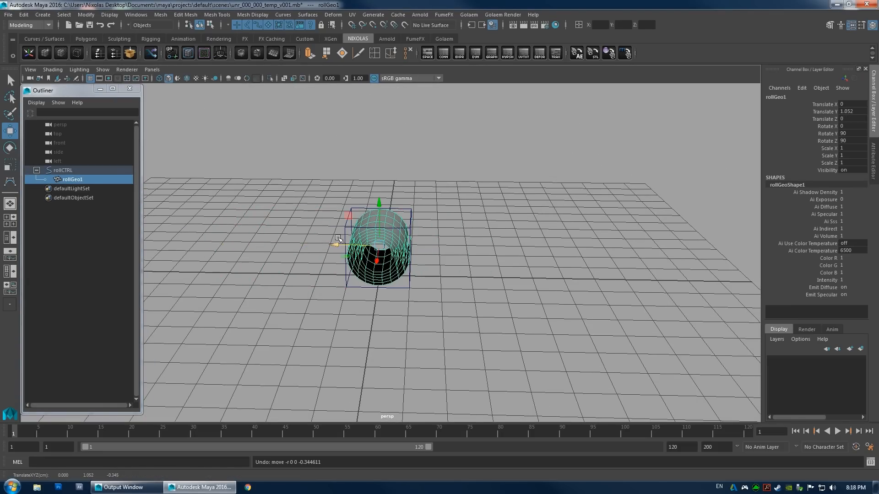
right_click_drag(250, 251, 441, 278, "alt")
left_click_drag(441, 279, 248, 213, "alt")
right_click_drag(247, 213, 284, 201, "alt")
left_click_drag(284, 201, 414, 219, "alt")
key("Up")
left_click_drag(350, 242, 346, 221)
key("ctrl+z")
key("e")
key("ctrl+z")
right_click_drag(295, 237, 446, 259, "alt")
left_click_drag(447, 259, 424, 249, "alt")
key("w")
Draw an X-shaped curve with the CV Curve Tool in the left view, joining the box's corners through its centre.
left_click(417, 207)
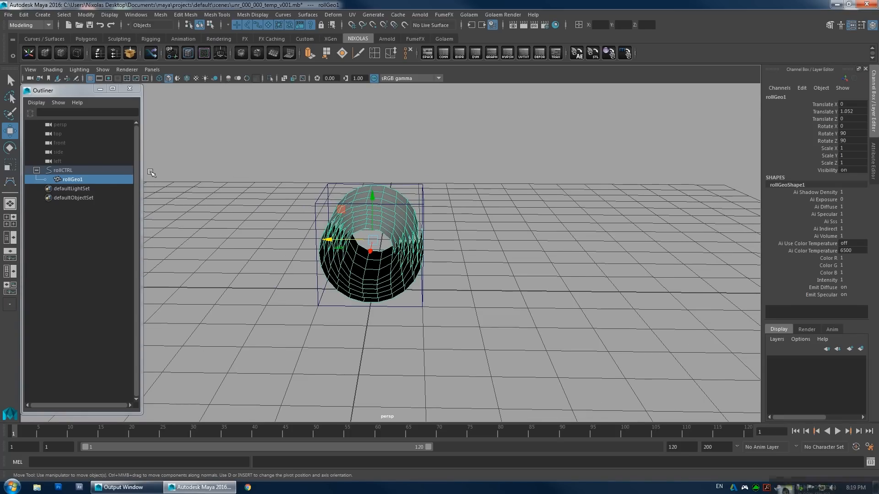
left_click(474, 211)
left_click_drag(476, 217, 424, 197, "alt")
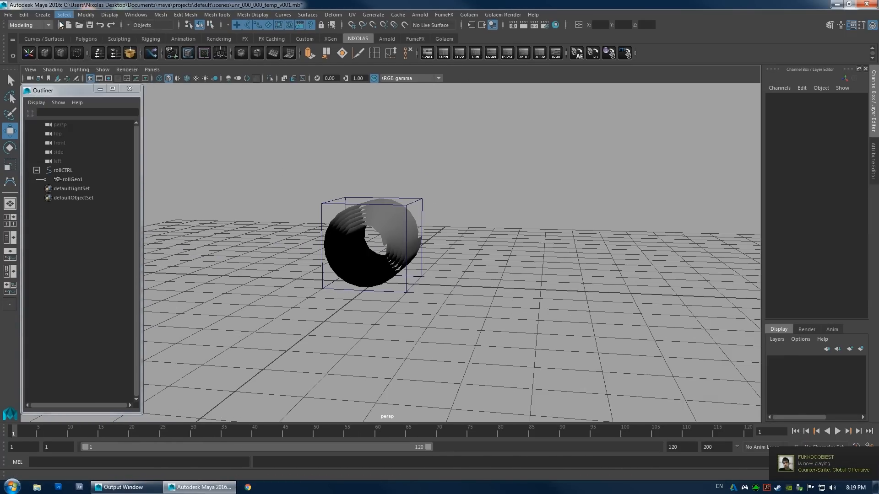
left_click(43, 14)
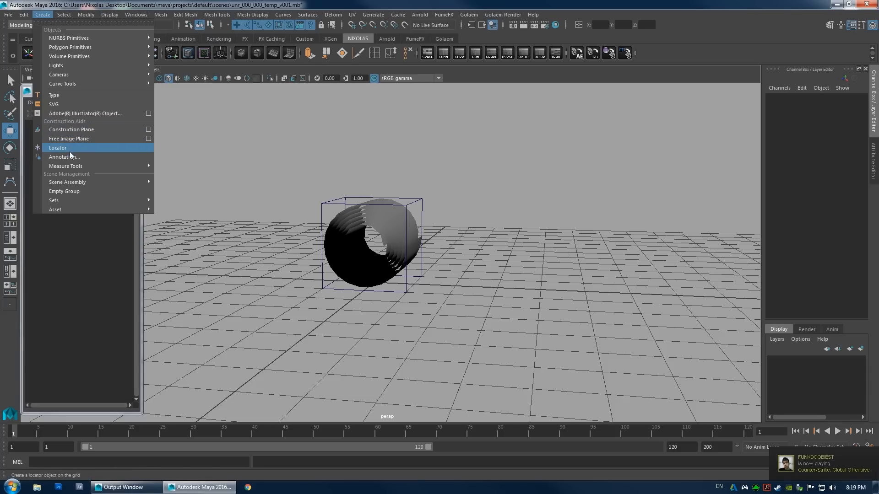
mouse_move(73, 83)
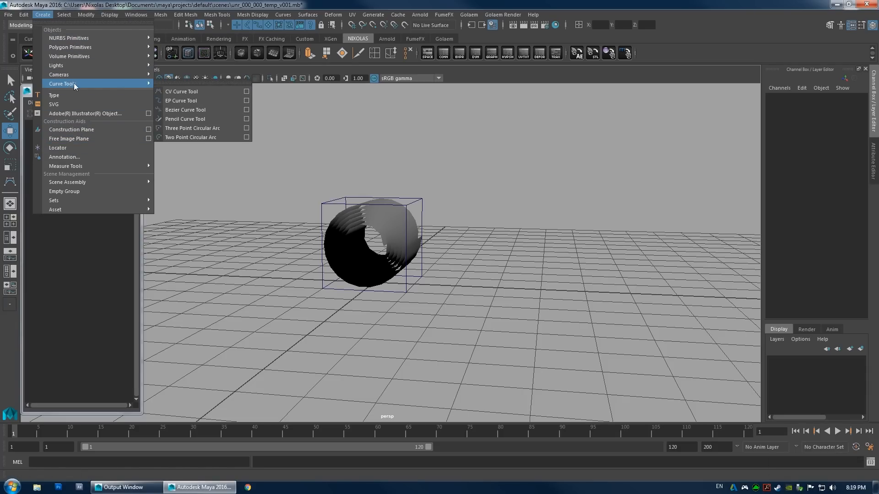
left_click(187, 92)
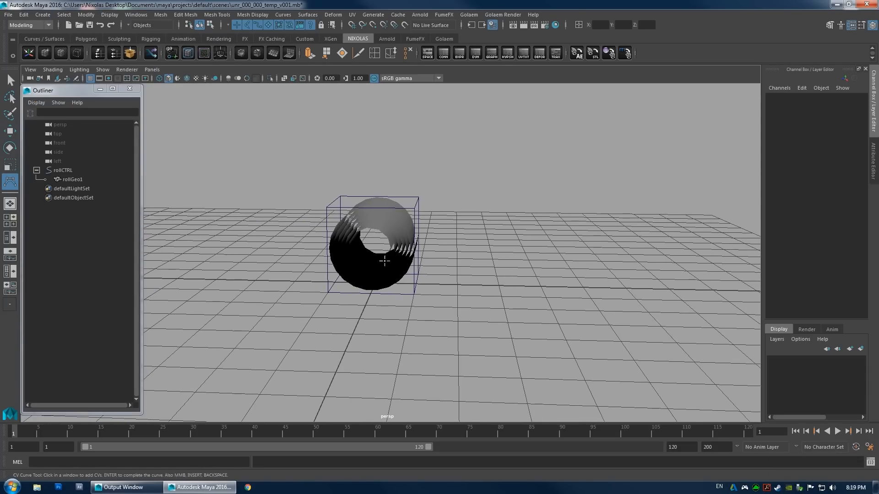
key("space")
left_click_drag(385, 264, 331, 249)
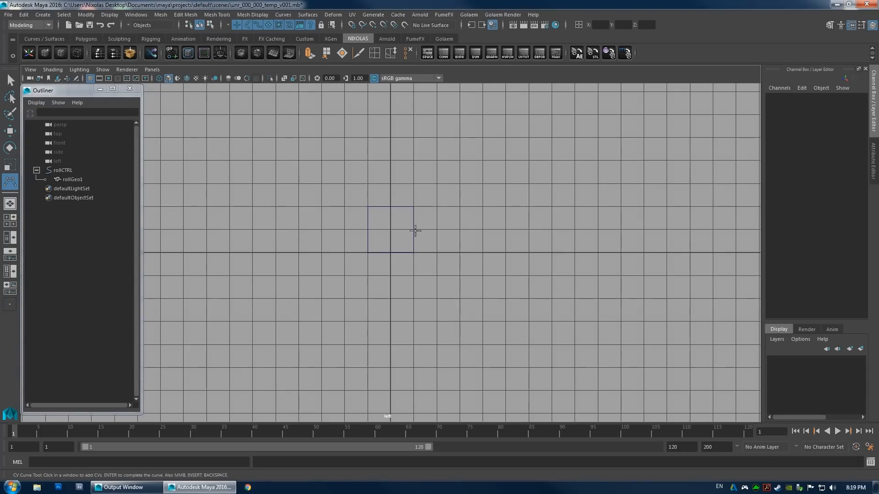
left_click(373, 212)
left_click(412, 252)
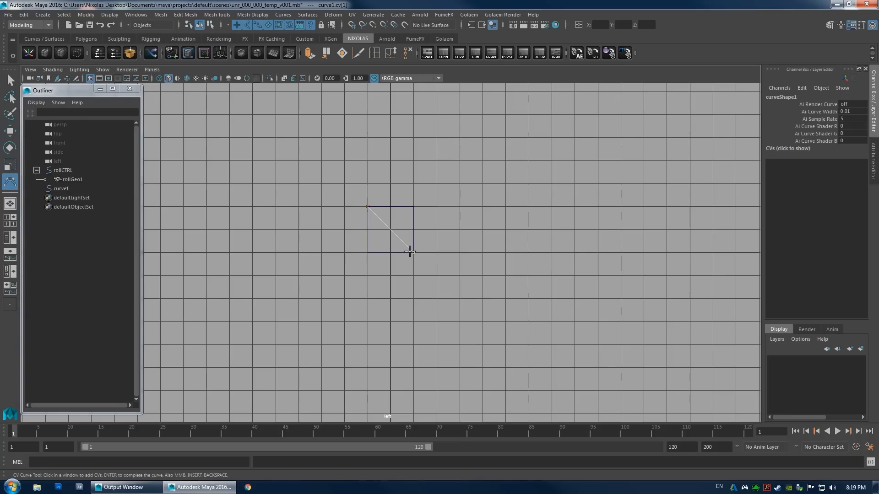
left_click(391, 228)
Extend the X-shaped curve from its centre two grid units outward along the roll's axis in the front view.
key("space")
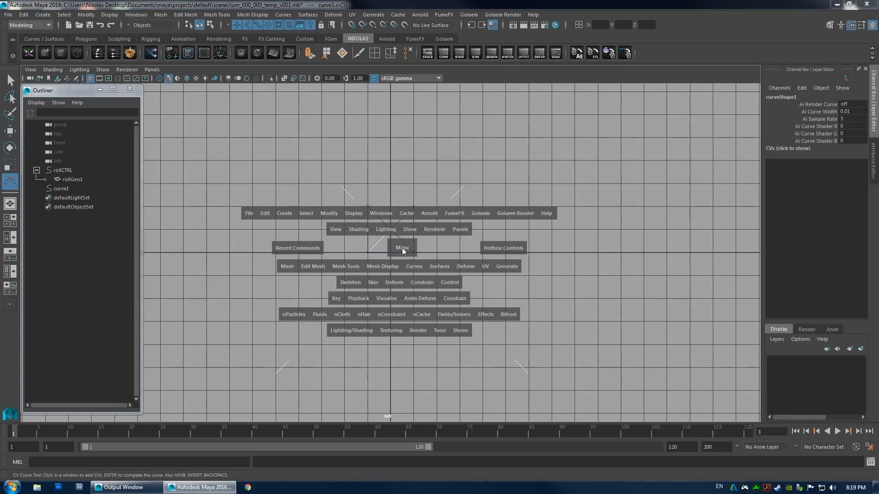
left_click_drag(402, 248, 314, 249)
key("space")
left_click_drag(384, 239, 366, 264)
key("x")
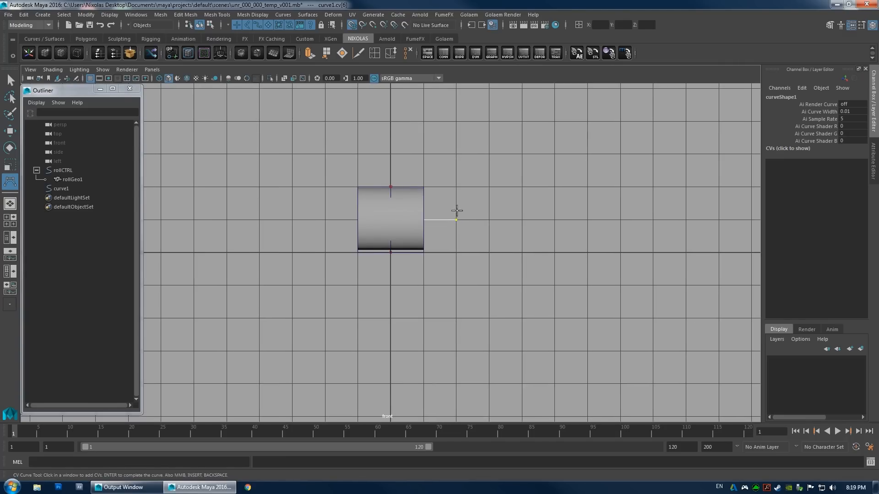
Return to the left view, add the closing points of the X-shaped curve snapped to the grid and finish it.
key("space")
key("space")
key("space")
left_click_drag(445, 220, 425, 206)
key("x")
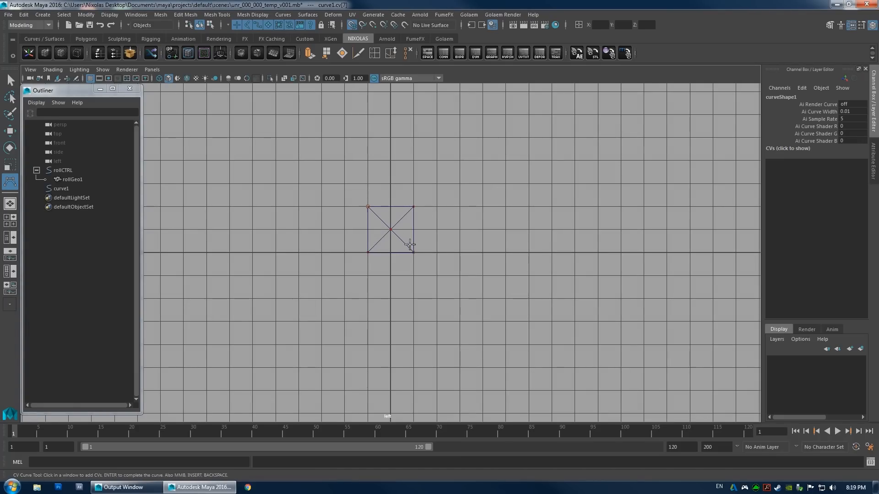
left_click(390, 229)
left_click(415, 206)
key("Return")
Move the X-shaped curve to Translate X -1, snapped to the grid, and center its pivot.
key("space")
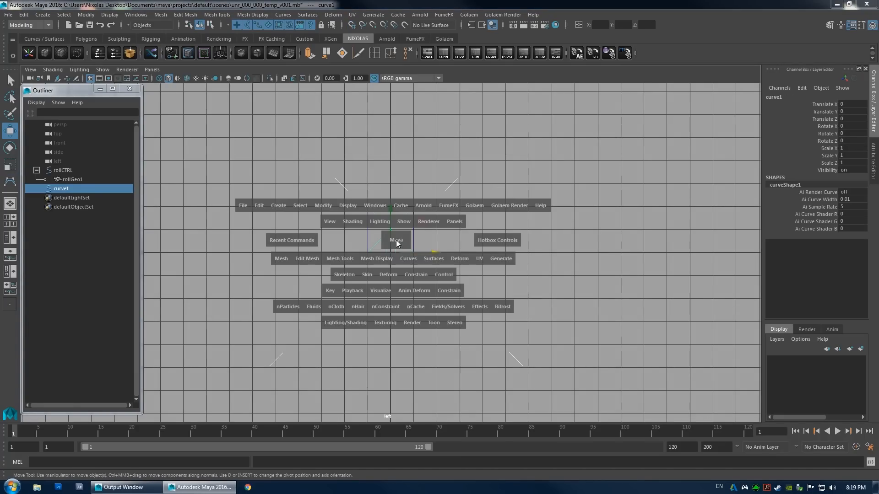
mouse_move(396, 240)
left_mouse_down()
mouse_move(392, 219)
mouse_move(402, 245)
left_mouse_up()
left_click_drag(337, 273, 424, 262)
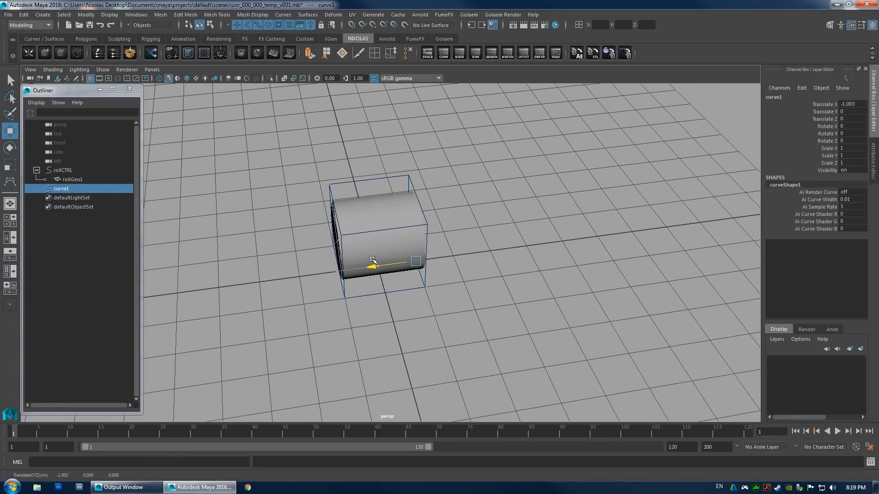
left_click(26, 57)
left_click_drag(381, 237, 316, 237, "alt")
key("x")
left_click_drag(378, 247, 471, 252, "alt")
scroll(471, 252, "down", 5)
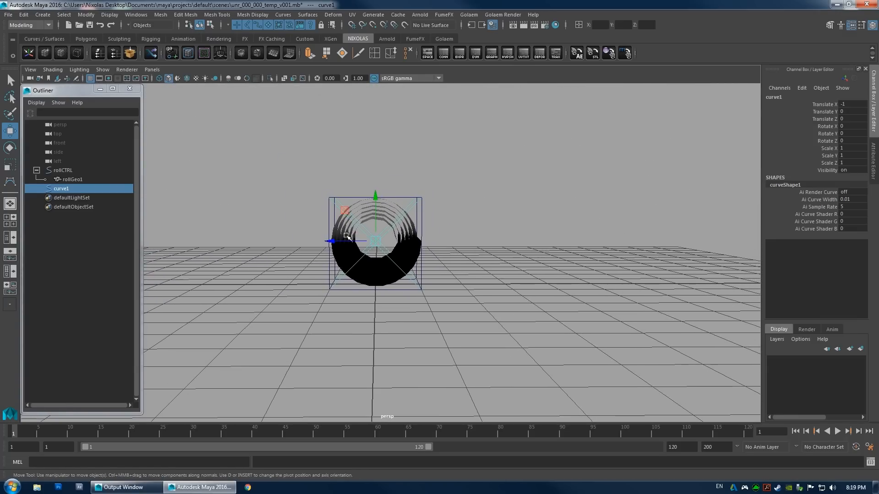
left_click_drag(349, 237, 352, 235, "alt")
scroll(328, 216, "up", 6)
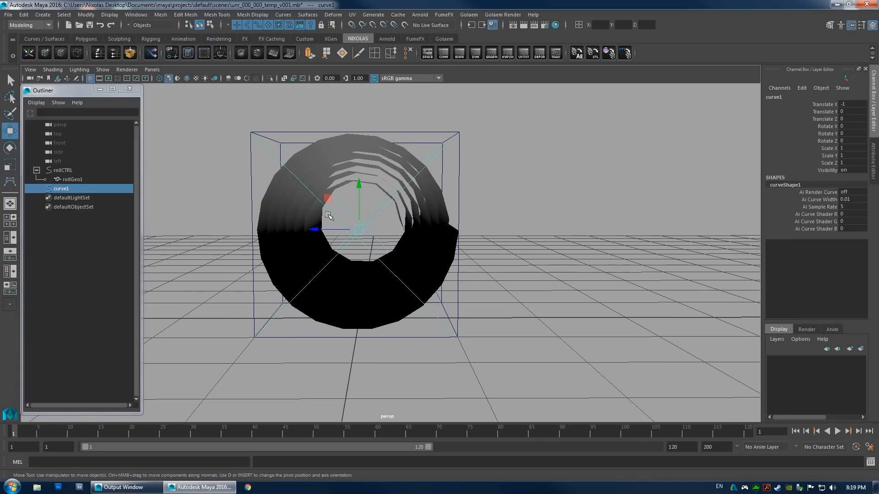
Rename the X-shaped curve rotCrv1 and build the hierarchy rollCTRL > rotCrv1 > rollGeo1.
left_click(68, 170)
double_click(68, 188)
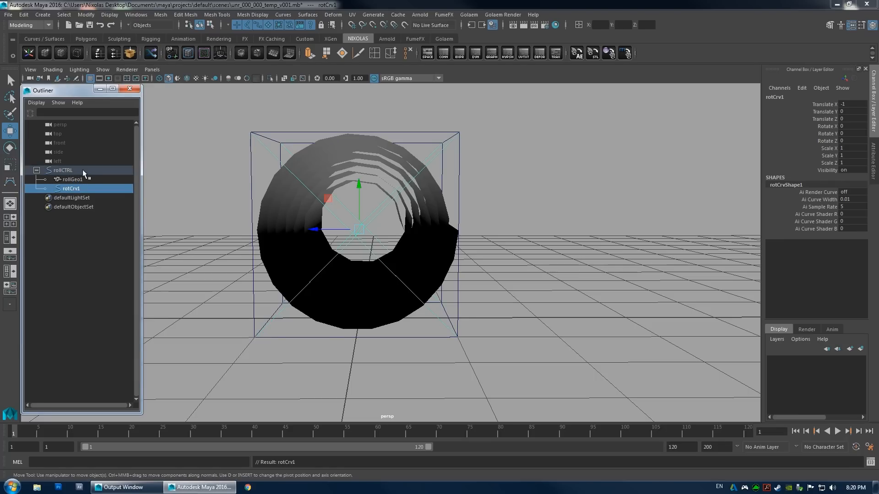
left_click(76, 180)
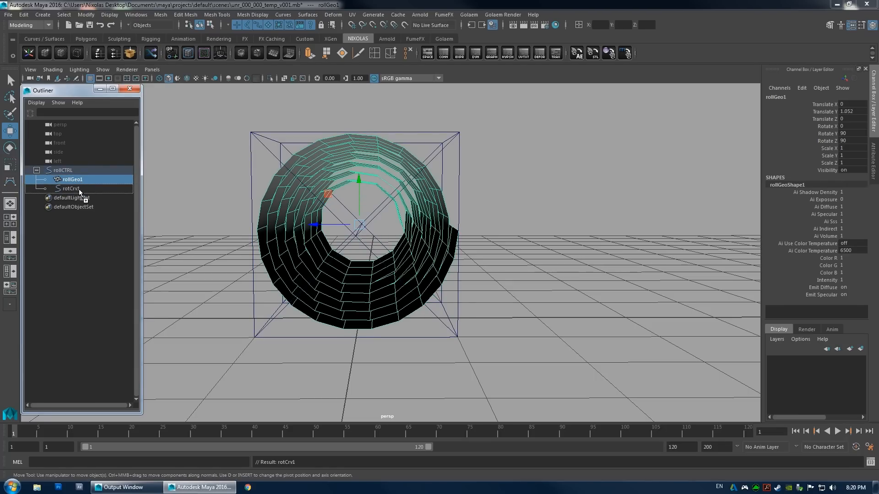
left_click_drag(79, 189, 79, 189)
left_click(67, 180)
left_click(46, 179)
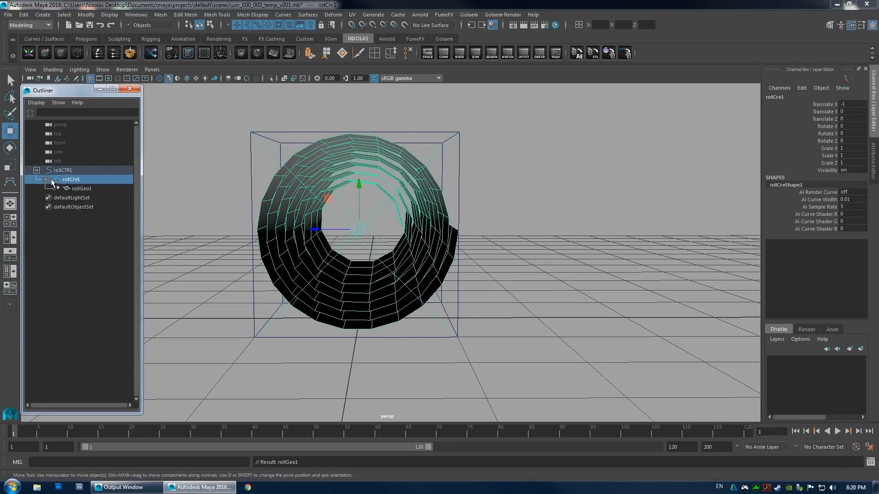
left_click(67, 171)
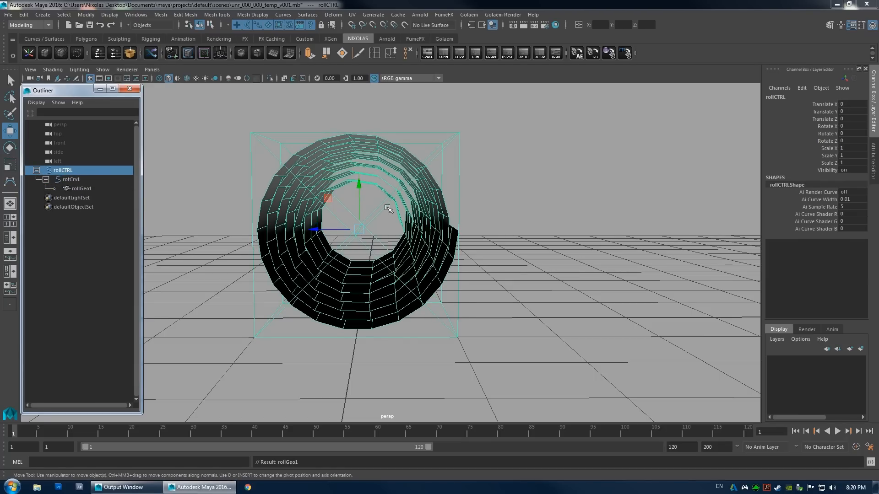
Try rotating rollGeo1 inside the control curves, undoing the rotation.
right_click_drag(389, 209, 285, 184, "alt")
left_click_drag(285, 185, 306, 190, "alt")
right_click_drag(307, 190, 408, 215, "alt")
left_click_drag(408, 215, 405, 226, "alt")
left_click(87, 189)
left_click_drag(168, 203, 371, 240, "alt")
key("e")
key("ctrl+z")
Snap rollGeo1 to the grid at Translate X 1 and Translate Y 1, using the perspective and top views.
key("w")
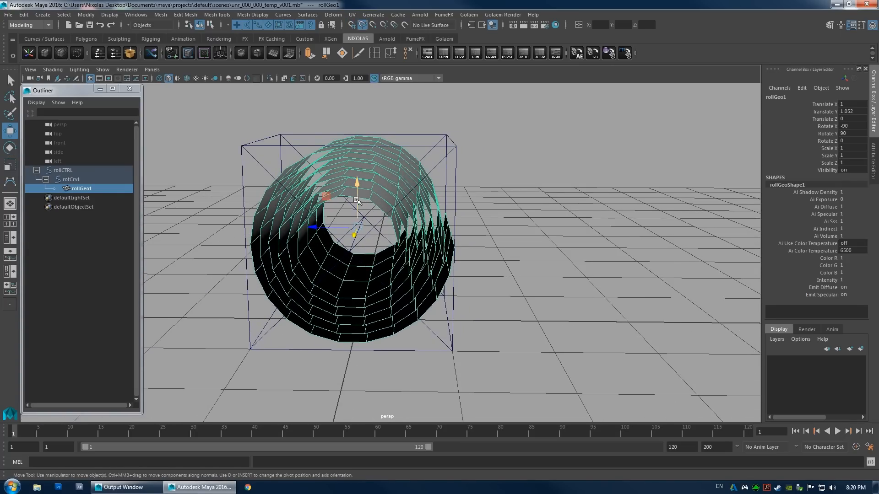
left_click_drag(357, 200, 305, 244)
key("space")
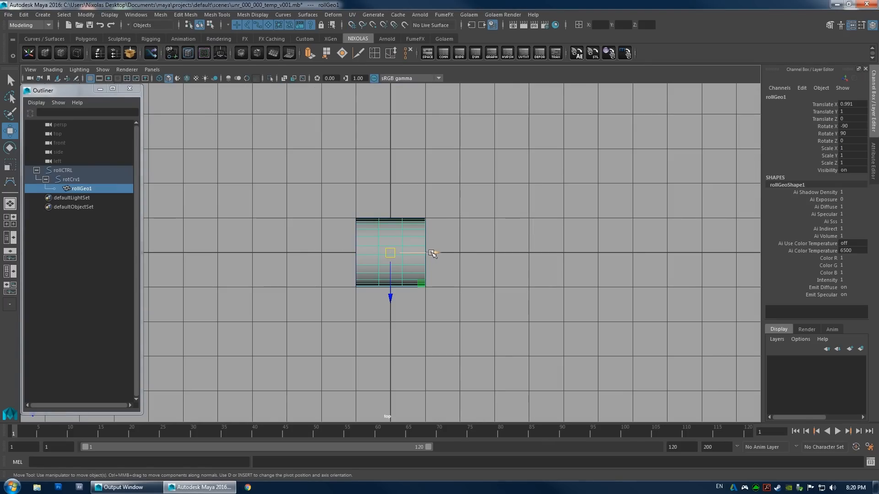
left_click_drag(427, 253, 301, 226)
key("space")
Try rotating rotCrv1 around X to check how the roll turns inside the box, undoing the rotation.
left_click(40, 179)
key("e")
key("ctrl+z")
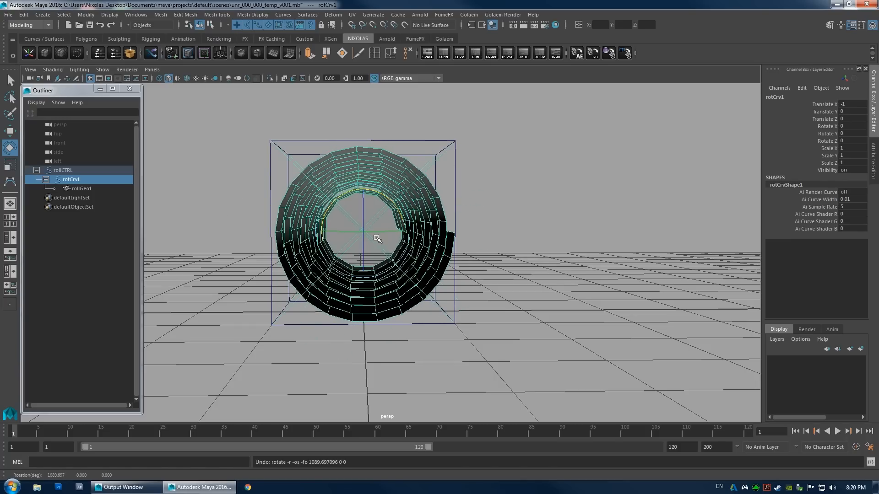
left_click_drag(377, 237, 358, 233, "alt")
left_click(450, 240)
left_click_drag(451, 241, 448, 226, "alt")
left_click(392, 227)
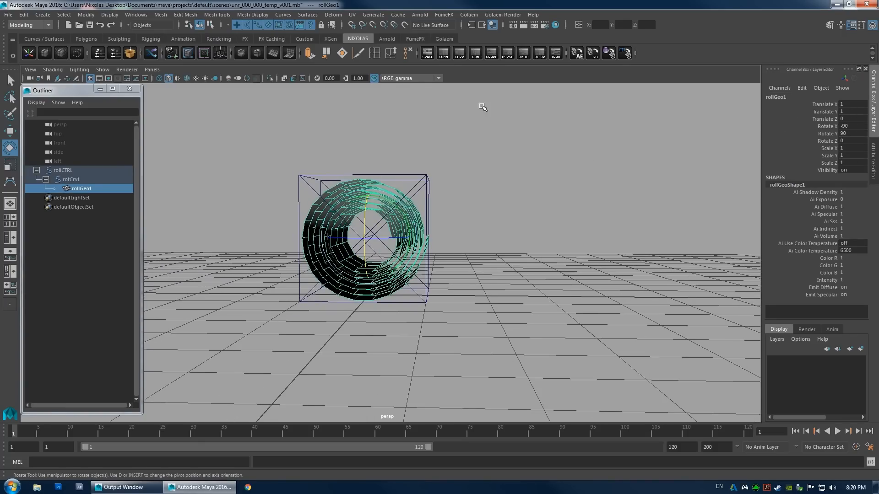
left_click_drag(438, 212, 386, 225, "alt")
Freeze the transformations of rotCrv1.
left_click(72, 181)
scroll(487, 243, "down", 3)
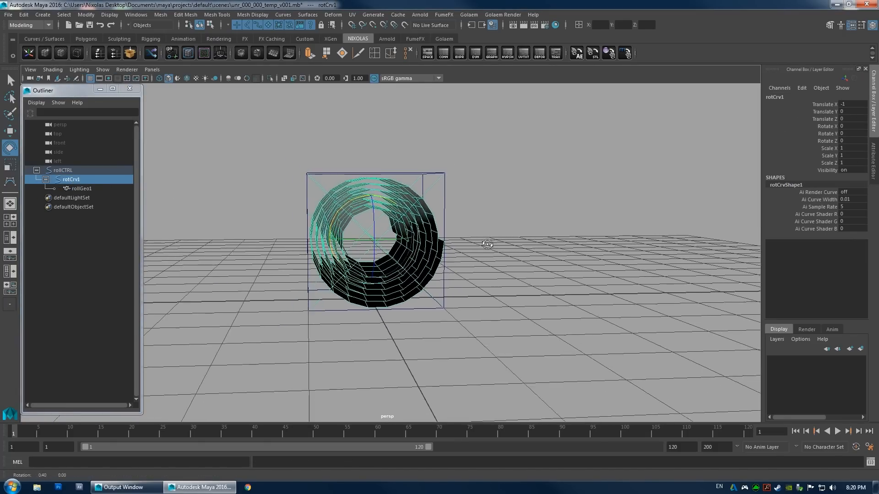
left_click_drag(487, 243, 438, 241, "alt")
left_click(63, 55)
left_click_drag(369, 228, 385, 217, "alt")
Try moving rollCTRL along Z and rotating rotCrv1 around X, undoing the rotation.
left_click(70, 171)
left_click_drag(338, 247, 374, 258, "alt")
key("w")
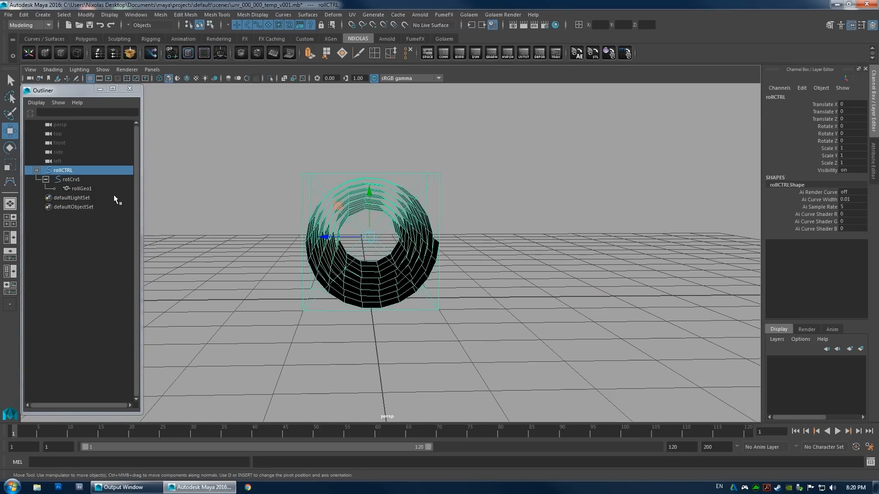
left_click_drag(330, 238, 254, 242)
left_click(70, 180)
key("e")
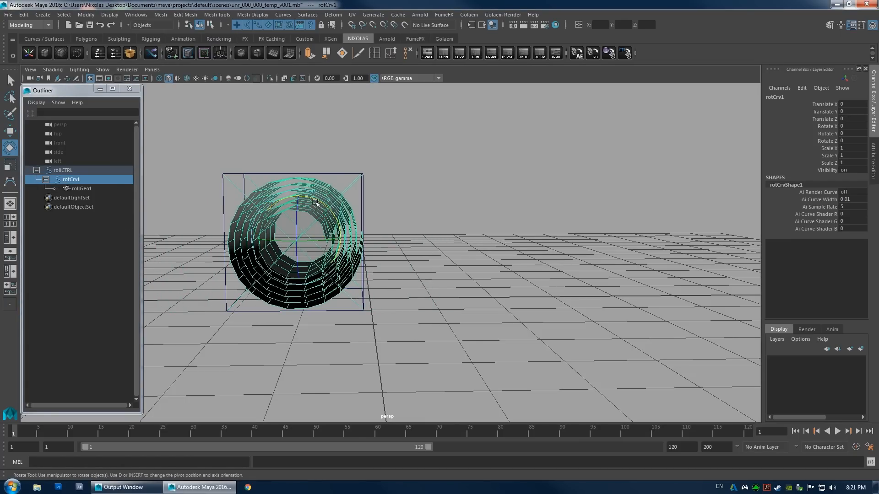
left_click_drag(315, 202, 256, 224)
key("ctrl+z")
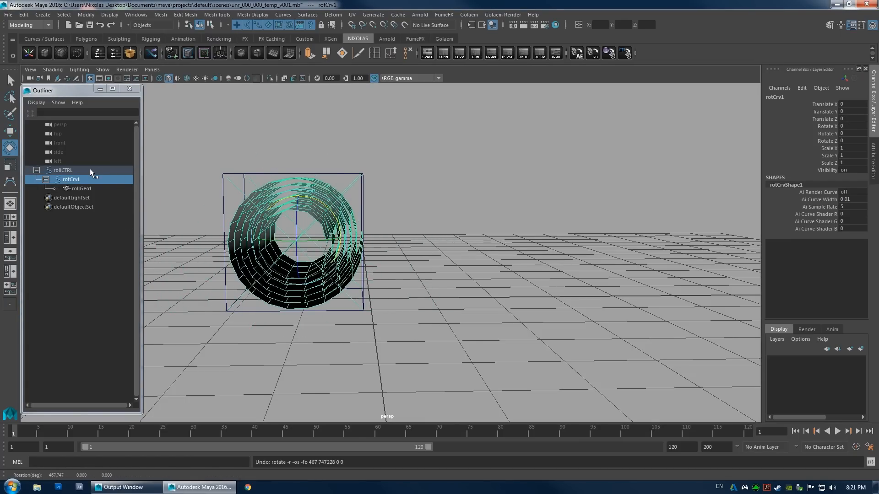
Snap rollCTRL back to the grid origin along Z.
left_click(90, 170)
key("w")
key("x")
middle_click_drag(339, 239, 350, 280)
left_click_drag(550, 232, 574, 230, "alt")
Start a new attribute named roll on the rollCTRL box curve.
left_click(278, 146)
left_click(306, 173)
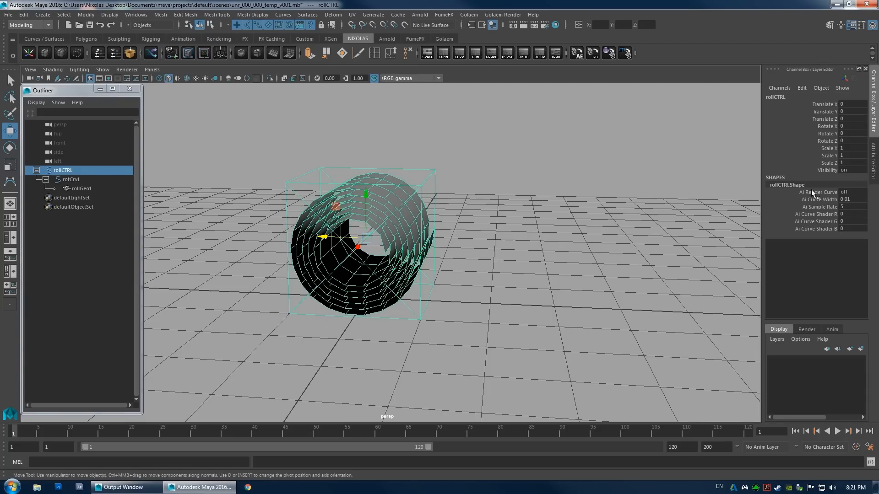
right_click(809, 169)
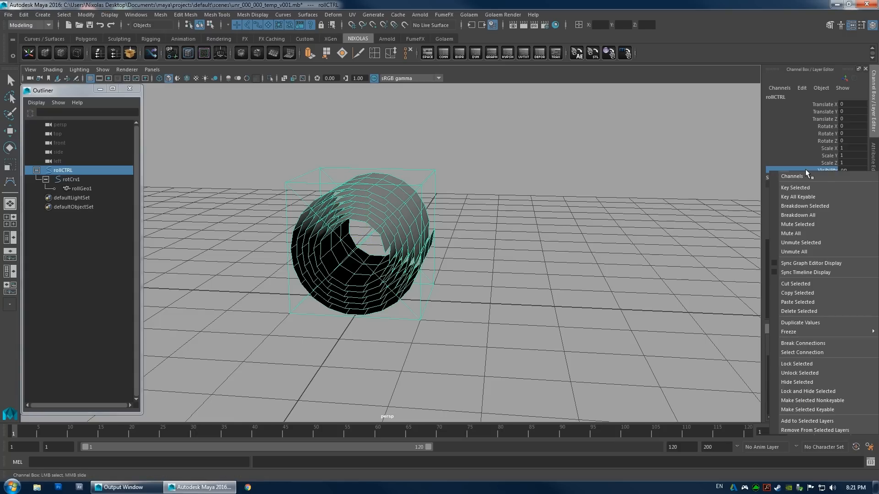
left_click(751, 163)
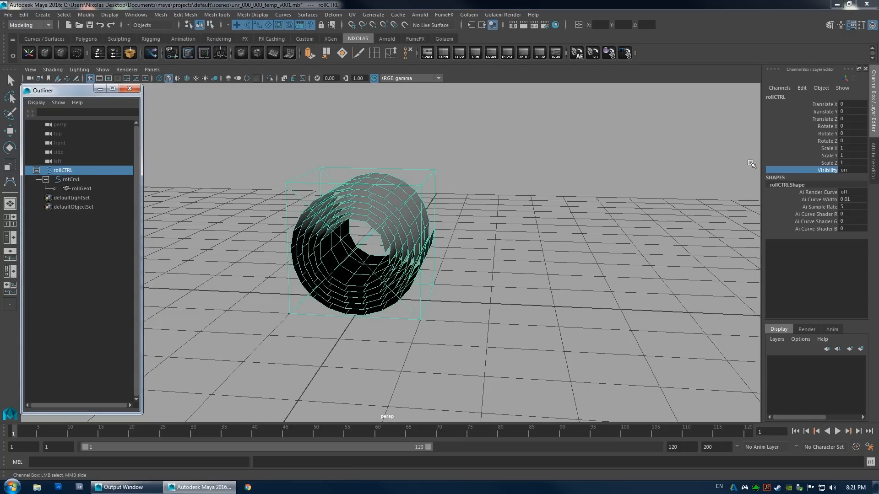
right_click(803, 170)
left_click(812, 168)
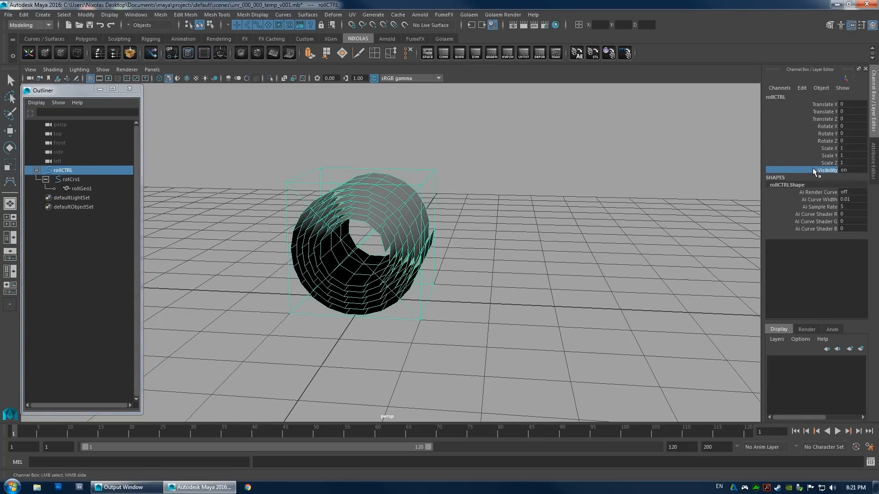
right_click(810, 169)
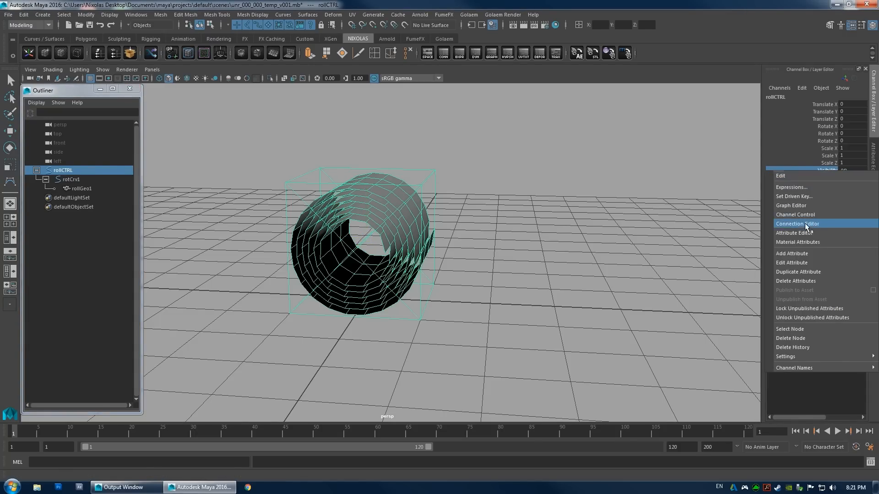
left_click(793, 255)
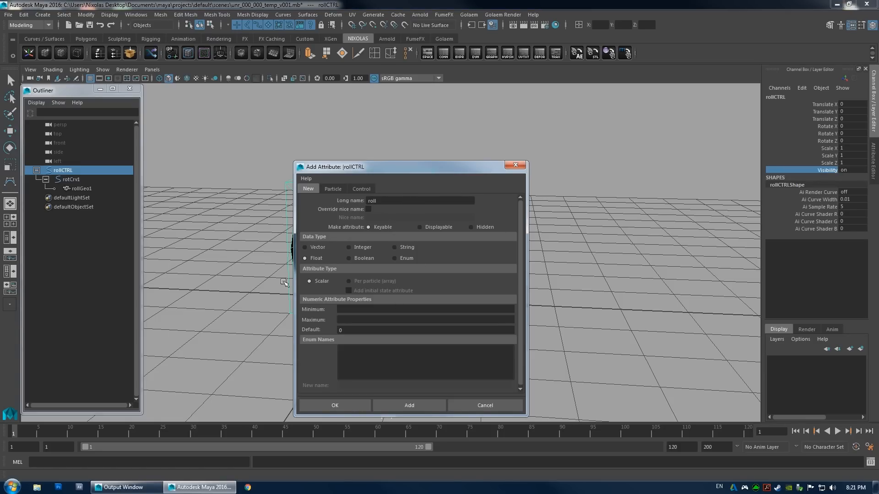
Set the roll attribute's data type to Float and add it to rollCTRL.
left_click(319, 248)
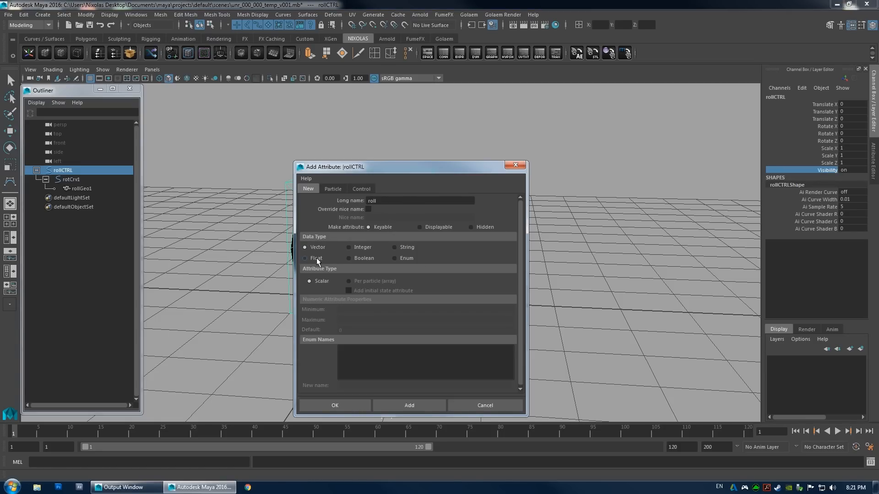
left_click(317, 259)
left_click(323, 250)
left_click(319, 259)
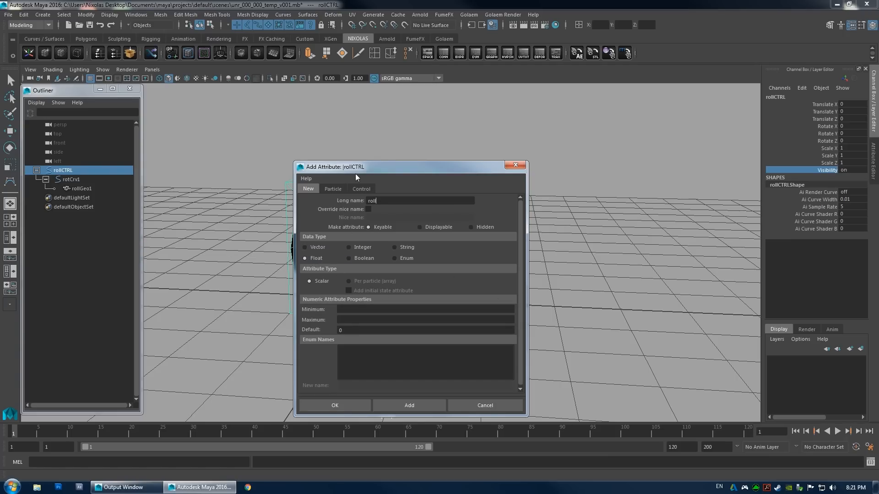
left_click_drag(355, 174, 383, 131)
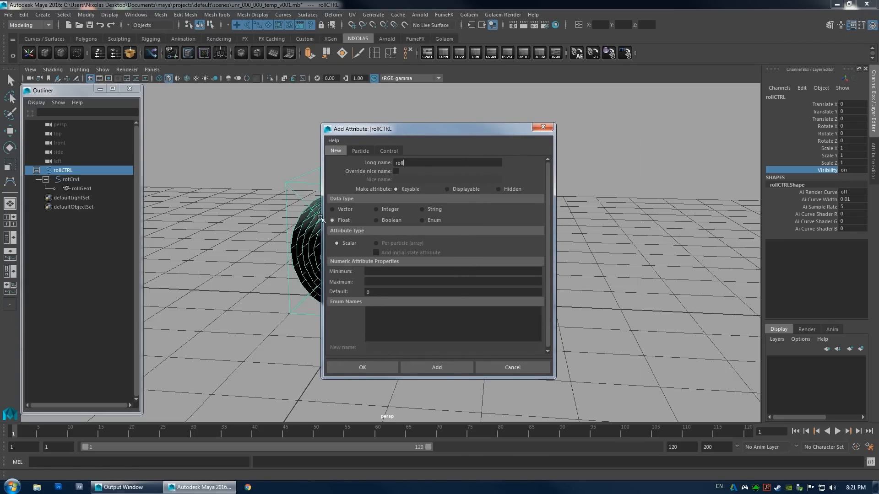
left_click(357, 369)
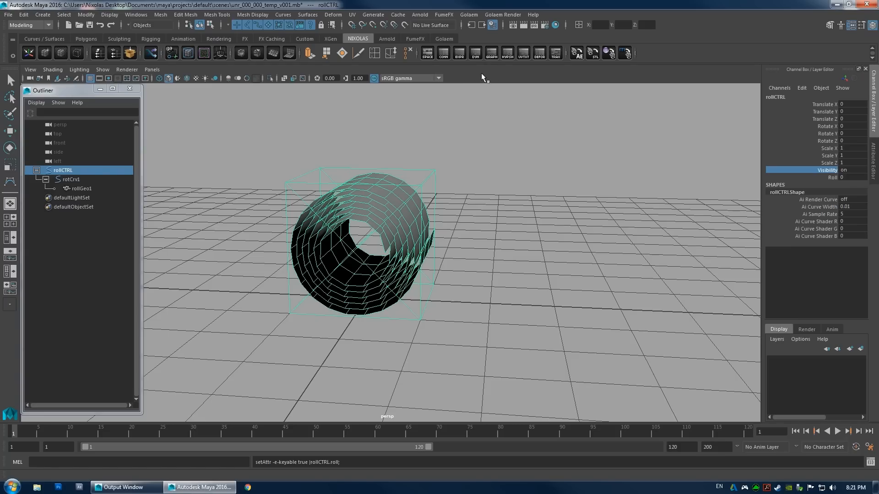
Open the Connection Editor with rollCTRL loaded as the source and move the window clear of the roll.
left_click(445, 55)
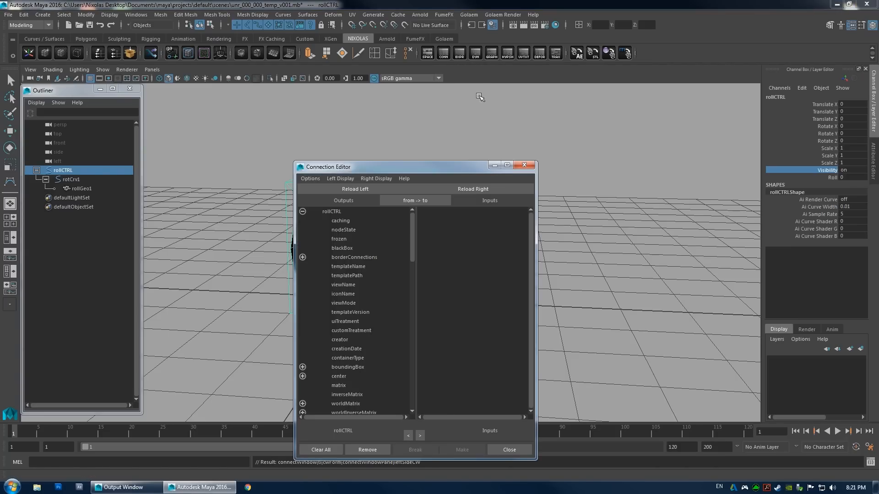
left_click_drag(336, 172, 286, 84)
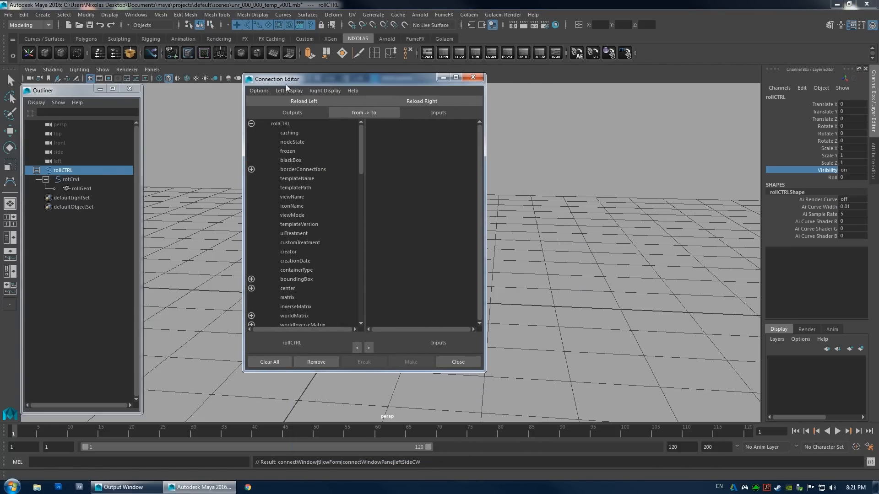
left_click(84, 16)
mouse_move(137, 16)
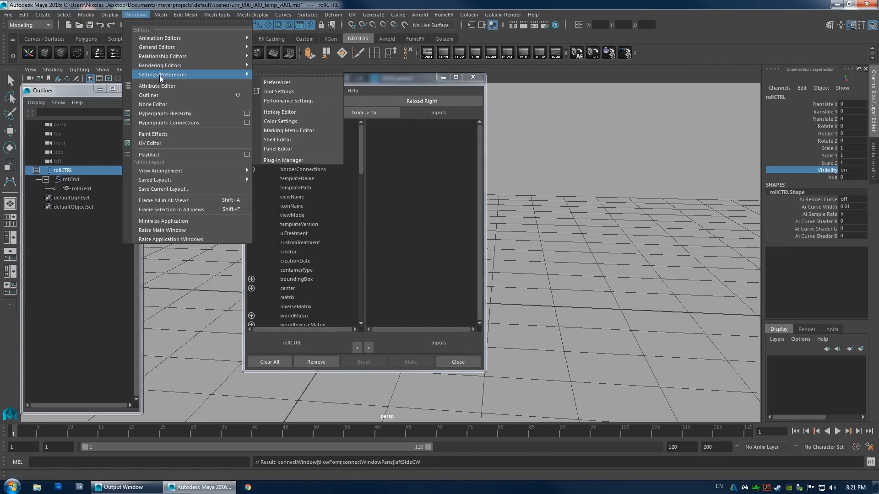
mouse_move(166, 67)
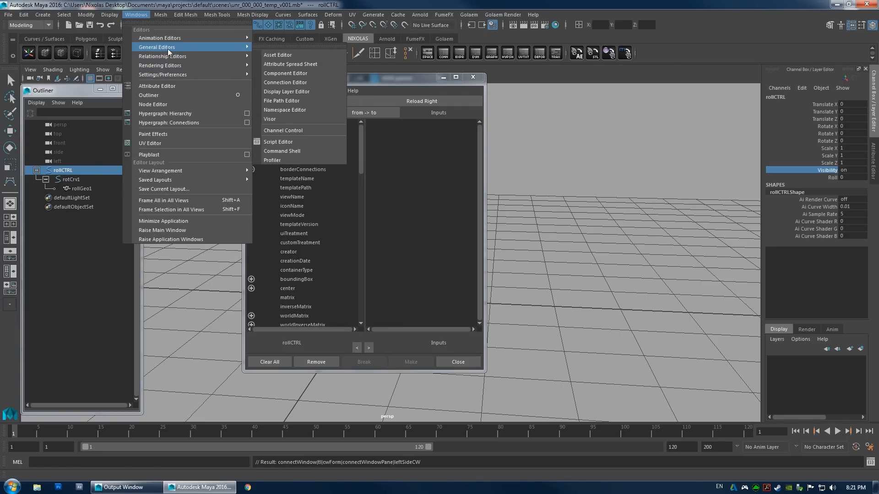
left_click(272, 83)
left_click_drag(268, 86, 467, 74)
Load rotCrv1 as the destination node in the Connection Editor.
left_click(98, 167)
left_click(524, 105)
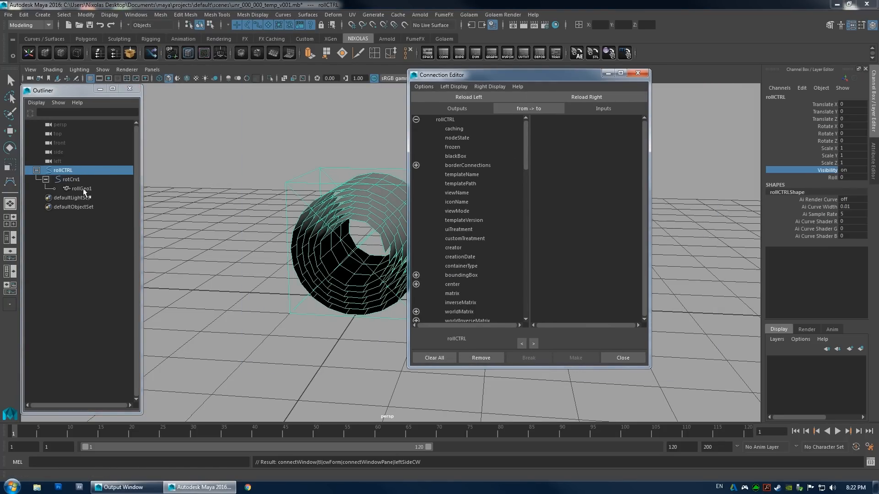
left_click(73, 180)
left_click(586, 97)
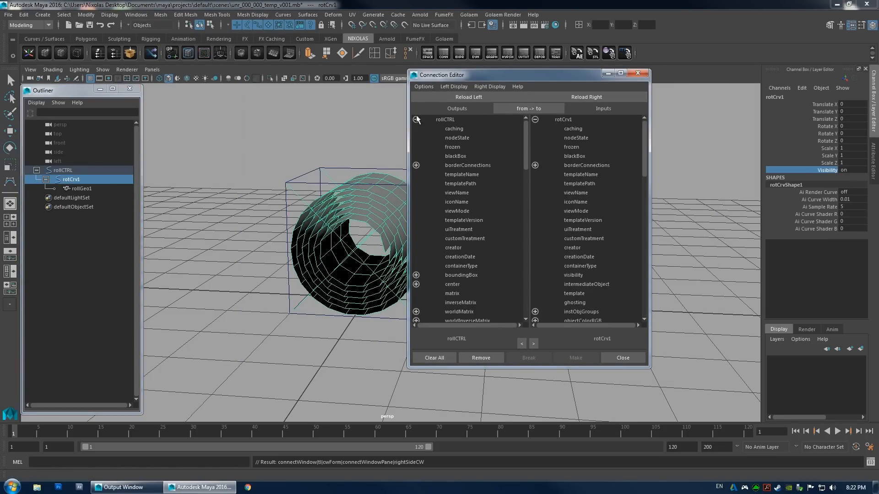
left_click_drag(467, 75, 519, 87)
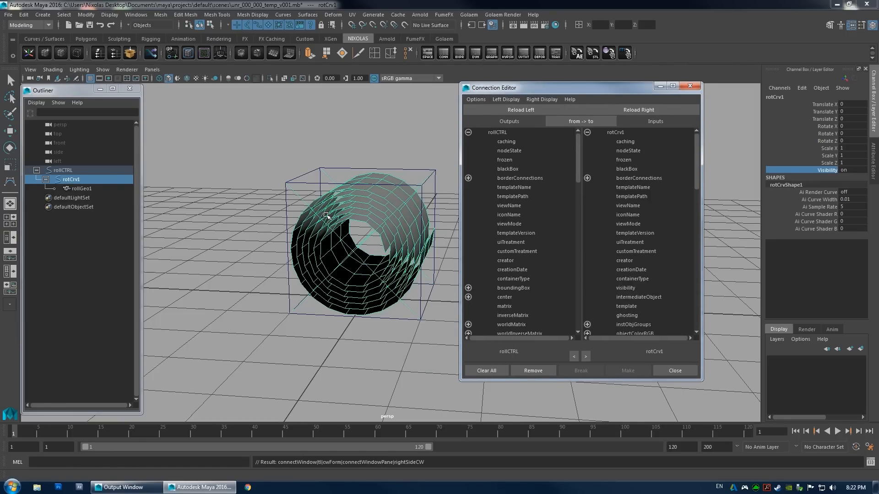
Try rotating rotCrv1 around X to identify the axis that drives the roll, undoing the rotation.
key("e")
left_click_drag(387, 203, 784, 153)
key("ctrl+z")
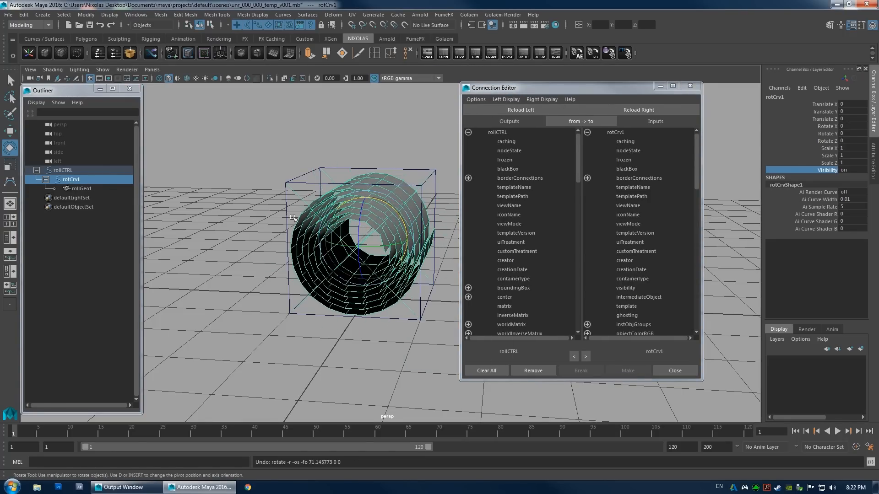
Connect the roll attribute of rollCTRL to rotateX of rotCrv1 and close the Connection Editor.
scroll(634, 270, "down", 10)
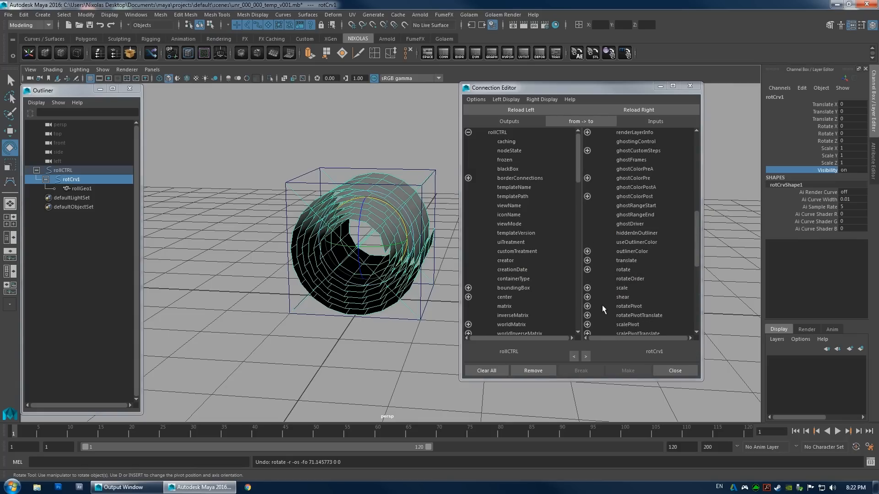
scroll(602, 305, "down", 3)
left_click(588, 197)
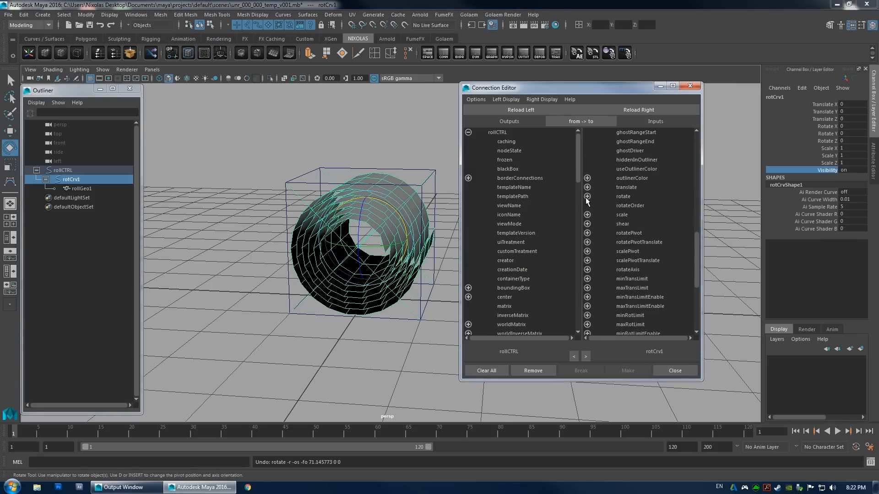
scroll(501, 246, "down", 15)
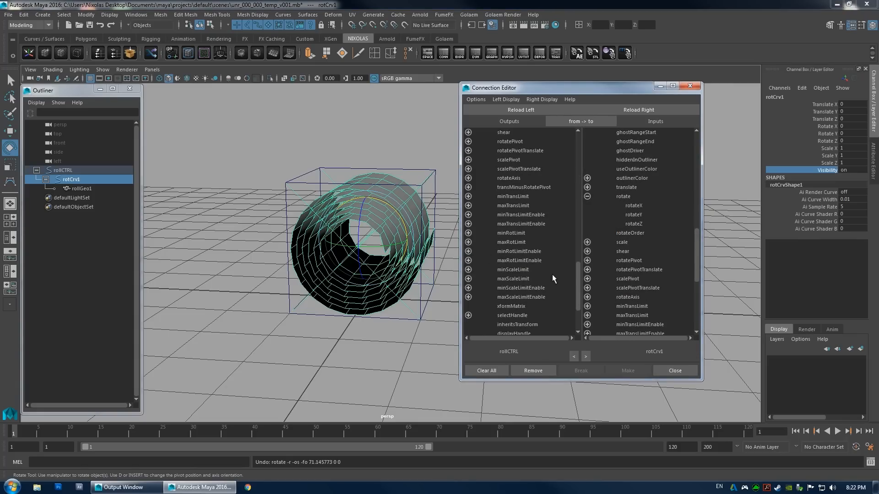
scroll(553, 278, "down", 3)
left_click(497, 325)
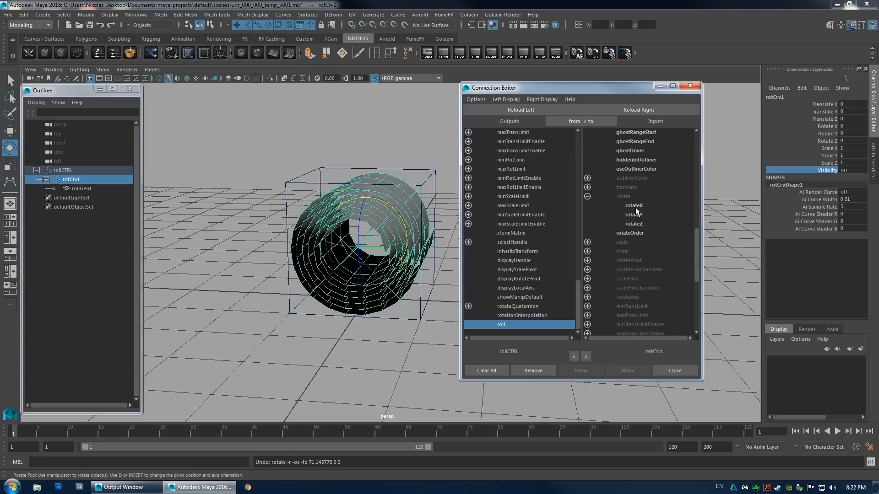
left_click(635, 207)
left_click(671, 371)
Test the rig by moving rollCTRL to Translate Z 2.14 and varying its Roll value, then undo the Roll change.
left_click(67, 169)
key("w")
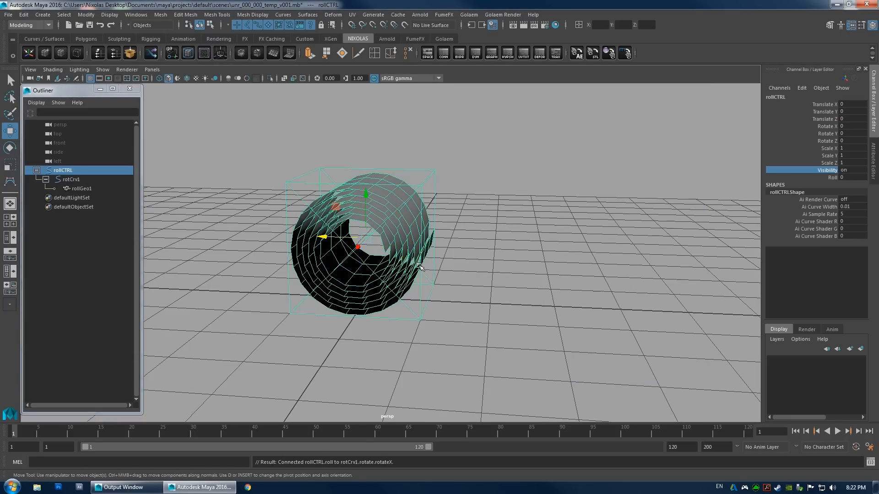
left_click_drag(330, 241, 191, 239, "alt")
left_click(833, 177)
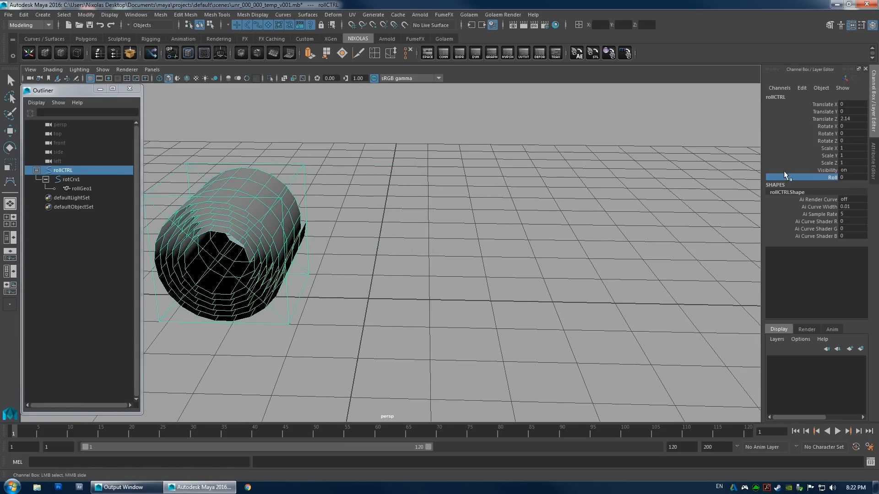
middle_click_drag(530, 202, 333, 203)
key("ctrl+z")
key("ctrl+z")
key("ctrl+z")
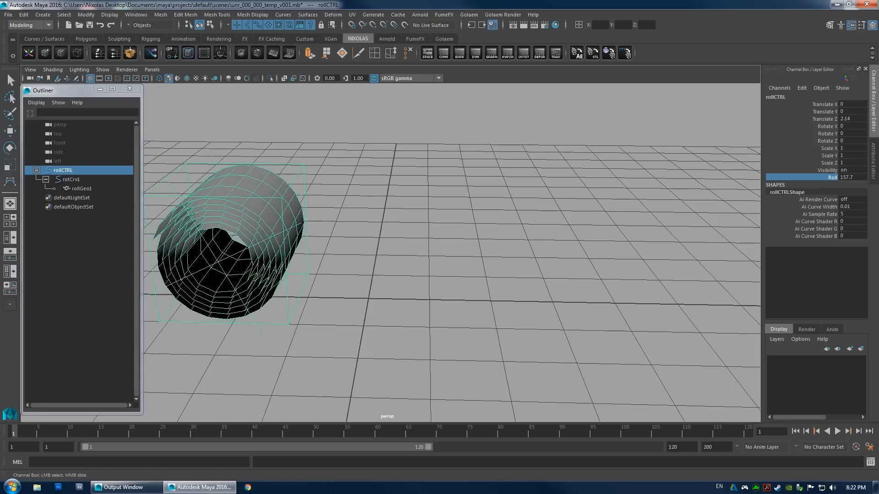
Snap rollCTRL back to the grid origin and clear the selection.
key("w")
key("x")
left_click_drag(195, 239, 351, 252)
scroll(439, 247, "down", 3)
left_click_drag(482, 237, 427, 240, "alt")
left_click(439, 244)
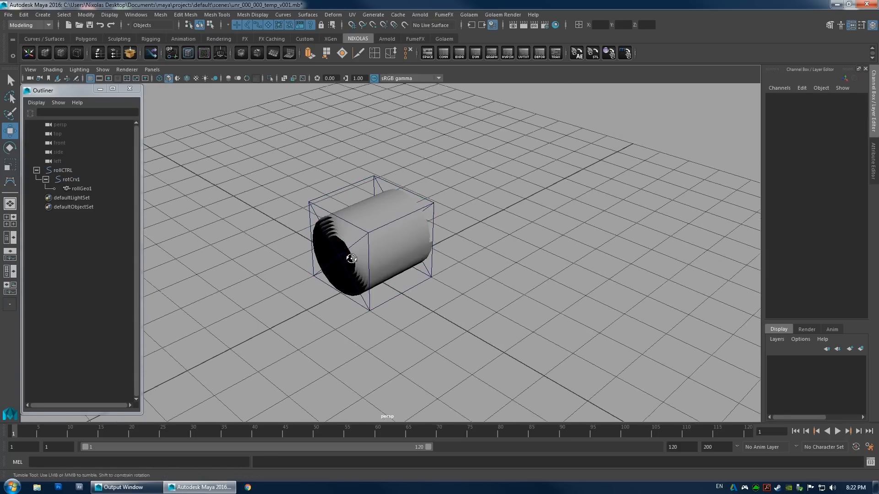
left_click_drag(349, 257, 416, 237, "alt")
left_click_drag(533, 228, 481, 239, "alt")
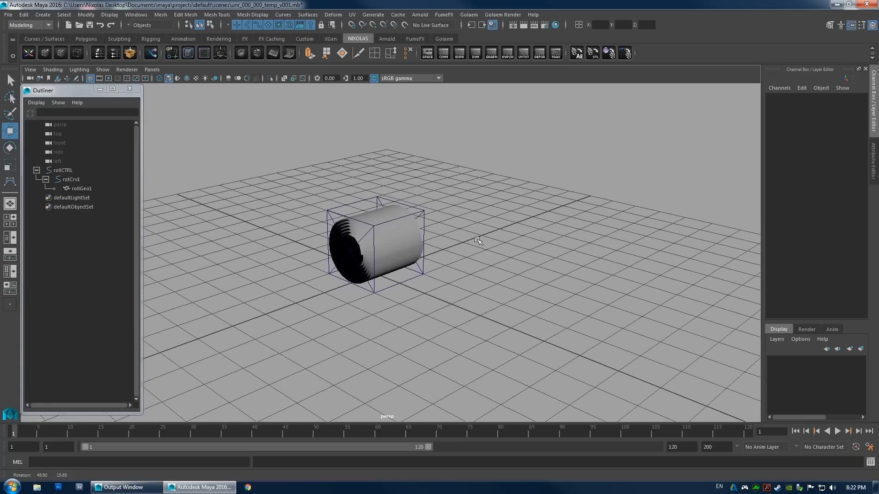
Select rollCTRL, try varying its Roll value and undo the change.
left_click(369, 201)
left_click_drag(322, 237, 423, 237, "alt")
left_click(352, 249)
key("ctrl+z")
key("ctrl+z")
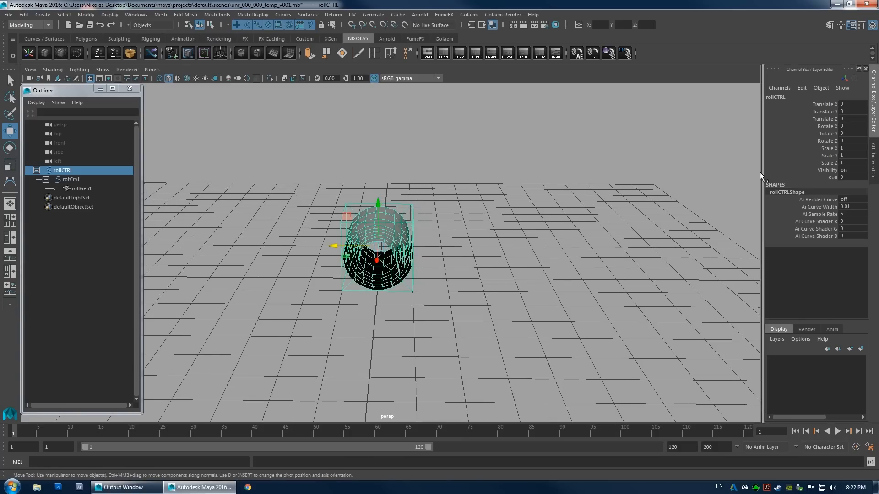
left_click(830, 177)
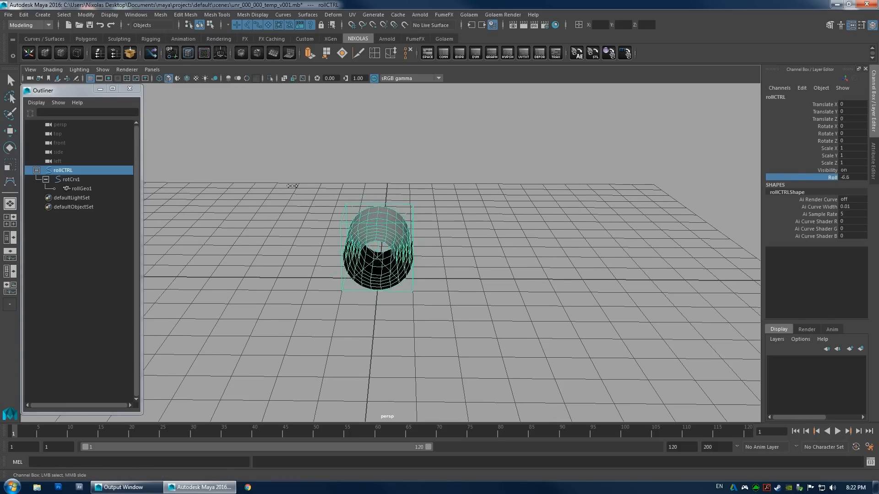
key("ctrl+z")
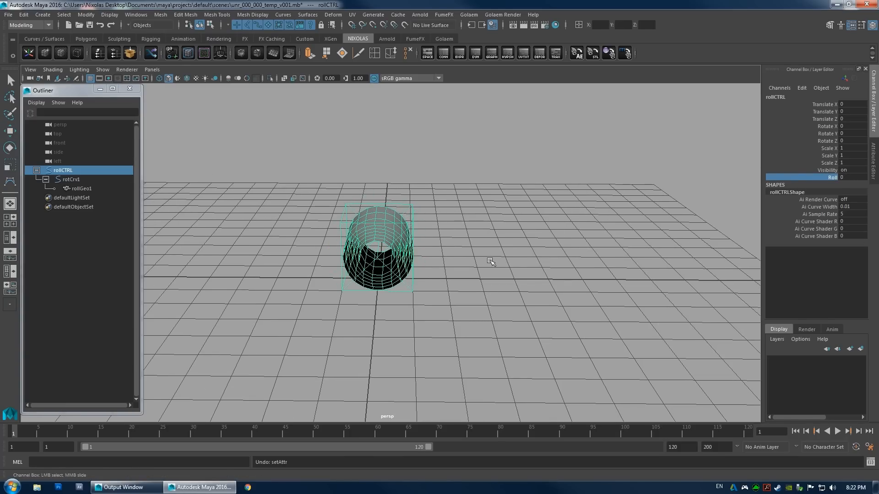
Clear the selection and save the scene.
left_click_drag(494, 262, 579, 241, "alt")
left_click(578, 240)
left_click_drag(448, 194, 422, 227, "alt")
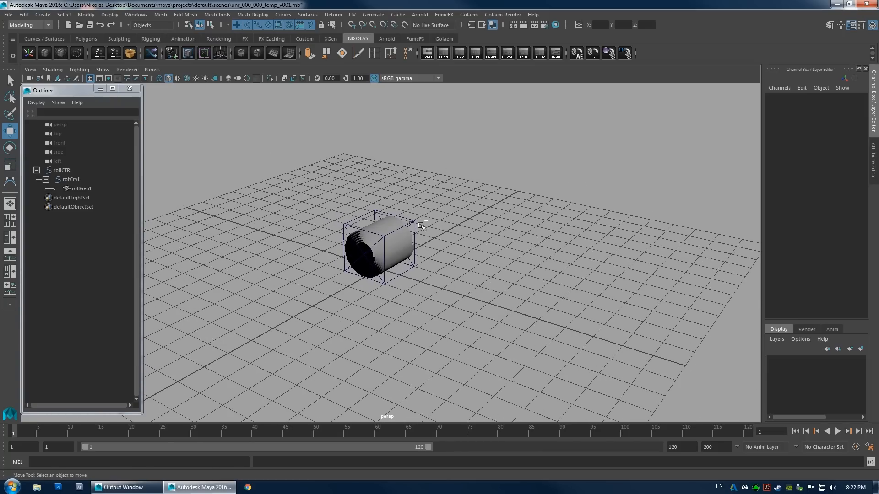
key("ctrl+s")
Examine the rolled carpet end-on and select rollCTRL.
left_click_drag(231, 212, 330, 219, "alt")
left_click(386, 220)
scroll(366, 225, "up", 4)
mouse_move(408, 229)
left_mouse_down("alt")
mouse_move(357, 231)
mouse_move(346, 267)
mouse_move(390, 245)
mouse_move(349, 235)
mouse_move(430, 241)
mouse_move(318, 220)
mouse_move(290, 243)
mouse_move(322, 211)
mouse_move(398, 192)
mouse_move(392, 229)
left_mouse_up("alt")
key("ctrl+z")
right_click_drag(392, 229, 441, 242, "alt")
left_click_drag(442, 242, 377, 232, "alt")
left_click(460, 236)
left_click(477, 223)
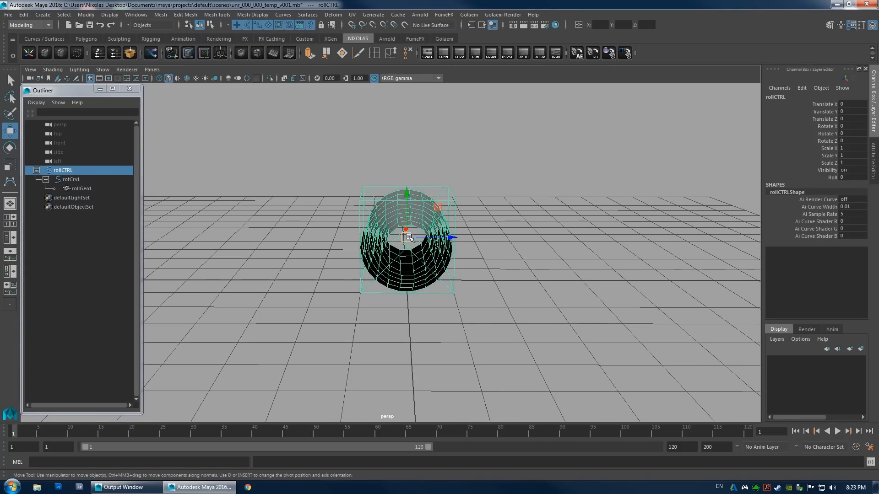
Set the start frame of the time range to 0 and go to the first frame.
left_click_drag(68, 445, 2, 439)
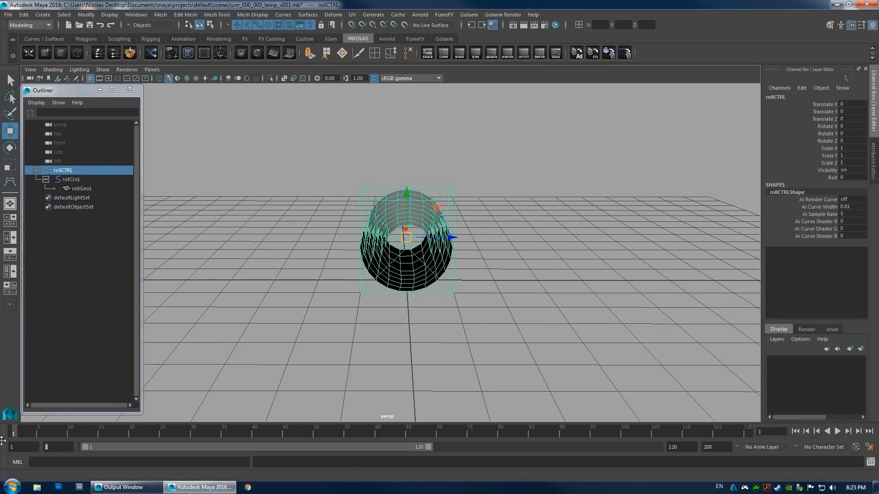
type("0")
key("Return")
left_click_drag(476, 280, 480, 298, "alt")
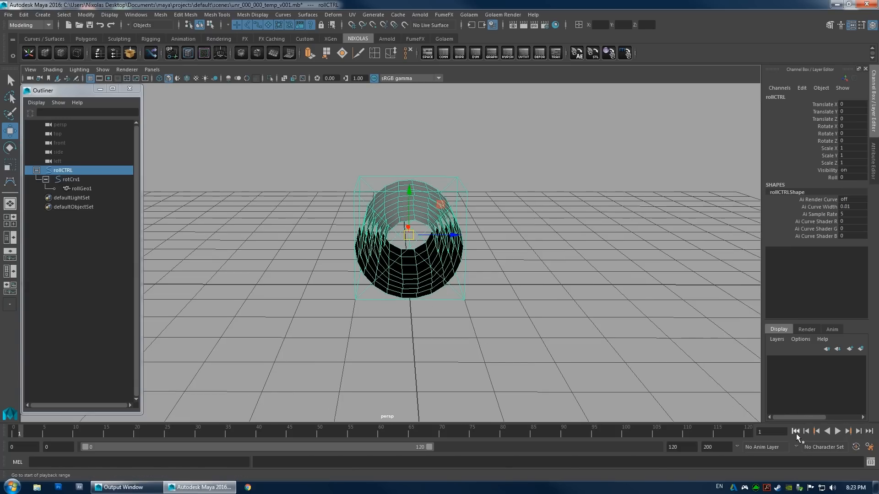
left_click(796, 432)
left_click_drag(480, 336, 411, 281, "alt")
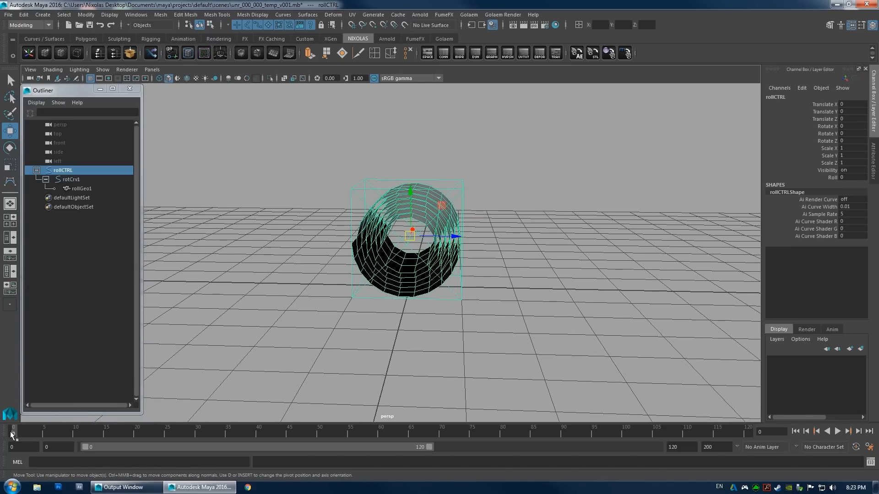
Examine the layers of the rolled carpet mesh from several angles and distances, undoing any accidental move of rollCTRL.
key("alt+v")
left_click_drag(403, 273, 383, 277, "alt")
right_click_drag(383, 276, 440, 293, "alt")
left_click_drag(440, 293, 459, 279, "alt")
middle_click_drag(460, 280, 412, 272, "alt")
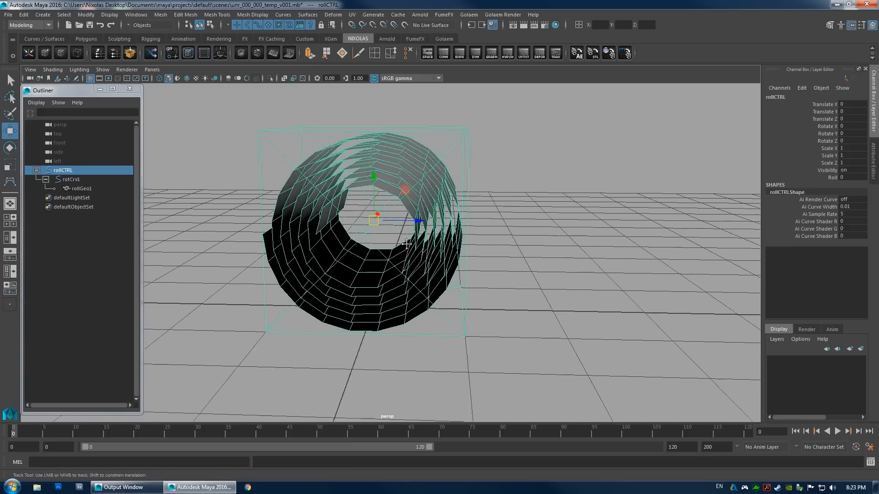
right_click_drag(412, 272, 330, 247, "alt")
left_click_drag(330, 247, 343, 245, "alt")
right_click_drag(343, 246, 365, 250, "alt")
left_click_drag(366, 250, 353, 226, "alt")
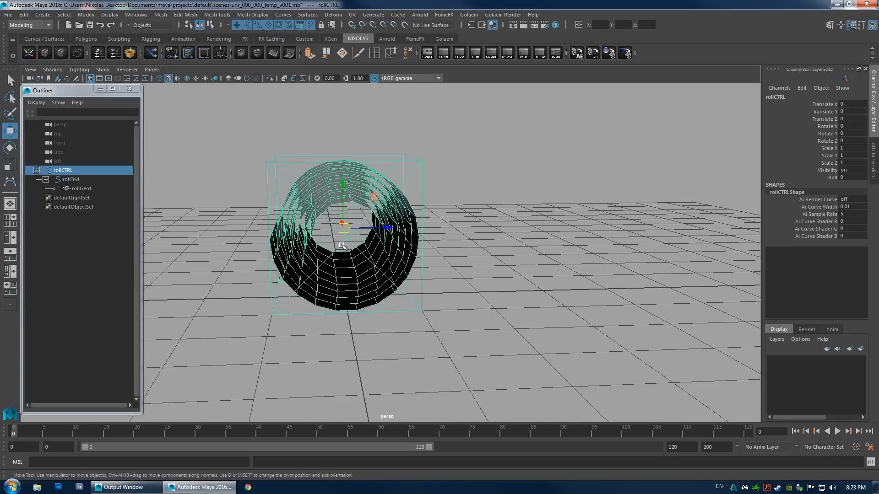
left_click_drag(346, 231, 495, 271)
key("ctrl+z")
right_click_drag(494, 270, 443, 272, "alt")
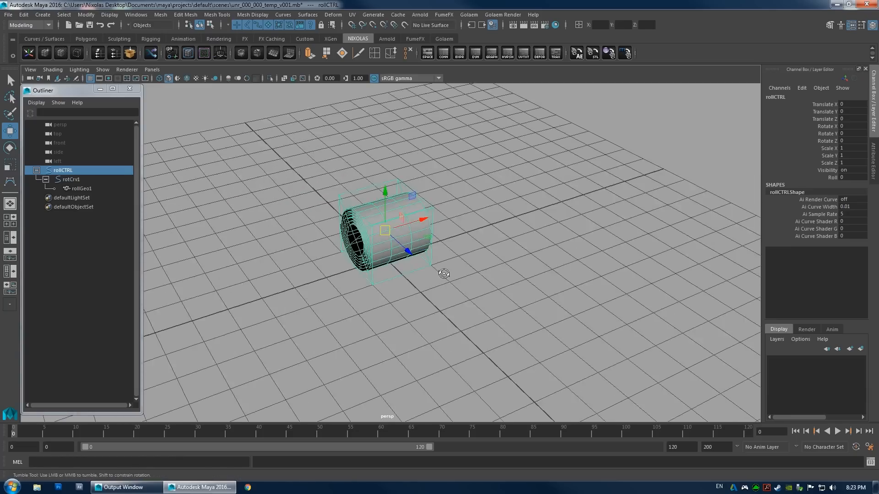
left_click_drag(443, 273, 400, 260, "alt")
right_click_drag(400, 260, 458, 256, "alt")
left_click_drag(458, 257, 547, 231, "alt")
right_click_drag(547, 231, 506, 239, "alt")
left_click_drag(506, 240, 451, 265, "alt")
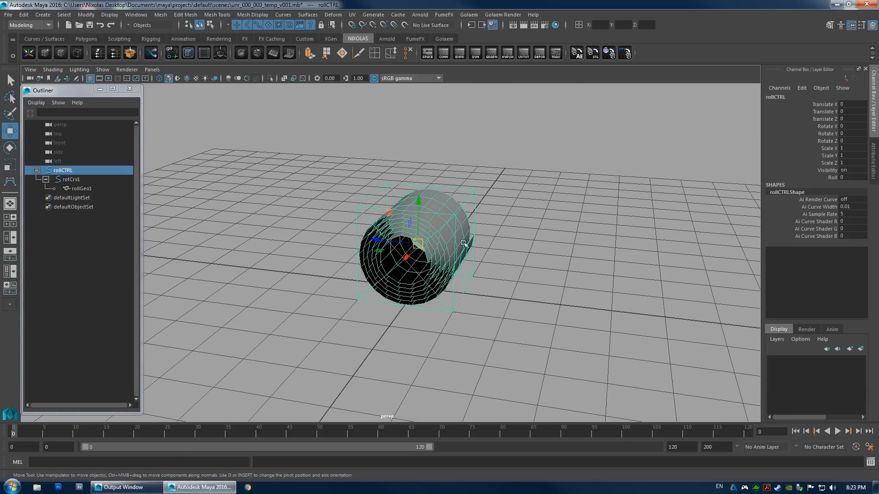
middle_click_drag(451, 265, 400, 258, "alt")
right_click_drag(400, 257, 477, 233, "alt")
left_click_drag(477, 233, 513, 215, "alt")
right_click_drag(513, 215, 375, 225, "alt")
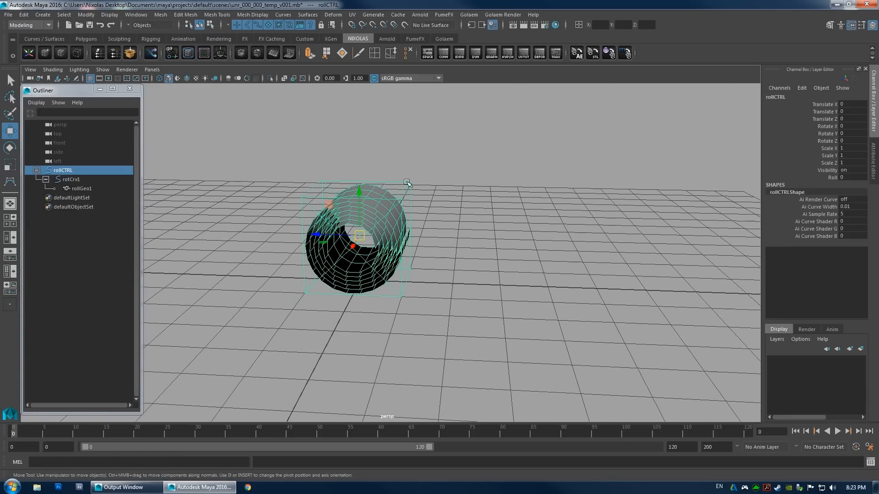
left_click_drag(360, 172, 393, 216, "alt")
Duplicate the rollGeo1 mesh beneath rotCrv1.
left_click(81, 188)
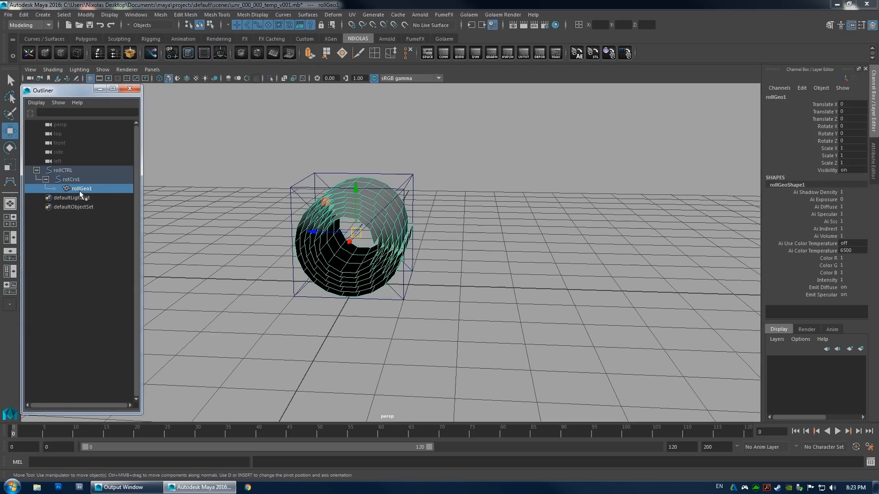
key("ctrl+d")
left_click(87, 188)
left_click(89, 195)
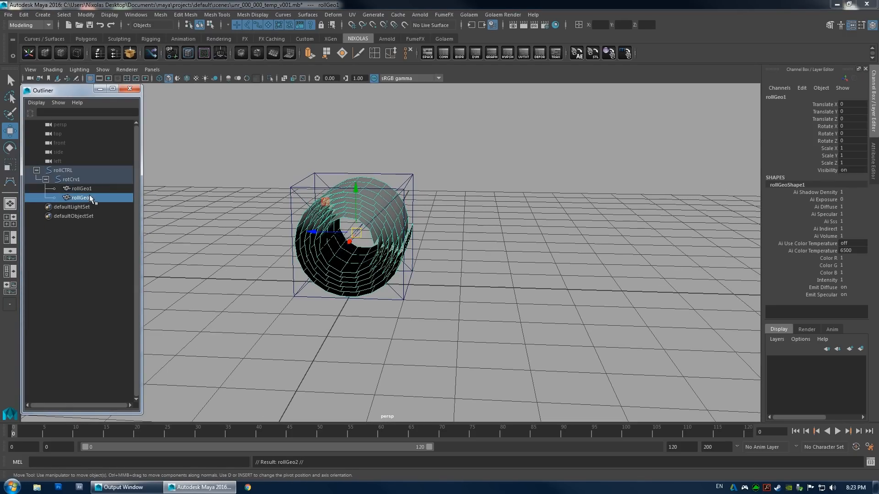
Rename the original roll mesh staticRollGeo1 and its duplicate dynamicRollGeo1.
double_click(83, 189)
left_click_drag(81, 188, 72, 192)
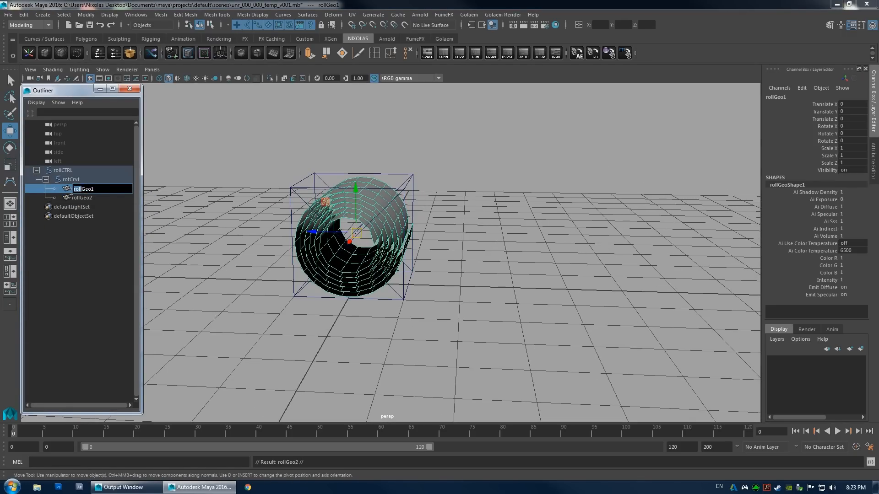
type("staticRoll")
key("Return")
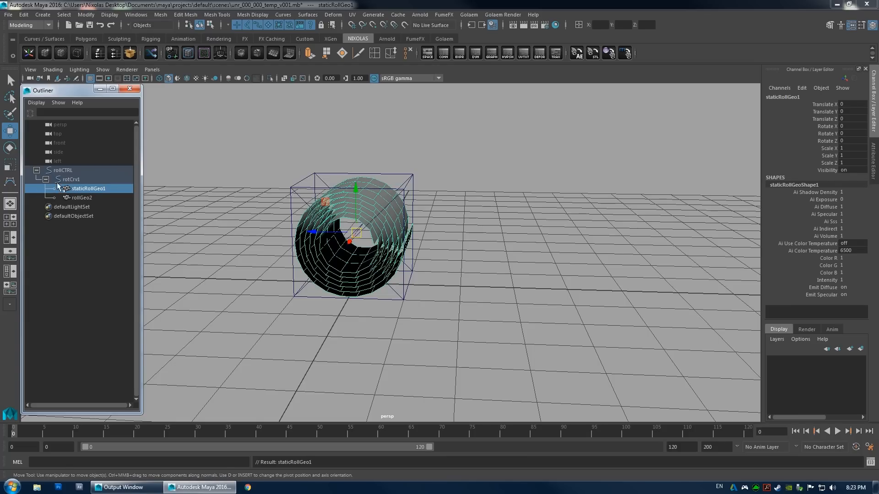
double_click(87, 198)
type("dynamicRollGeo1")
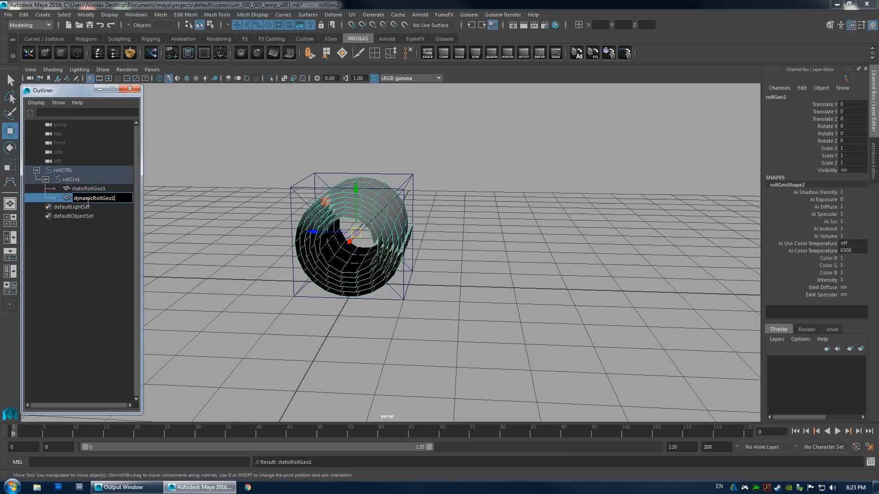
key("Return")
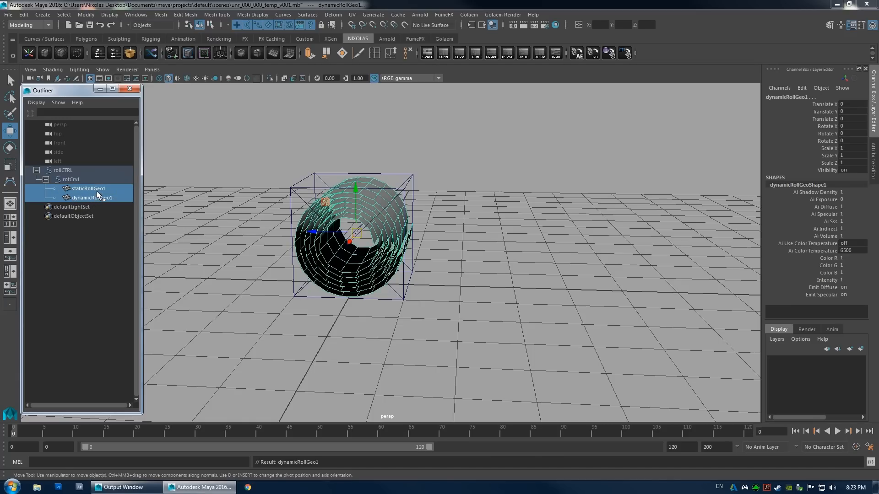
Add a keyable Boolean attribute named dynamic to rollCTRL.
left_click(85, 189)
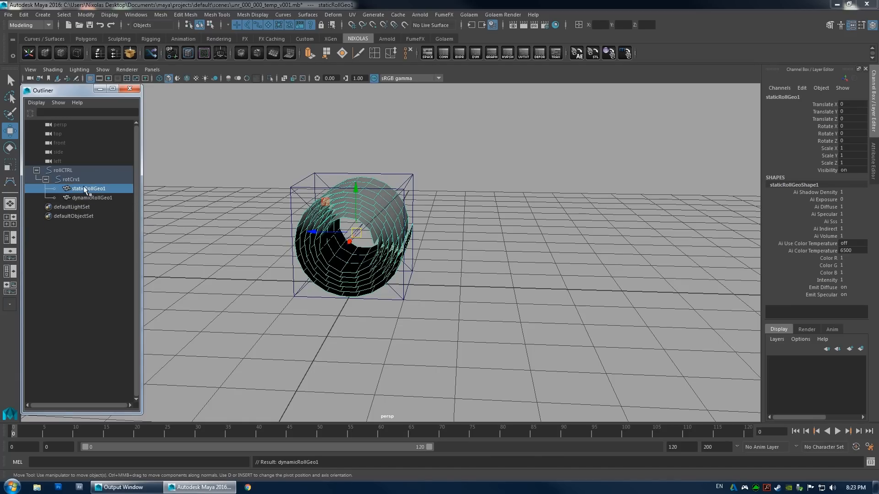
left_click_drag(185, 209, 378, 229, "alt")
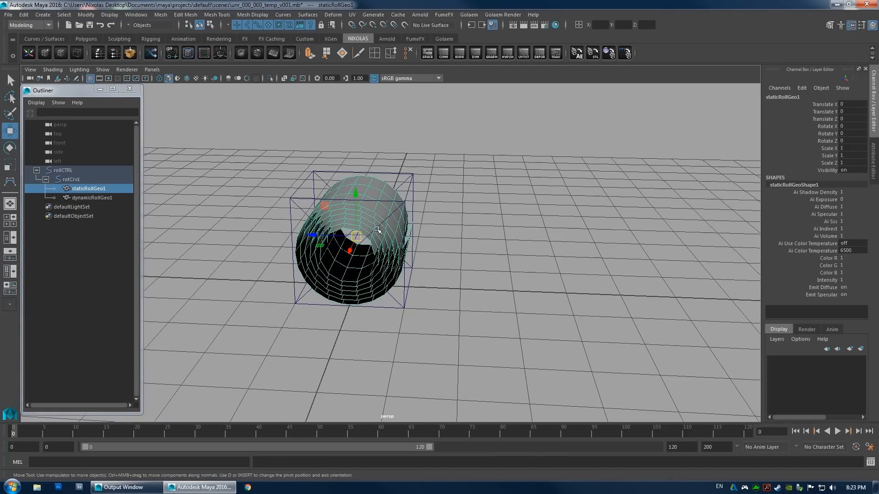
left_click(405, 176)
left_click_drag(389, 166, 400, 180)
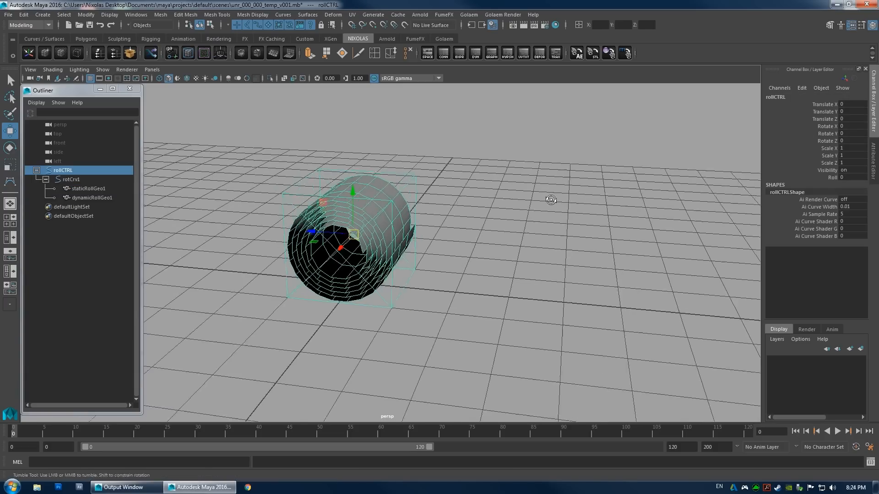
right_click(817, 175)
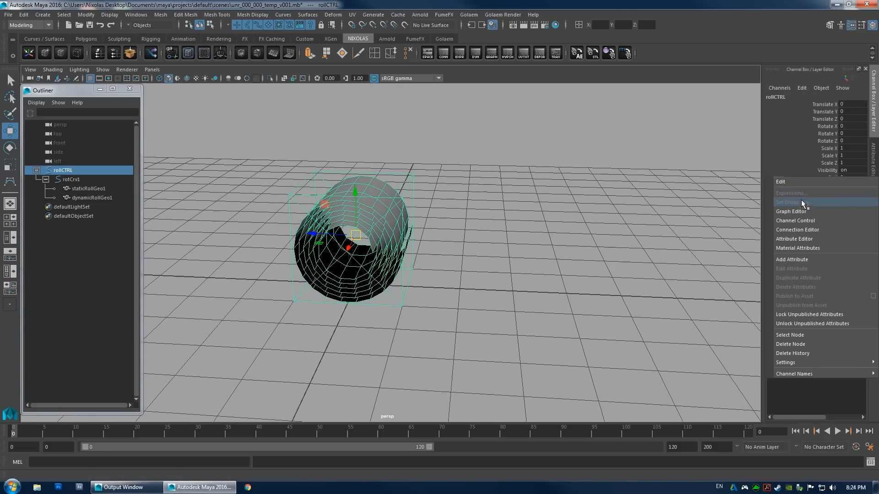
left_click(784, 258)
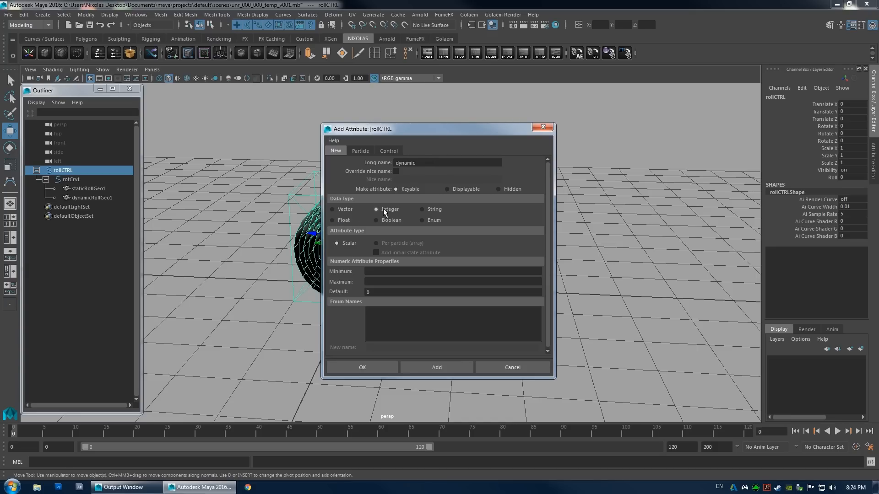
left_click(388, 221)
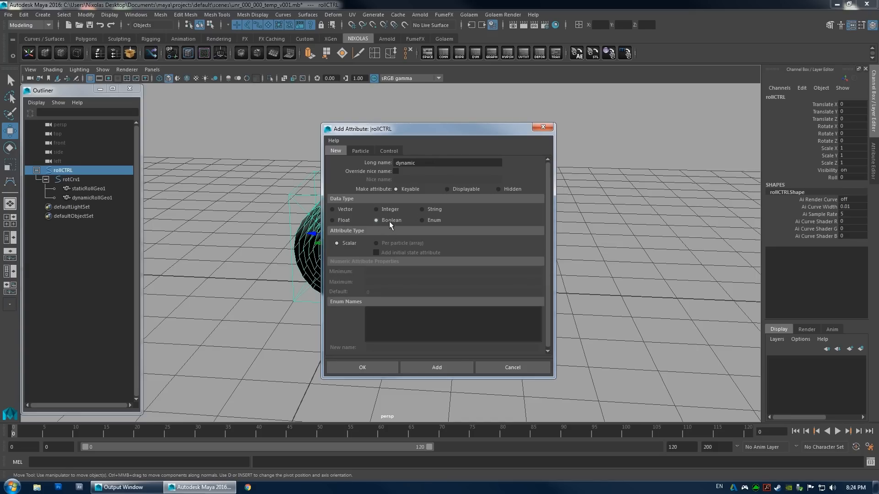
left_click(363, 369)
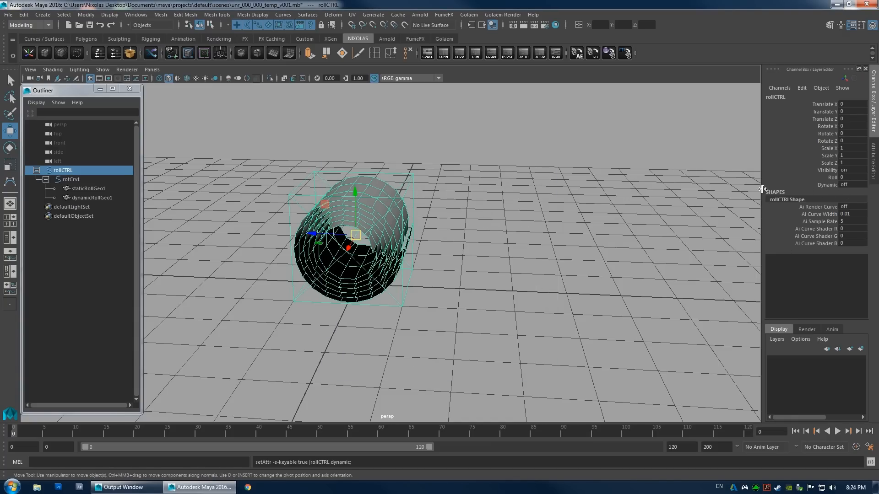
Hide dynamicRollGeo1, leaving staticRollGeo1 displayed inside the box control.
left_click(836, 185)
left_click_drag(385, 236, 405, 233, "alt")
left_click(96, 189)
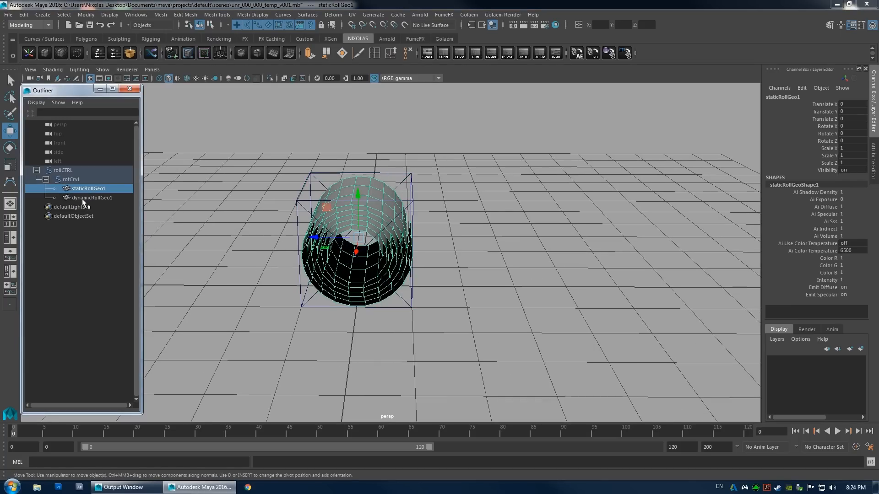
left_click(95, 197)
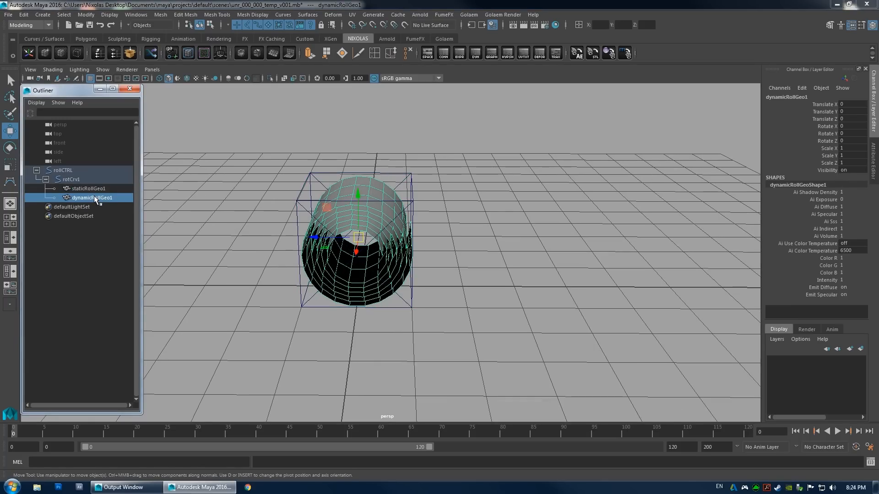
key("ctrl+h")
left_click_drag(359, 234, 389, 237, "alt")
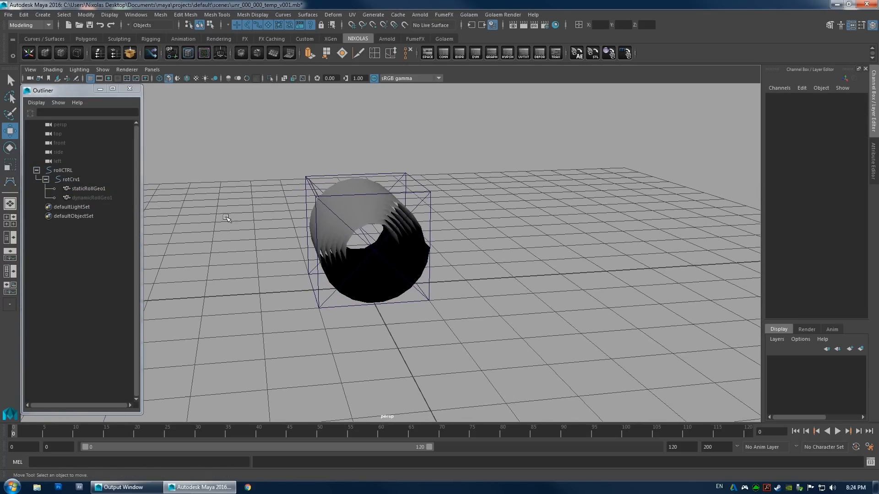
right_click_drag(389, 237, 421, 233, "alt")
left_click_drag(421, 234, 381, 229, "alt")
Select rollCTRL, examine the static roll from several angles and highlight the control's Dynamic attribute.
left_click(75, 173)
key("f")
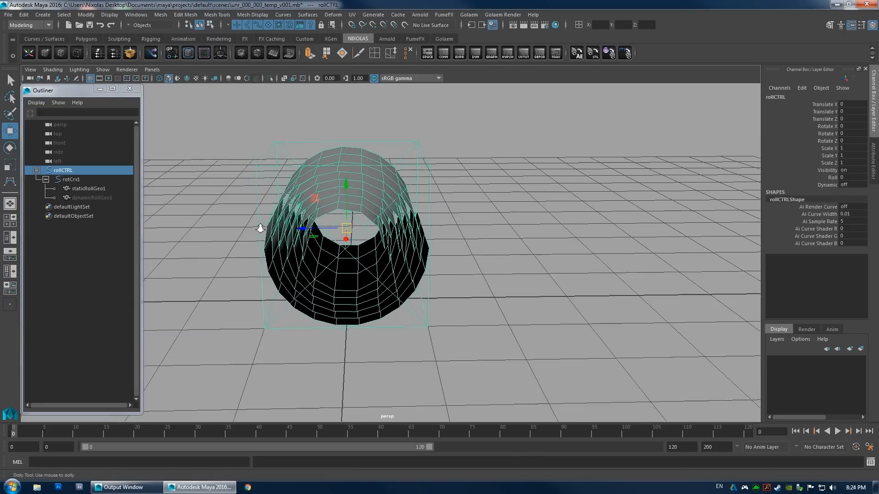
left_click(827, 185)
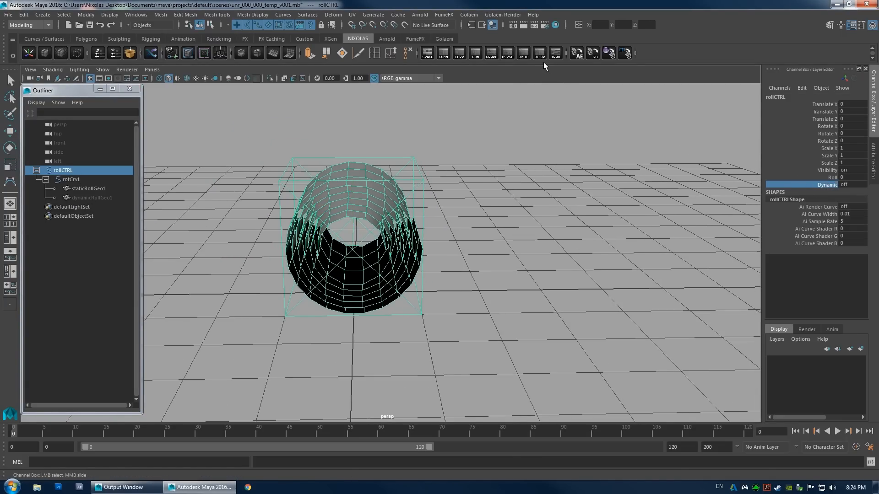
left_click_drag(491, 173, 522, 188, "alt")
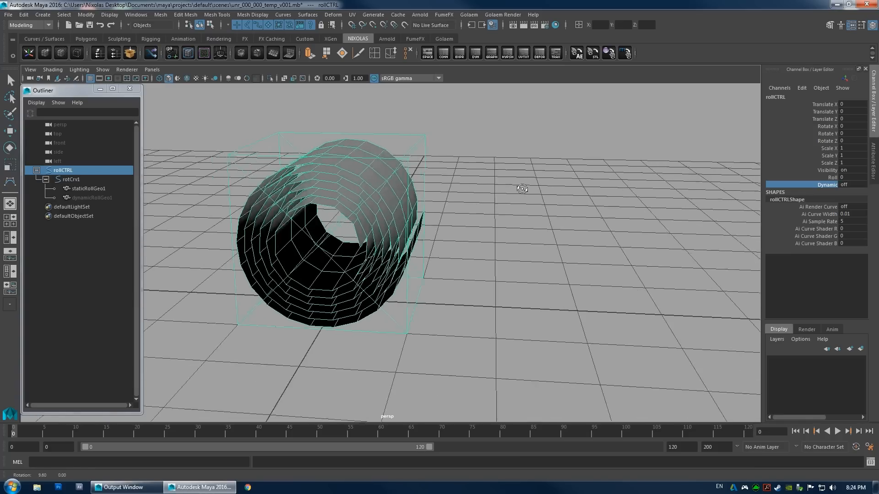
right_click_drag(522, 188, 534, 193, "alt")
left_click_drag(534, 193, 501, 174, "alt")
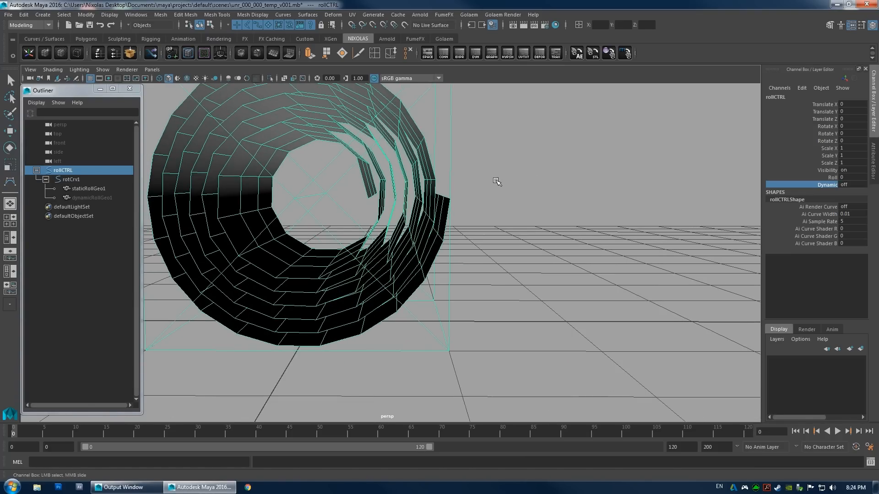
key("f")
right_click_drag(447, 201, 363, 178, "alt")
left_click_drag(363, 178, 353, 158, "alt")
right_click_drag(383, 163, 426, 190, "alt")
left_click_drag(426, 190, 530, 138, "alt")
right_click_drag(530, 137, 503, 156, "alt")
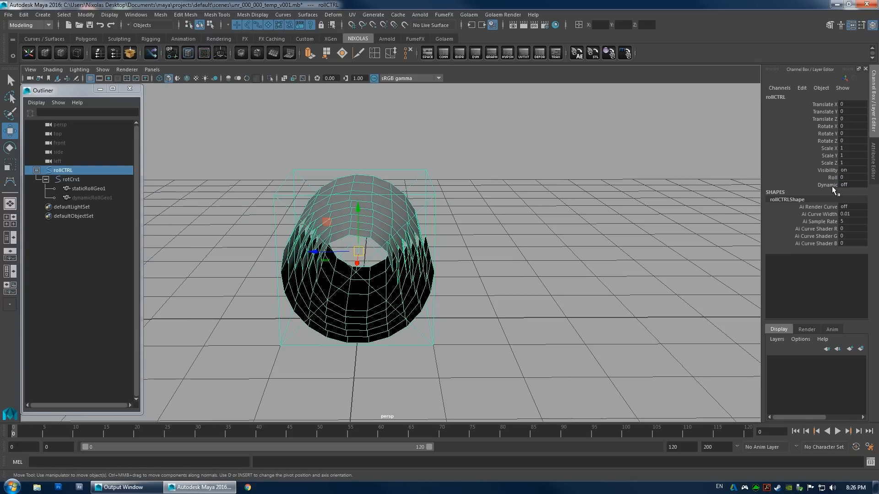
left_click(829, 185)
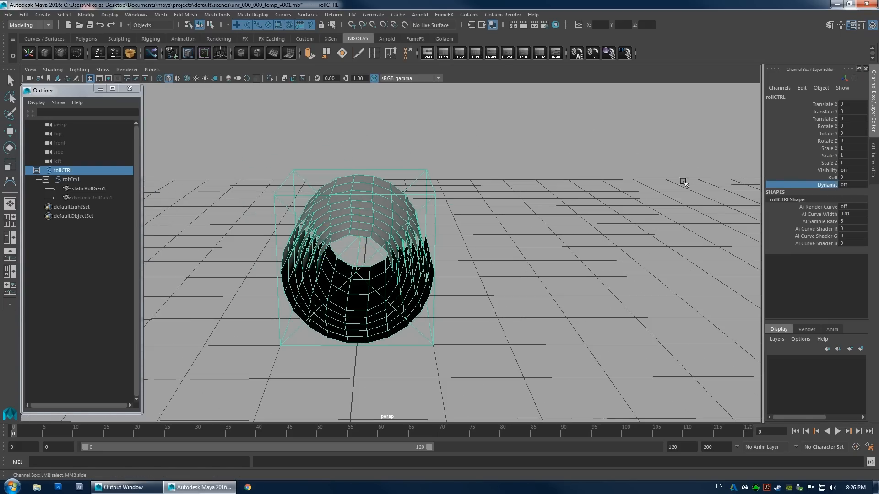
left_click(87, 197)
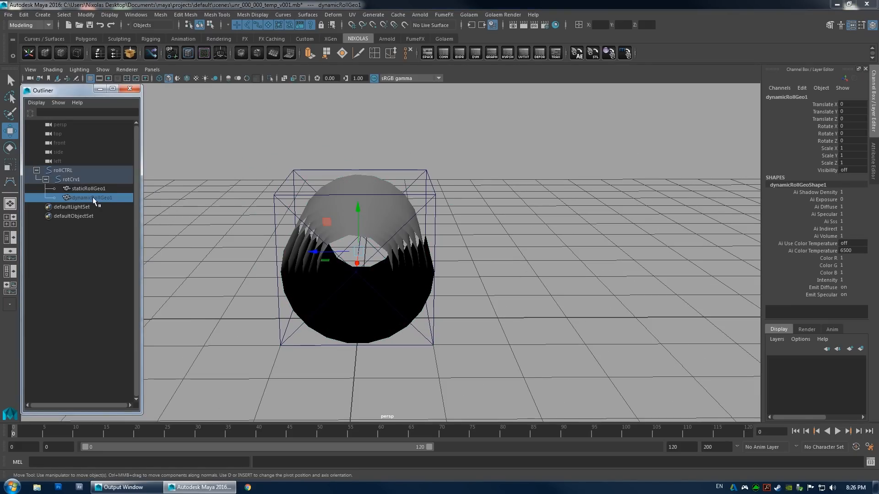
left_click(90, 189)
left_click(63, 170)
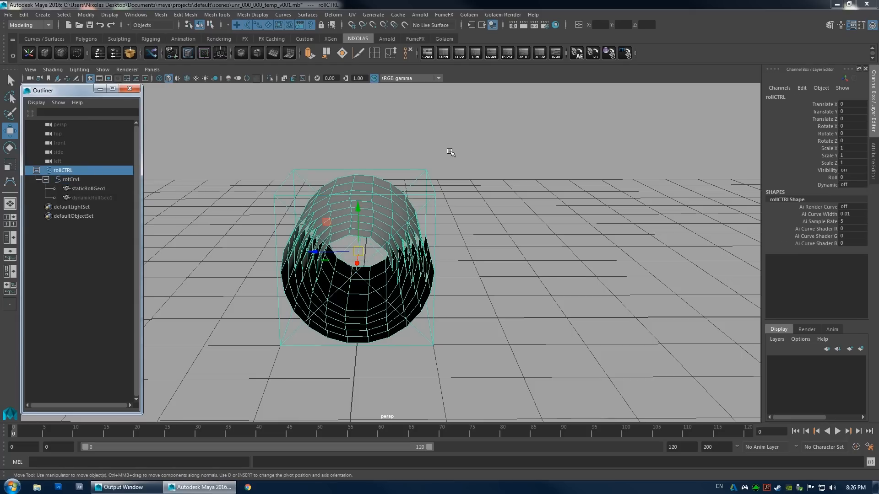
left_click(86, 189)
left_click(90, 197)
Open Set Driven Key and load rollCTRL's Dynamic attribute as the driver.
left_click(70, 170)
left_click_drag(183, 134, 372, 186, "alt")
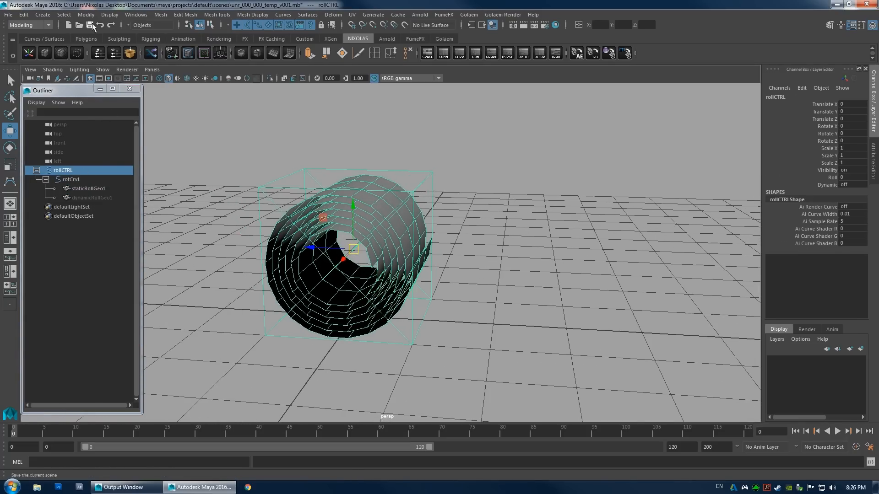
left_click(136, 14)
left_click(30, 25)
left_click(32, 26)
left_click(25, 53)
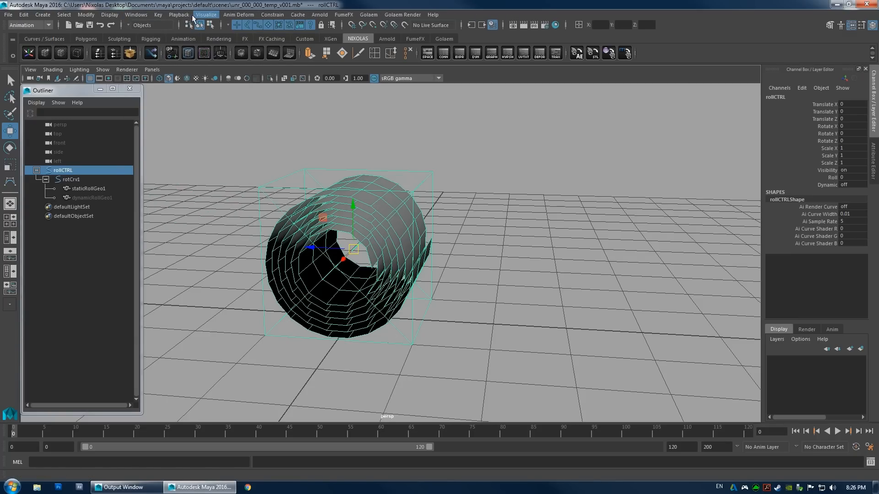
left_click(238, 14)
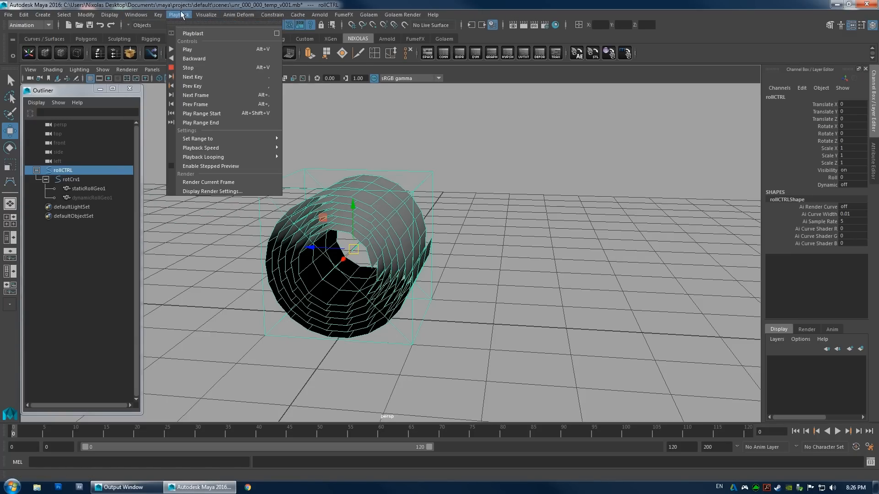
mouse_move(171, 96)
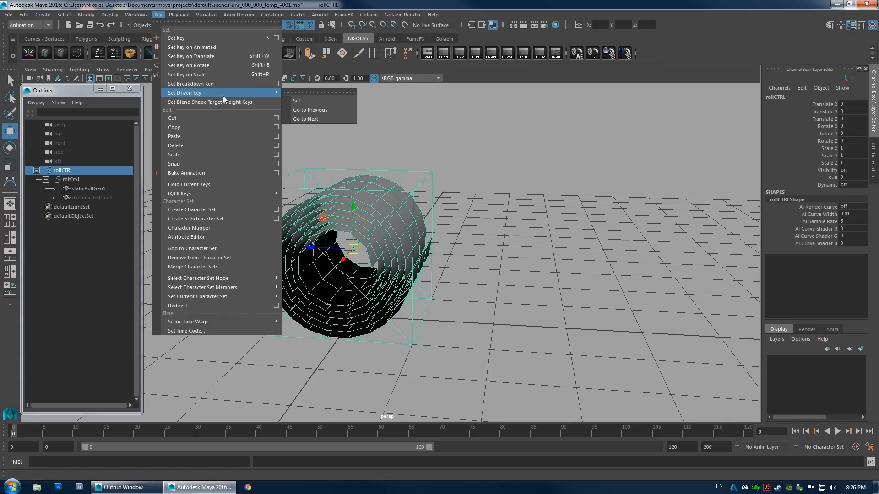
left_click(304, 101)
left_click_drag(352, 167, 514, 117)
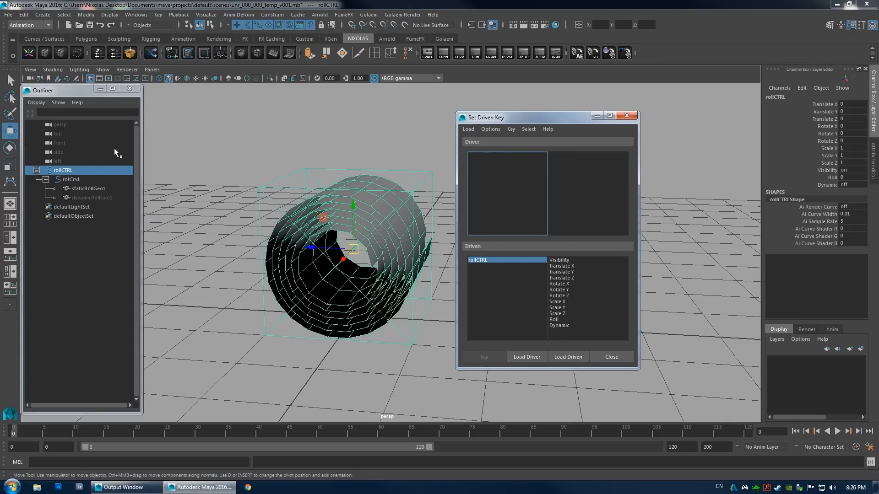
left_click(527, 357)
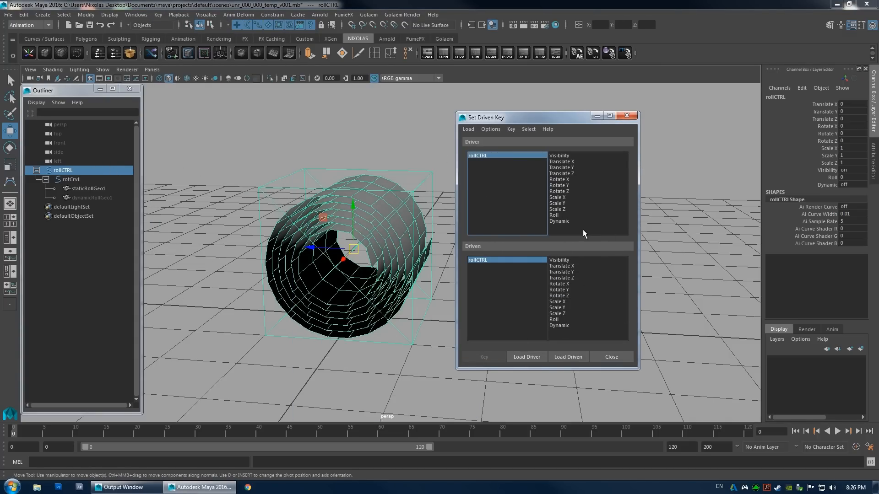
left_click(555, 222)
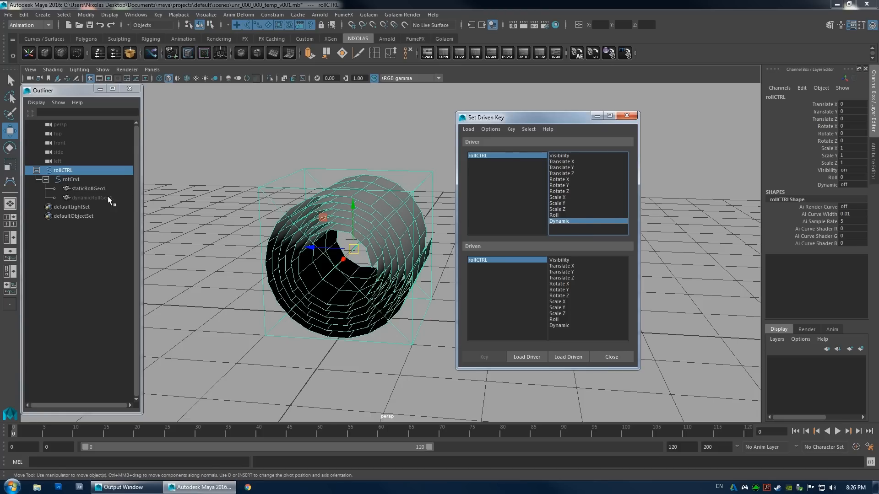
Load staticRollGeo1 as driven and key its Visibility on while Dynamic is off.
left_click(82, 188)
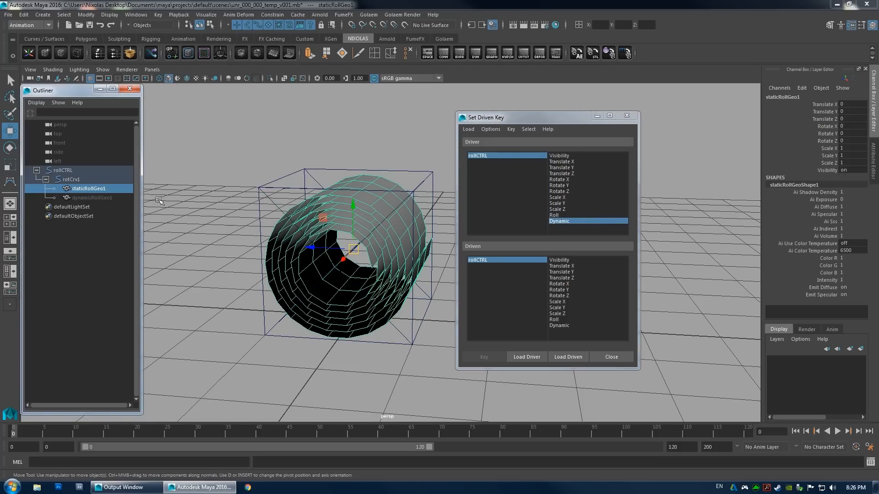
left_click(560, 358)
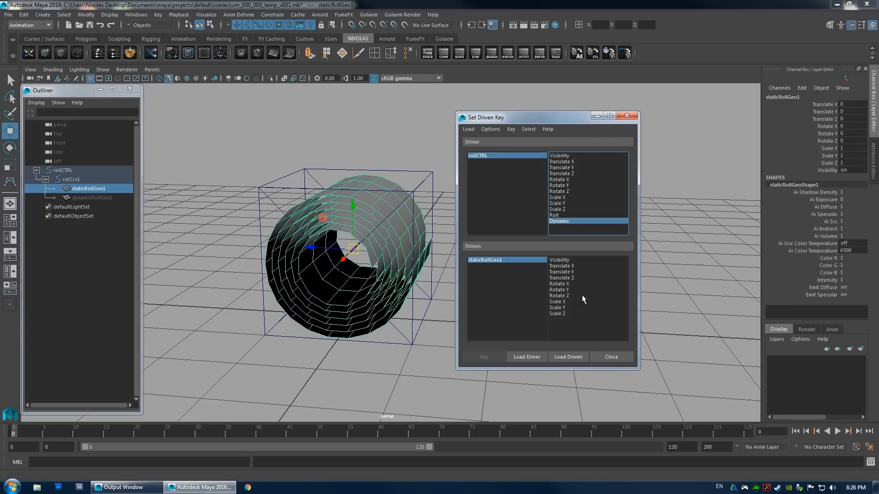
left_click(558, 261)
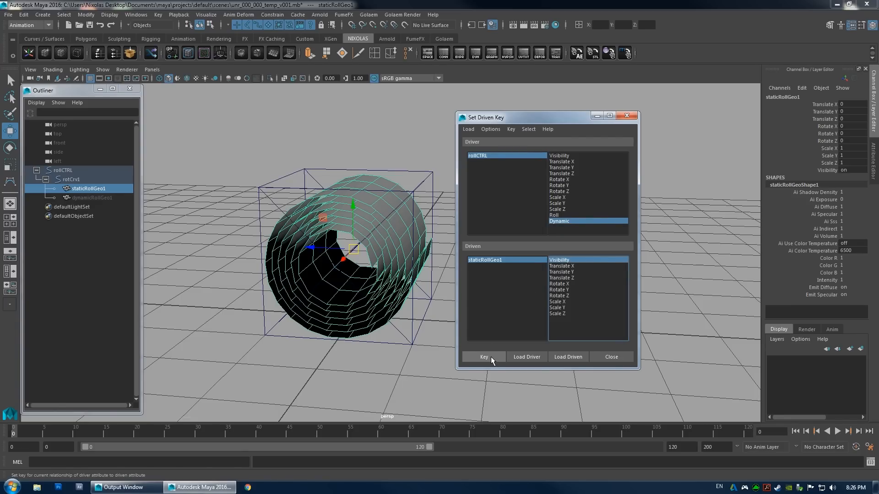
left_click(486, 356)
Load dynamicRollGeo1 as driven and key its Visibility off while Dynamic is off.
left_click(87, 198)
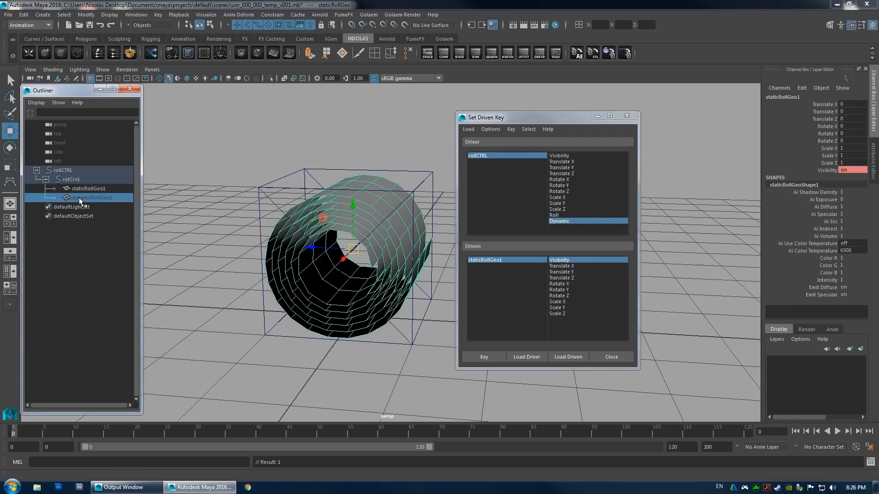
left_click(567, 356)
left_click(559, 259)
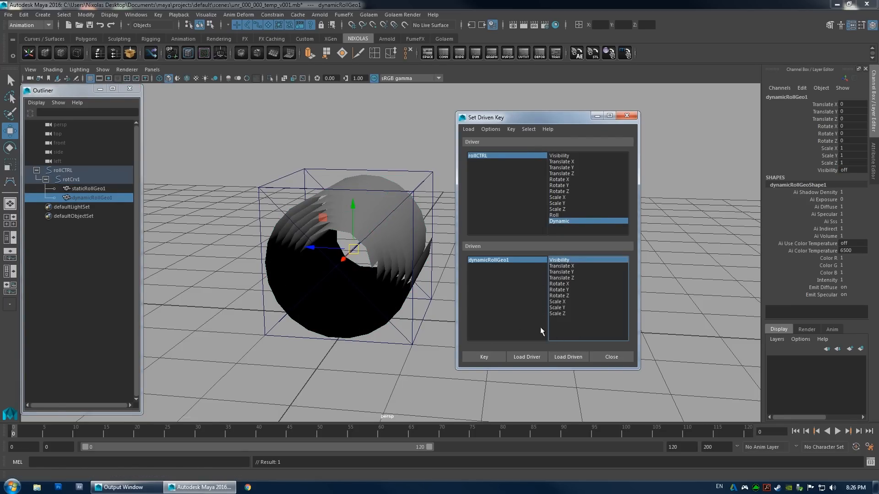
left_click(485, 357)
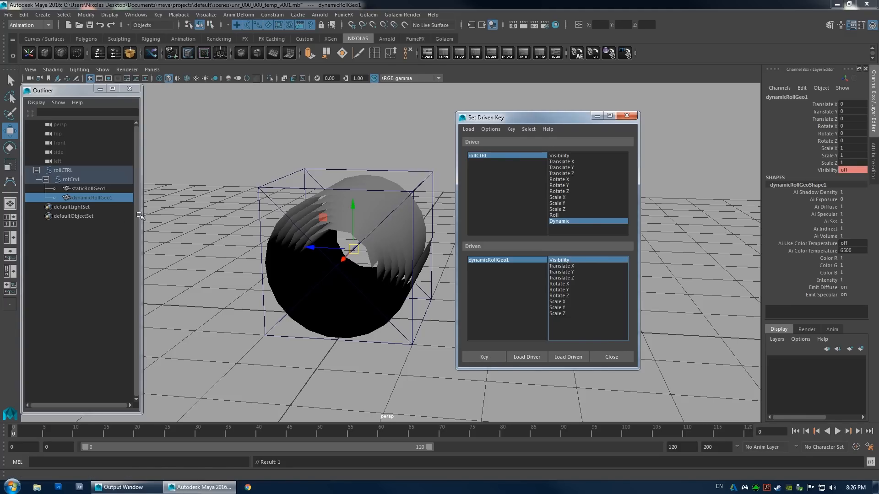
Set rollCTRL's Dynamic attribute to 1, hide staticRollGeo1 and show dynamicRollGeo1.
left_click(65, 171)
double_click(844, 182)
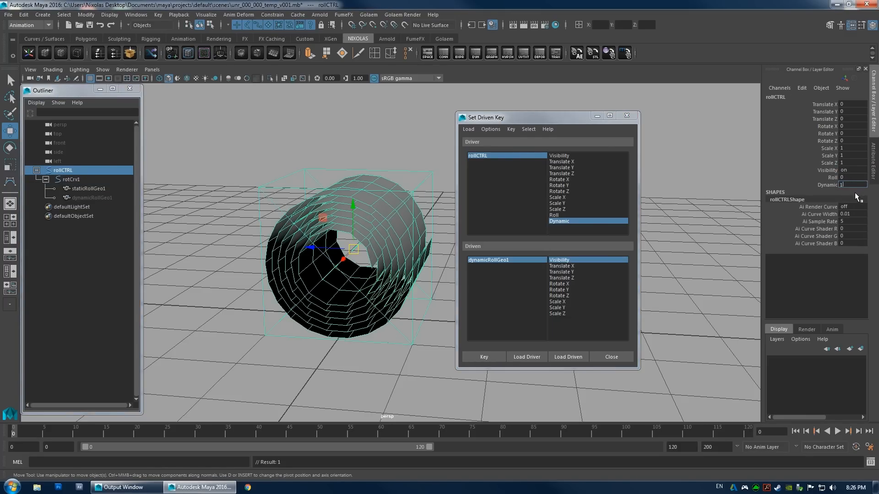
type("1")
key("Return")
left_click(79, 188)
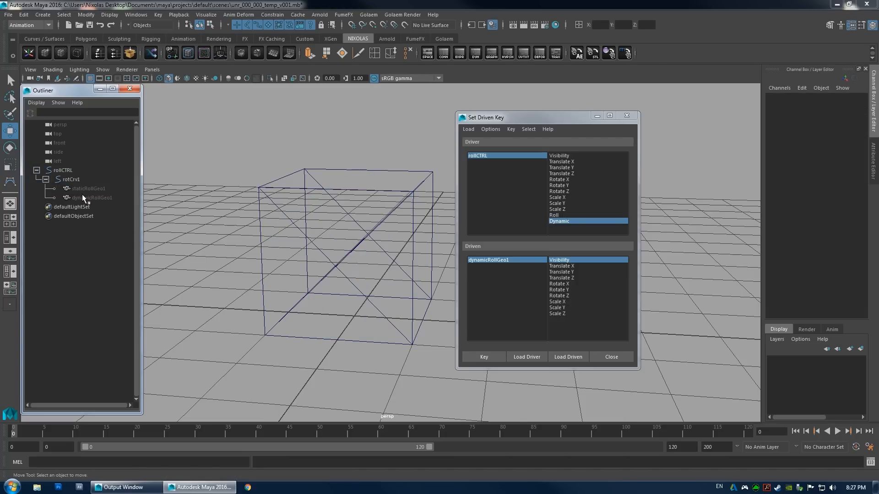
left_click(81, 197)
left_click(89, 188)
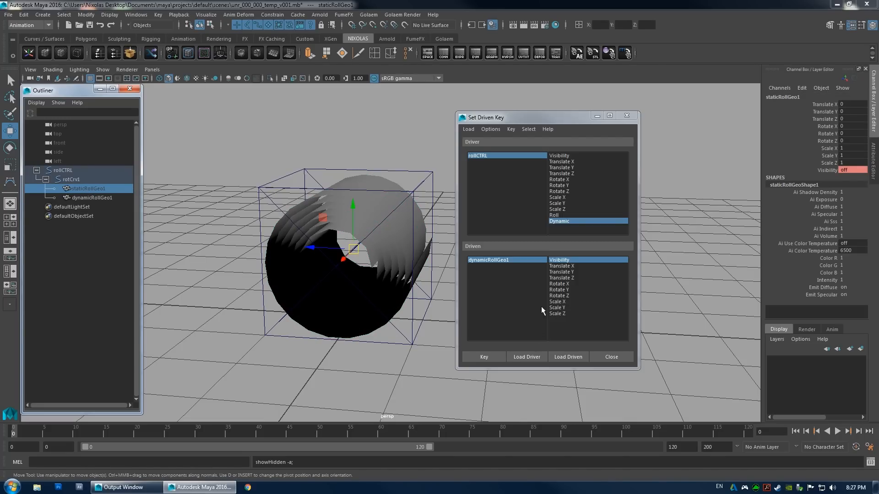
With Dynamic on, set driven keys for dynamicRollGeo1's Visibility on and staticRollGeo1's Visibility off.
left_click(510, 260)
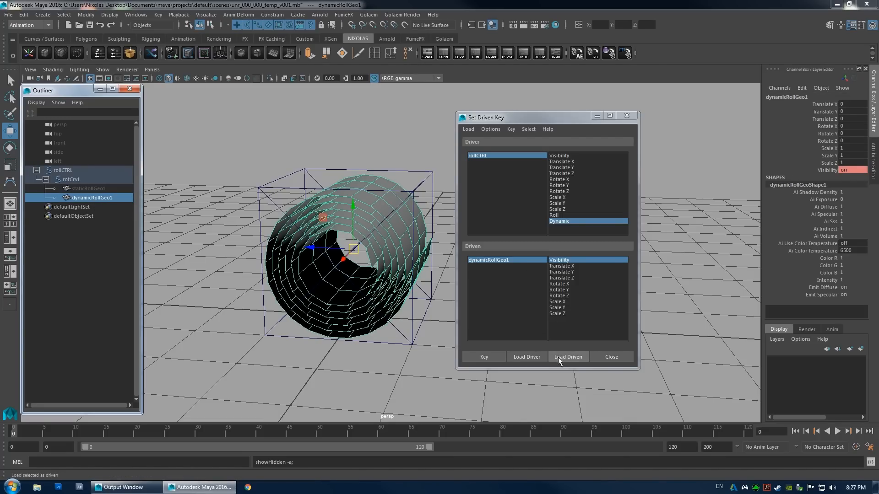
left_click(486, 357)
left_click(78, 189)
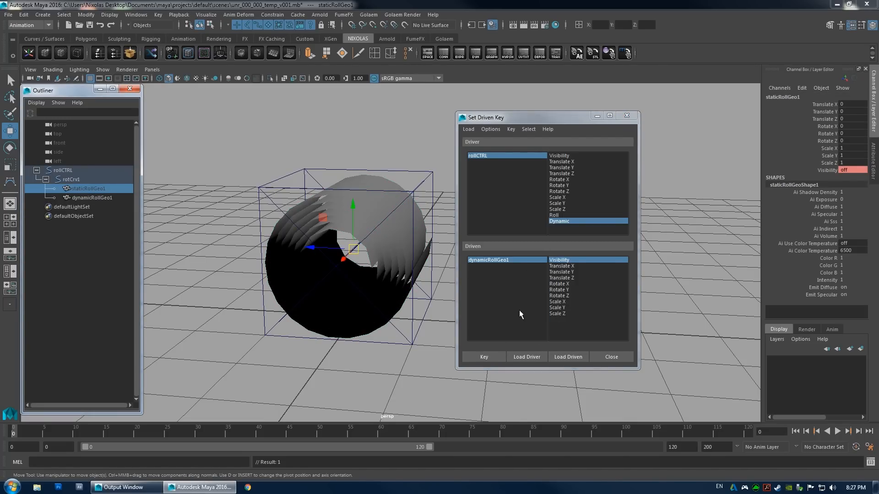
left_click(568, 357)
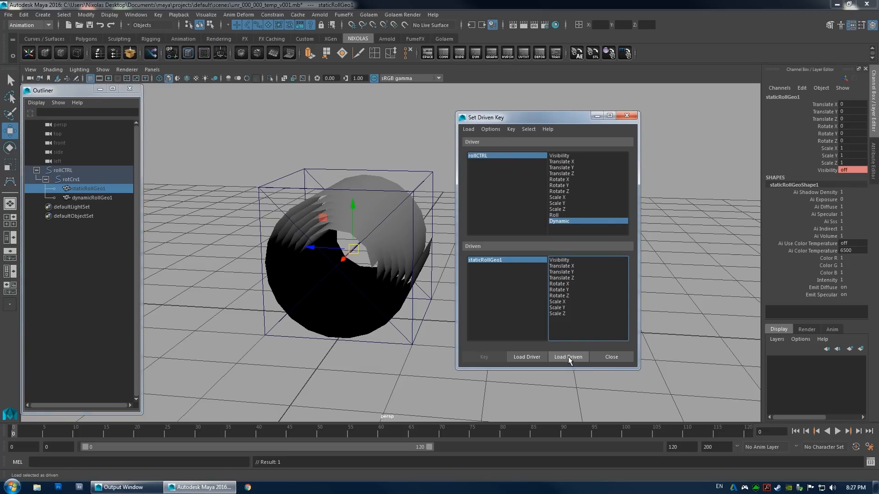
left_click(560, 259)
left_click(489, 357)
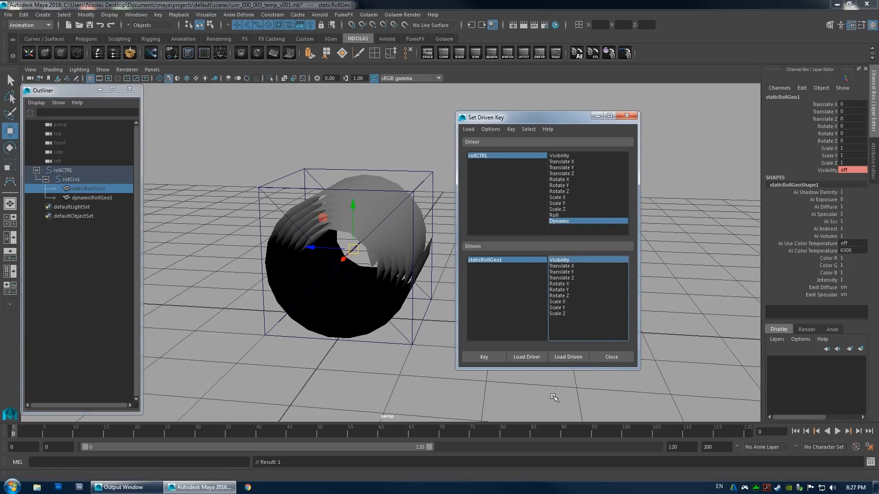
Switch rollCTRL's Dynamic attribute off and back on to test the swap between the two roll meshes.
left_click(67, 171)
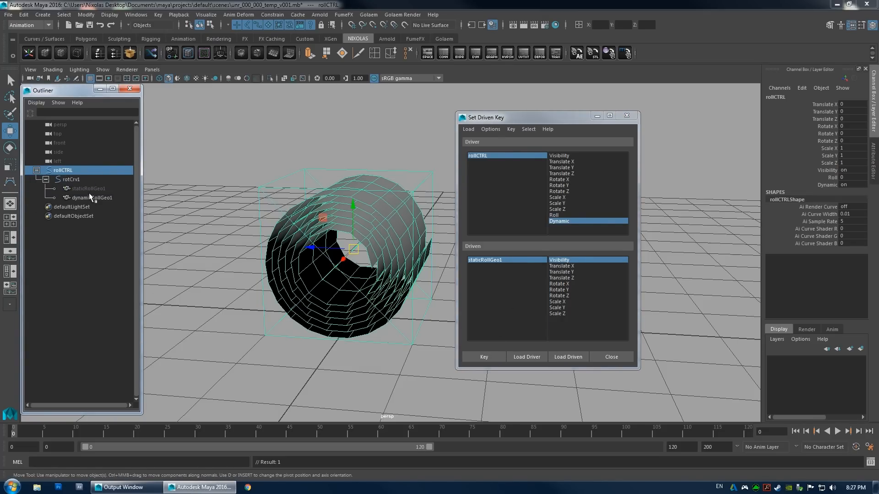
left_click(831, 185)
left_click_drag(567, 116, 662, 94)
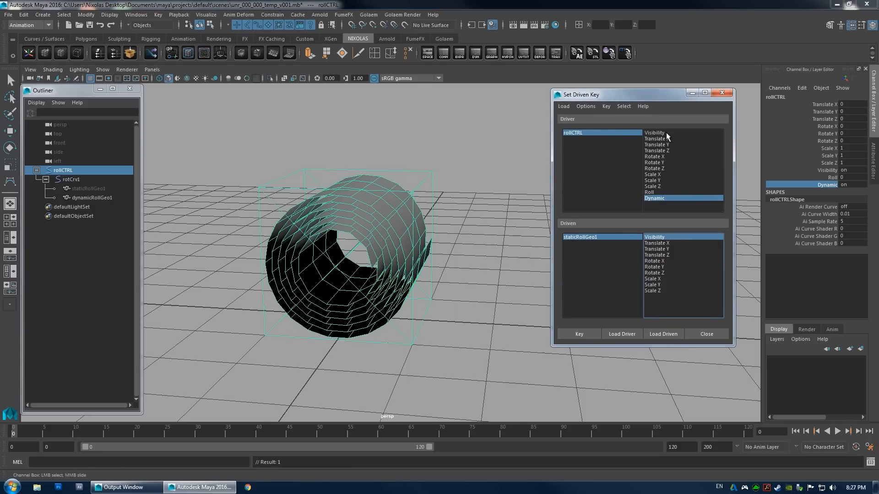
middle_click_drag(275, 183, 272, 182)
double_click(846, 183)
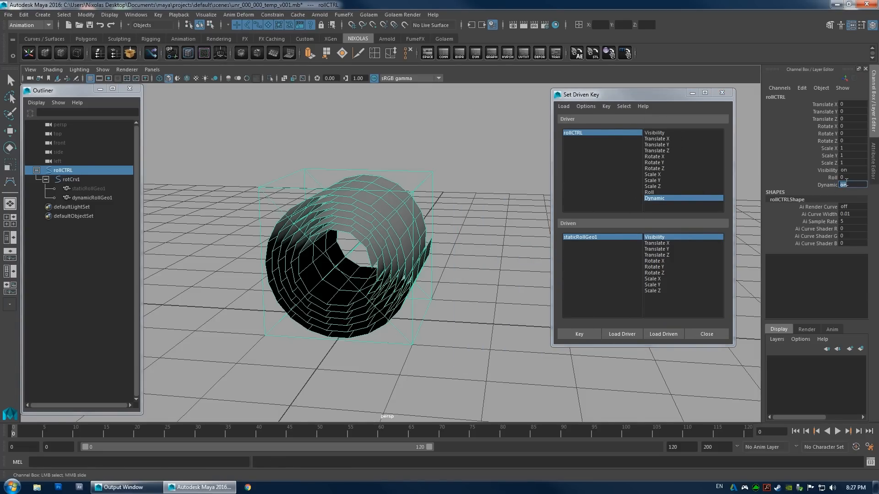
type("off")
key("Return")
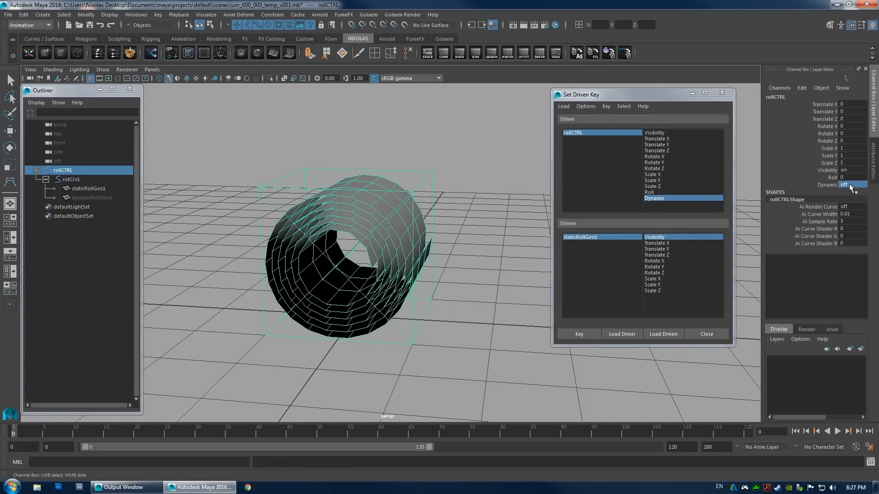
double_click(846, 184)
type("on")
key("Return")
Close the Set Driven Key window and save the scene.
left_click(715, 334)
scroll(543, 272, "down", 4)
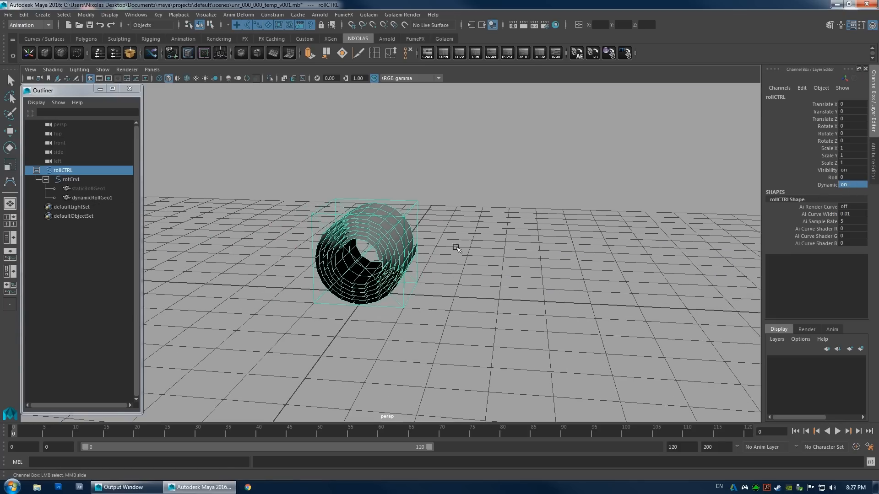
left_click(524, 240)
left_click_drag(520, 233, 483, 242, "alt")
scroll(458, 234, "up", 3)
key("ctrl+s")
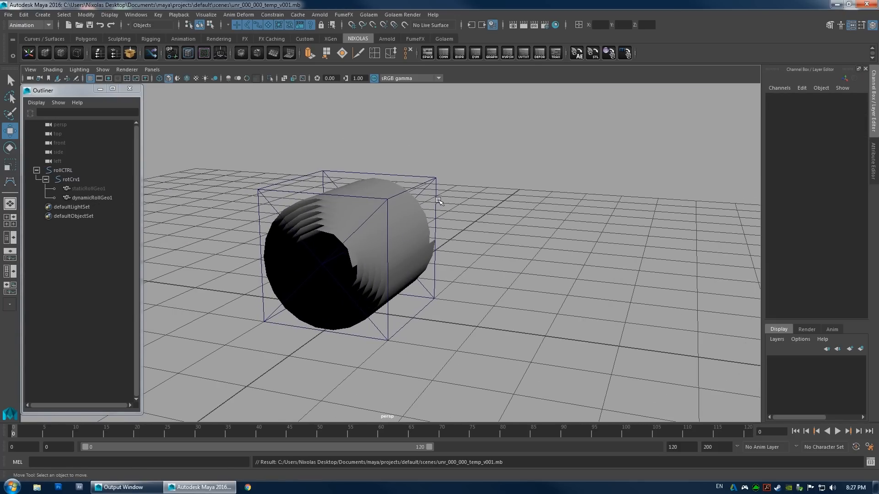
Try changing rollCTRL's Roll value while Dynamic is on, and undo the change.
left_click(435, 197)
left_click_drag(434, 202, 380, 197, "alt")
scroll(421, 199, "down", 3)
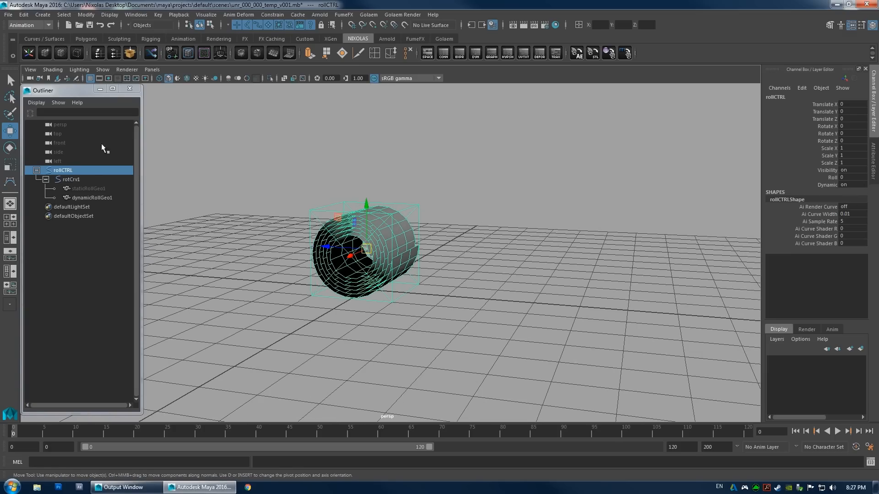
left_click(81, 198)
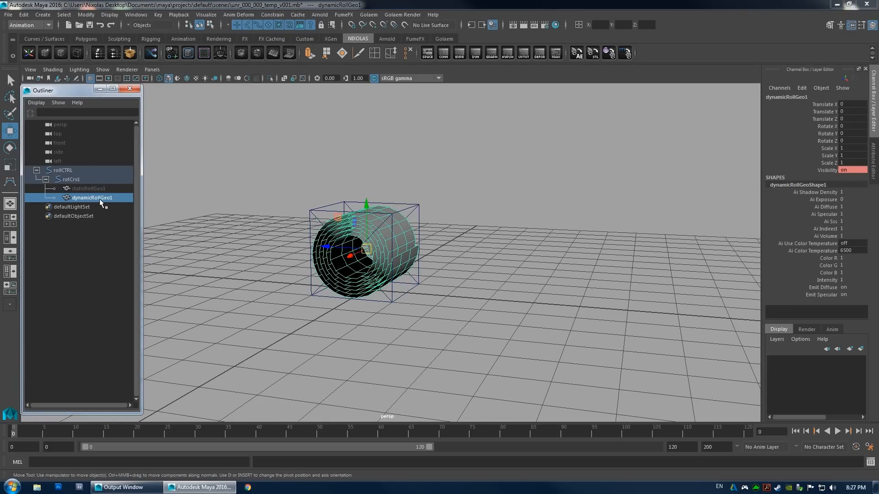
left_click(64, 170)
left_click(830, 178)
middle_click_drag(368, 193, 514, 210)
key("ctrl+z")
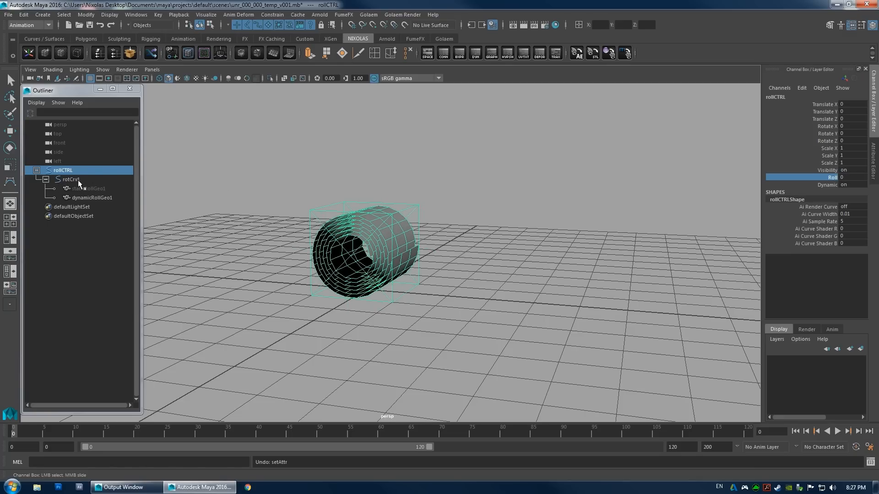
left_click(79, 182)
key("w")
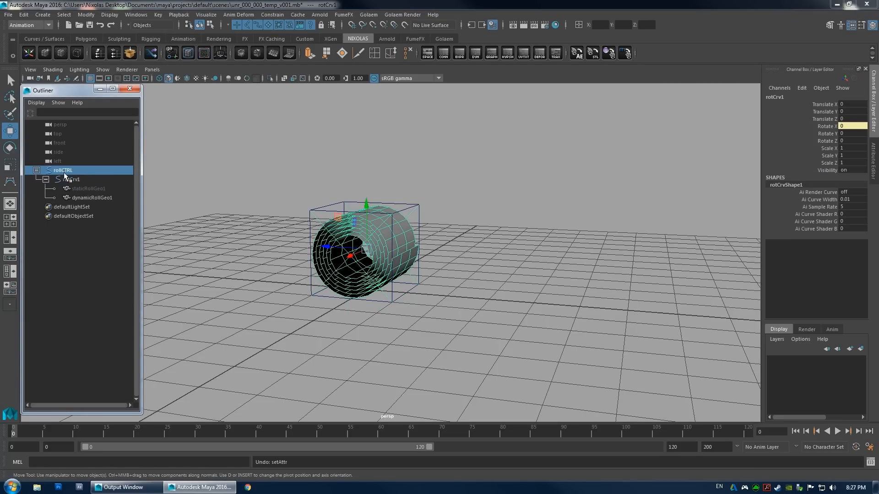
left_click(64, 173)
left_click_drag(362, 208, 494, 217, "alt")
left_click_drag(355, 204, 373, 159, "alt")
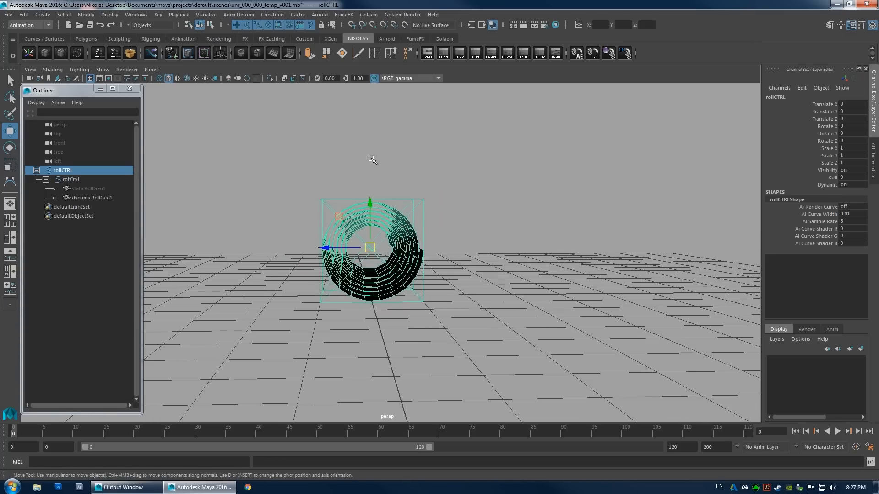
Switch to the FX menu set and convert dynamicRollGeo1 into an nCloth object.
left_click(91, 198)
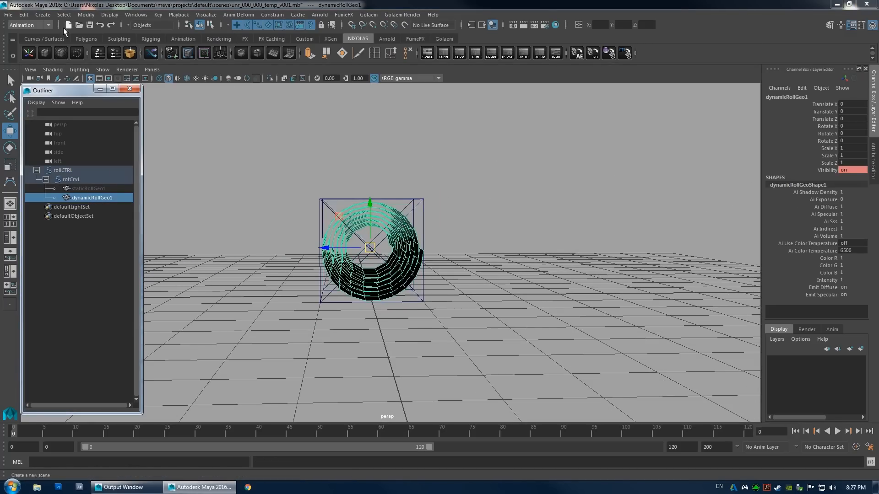
left_click(40, 24)
left_click(13, 63)
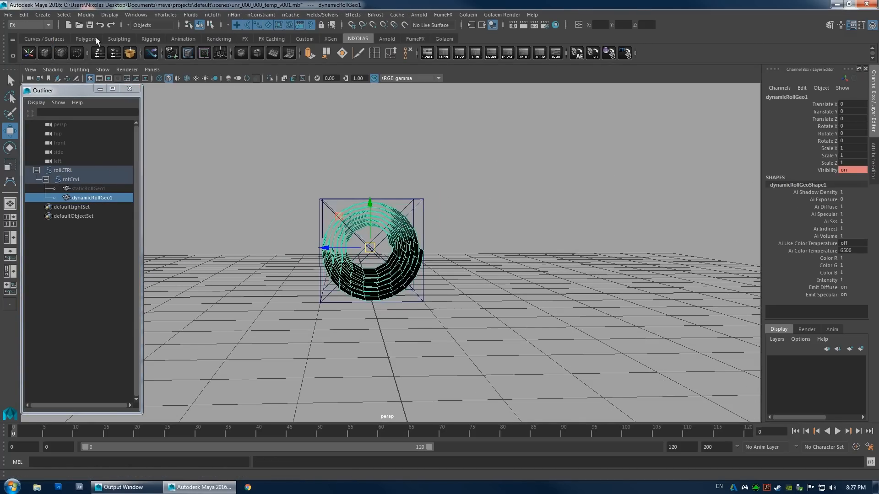
left_click(165, 14)
left_click(166, 15)
left_click(189, 15)
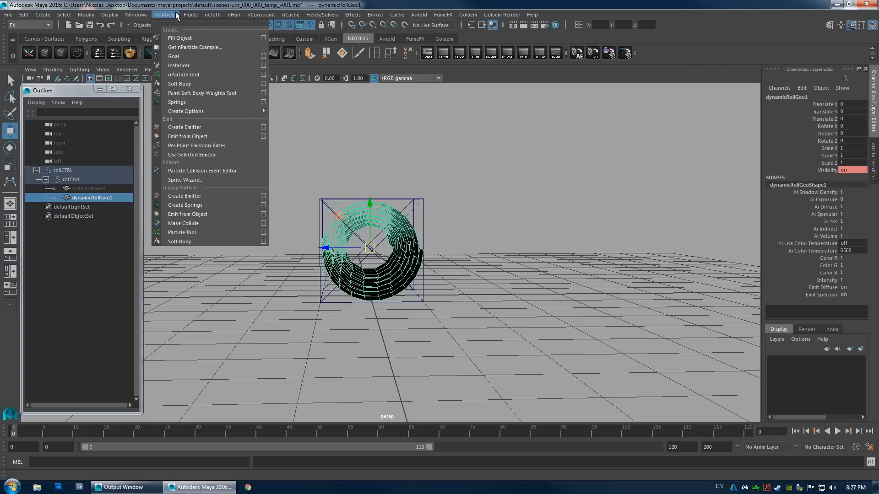
left_click(170, 15)
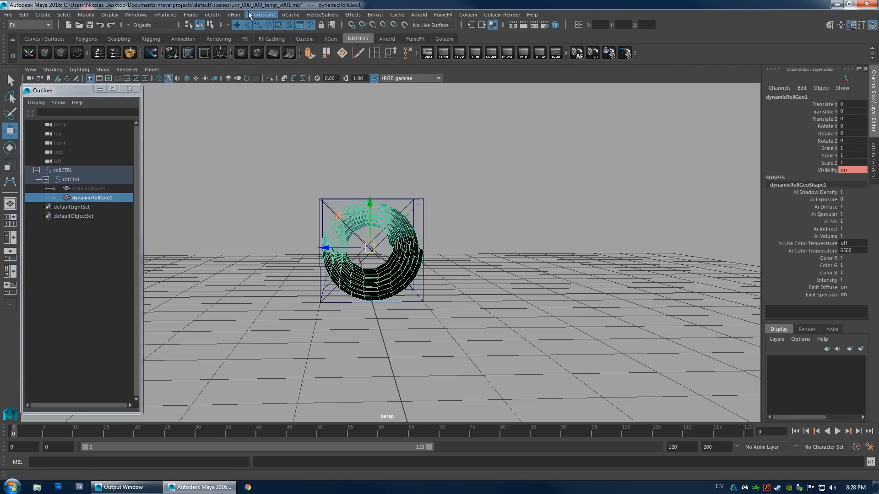
left_click(214, 16)
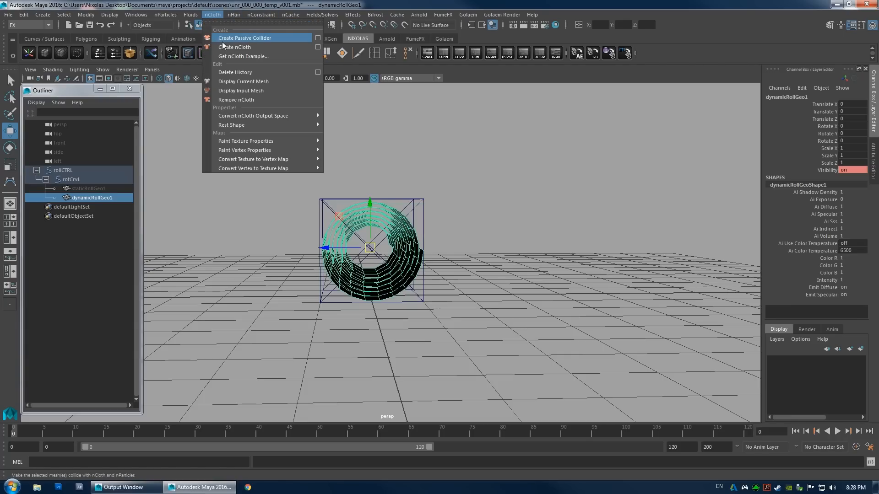
left_click(235, 47)
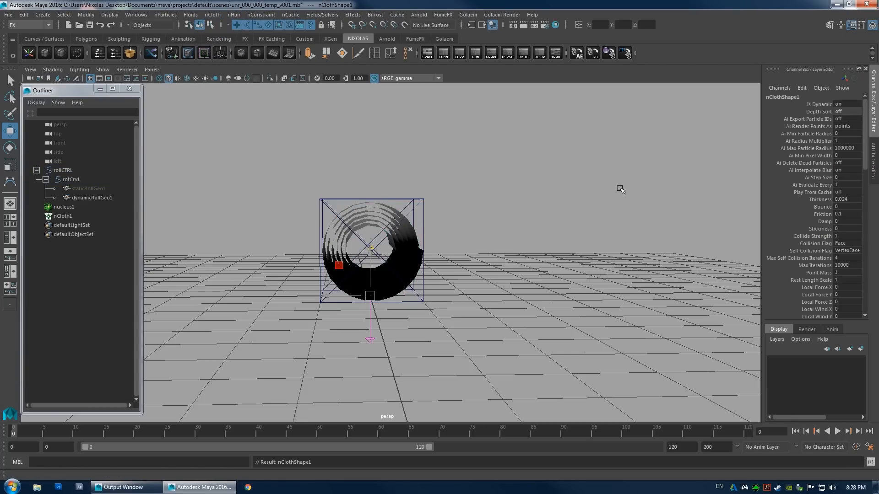
Enable the Use Plane ground plane on the nucleus1 solver and return to the channel attributes.
left_click(873, 167)
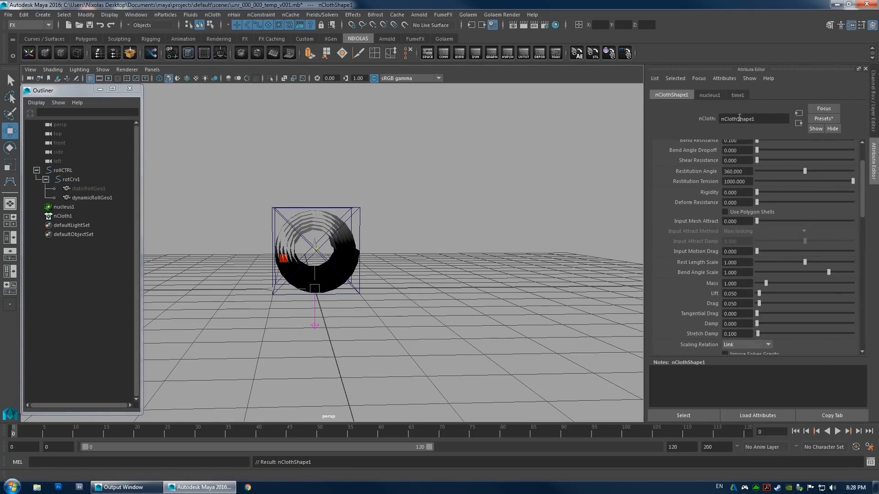
left_click_drag(415, 216, 375, 223, "alt")
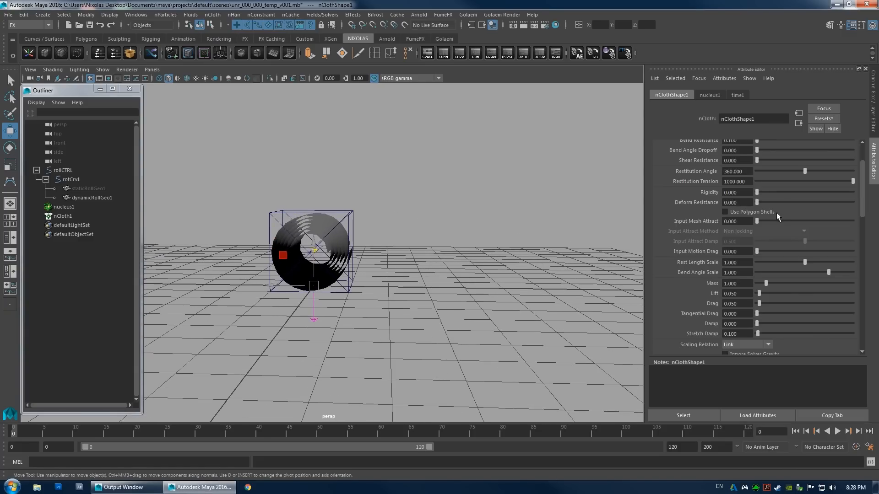
scroll(776, 213, "up", 2)
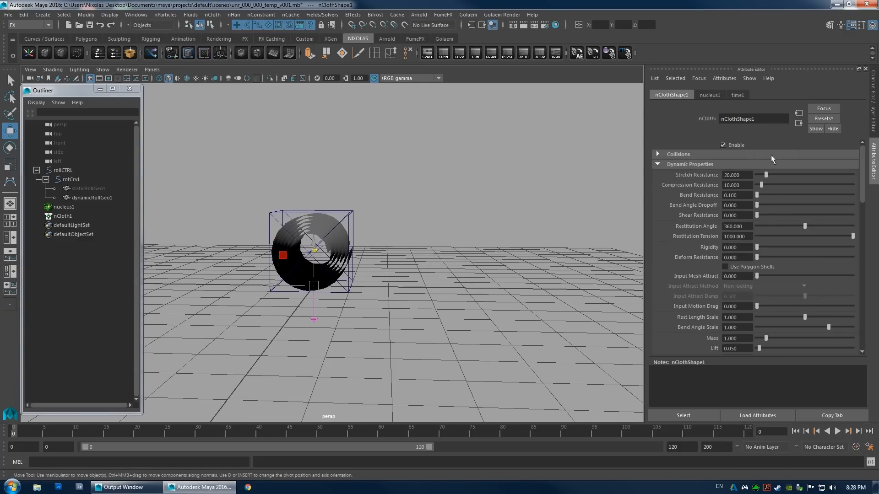
left_click(709, 95)
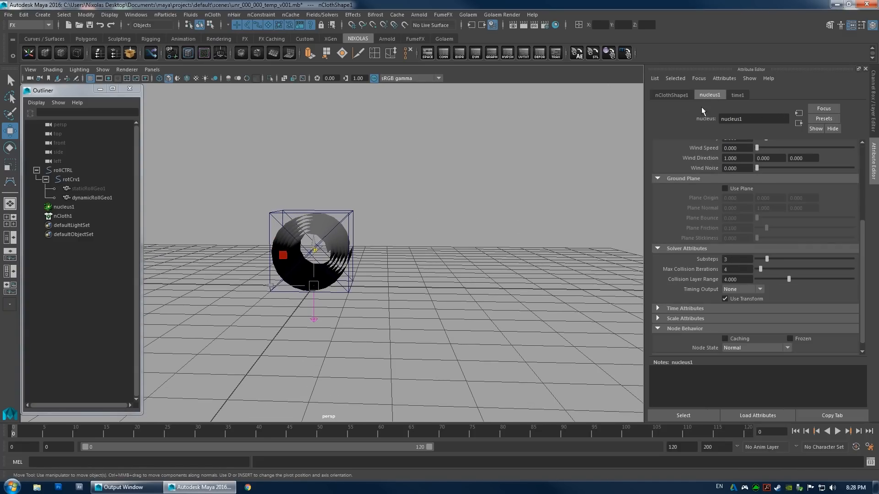
left_click(740, 188)
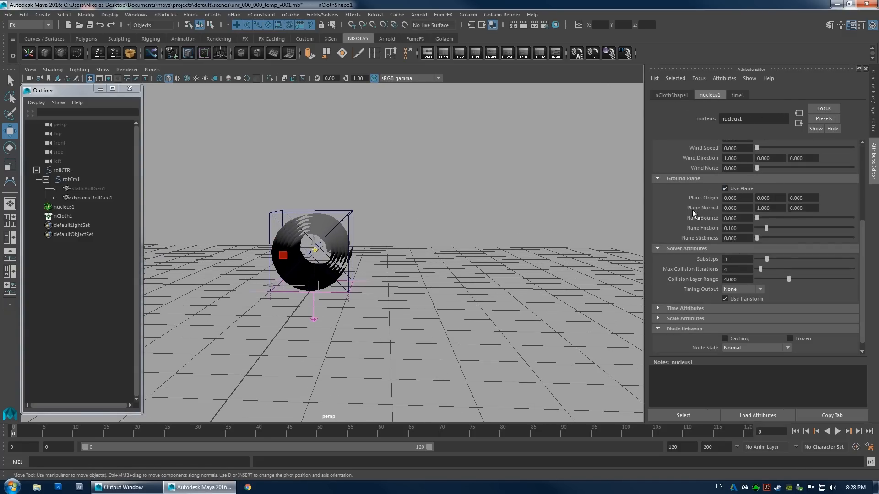
left_click(872, 120)
Simulate the nCloth roll on the ground plane with interactive playback and stop at about frame 55.
right_click_drag(485, 187, 448, 191, "alt")
left_click_drag(447, 191, 450, 201, "alt")
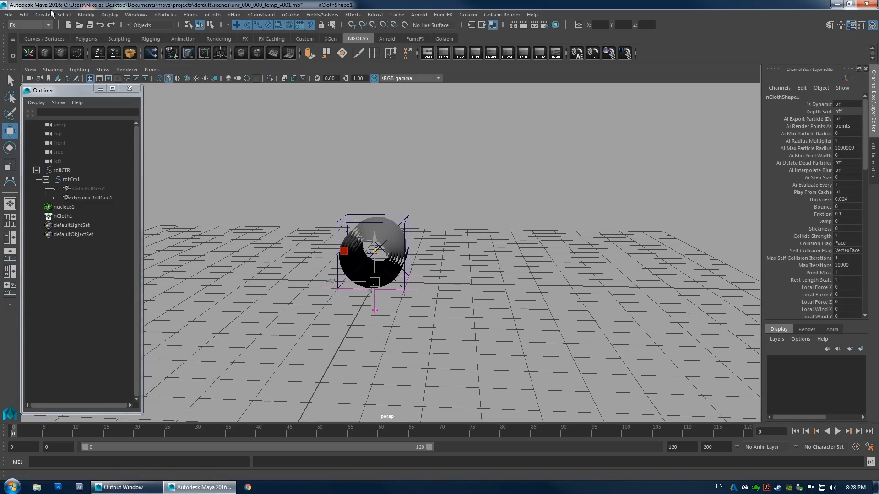
left_click(151, 53)
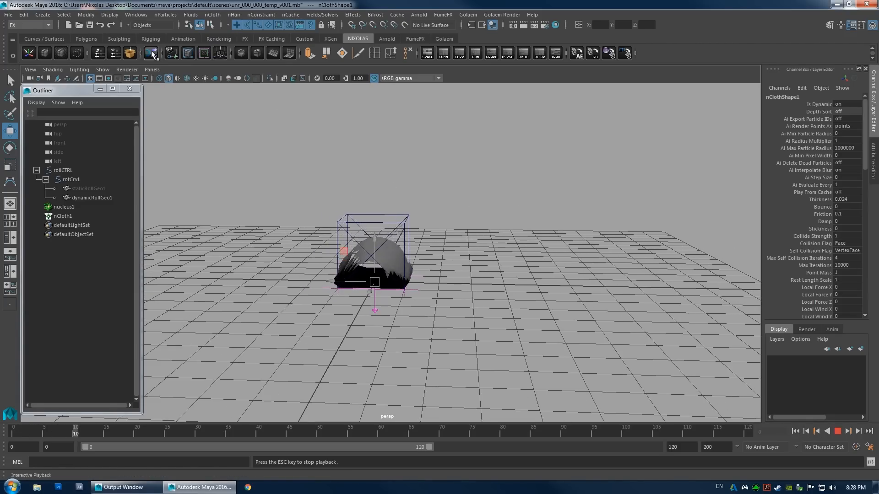
left_click(838, 431)
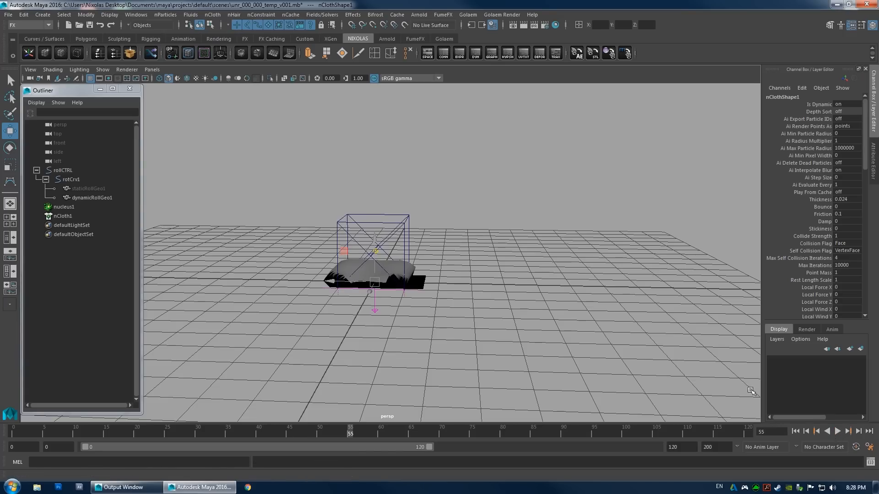
Switch rollCTRL's Dynamic attribute off and back on to compare the static roll with the simulated cloth.
left_click(61, 170)
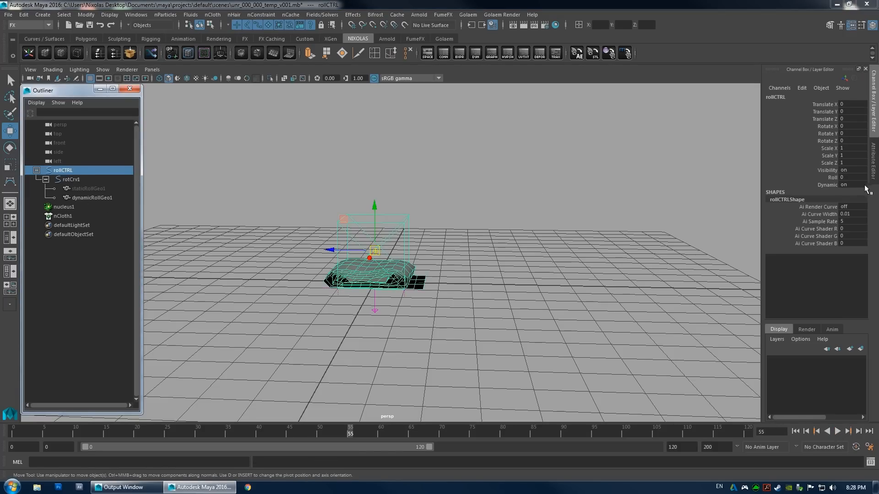
left_click(826, 185)
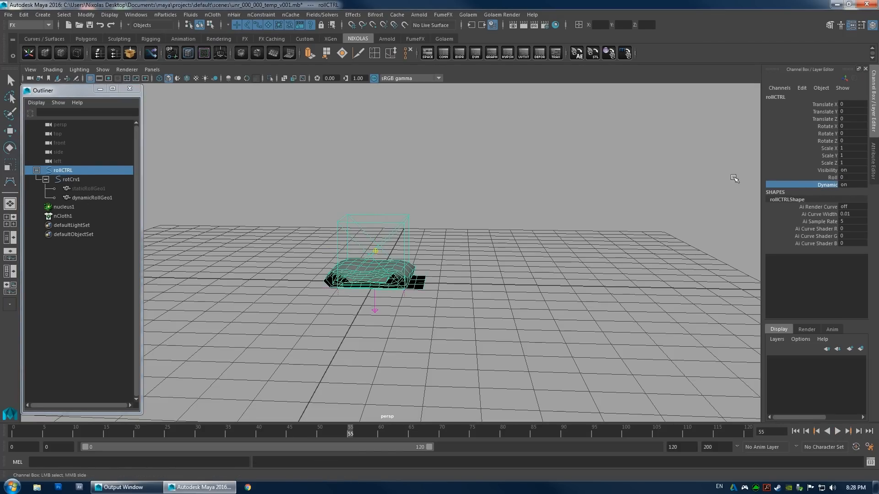
left_click(845, 183)
type("0")
key("Return")
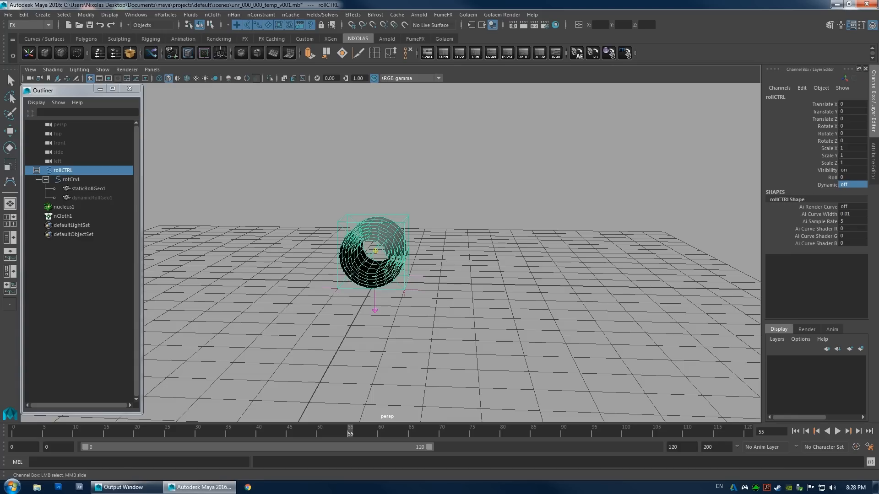
type("1")
key("Return")
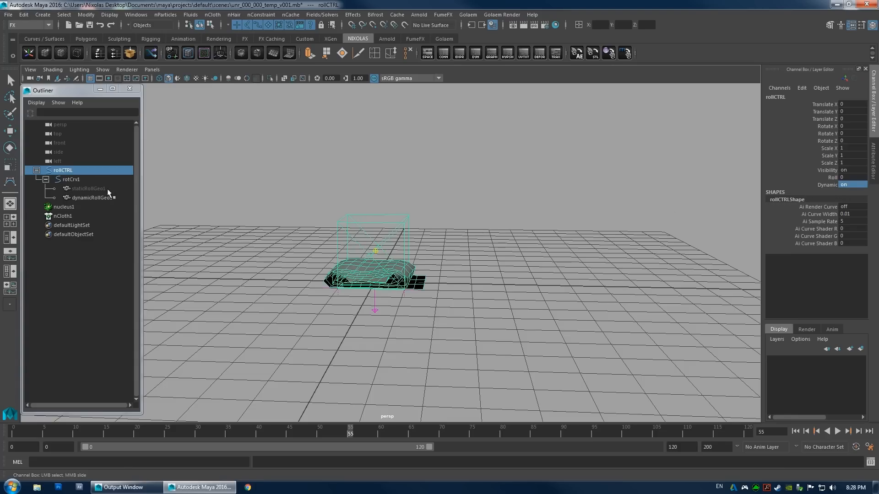
key("w")
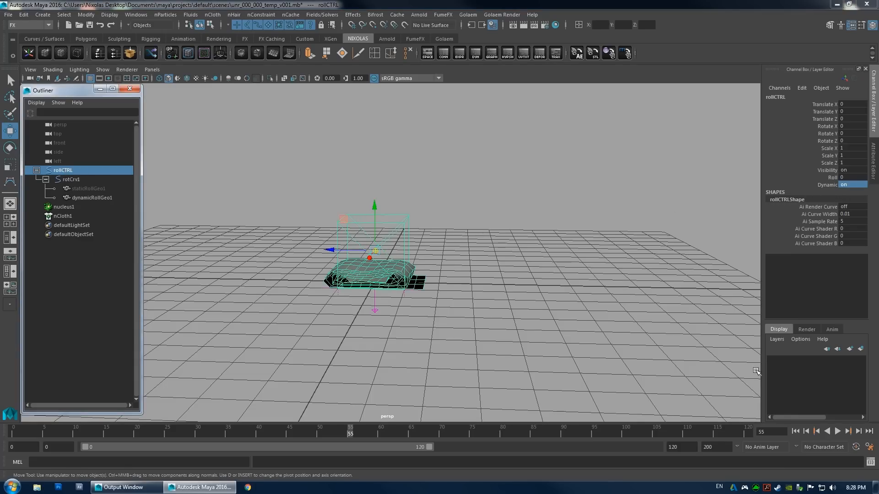
Rewind to frame 0, deselect rollCTRL and examine the rolled mesh's layers up close from several angles.
left_click(795, 432)
left_click_drag(518, 320, 446, 288, "alt")
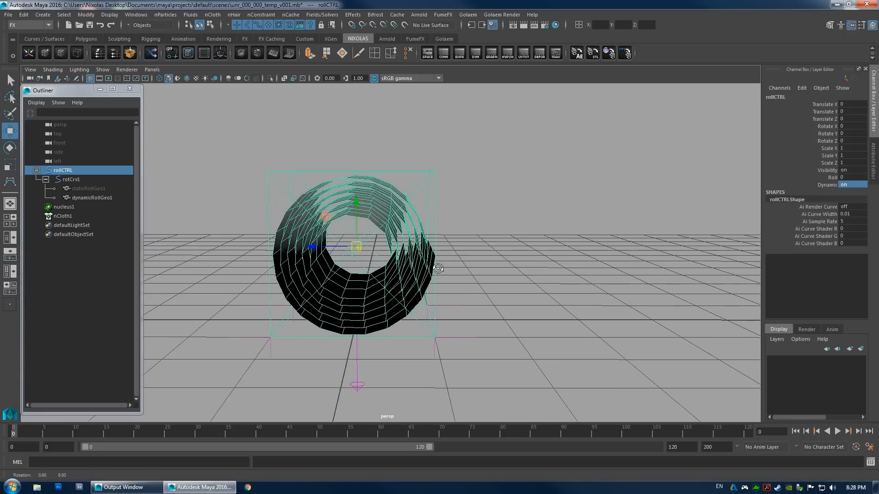
right_click_drag(446, 288, 353, 256, "alt")
mouse_move(352, 257)
left_mouse_down("alt")
mouse_move(269, 270)
mouse_move(366, 257)
left_mouse_up("alt")
right_click_drag(366, 256, 322, 227, "alt")
left_click_drag(323, 226, 400, 222, "alt")
left_click(393, 240)
right_click_drag(401, 222, 478, 253, "alt")
left_click_drag(479, 253, 511, 277, "alt")
right_click_drag(510, 277, 426, 247, "alt")
left_click_drag(425, 247, 453, 202, "alt")
left_click_drag(575, 219, 366, 237, "alt")
scroll(366, 237, "down", 3)
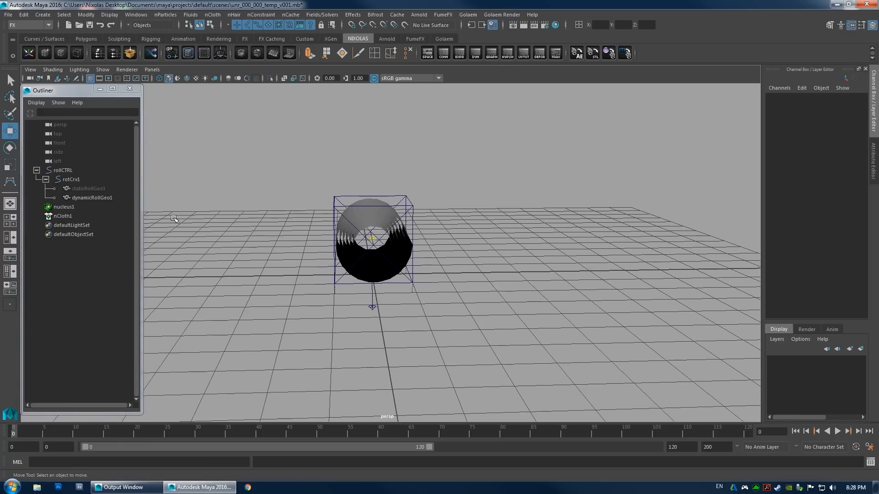
Open Hypershade and create a Ramp texture node.
left_click(62, 216)
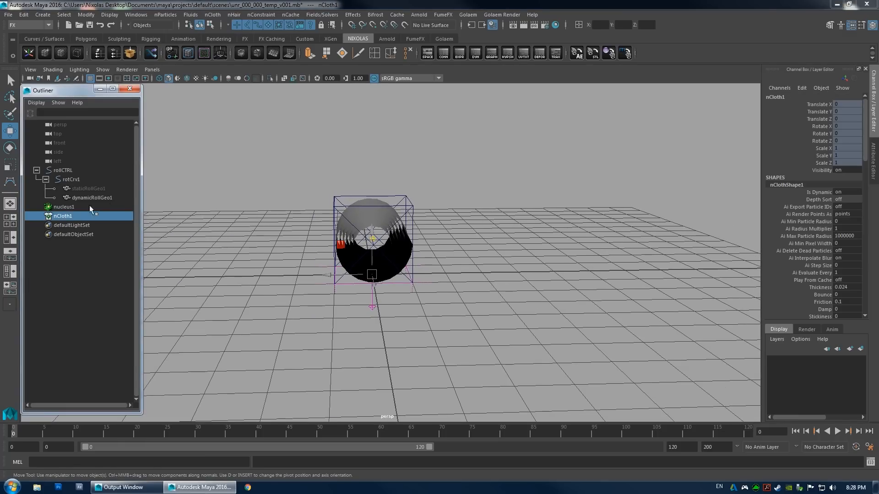
left_click(508, 53)
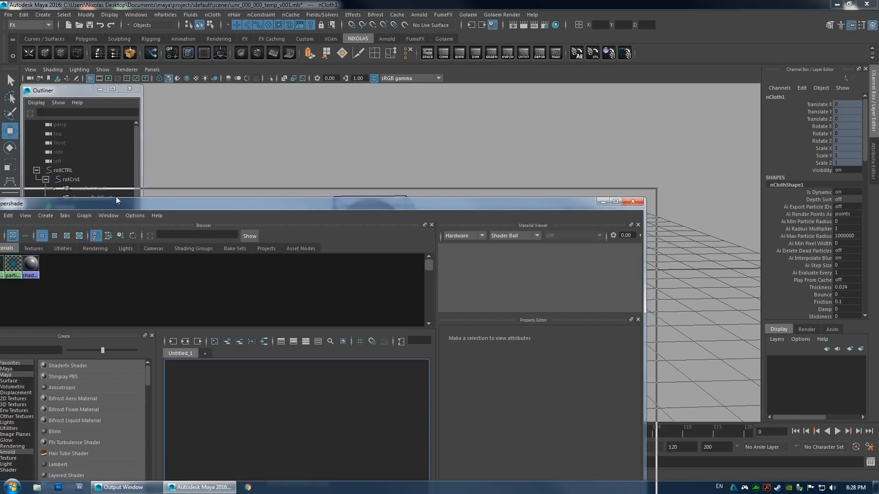
type("ramp")
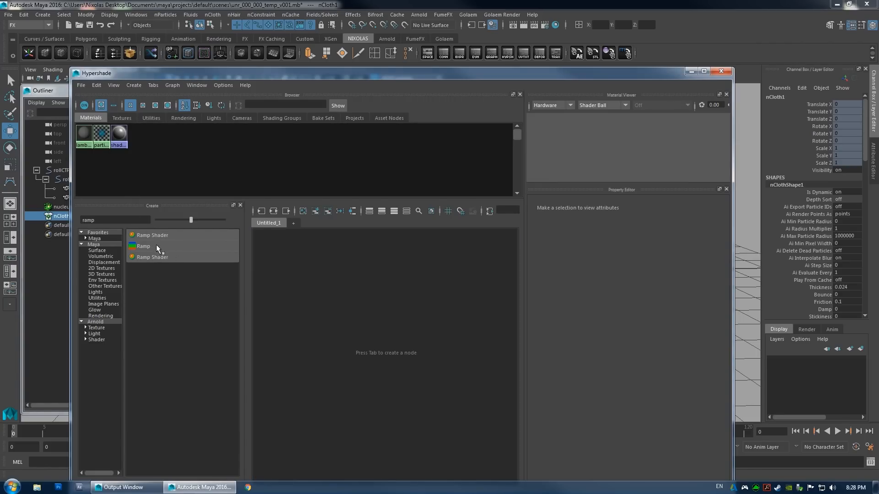
left_click(156, 247)
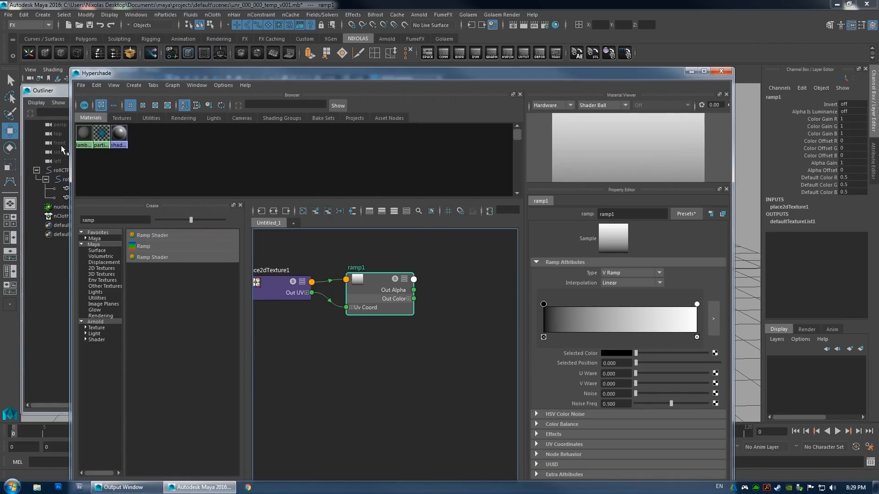
Set Input Mesh Attract to 1 in the Dynamic Properties of nCloth1's shape.
left_click(55, 91)
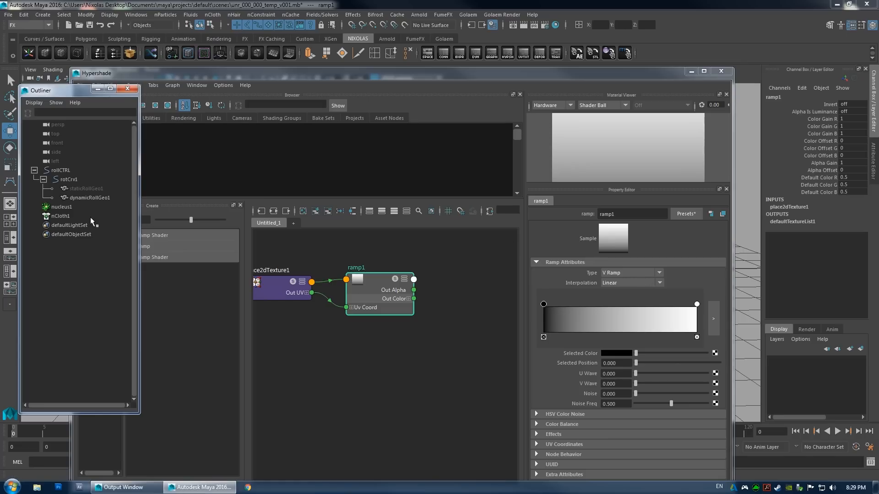
left_click(63, 216)
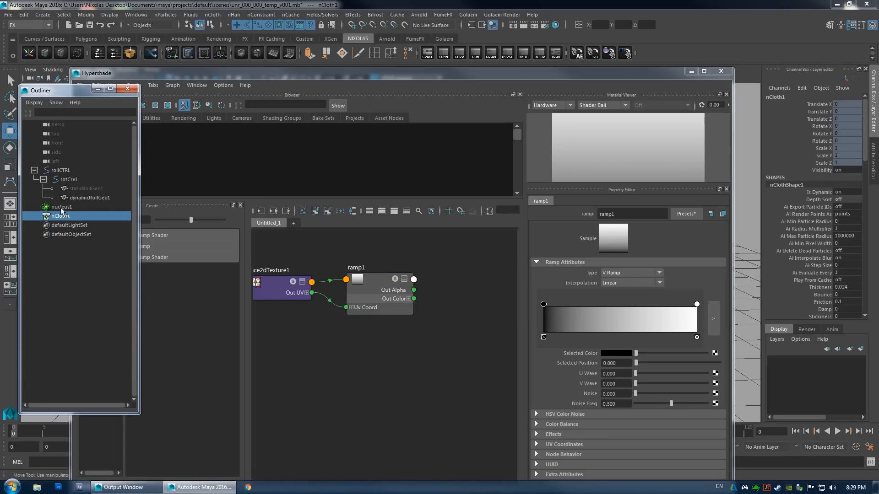
left_click(62, 208)
left_click(61, 217)
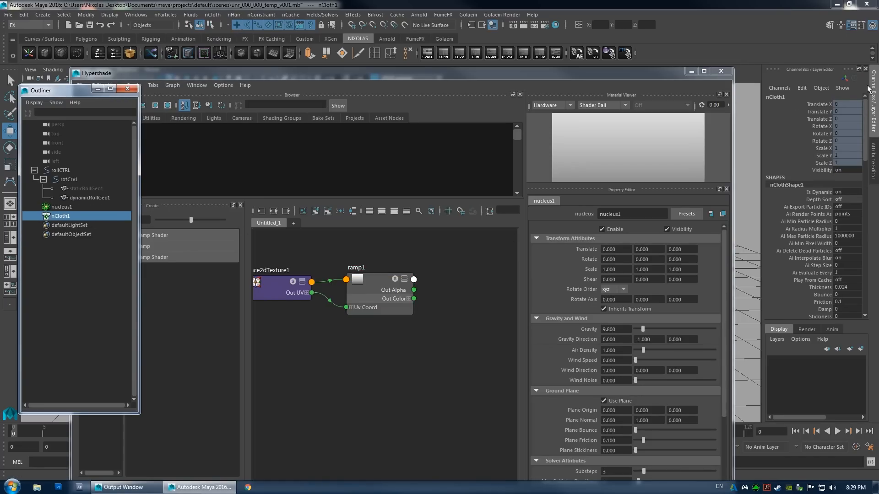
left_click(873, 160)
left_click_drag(622, 68, 536, 49)
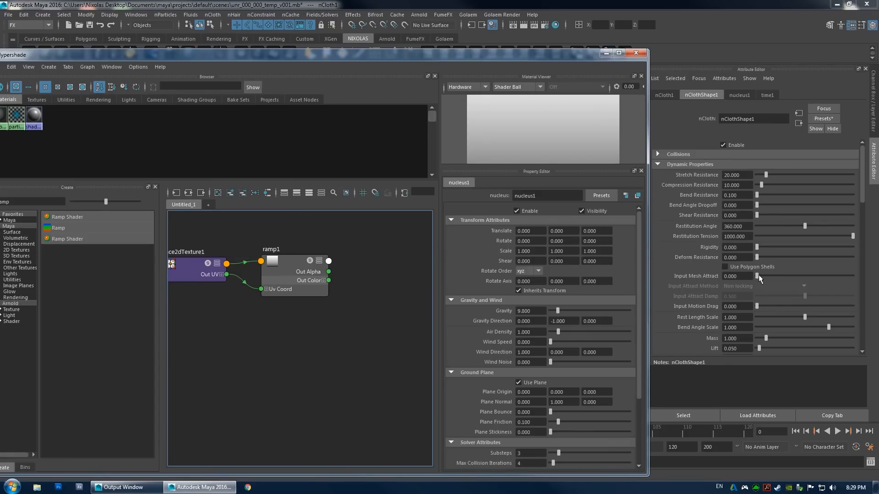
left_click_drag(757, 276, 870, 279)
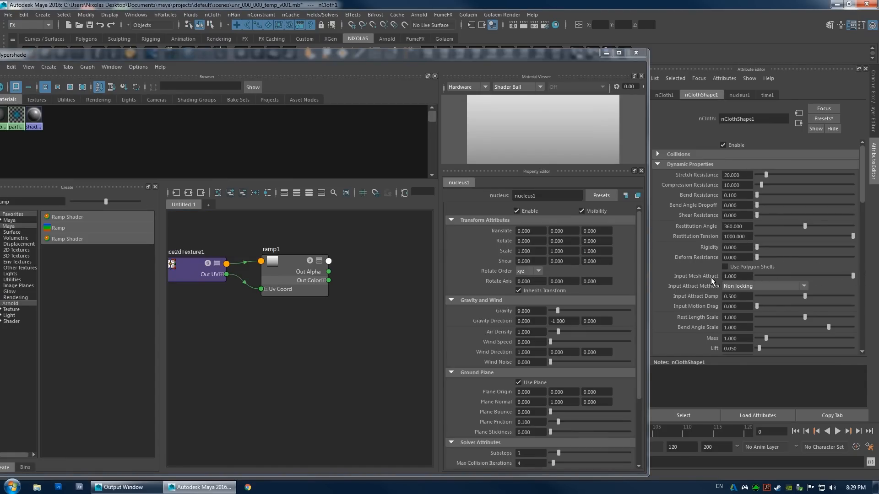
Connect the ramp1 texture to the nCloth shape's Input Attract Map.
scroll(750, 260, "down", 10)
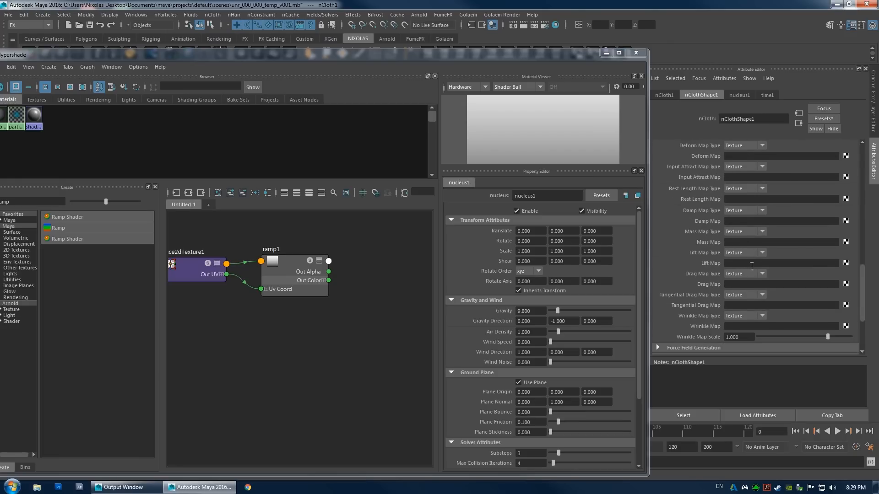
scroll(725, 183, "down", 6)
scroll(710, 175, "up", 1)
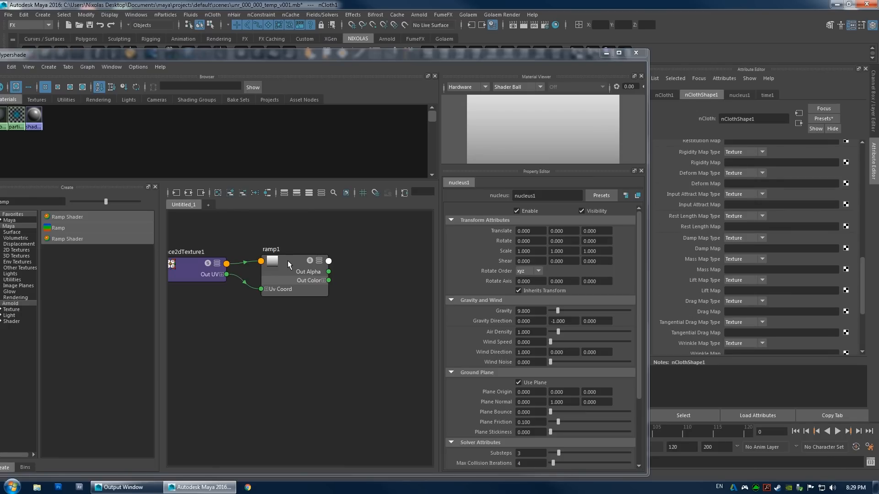
middle_click_drag(288, 264, 686, 204)
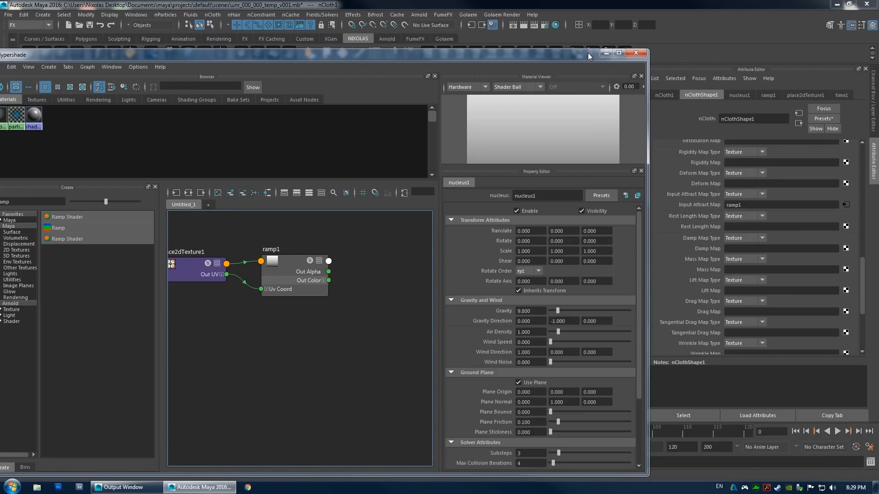
Display the UV layout of the dynamicRollGeo1 mesh in the UV Editor beside the viewport.
left_click_drag(588, 54, 583, 336)
right_click_drag(213, 205, 339, 208, "alt")
left_click_drag(338, 208, 401, 182, "alt")
left_click(341, 206)
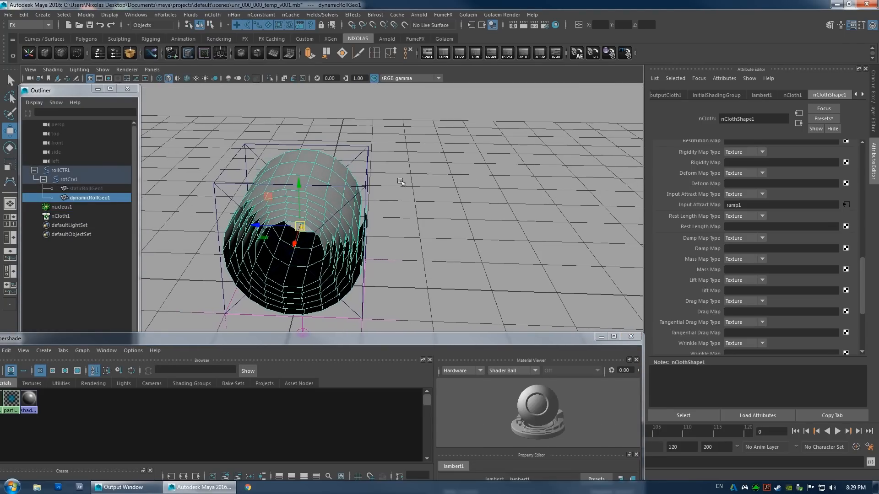
left_click(523, 52)
left_click_drag(372, 64, 555, 55)
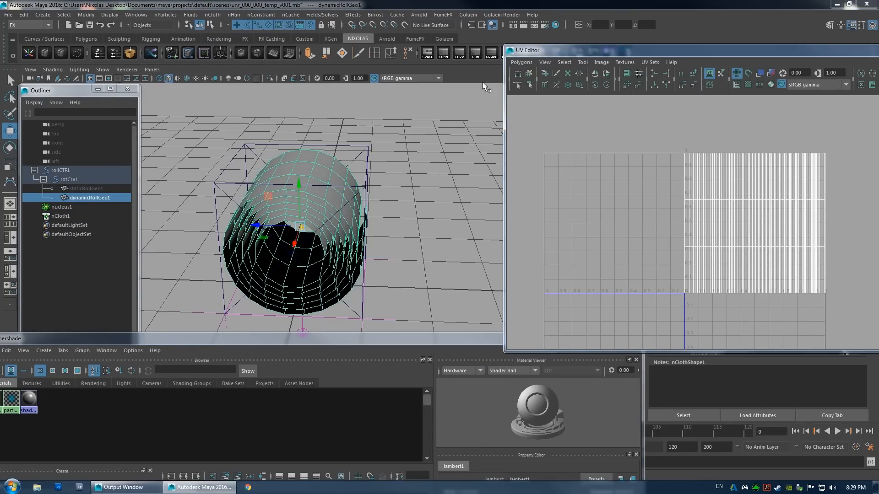
Select edges at the roll's outer and inner ends to examine where each end lies in UV space.
right_click_drag(348, 192, 398, 232, "alt")
left_click_drag(360, 204, 348, 182, "alt")
right_click_drag(348, 182, 339, 163)
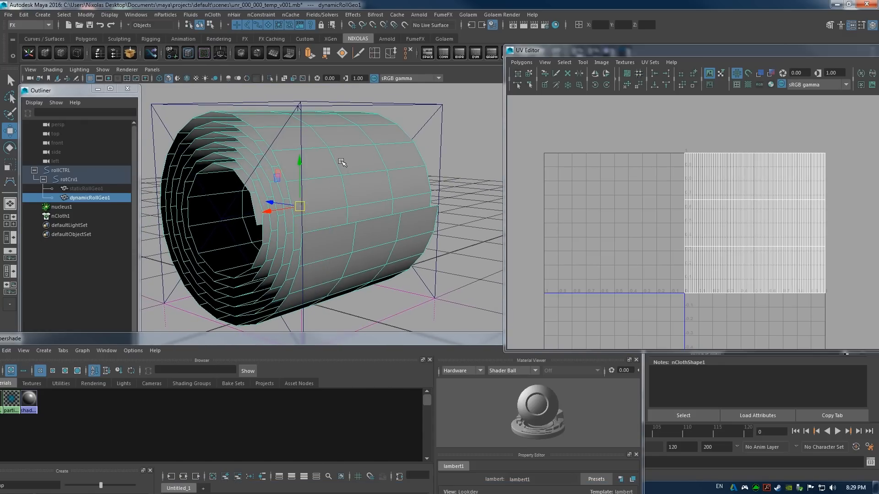
left_click(324, 225)
left_click(423, 215)
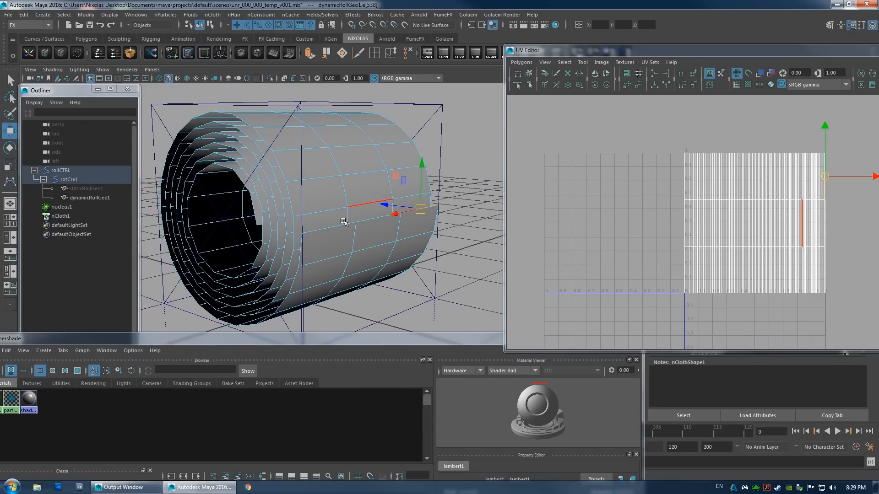
double_click(334, 228, "shift")
middle_click_drag(680, 222, 598, 217, "alt")
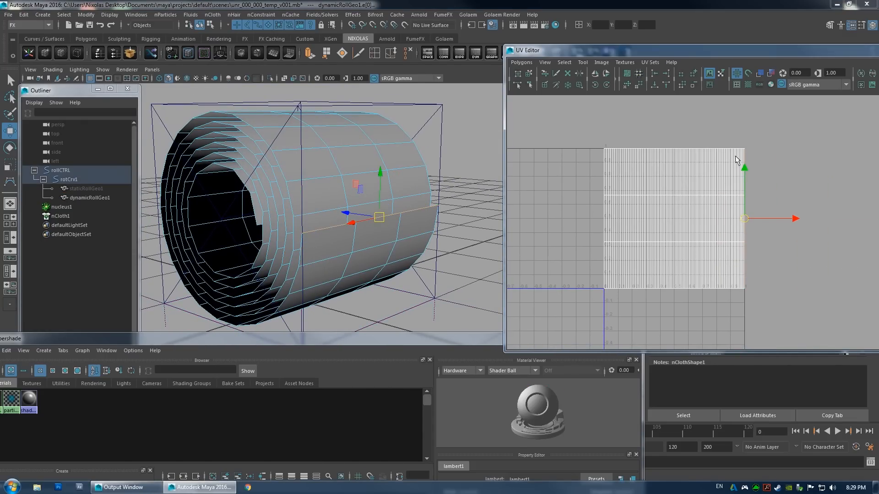
left_click(332, 256)
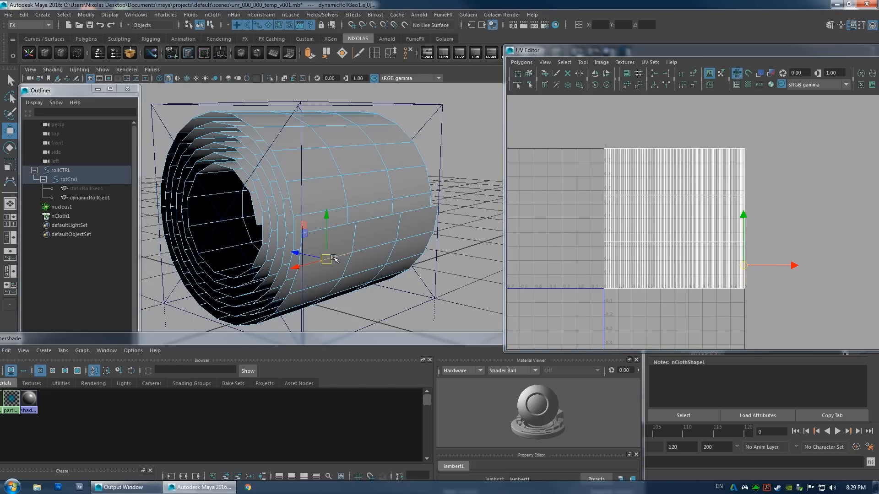
left_click(420, 237)
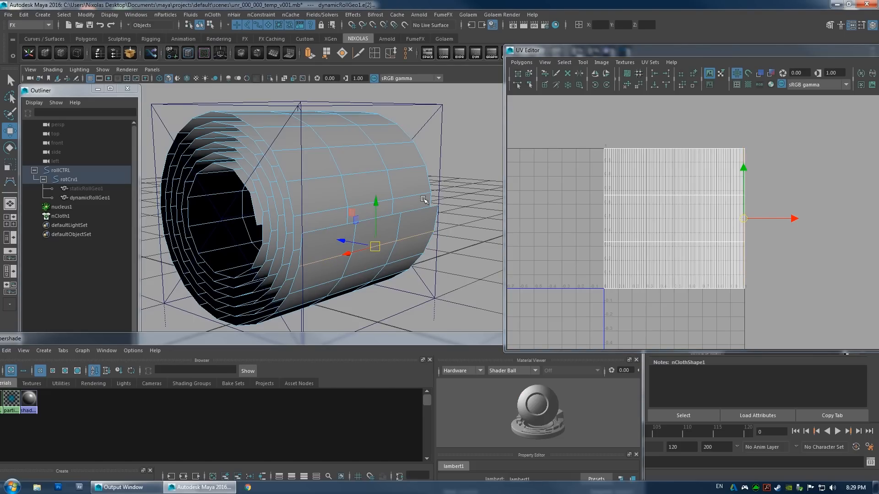
left_click_drag(341, 252, 293, 229, "alt")
left_click(293, 229)
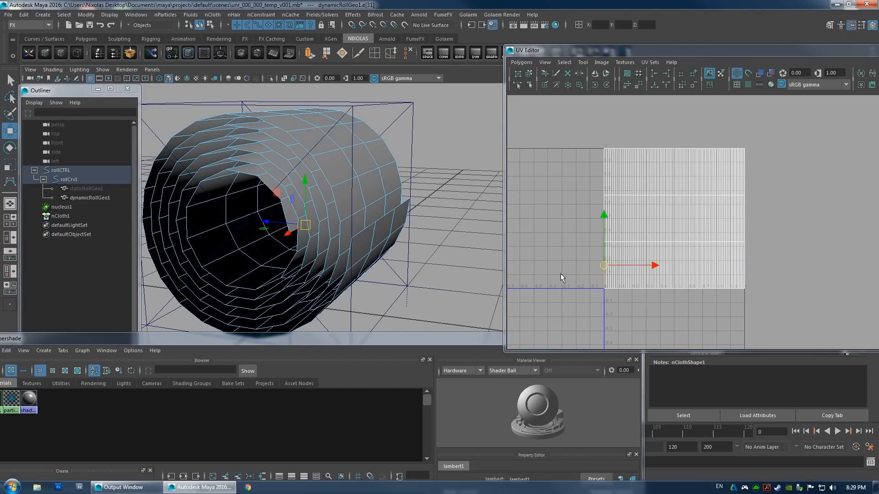
Change the type of the ramp1 texture to U Ramp in Hypershade.
double_click(437, 340)
left_click(238, 298)
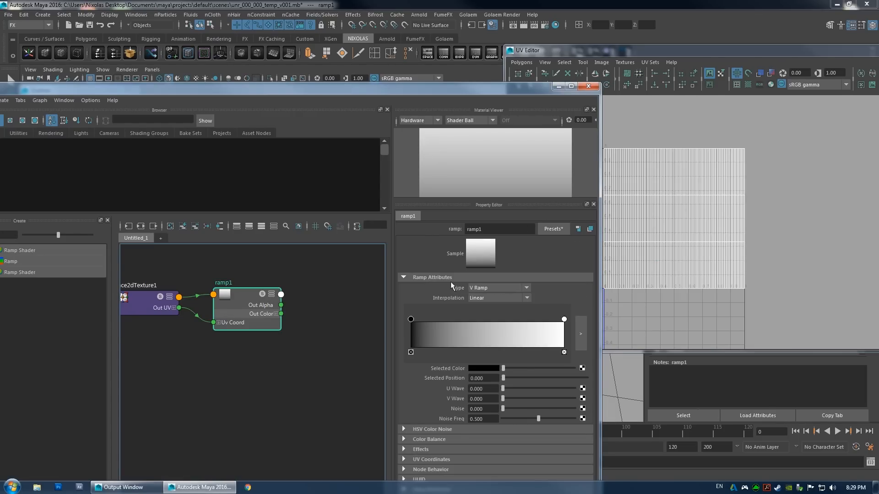
left_click(479, 287)
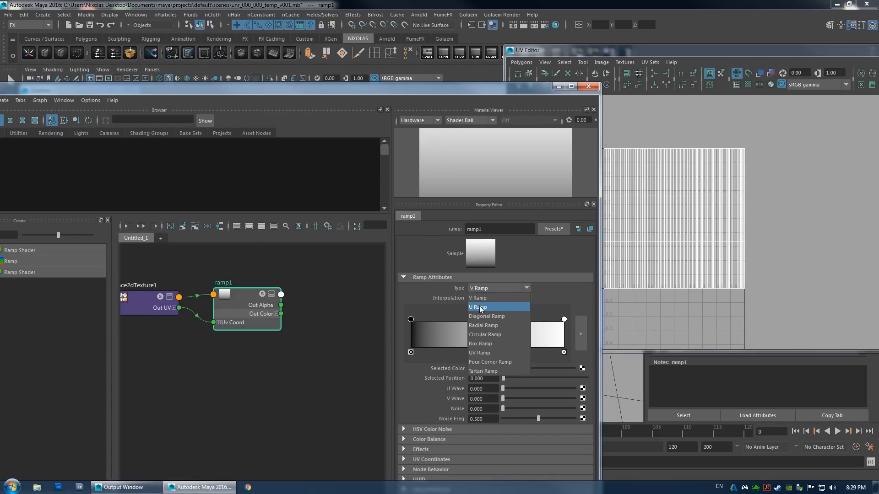
left_click(476, 306)
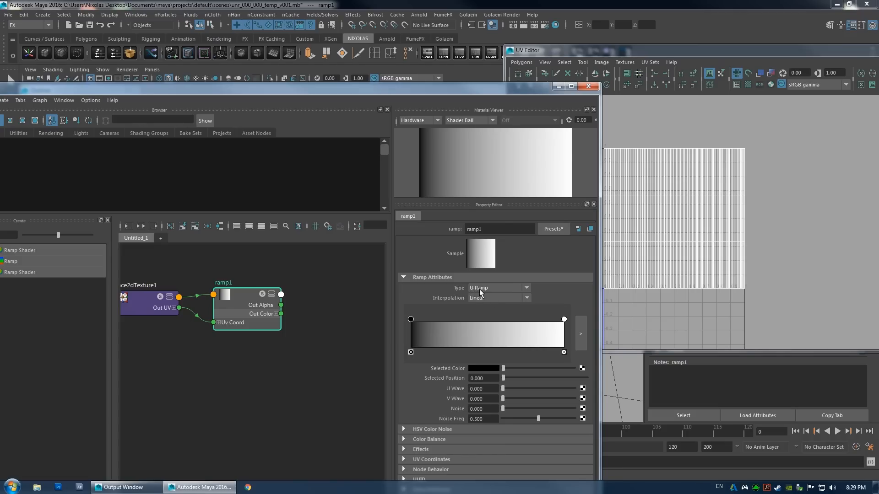
Rearrange ramp1's color stops so white comes first and black starts at 0.952, with Interpolation set to None.
left_click_drag(465, 88, 602, 103)
left_click_drag(602, 103, 501, 42)
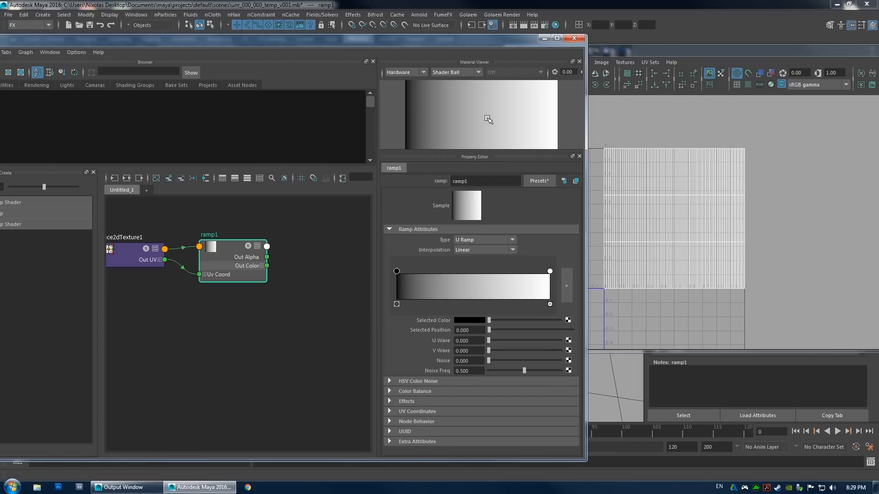
left_click_drag(396, 272, 416, 275)
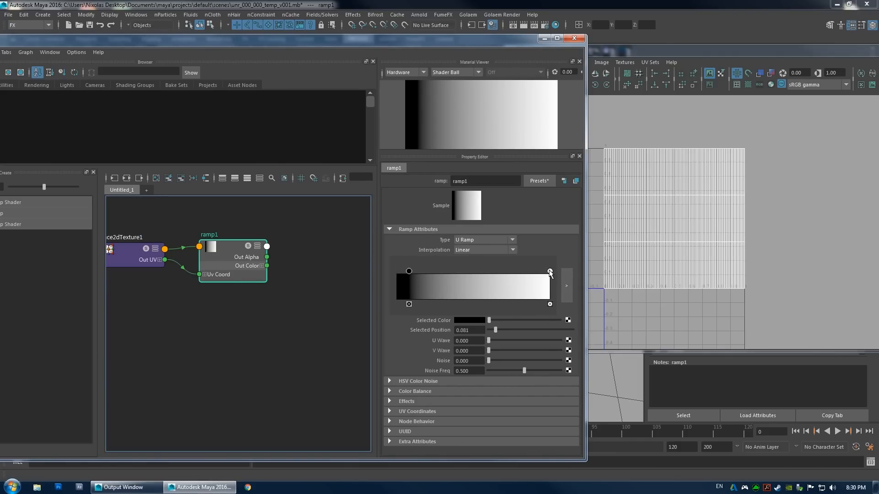
left_click_drag(549, 272, 525, 277)
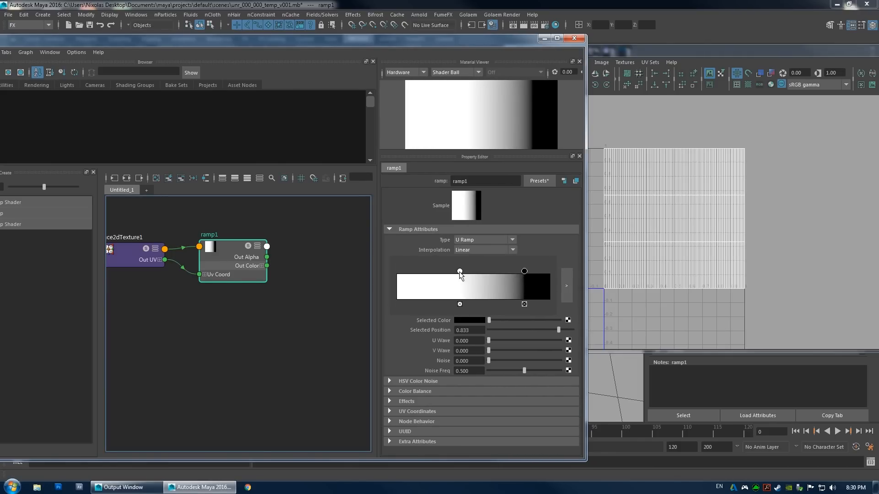
left_click_drag(460, 272, 542, 302)
left_click(478, 249)
left_click(467, 256)
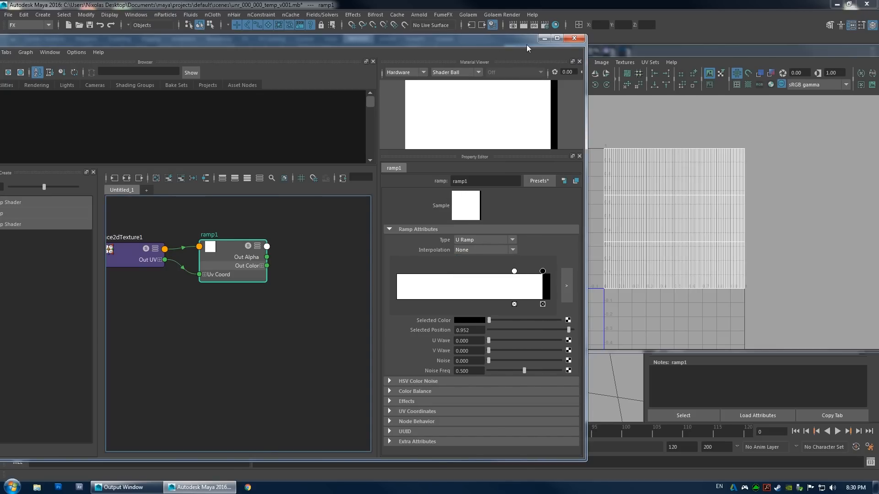
Minimize Hypershade, return the roll mesh to object mode and play the cloth simulation.
left_click(544, 38)
left_click_drag(363, 177, 399, 241, "alt")
right_click_drag(342, 200, 386, 188)
left_click(838, 432)
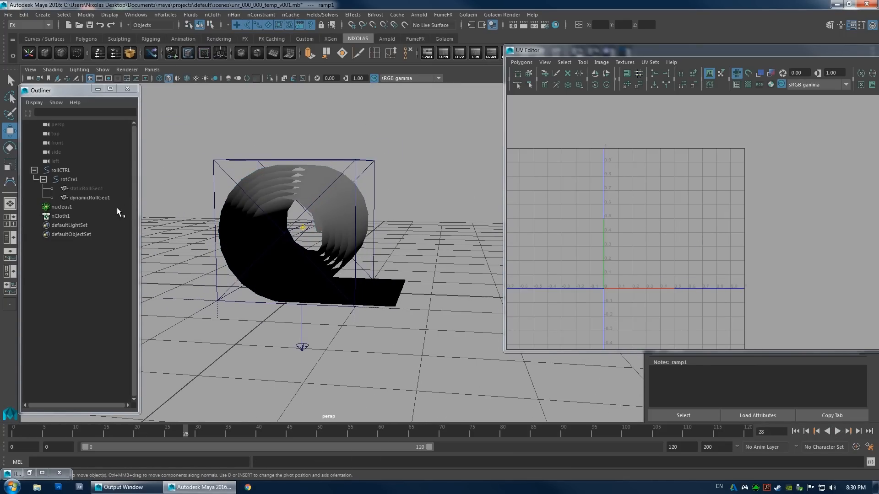
Raise the rollCTRL control to about 1.4 units in Y while the simulation plays.
left_click(64, 171)
key("alt+v")
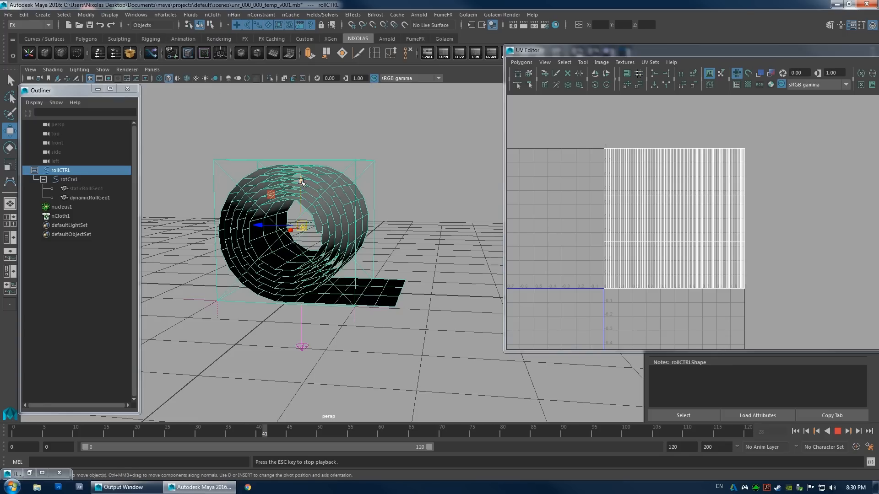
left_click_drag(310, 183, 309, 89)
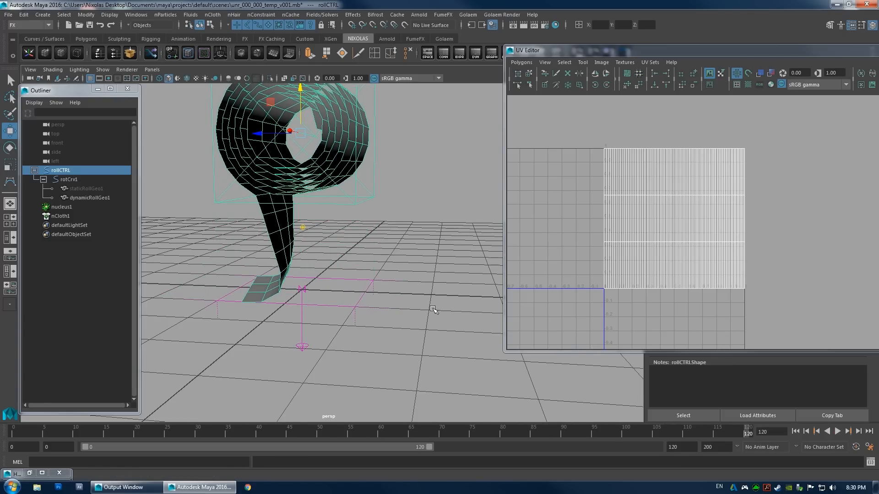
Replay the cloth simulation from frame 0 with the roll raised, and return to the start.
left_click(795, 432)
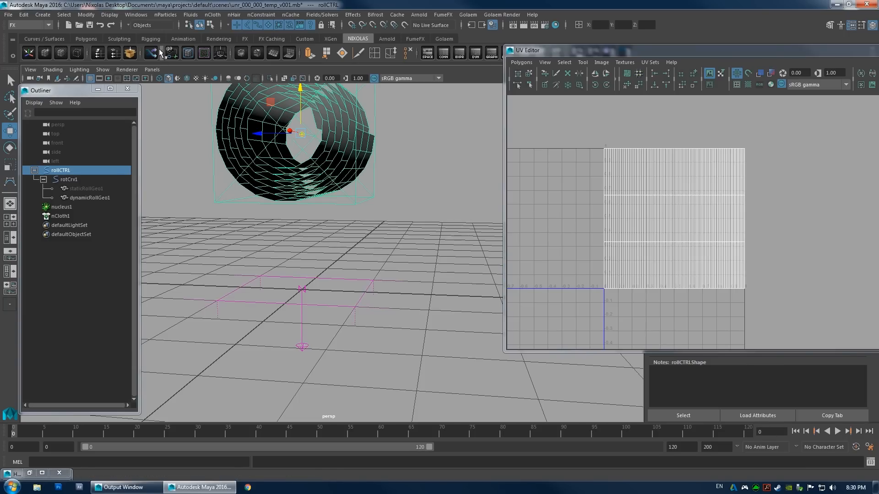
key("alt+v")
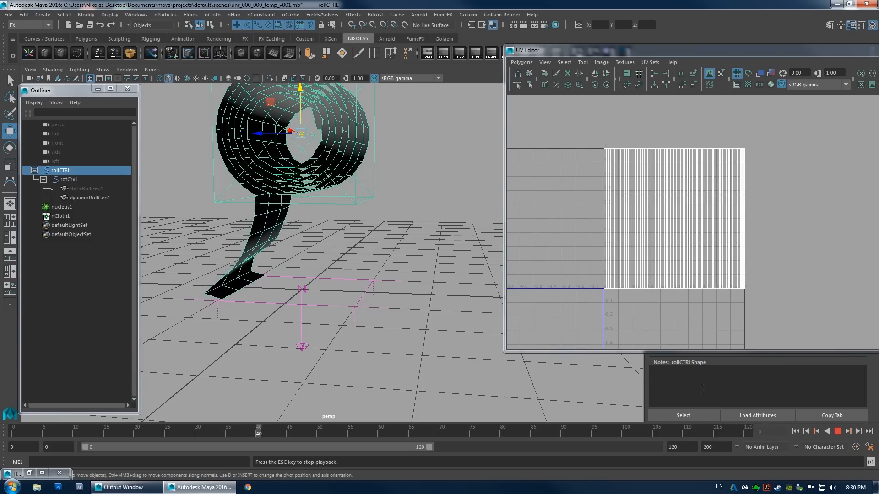
left_click(795, 431)
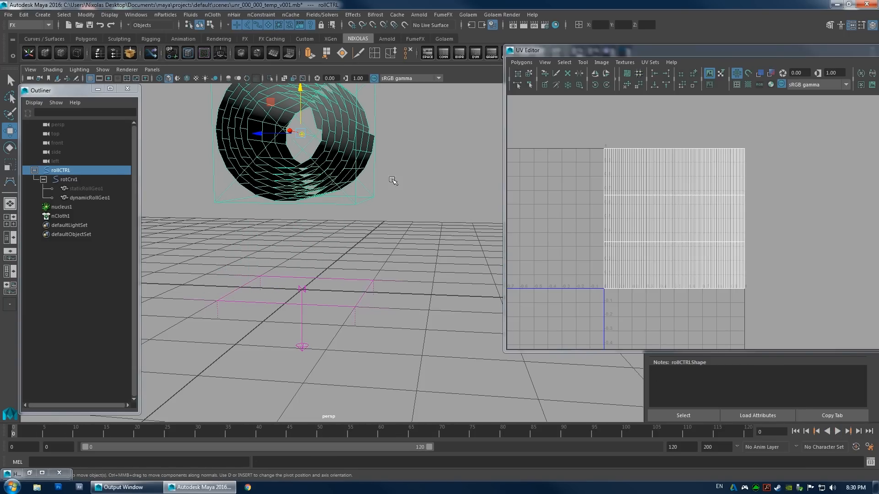
Close the UV Editor, show the Channel Box and set rollCTRL's Translate Y to 0.
left_click(510, 51)
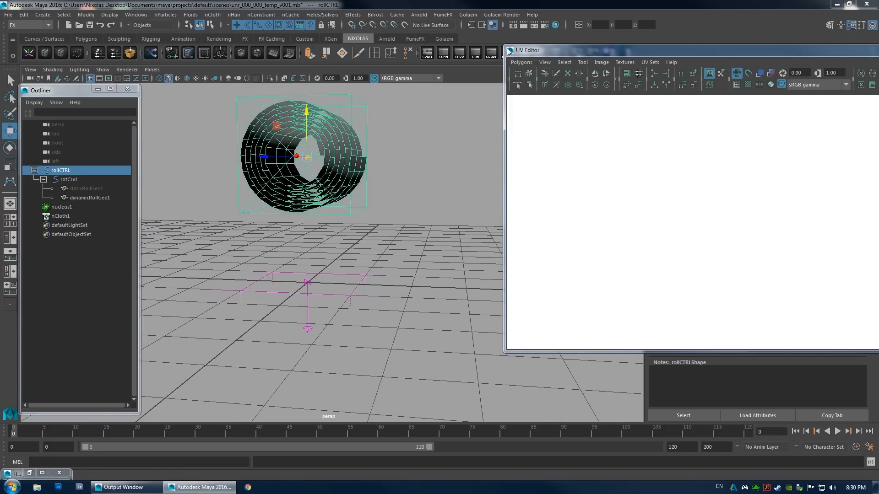
double_click(510, 51)
left_click(874, 119)
left_click(849, 113)
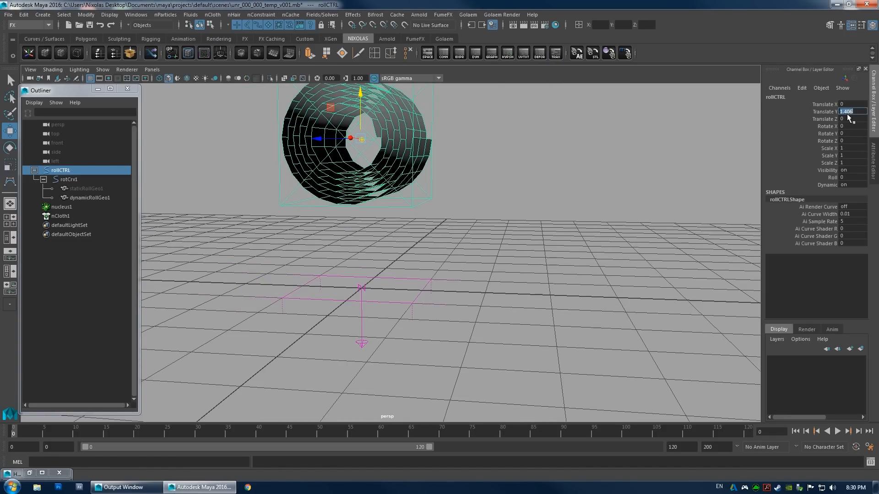
type("0")
key("Return")
Set ramp1's Interpolation to Linear in Hypershade and move its white stop to 0.910, with the black stop at the ramp's end.
left_click(29, 473)
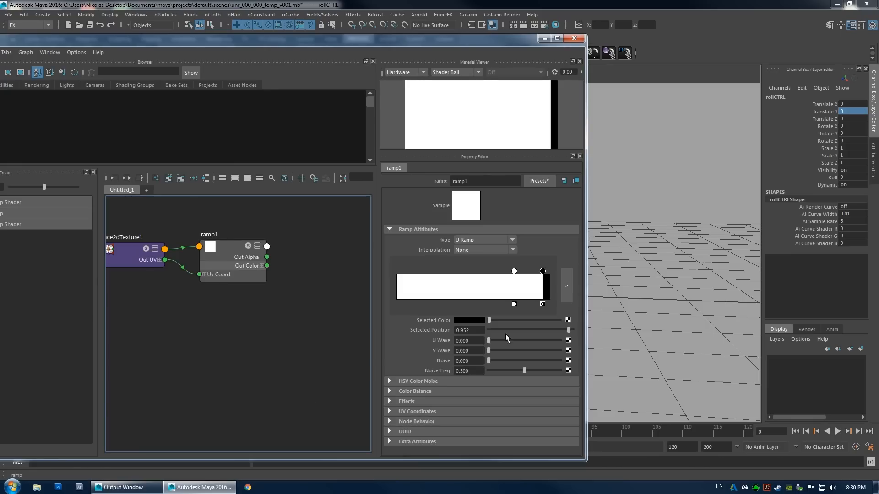
left_click(485, 250)
left_click(495, 260)
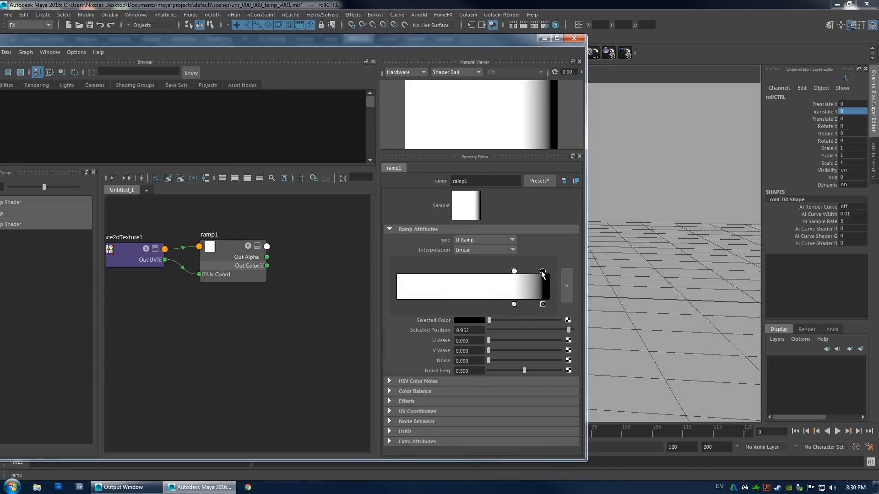
left_click_drag(543, 273, 517, 272)
key("ctrl+z")
left_click(518, 304)
left_click_drag(397, 272, 536, 279)
left_click_drag(471, 330, 463, 330)
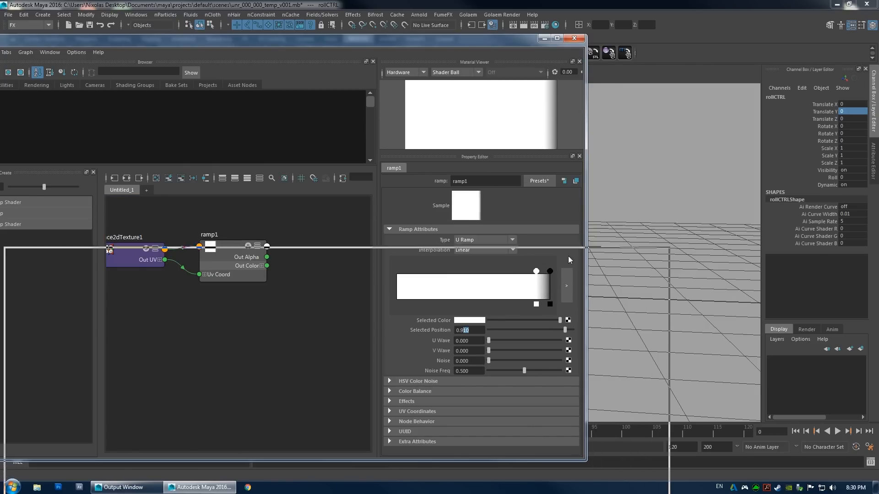
Add a keyable Float attribute named unroll to rollCTRL, with minimum 0, maximum 1 and default 0.
left_click_drag(461, 55, 546, 324)
left_click(68, 172)
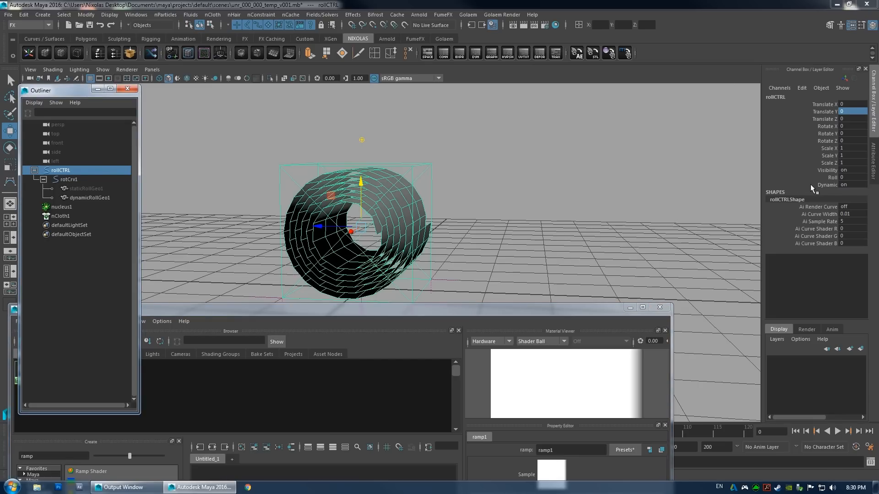
right_click(808, 183)
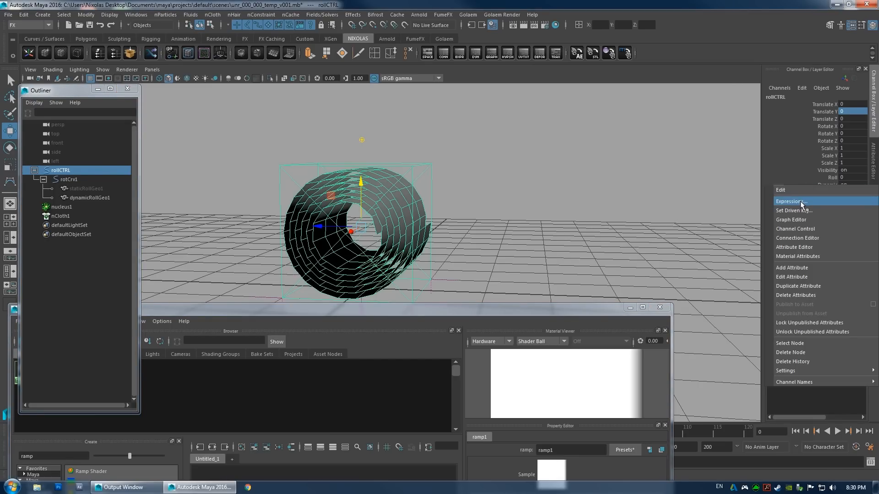
left_click(797, 269)
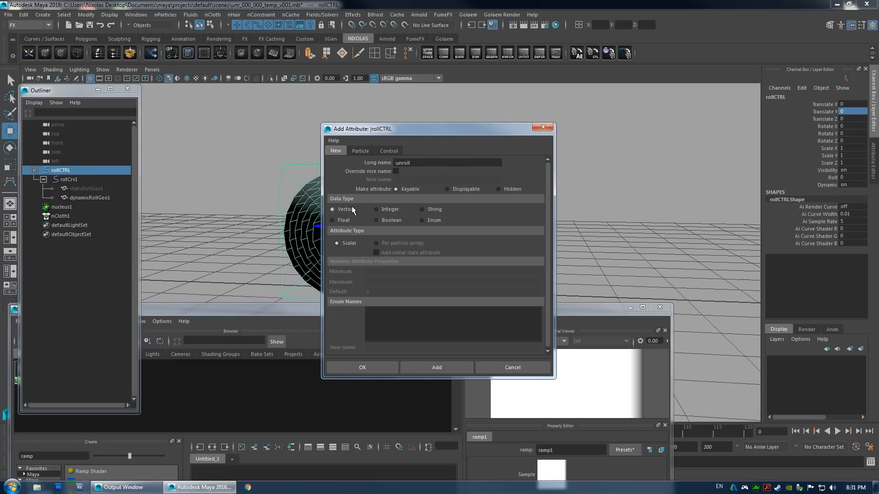
left_click(344, 221)
left_click(361, 368)
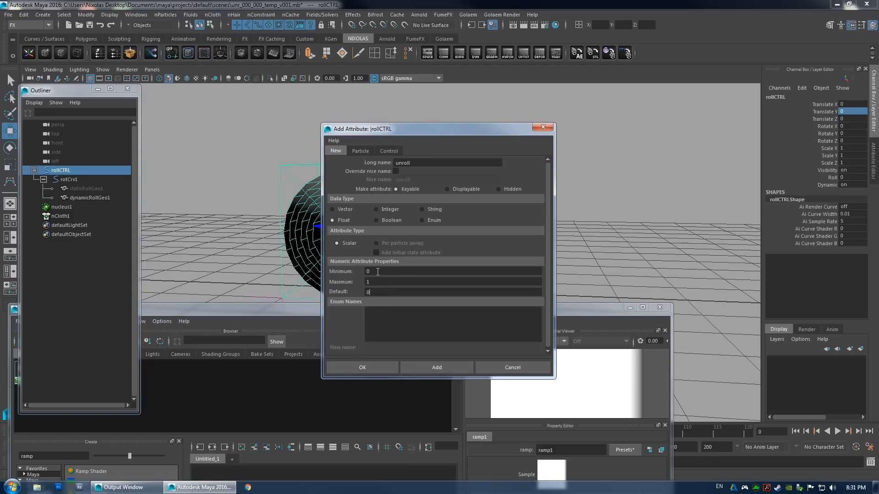
left_click(367, 368)
Bring Hypershade back into view, move ramp1's white stop to position 1.000 and delete the black stop.
left_click_drag(596, 314, 552, 96)
left_click_drag(552, 96, 623, 314)
left_click_drag(624, 314, 595, 199)
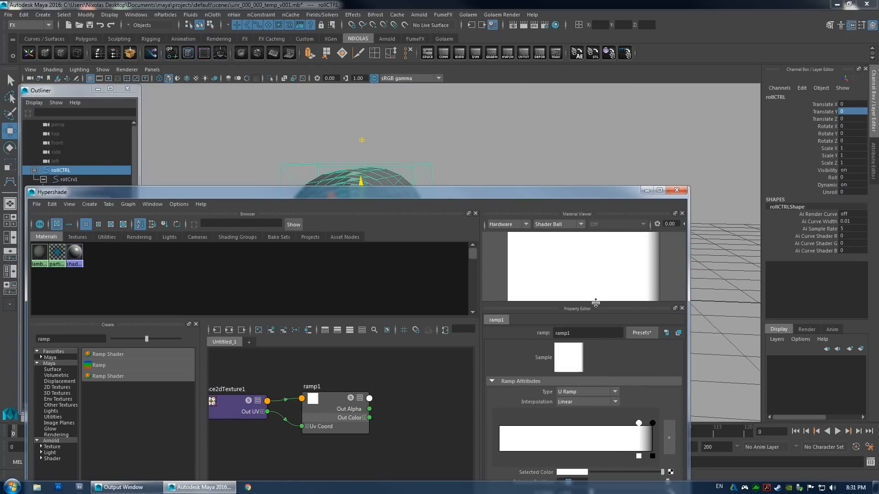
double_click(589, 189)
double_click(549, 4)
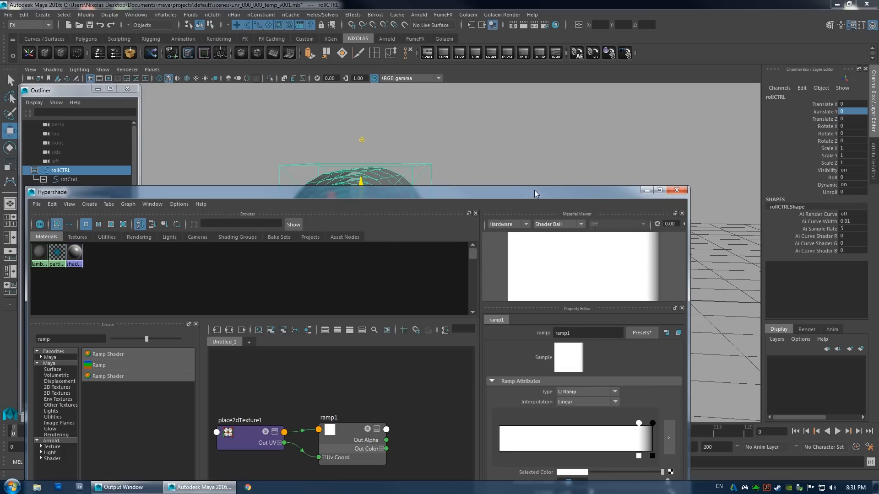
left_click_drag(535, 191, 504, 19)
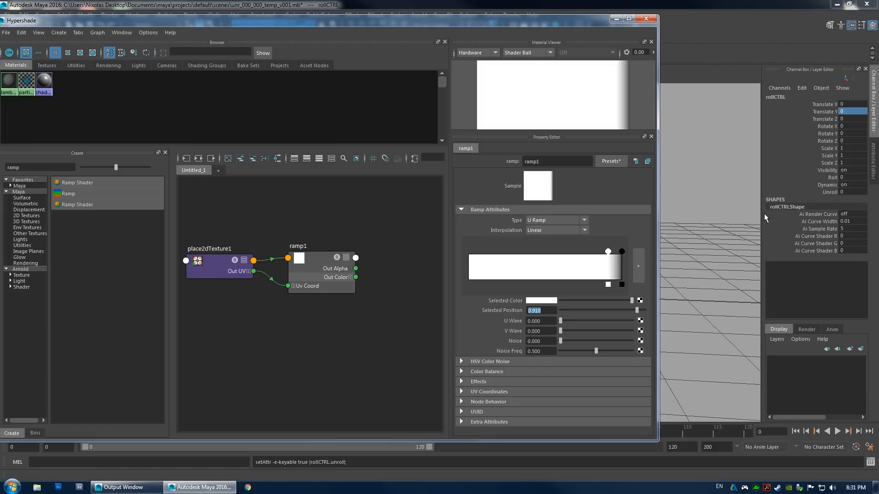
left_click_drag(636, 310, 645, 312)
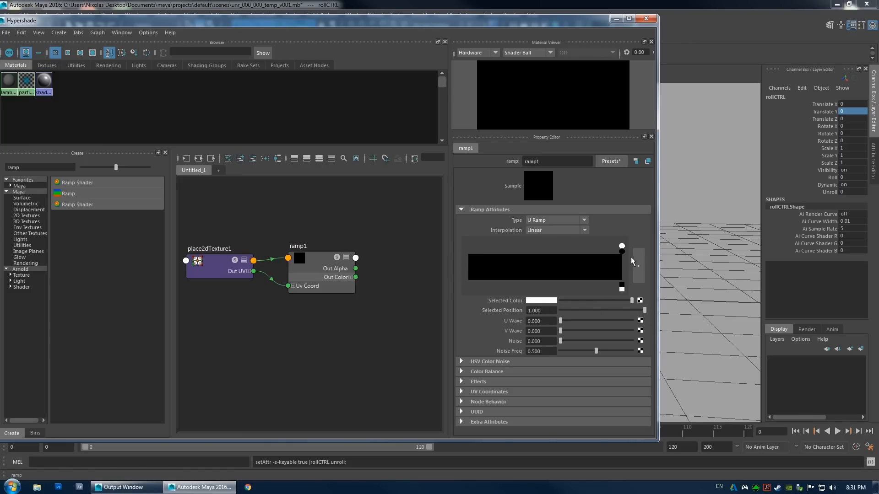
left_click(622, 285)
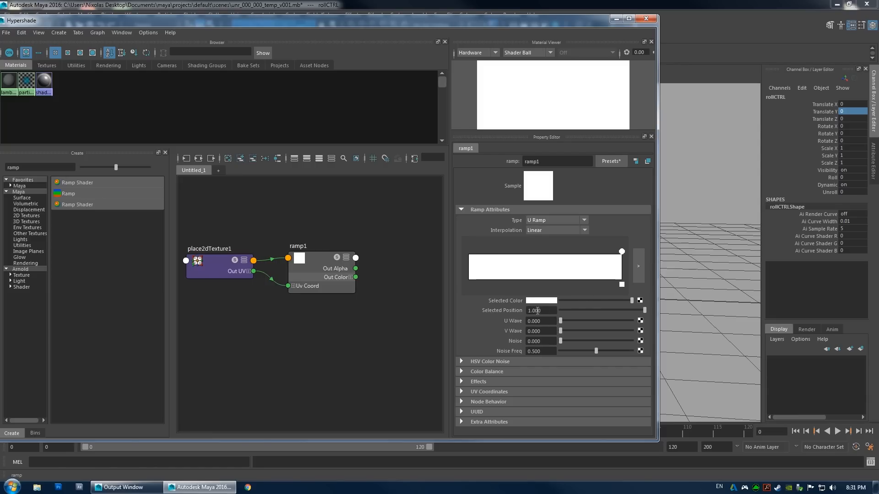
Sweep the remaining white stop's Selected Position through its range and return it to 1.000.
left_click_drag(625, 311, 795, 209)
left_click_drag(581, 311, 559, 311)
left_click_drag(627, 311, 711, 316)
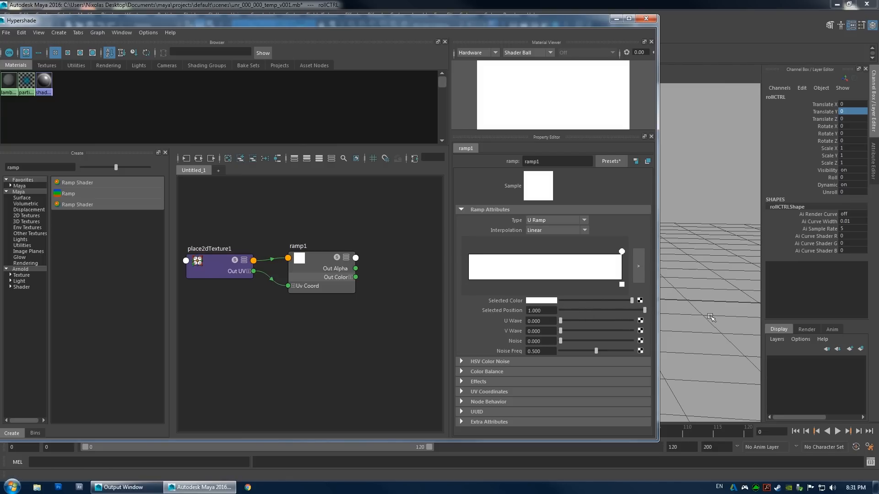
Set rollCTRL's Unroll to 1 and load rollCTRL as source and ramp1 as destination in the Connection Editor.
left_click(841, 192)
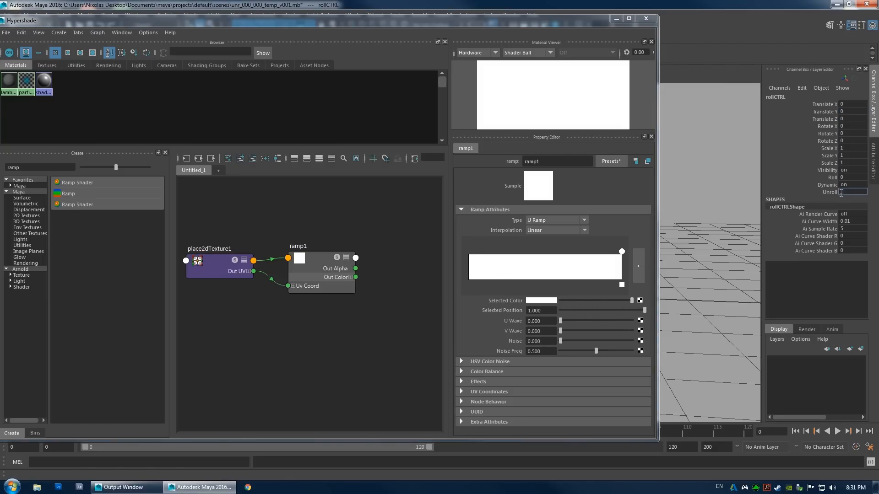
double_click(526, 20)
left_click(443, 54)
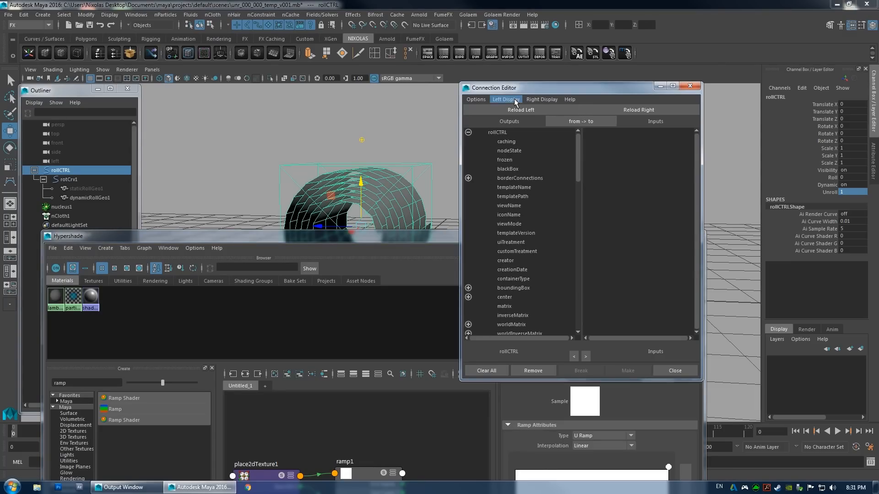
left_click(71, 180)
left_click(69, 171)
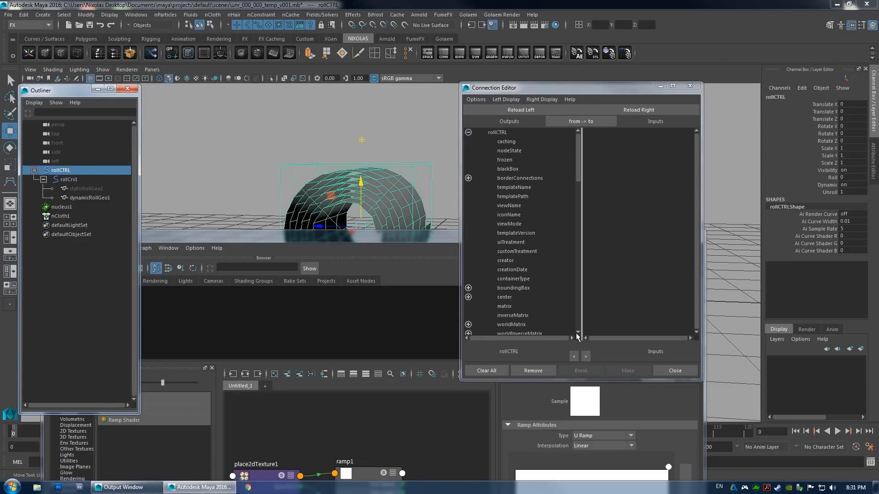
left_click_drag(544, 87, 602, 49)
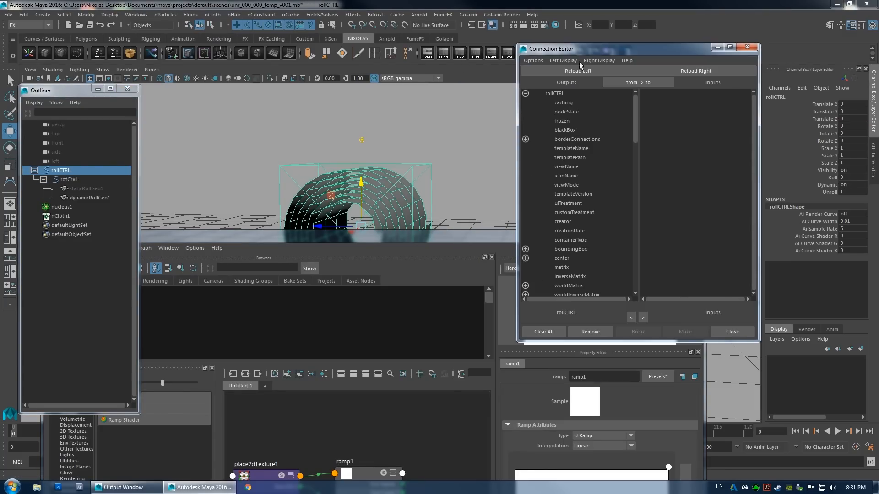
left_click(358, 474)
left_click(696, 71)
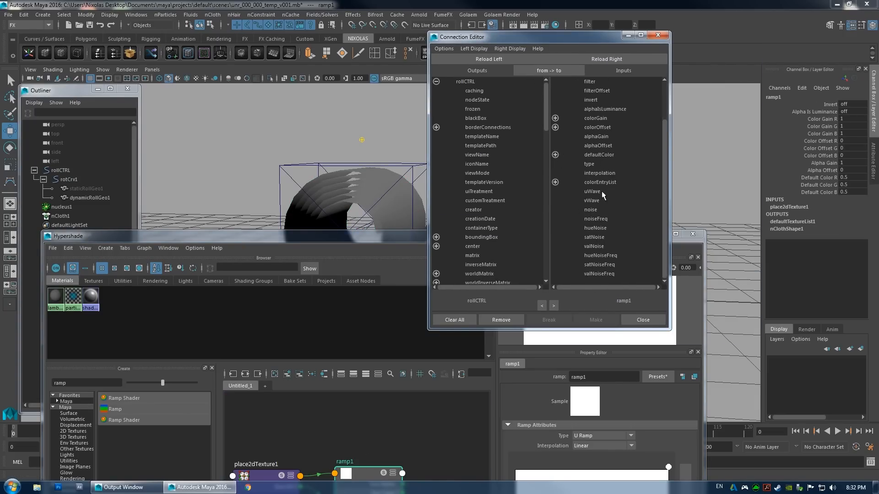
Examine ramp1's inputs in the Connection Editor, including colorOffset, defaultColor and uvCoord, for one that controls the stop position.
scroll(595, 184, "up", 3)
left_click_drag(415, 243, 341, 94)
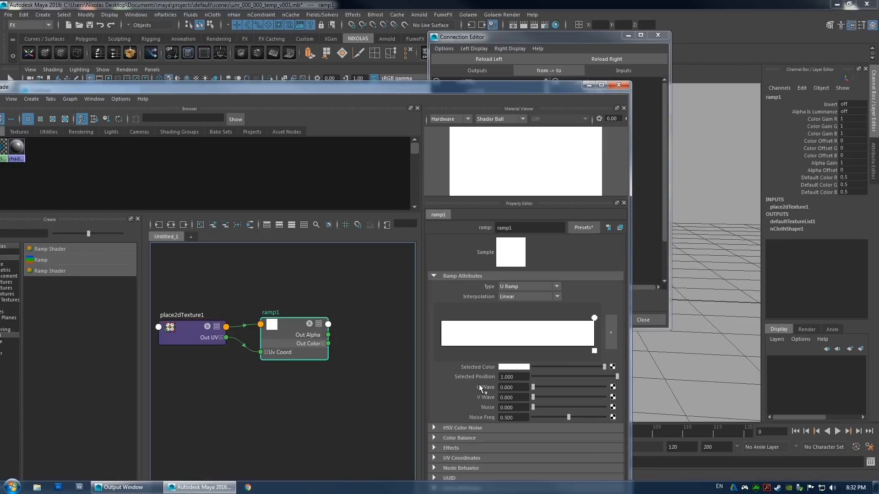
left_click_drag(476, 91, 504, 280)
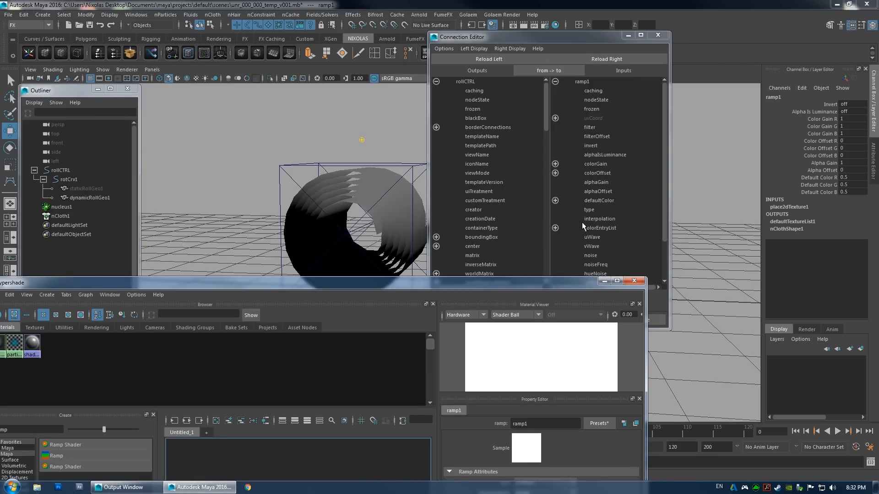
left_click(662, 235)
scroll(663, 242, "down", 1)
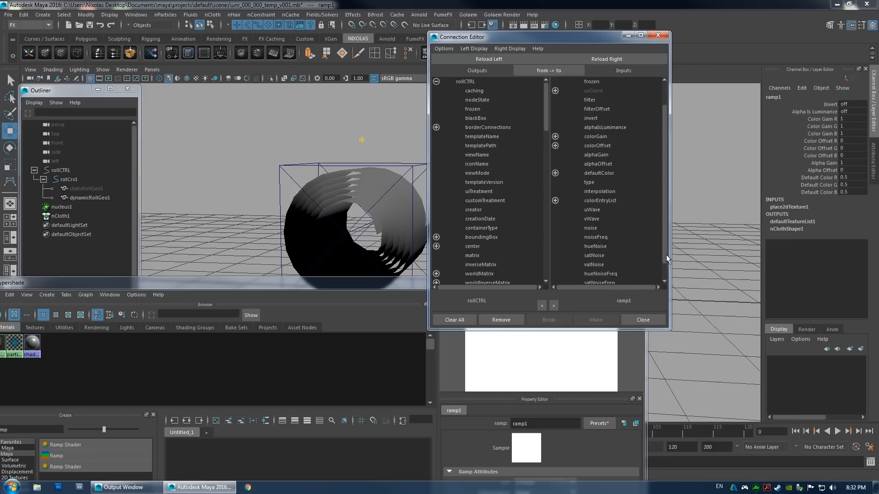
left_click_drag(666, 251, 666, 209)
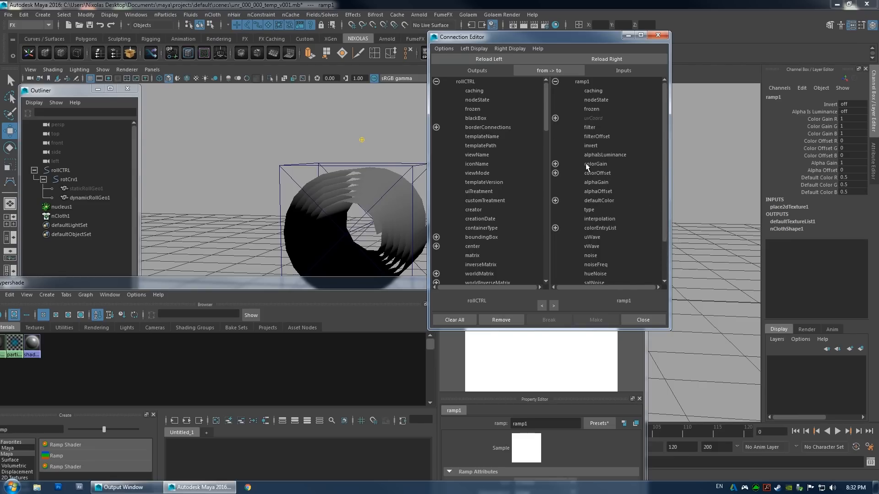
left_click(554, 174)
left_click(555, 174)
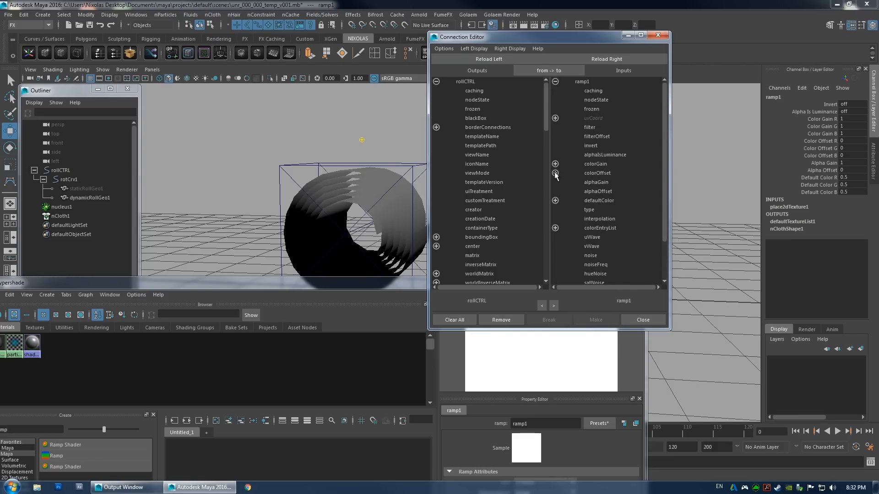
left_click(555, 200)
left_click(554, 200)
left_click(555, 118)
left_click(555, 119)
scroll(594, 175, "down", 2)
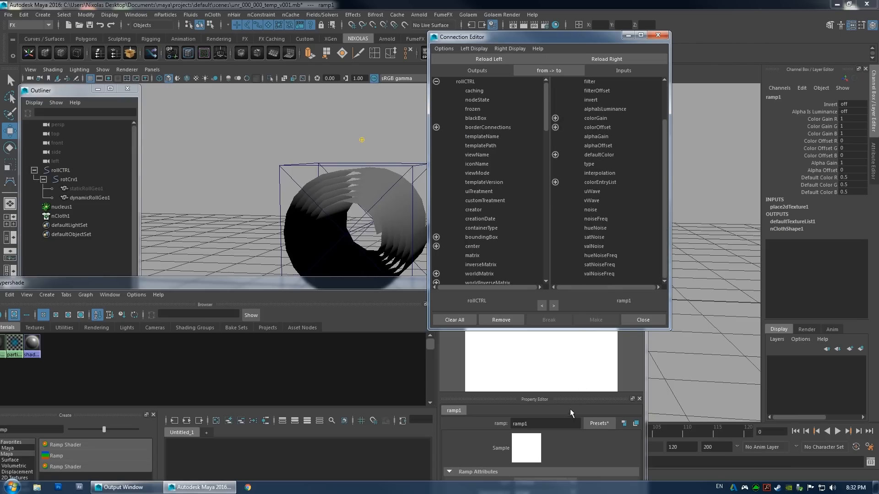
Compare ramp1's Hypershade attributes with the Connection Editor inputs, and expand colorEntryList to inspect colorEntryList[1].
left_click_drag(381, 283, 352, 66)
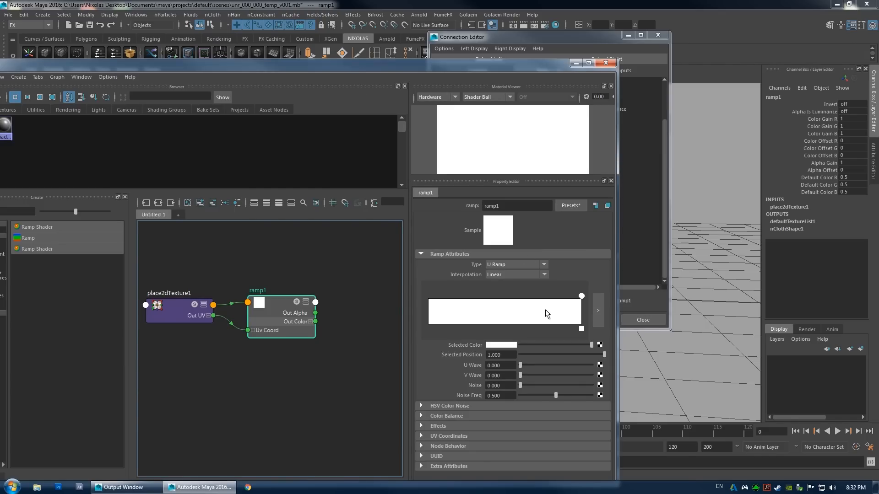
left_click_drag(552, 65, 572, 300)
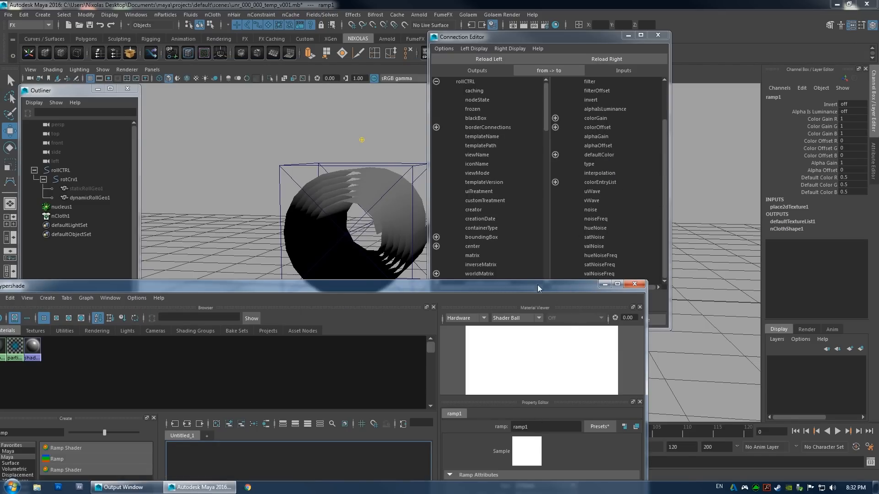
left_click_drag(537, 284, 388, 68)
left_click(424, 332)
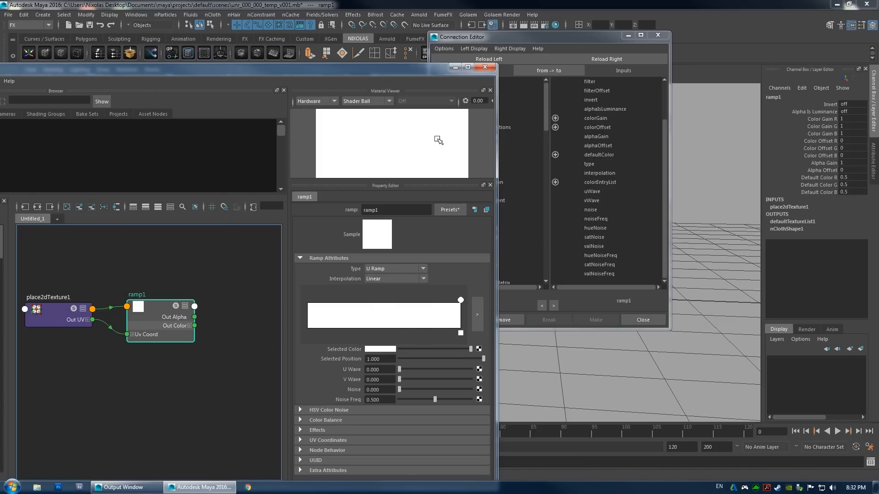
left_click_drag(410, 76, 605, 296)
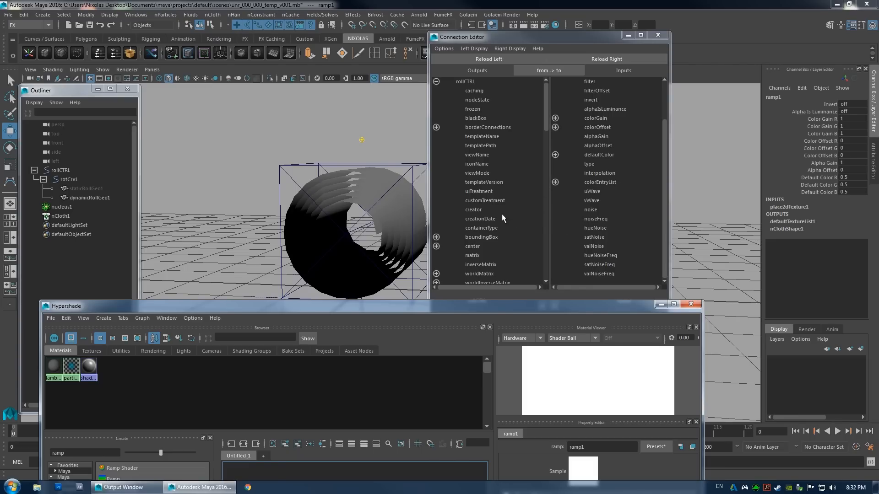
left_click(555, 182)
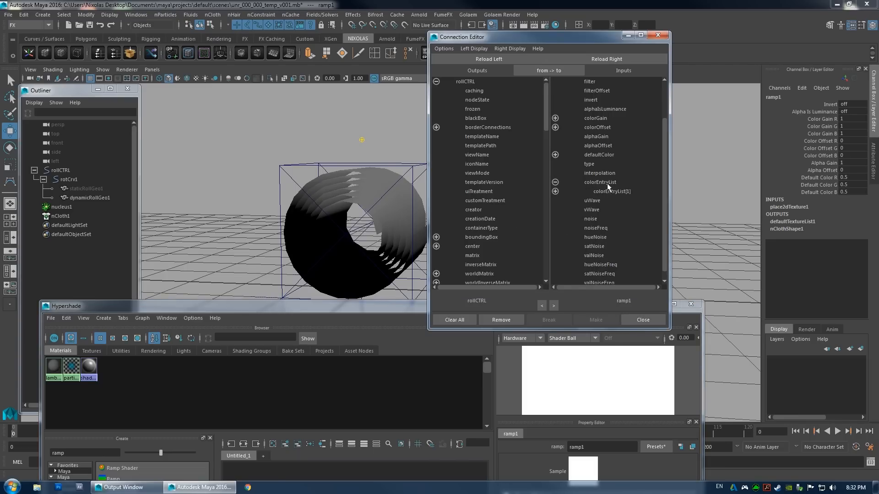
left_click(555, 191)
left_click(553, 191)
Add a white stop at 0.609 to ramp1, check it against the colorEntryList entries, and delete the stop.
left_click_drag(414, 312, 318, 105)
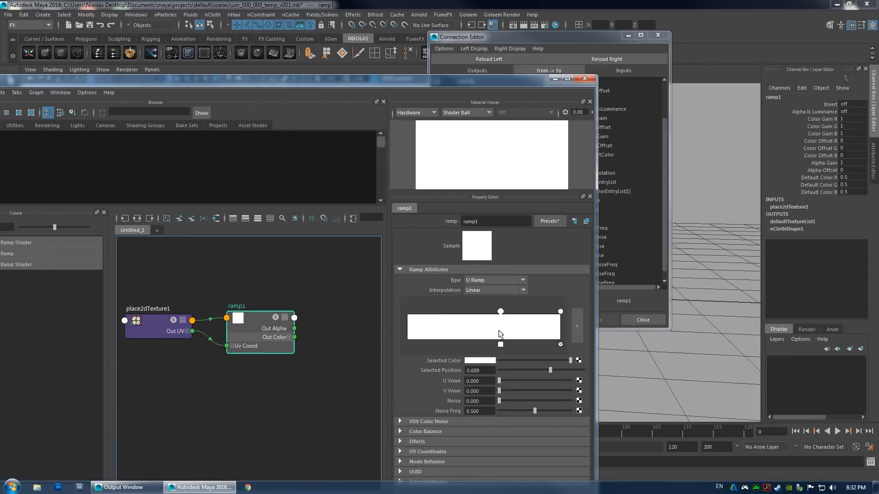
left_click_drag(516, 82, 539, 247)
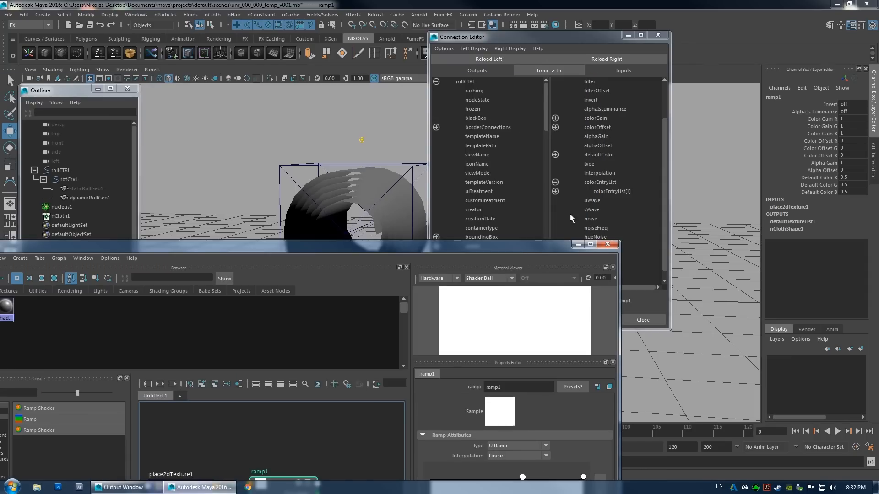
left_click(556, 191)
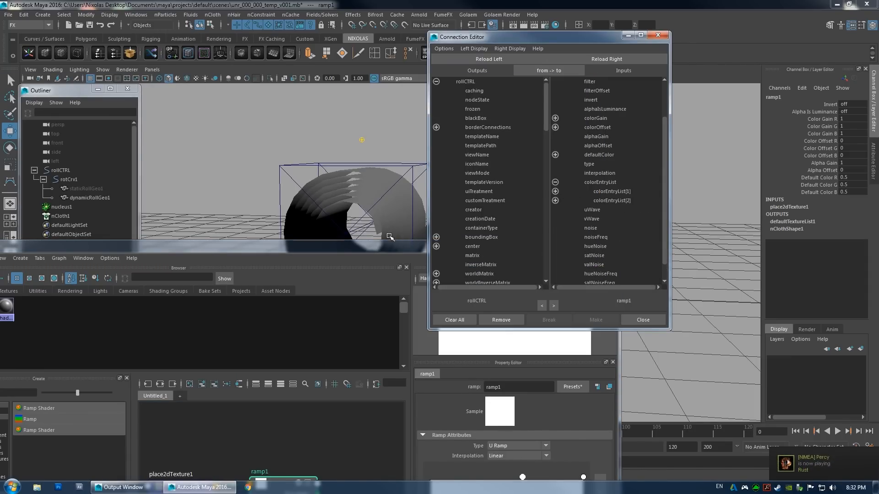
left_click_drag(390, 244, 338, 96)
left_click(470, 363)
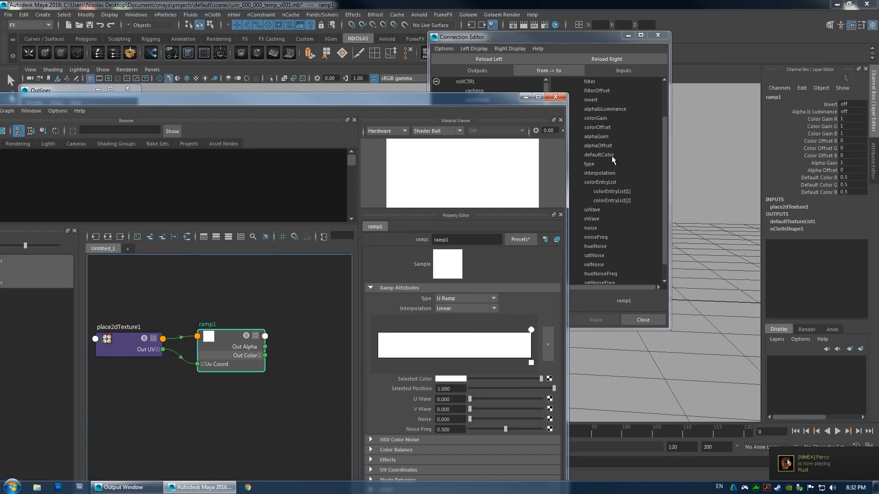
Connect rollCTRL's unroll to ramp1's colorEntryList[1].position and close the Connection Editor.
left_click_drag(496, 98, 581, 318)
left_click(556, 192)
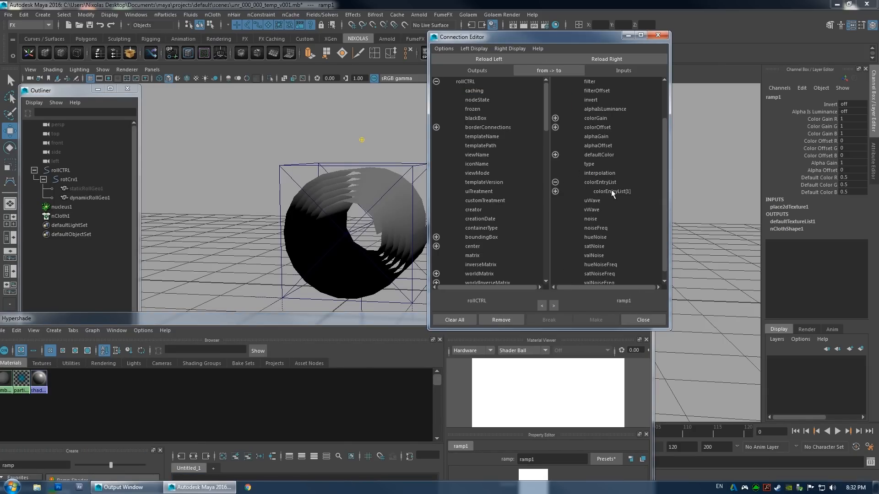
left_click(555, 191)
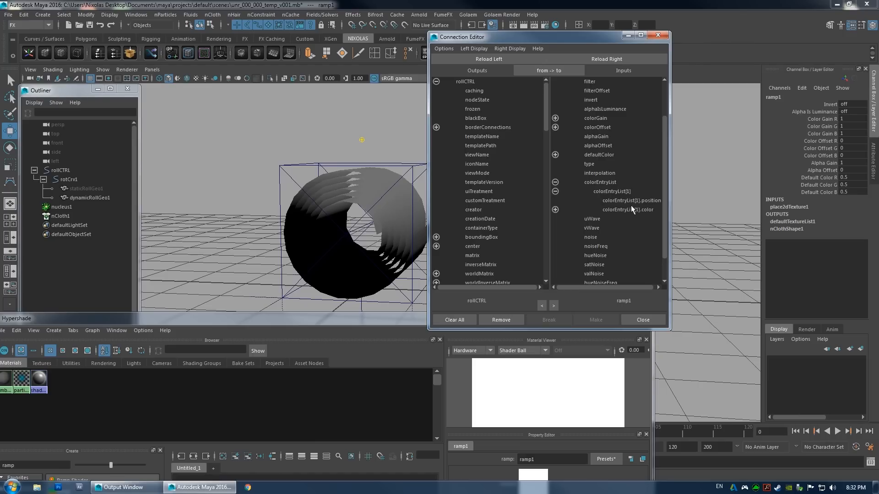
scroll(491, 201, "down", 15)
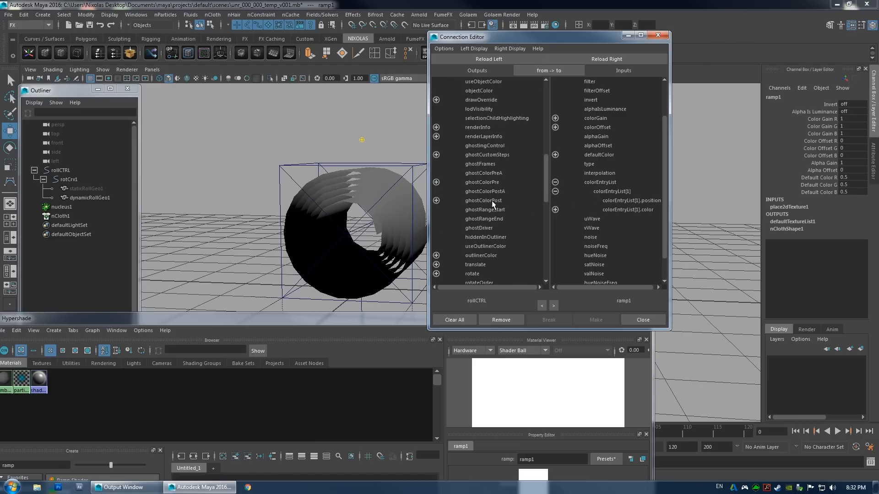
left_click(472, 274)
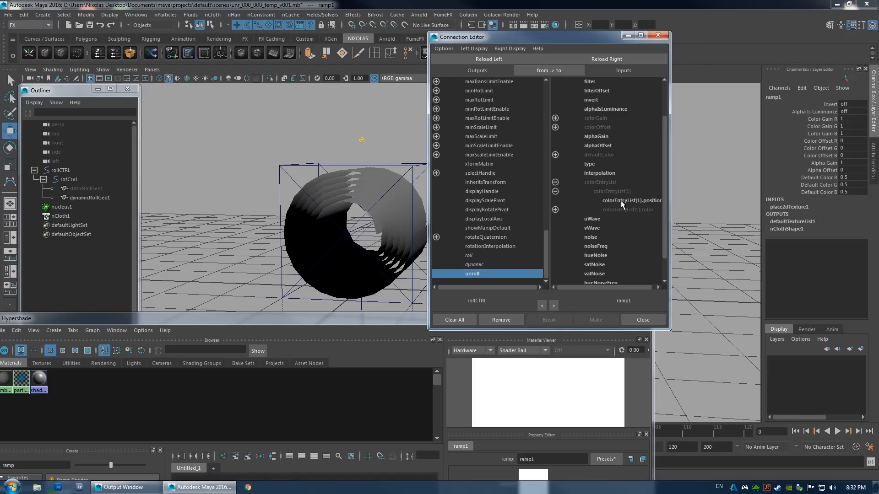
left_click(639, 201)
left_click(643, 319)
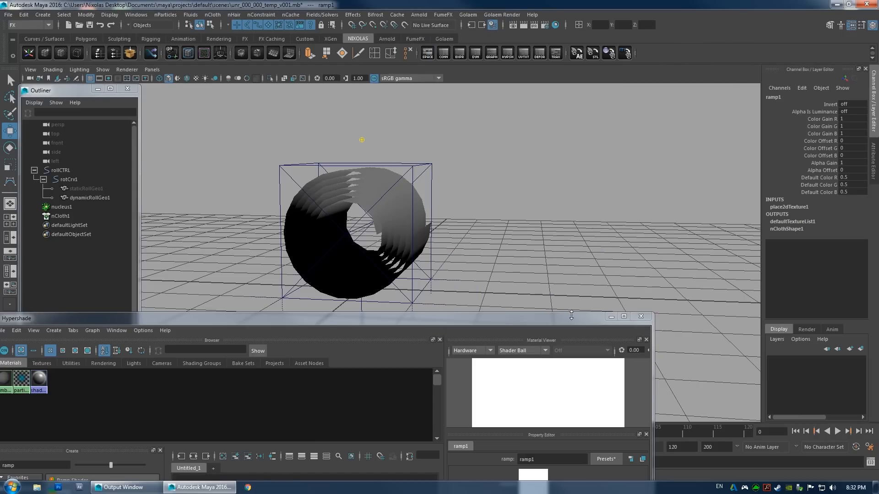
Select rollCTRL and vary its Unroll from 0 to 0.7 to check how ramp1's white stop follows.
left_click_drag(510, 314, 112, 44)
left_click(411, 187)
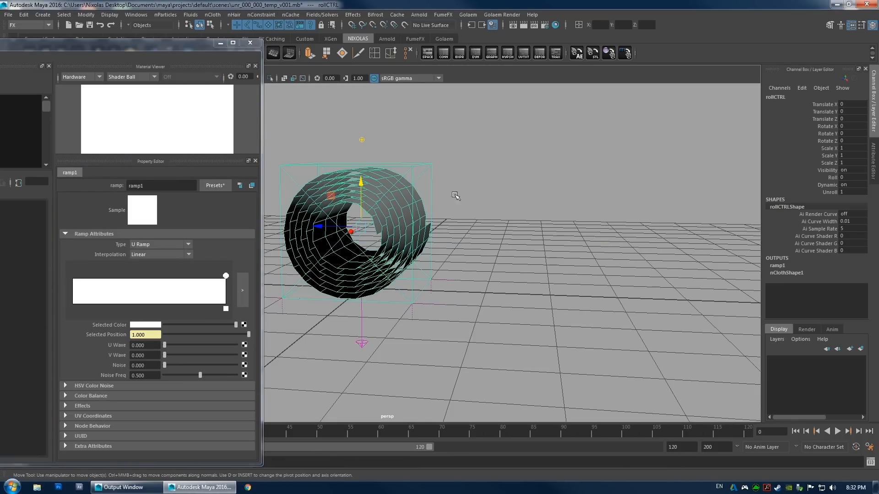
left_click_drag(412, 187, 714, 216, "alt")
left_click(830, 192)
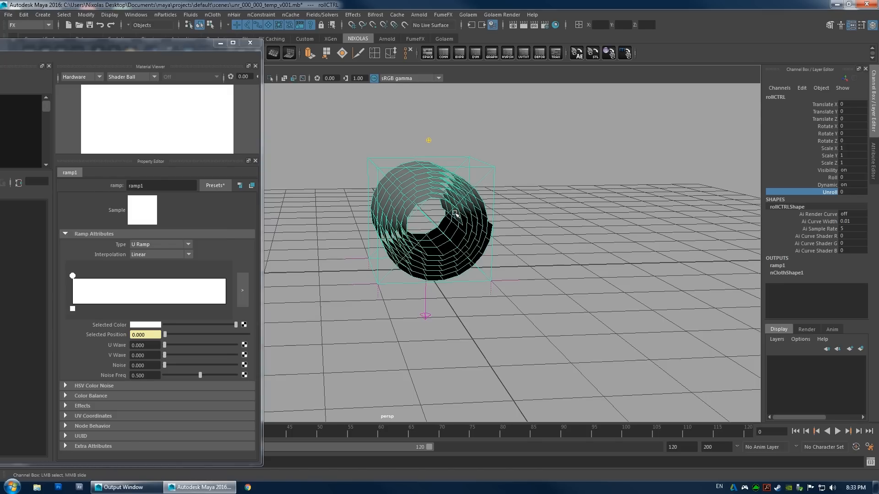
middle_click_drag(422, 219, 471, 222)
mouse_move(531, 220)
middle_mouse_down()
mouse_move(398, 232)
mouse_move(534, 235)
mouse_move(508, 235)
middle_mouse_up()
Add a black color stop to ramp1 and move it to position 1.000.
left_click(164, 323)
left_click(165, 325)
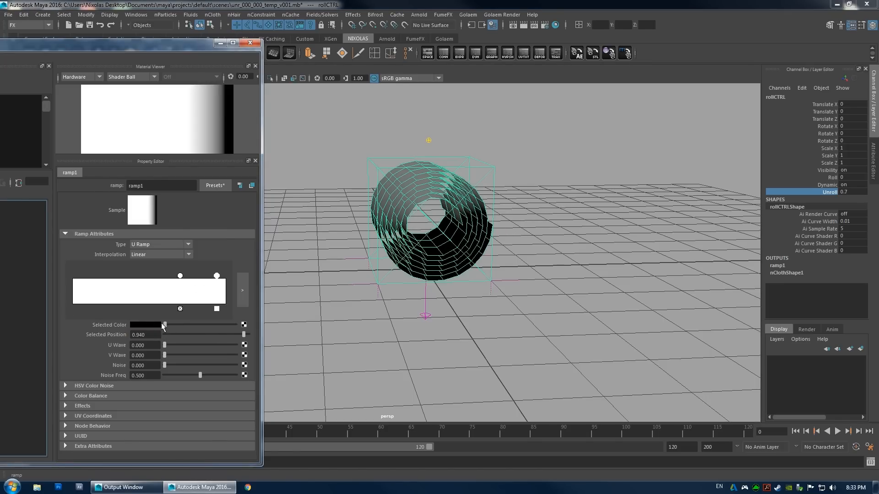
mouse_move(213, 276)
left_mouse_down()
mouse_move(190, 278)
mouse_move(226, 278)
left_mouse_up()
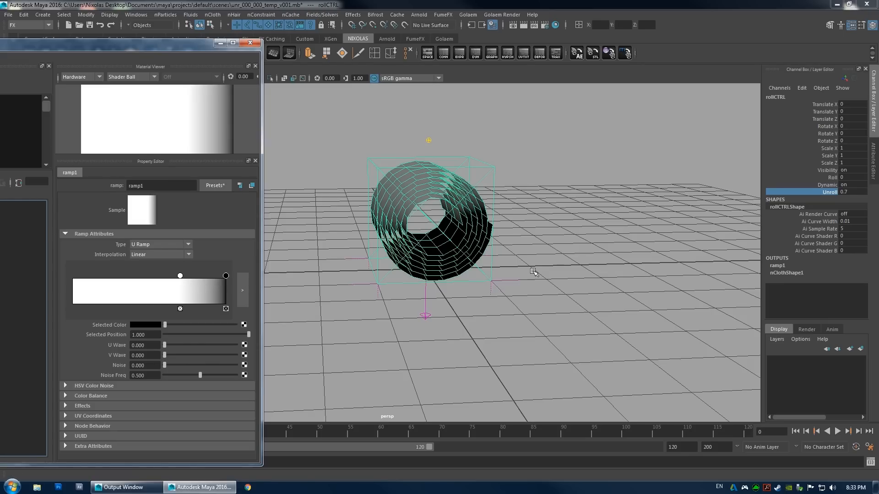
Set rollCTRL's Unroll to 0.9 and the black stop's Selected Position to 0.950.
left_click(844, 193)
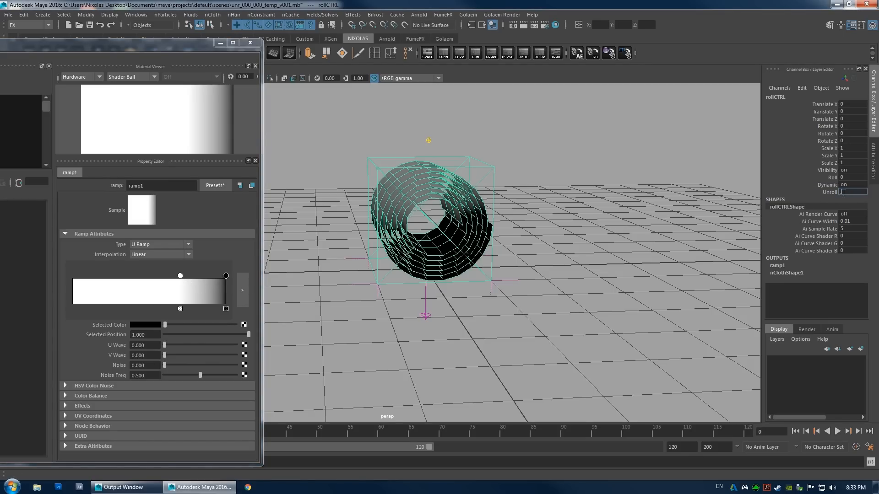
type("0.9")
key("Return")
mouse_move(226, 275)
left_mouse_down()
mouse_move(215, 278)
mouse_move(236, 277)
mouse_move(220, 278)
left_mouse_up()
left_click_drag(139, 335, 155, 338)
type("50")
key("Return")
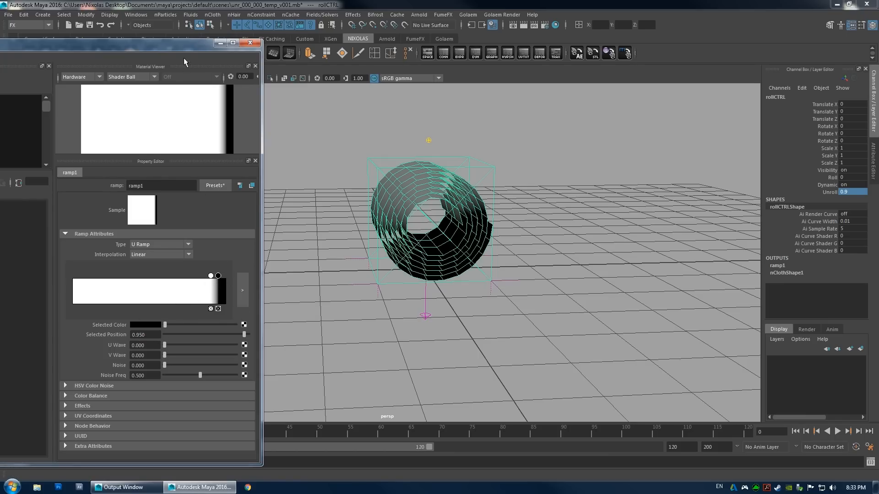
Start a new expression on the black stop's Selected Position and enter ramp1.colorEntryList[2].position in it.
left_click_drag(184, 47, 500, 61)
right_click(429, 348)
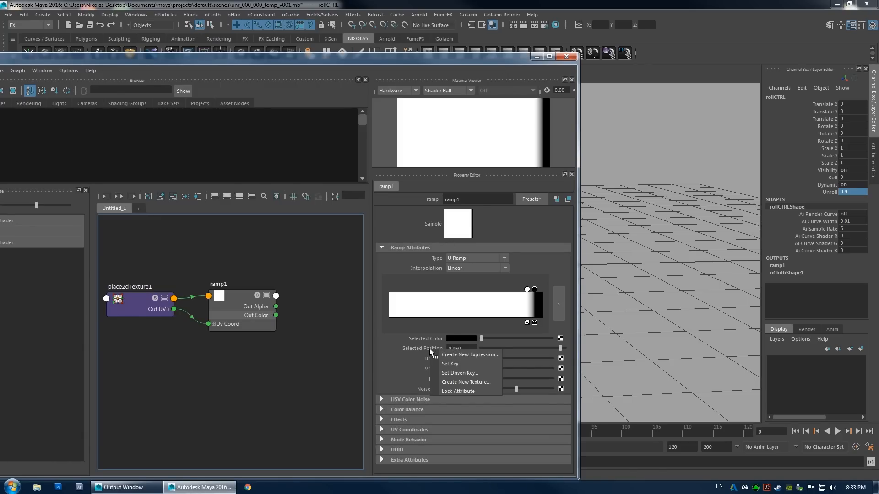
left_click(460, 355)
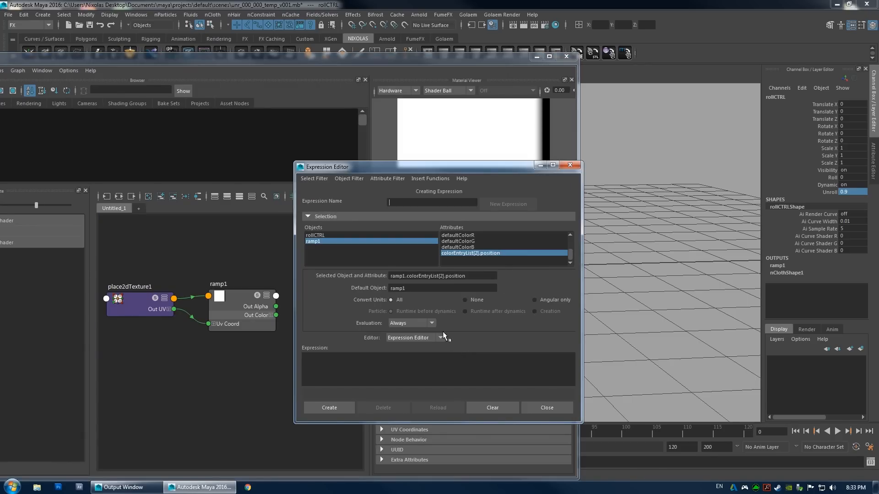
left_click_drag(477, 277, 358, 275)
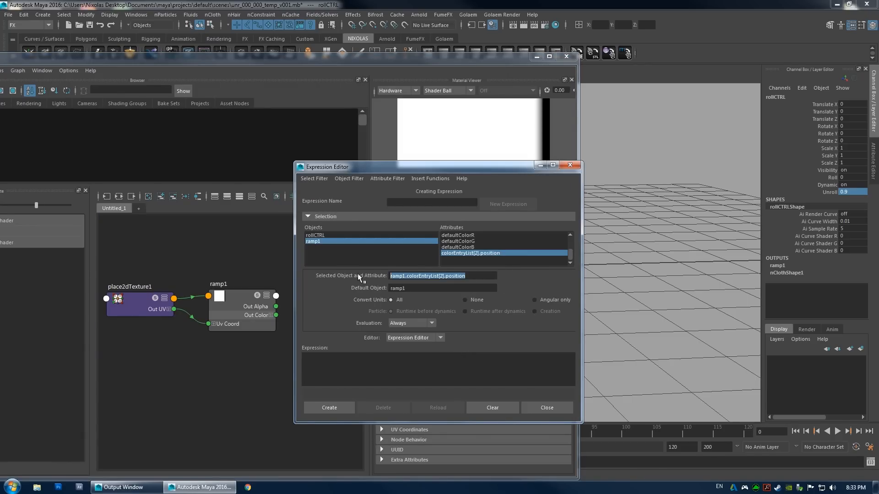
left_click(369, 368)
triple_click(405, 276)
key("ctrl+c")
left_click(354, 368)
key("ctrl+v")
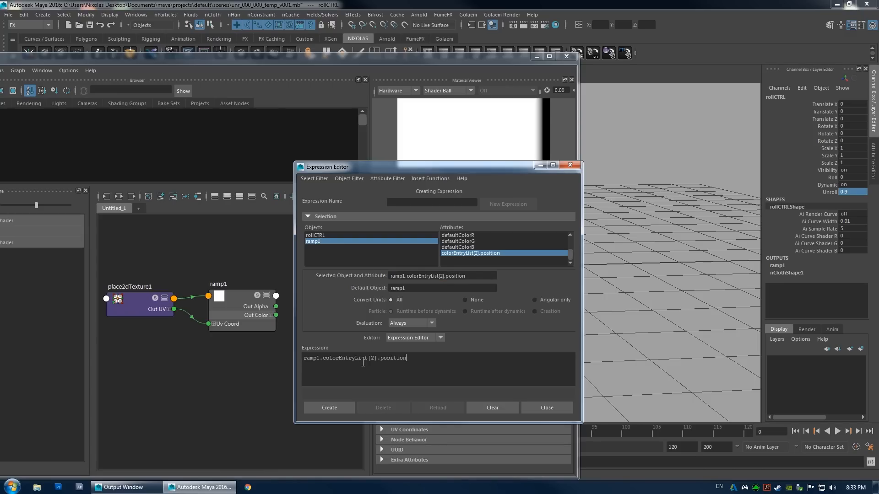
Complete the expression as ramp1.colorEntryList[2].position = ramp1.colorEntryList[1].position + .05; and create it.
left_click_drag(322, 359, 374, 359)
left_click(408, 357)
key("ctrl+v")
left_click(346, 406)
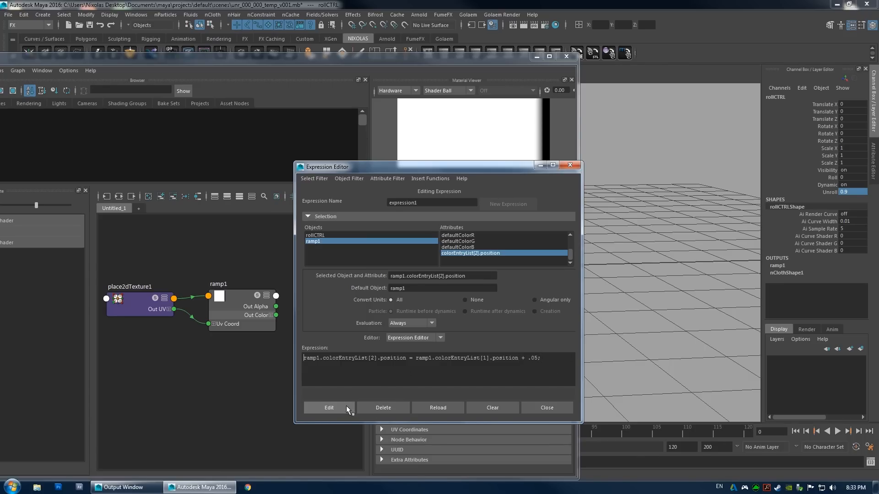
left_click(531, 407)
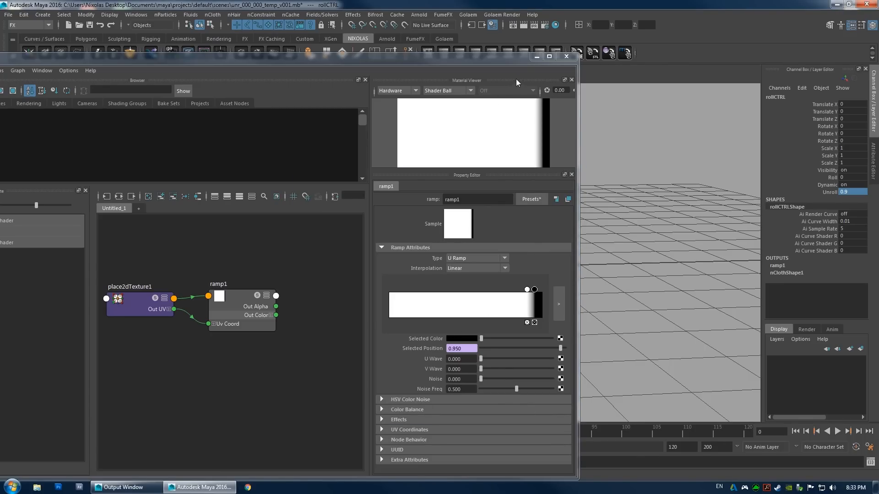
Select rollCTRL and vary its Unroll between 0.92 and 0.94 to test the expression on ramp1's black stop.
left_click(503, 63)
left_click_drag(503, 63, 250, 64)
left_click(91, 94)
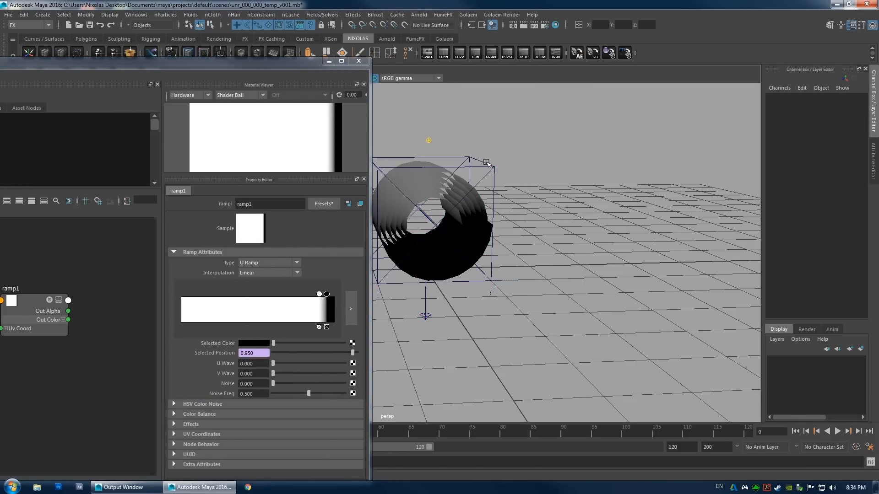
left_click(829, 192)
mouse_move(599, 248)
middle_mouse_down()
mouse_move(578, 246)
mouse_move(599, 246)
middle_mouse_up()
middle_click_drag(545, 282, 551, 282)
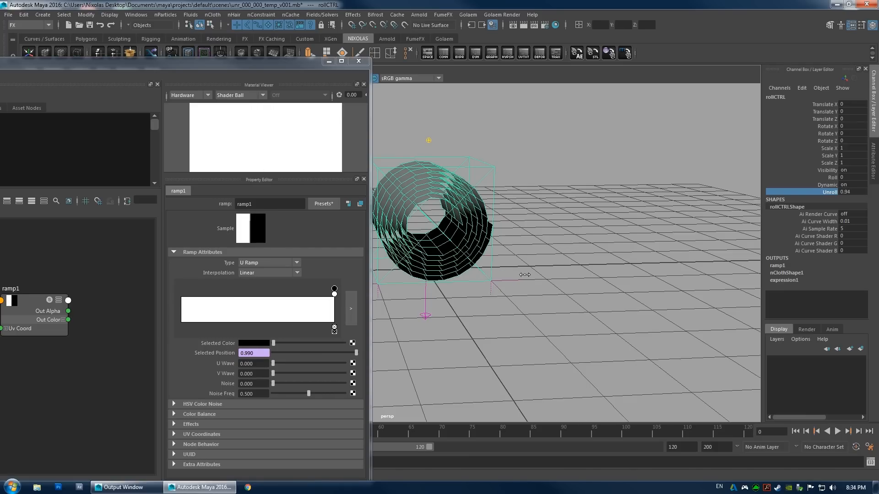
middle_click_drag(512, 202, 509, 203)
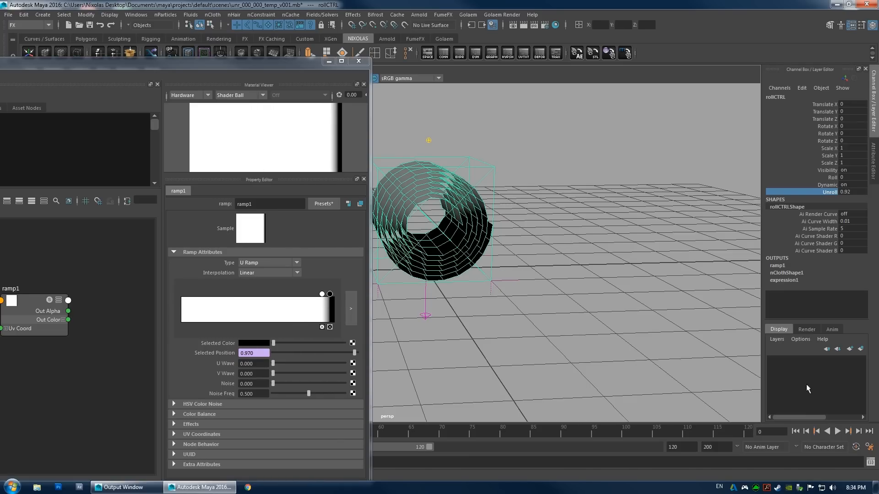
Play the simulation with Unroll at 0 and at 1, and return to the first frame.
left_click(147, 54)
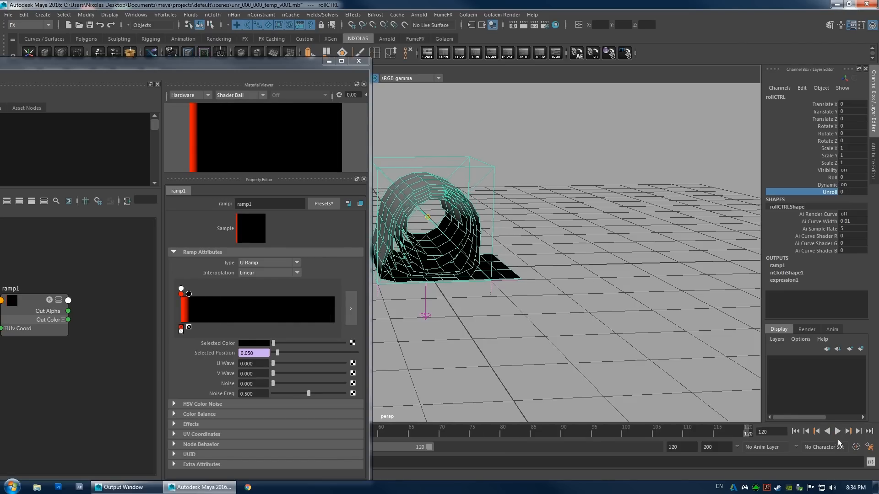
left_click(796, 432)
key("alt+v")
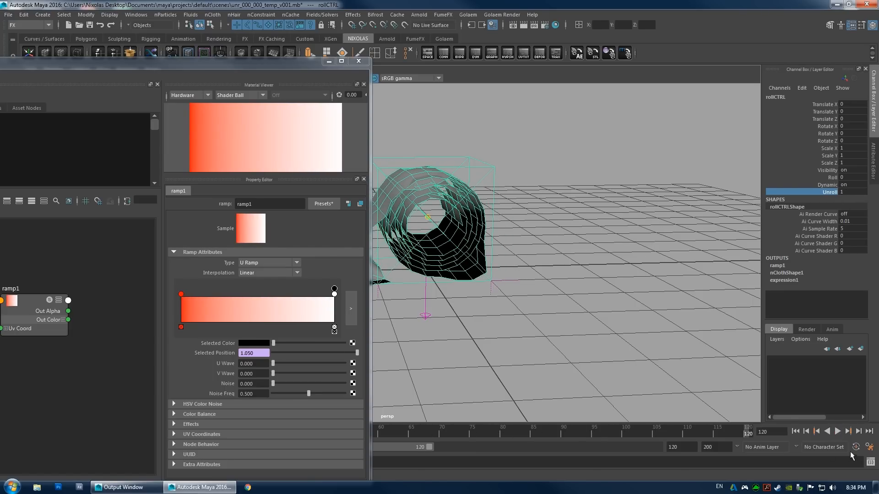
left_click(796, 431)
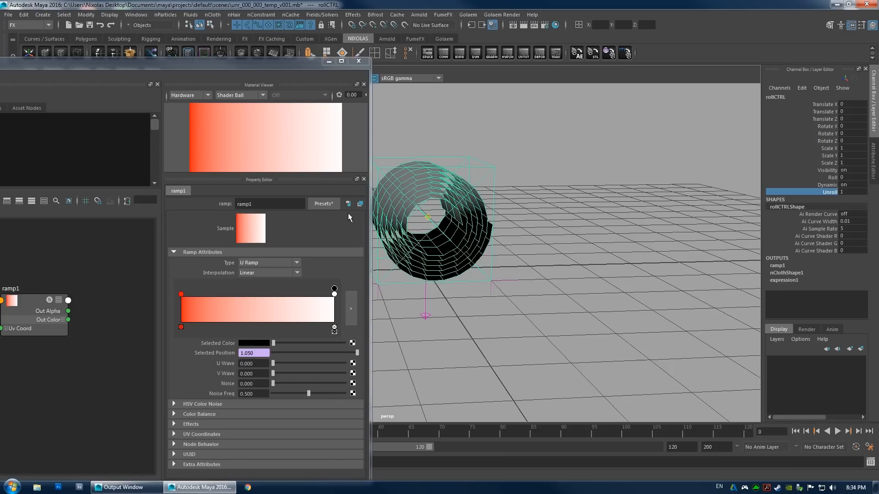
left_click_drag(505, 305, 486, 292, "alt")
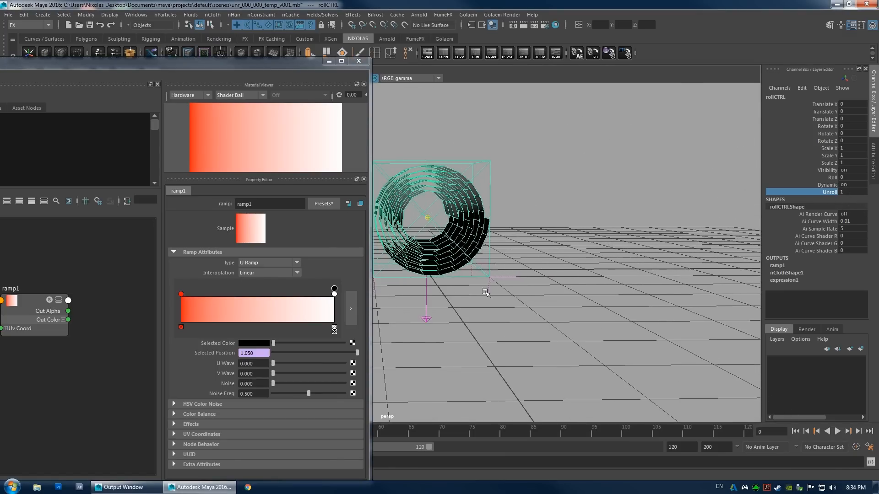
Delete ramp1's red stop at position 0.000 and close the Hypershade.
left_click(180, 294)
left_click(181, 294)
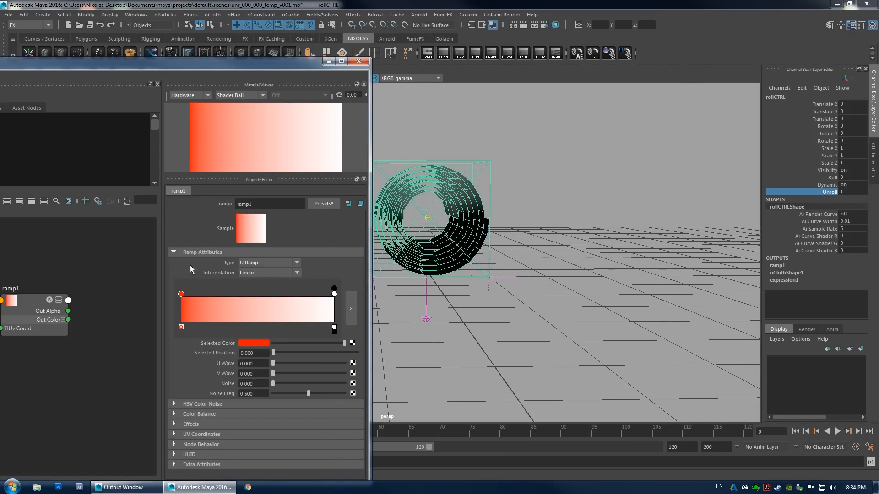
left_click(181, 327)
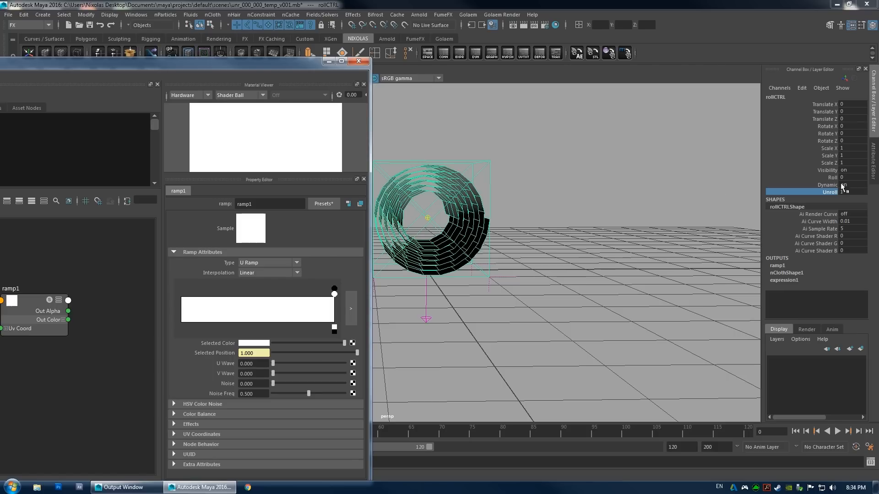
middle_click_drag(632, 190, 520, 204)
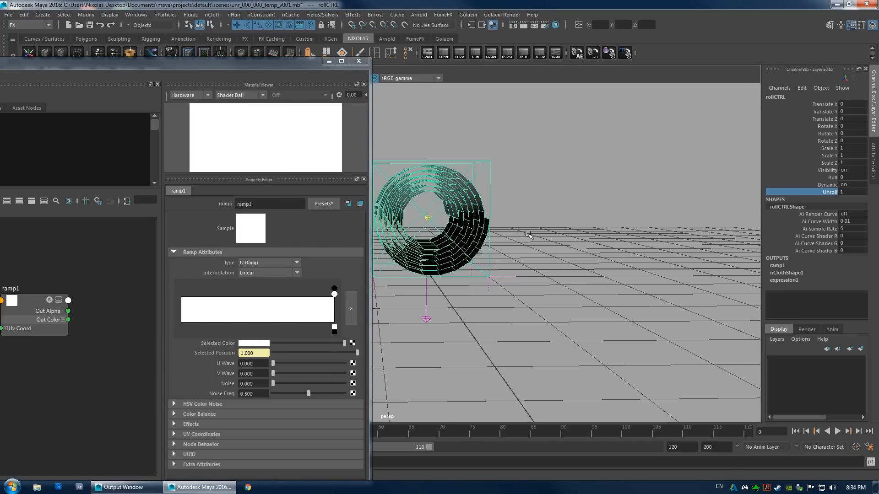
middle_click_drag(650, 208, 703, 223)
left_click(358, 61)
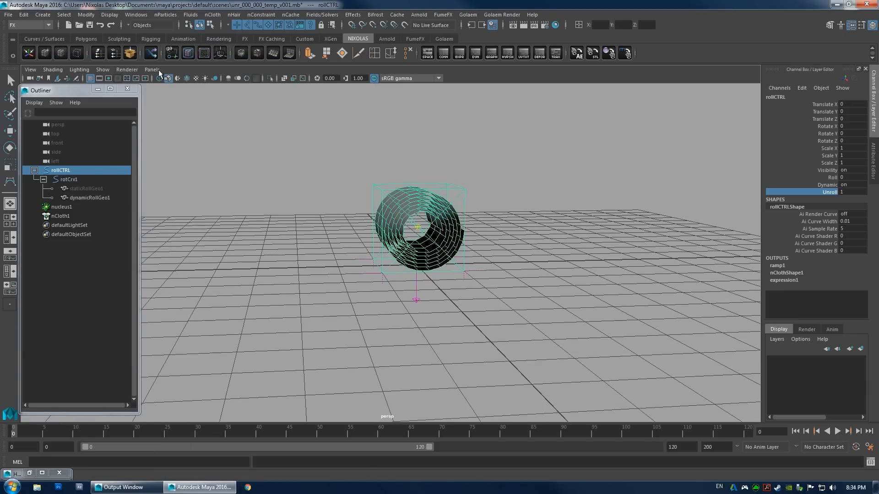
Create a polygon cylinder at the roll and rotate it about -90 degrees in Z to lie horizontally.
left_click(86, 39)
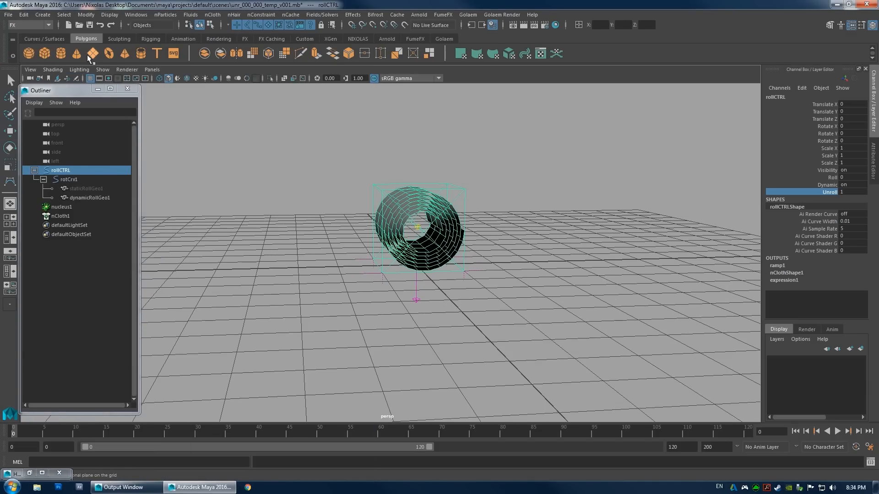
left_click(62, 54)
left_click_drag(343, 205, 424, 250, "alt")
key("e")
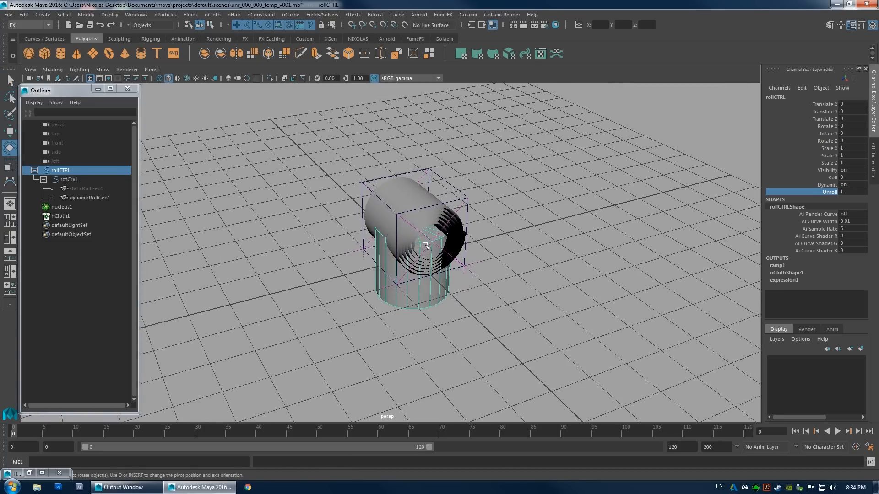
right_click_drag(418, 267, 393, 245, "alt")
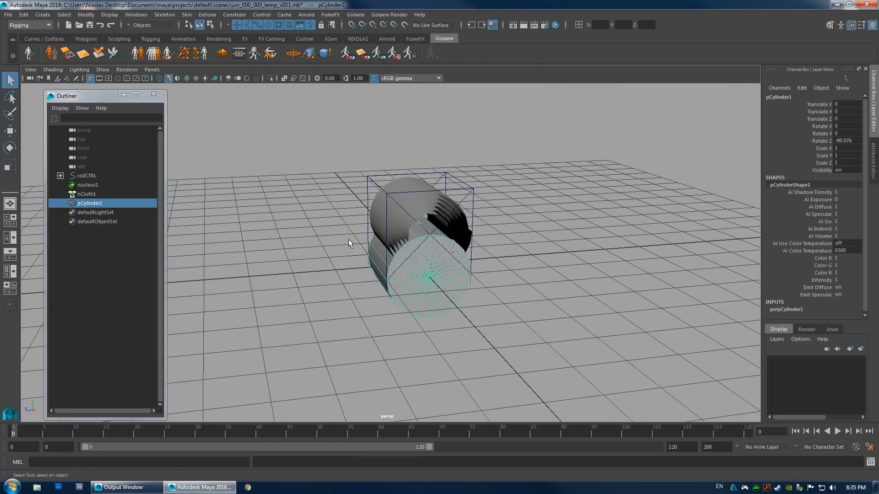
Scale the cylinder into a thin rod of about 0.132 in X and Z and 3.17 in Y, and raise it to about 0.375.
left_click_drag(348, 239, 383, 203, "alt")
key("w")
key("r")
key("w")
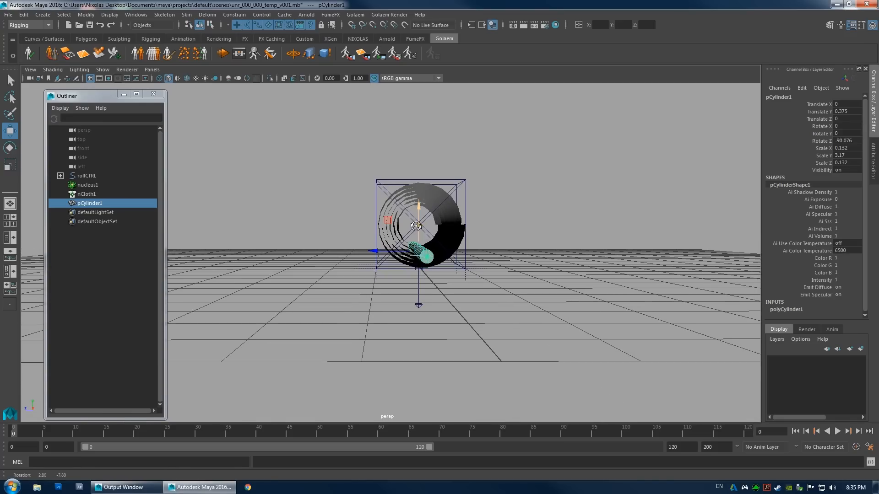
Place the thin cylinder beside the roll at about Translate Y 0.135 and Translate Z 1.807.
left_click_drag(419, 227, 419, 231)
left_click_drag(376, 256, 299, 257)
left_click_drag(315, 266, 342, 242, "alt")
left_click(341, 243)
key("ctrl+z")
left_click_drag(348, 210, 342, 228, "alt")
Create a polygon cube and place it on the ground well beyond the thin cylinder, away from the roll.
left_click(86, 39)
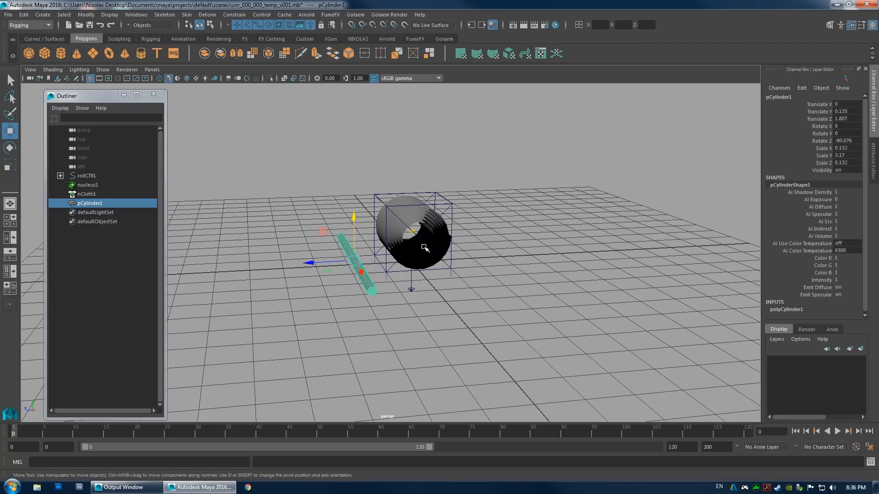
left_click_drag(376, 264, 228, 257)
left_click_drag(264, 229, 264, 213)
left_click_drag(264, 217, 262, 199, "alt")
middle_click_drag(283, 214, 423, 214, "alt")
left_click_drag(364, 250, 223, 241)
left_click_drag(223, 242, 395, 241, "alt")
left_click(491, 245)
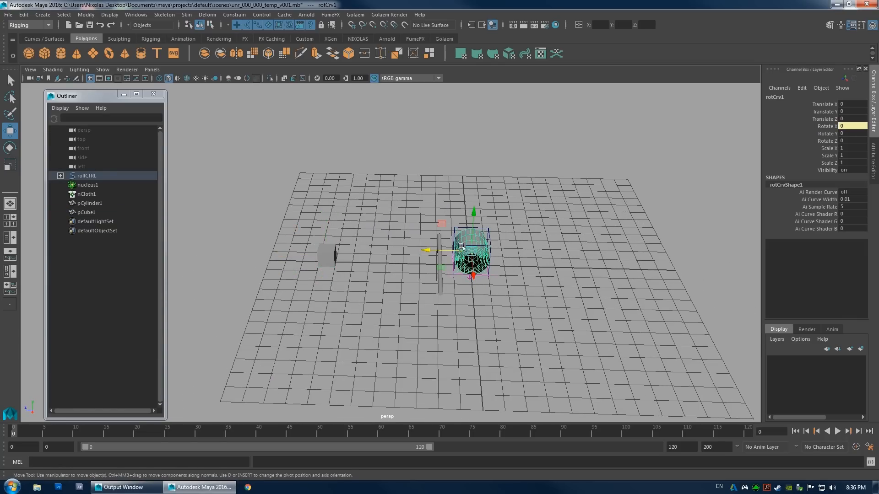
right_click_drag(298, 234, 498, 219, "alt")
left_click(497, 216)
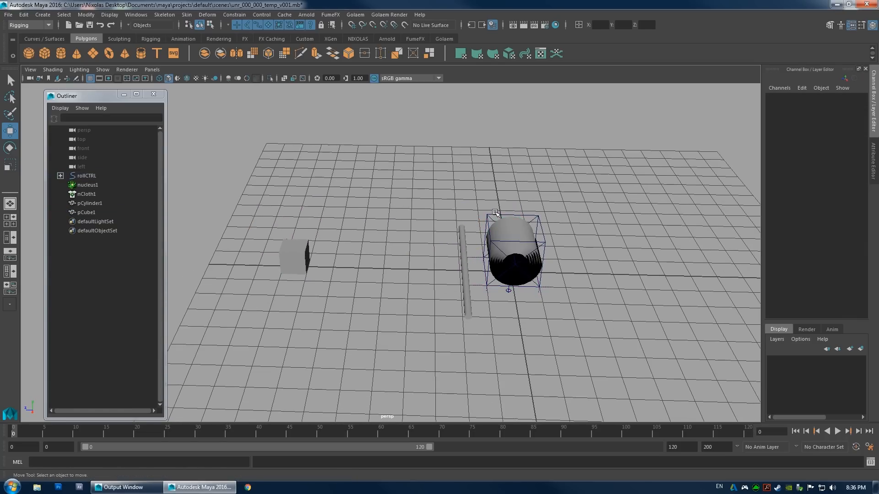
Try moving rollCTRL along Z past the cube and undo the move.
left_click(496, 214)
left_click_drag(489, 251, 179, 219)
key("ctrl+z")
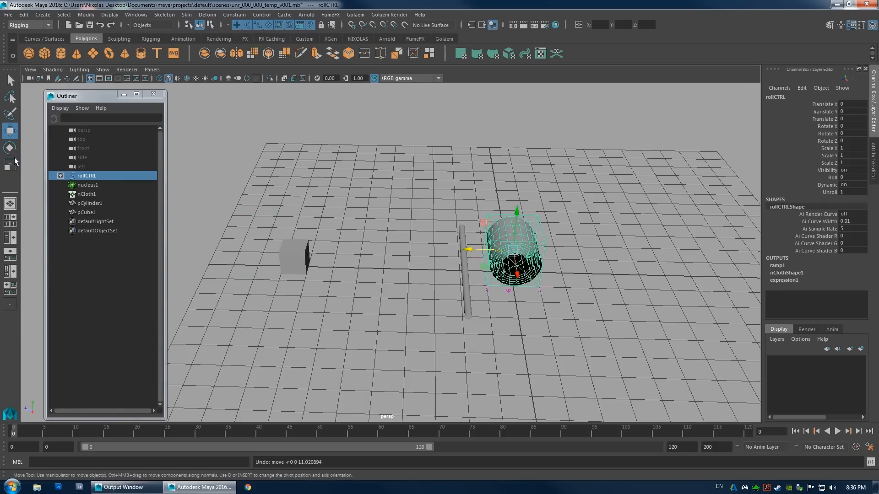
left_click(60, 176)
left_click(60, 176)
Make the cube and the thin cylinder nCloth passive colliders.
left_click_drag(282, 240, 332, 275)
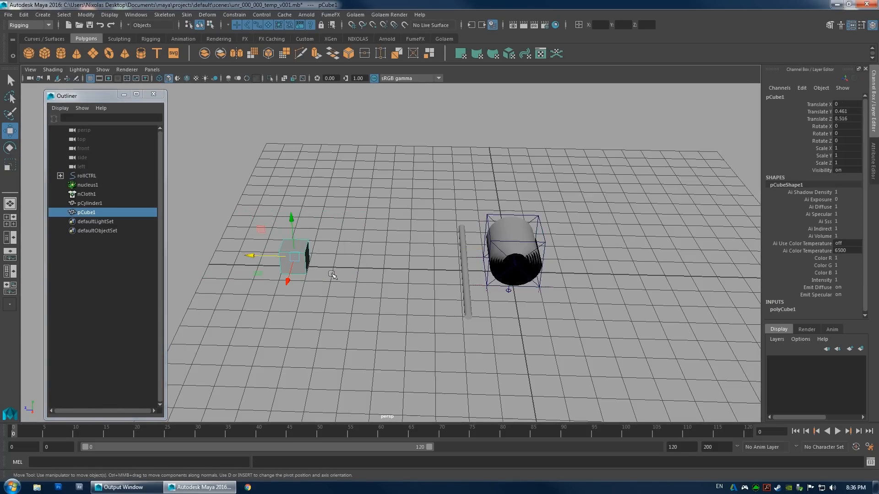
left_click(465, 274, "shift")
left_click(30, 24)
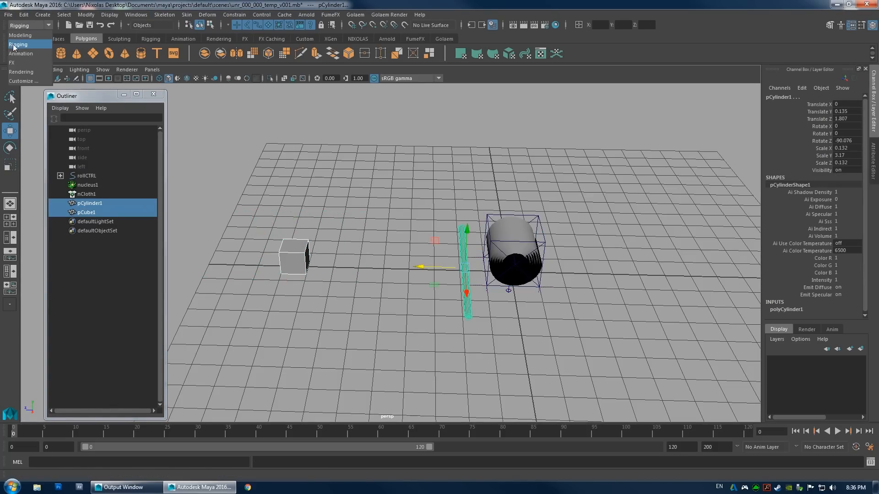
left_click(37, 58)
left_click(212, 15)
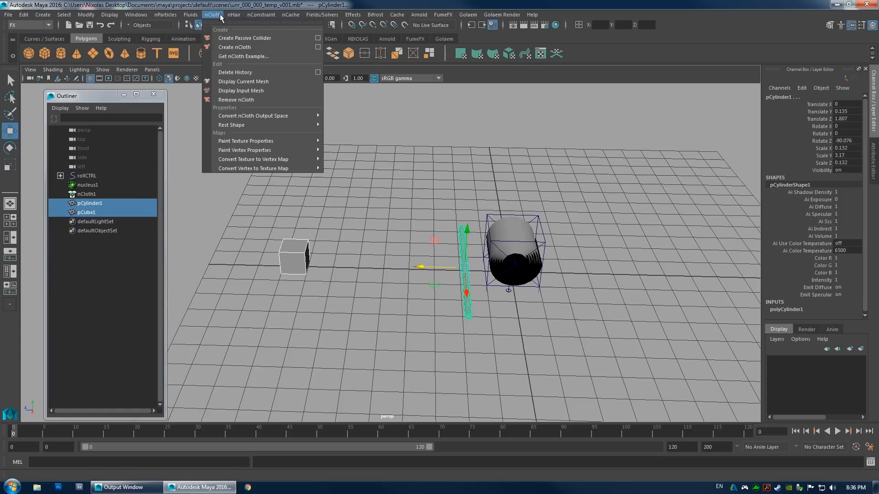
left_click(237, 38)
Run interactive playback with rollCTRL selected, lower Unroll to 0, then stop and return to the first frame.
left_click_drag(372, 183, 430, 213, "alt")
right_click_drag(430, 212, 300, 210, "alt")
left_click(103, 177)
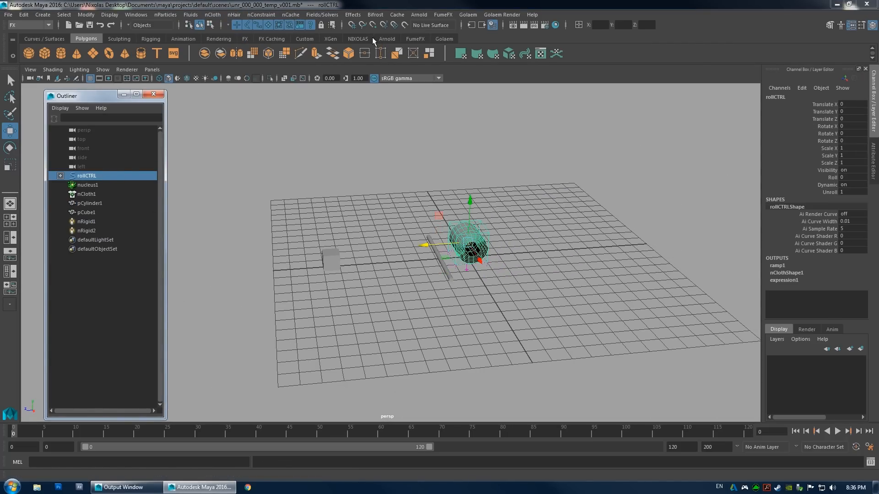
left_click(358, 38)
left_click(152, 53)
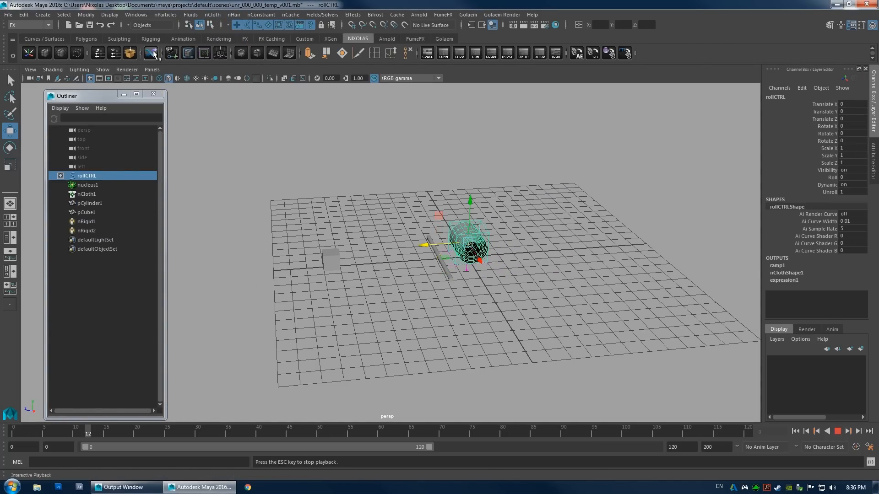
right_click_drag(348, 219, 414, 222, "alt")
left_click_drag(414, 222, 345, 195, "alt")
right_click_drag(345, 194, 399, 197, "alt")
left_click(829, 192)
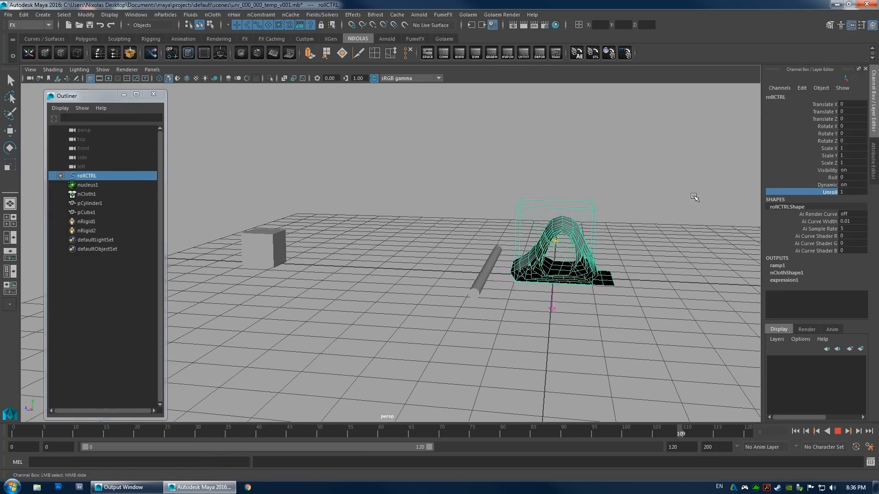
left_click(837, 432)
left_click(837, 431)
left_click(795, 431)
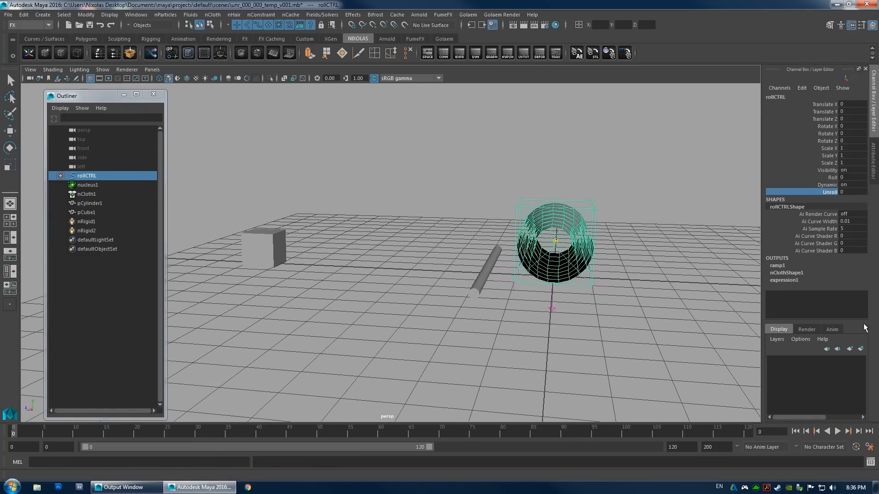
Set rollCTRL's Unroll to 0.8 and play the simulation briefly to test it.
left_click(849, 192)
type("1")
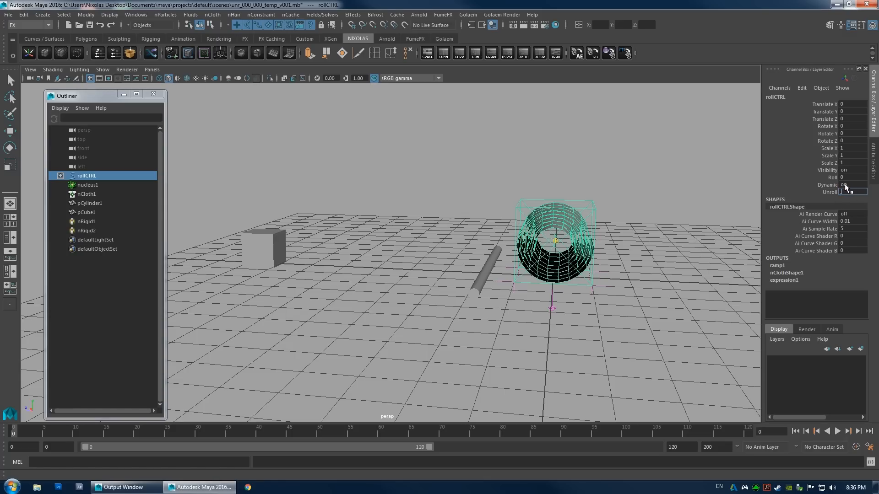
type("8")
key("Return")
left_click(838, 431)
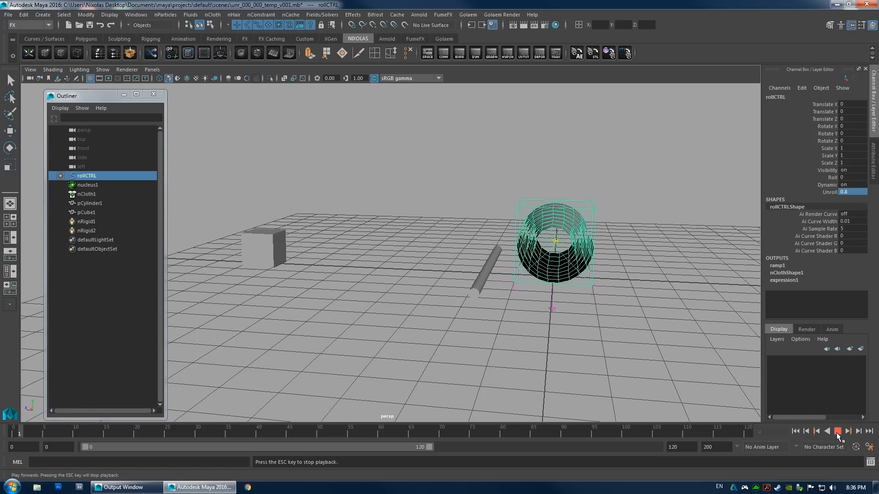
left_click(837, 432)
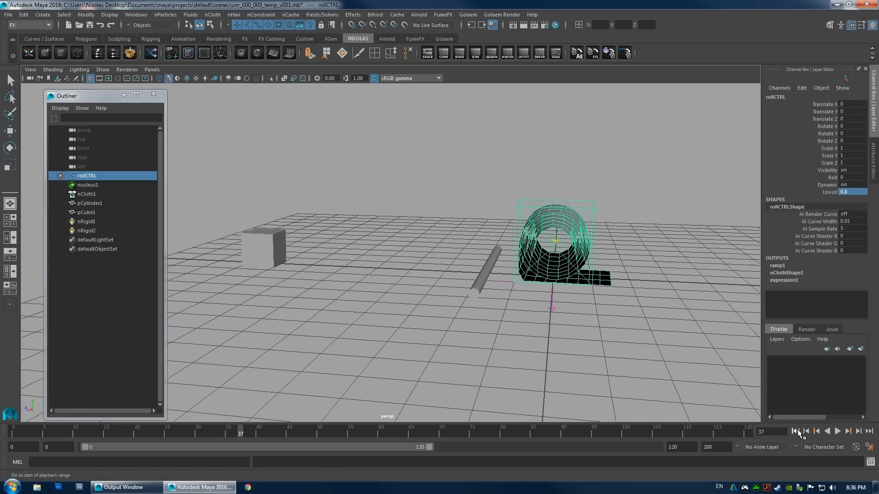
Return to the first frame and set rollCTRL's Unroll to 1, keeping the control selected for moving.
left_click(796, 431)
left_click_drag(851, 192, 770, 189)
type("1")
key("Return")
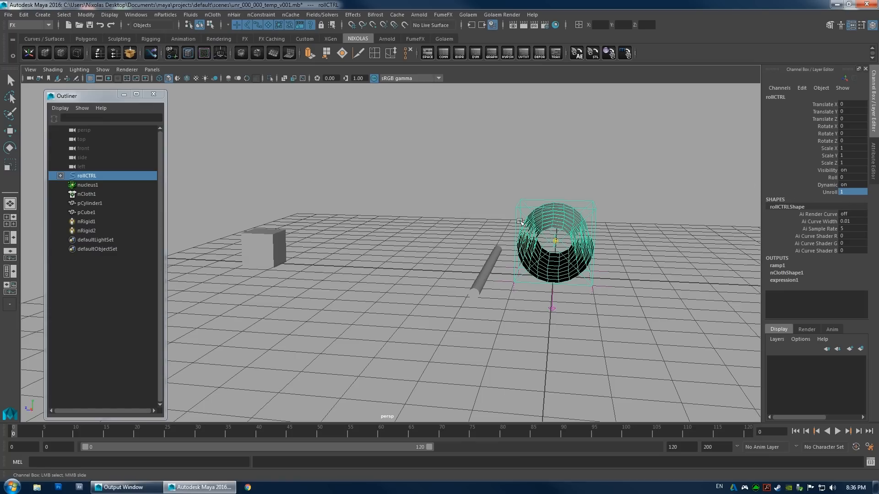
mouse_move(460, 230)
right_mouse_down("alt")
mouse_move(436, 201)
mouse_move(467, 229)
right_mouse_up("alt")
key("w")
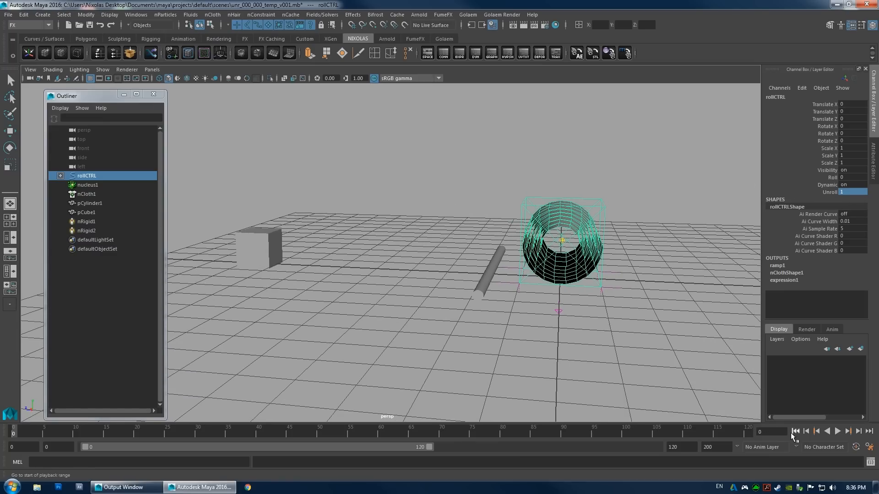
left_click(592, 285)
left_click(603, 198)
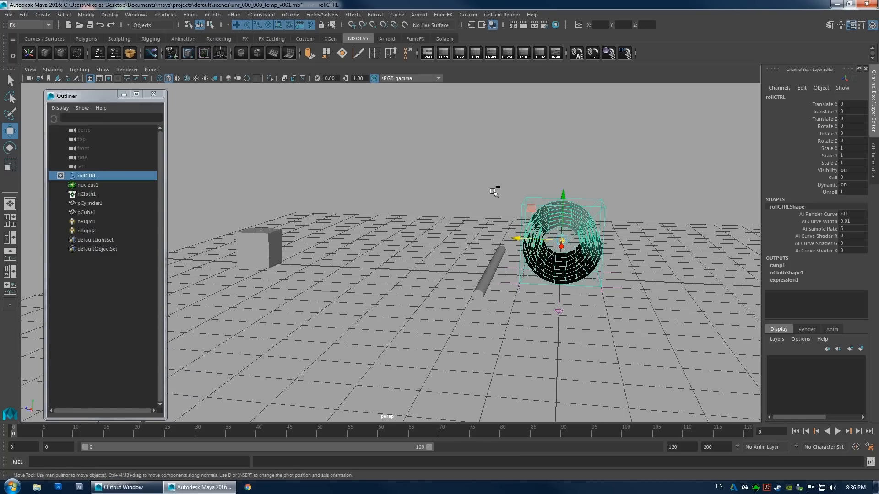
key("ctrl+s")
Extend the playback range to end at frame 200.
left_click_drag(445, 220, 451, 216, "alt")
right_click_drag(451, 215, 403, 220, "alt")
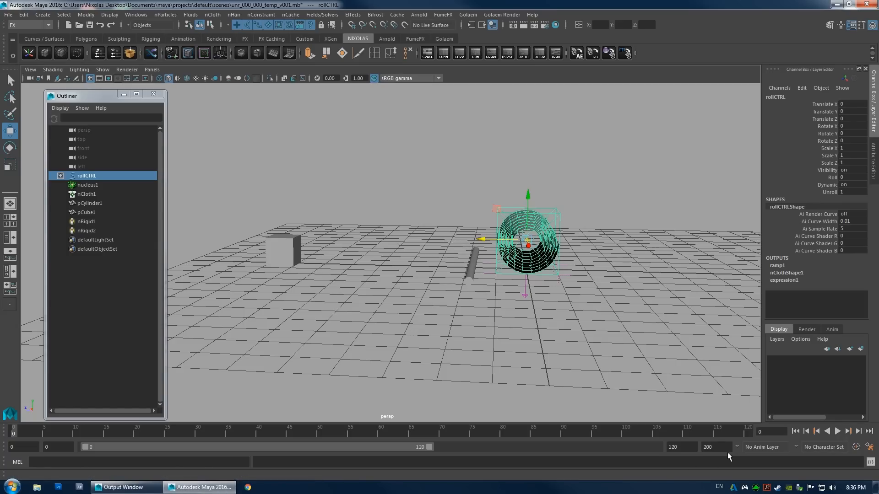
left_click_drag(687, 448, 540, 418)
type("200")
key("Return")
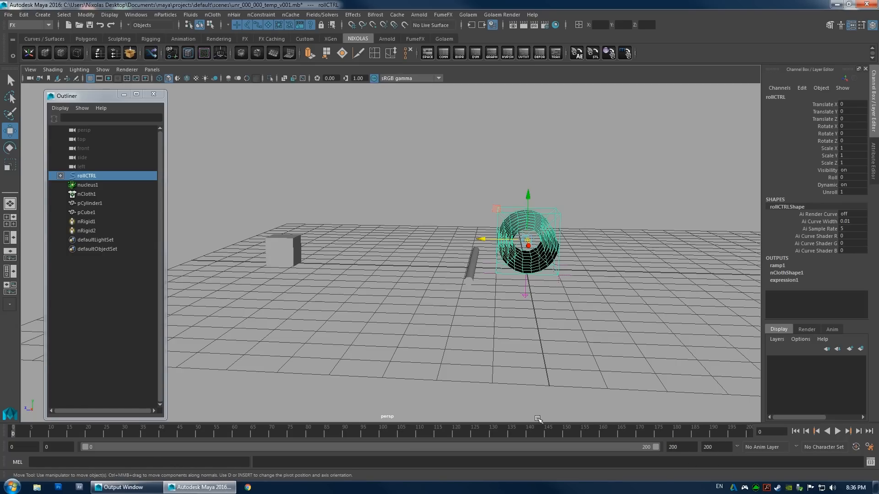
Key rollCTRL's translation at frame 0 and undo a trial move along Z.
left_click_drag(439, 292, 391, 306, "alt")
key("shift+w")
left_click_drag(479, 267, 498, 239, "alt")
left_click_drag(597, 258, 606, 241, "alt")
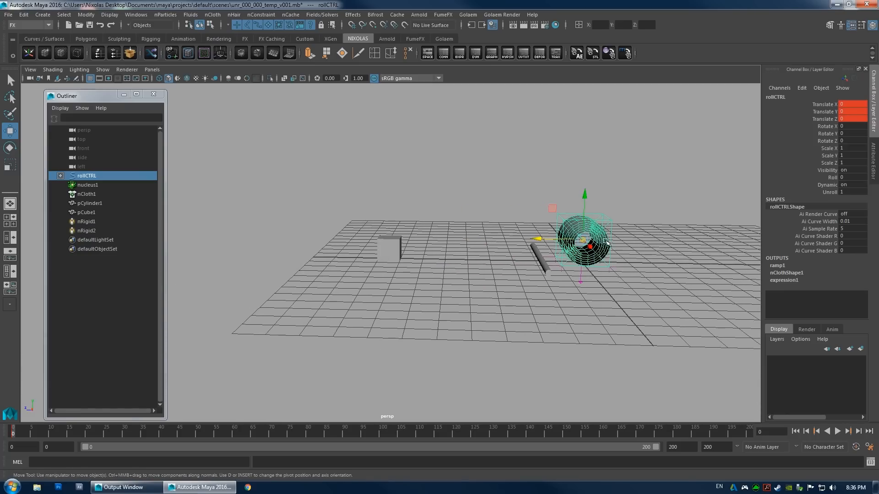
left_click_drag(547, 239, 401, 247)
key("ctrl+z")
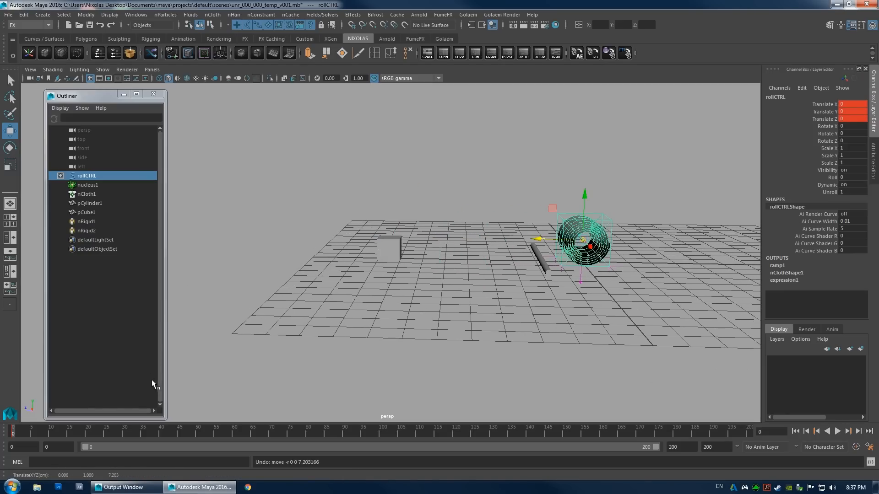
Play through the timeline, go to frame 100 and move rollCTRL past the cube to about Translate Z 14.129.
key("alt+v")
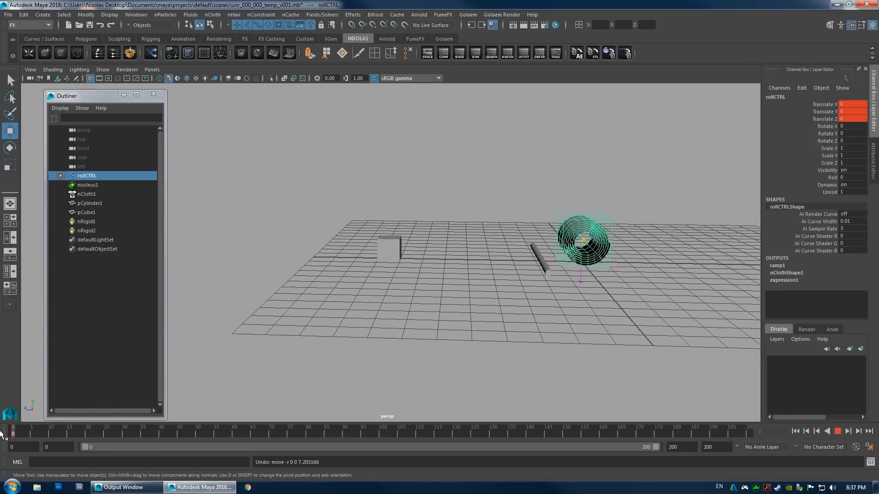
left_click(837, 431)
left_click(837, 431)
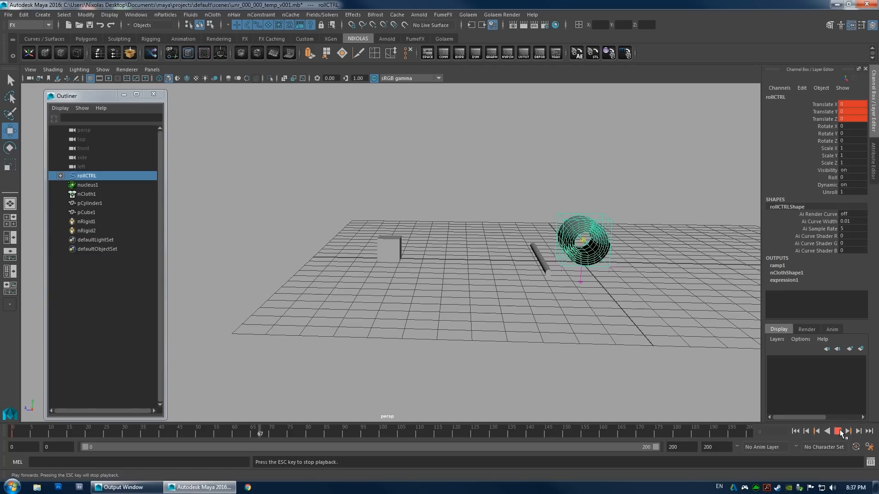
left_click(838, 431)
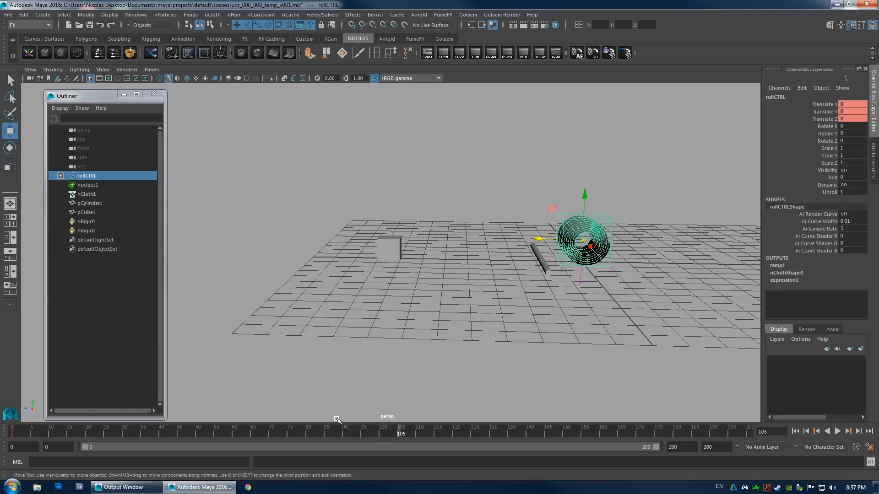
left_click(382, 434)
left_click_drag(538, 240, 267, 249)
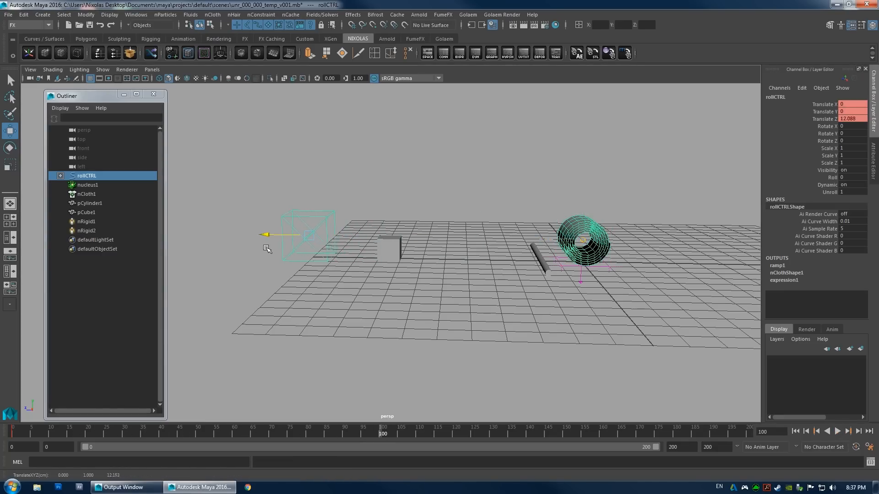
Scale the cube uniformly to about 0.571 and lower it to the ground at about Translate Y 0.149.
left_click(392, 251)
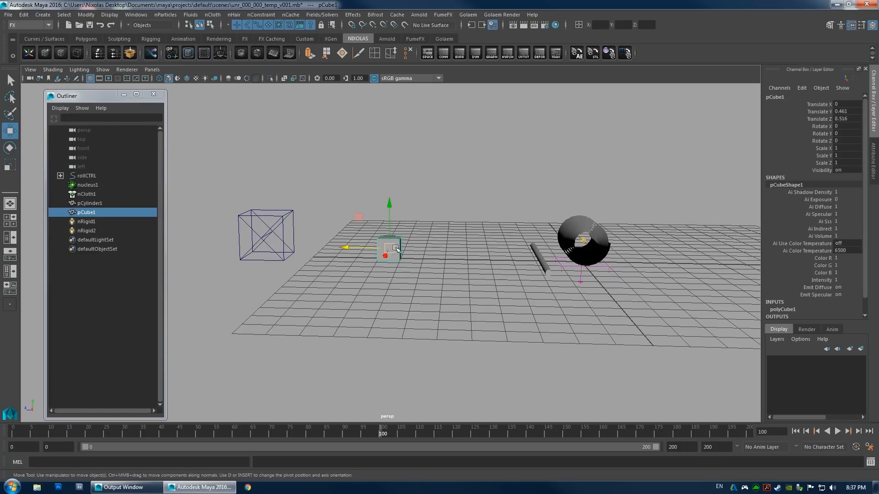
mouse_move(392, 250)
left_mouse_down("alt")
mouse_move(426, 282)
mouse_move(385, 252)
left_mouse_up("alt")
key("r")
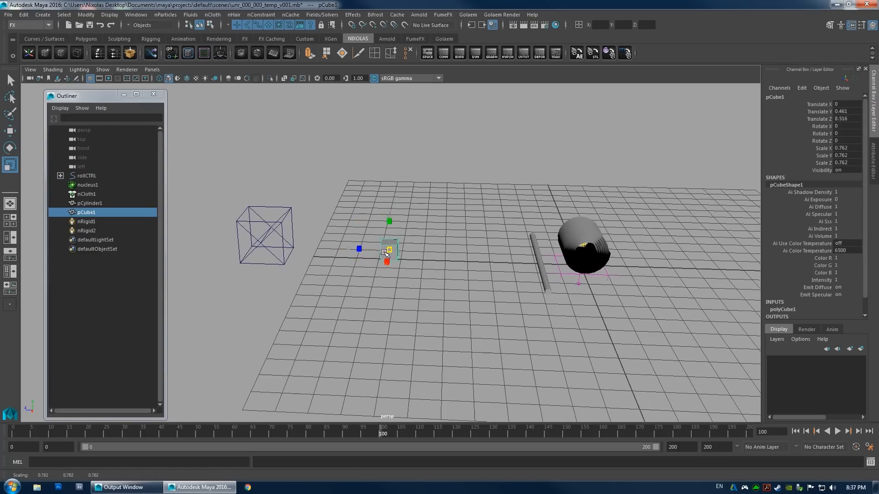
key("w")
left_click_drag(390, 221, 361, 222)
left_click(385, 225)
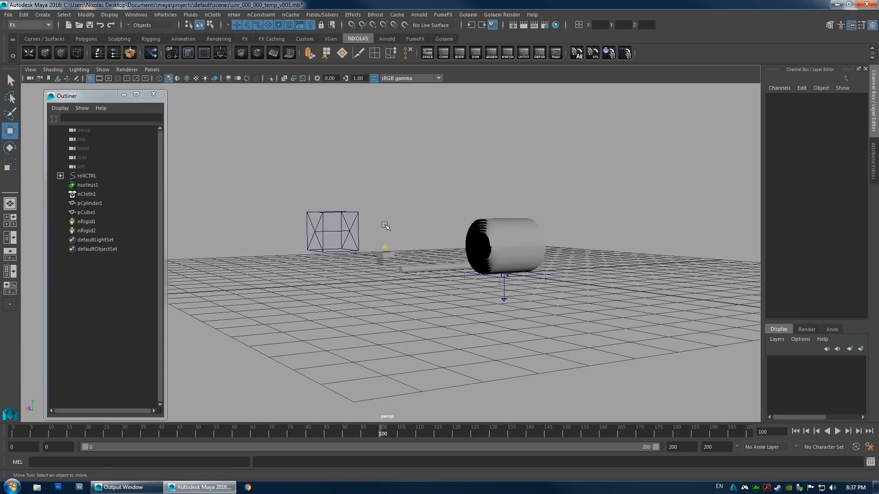
left_click_drag(376, 262, 385, 223)
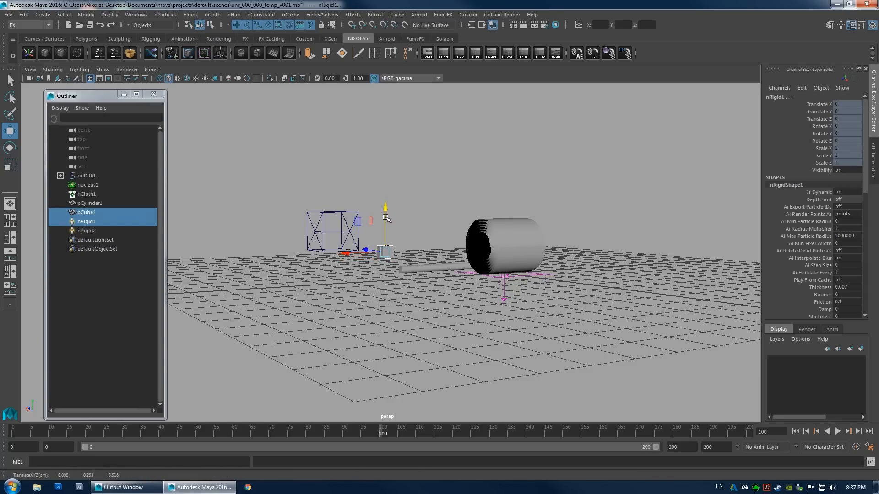
left_click(406, 239)
left_click(386, 254)
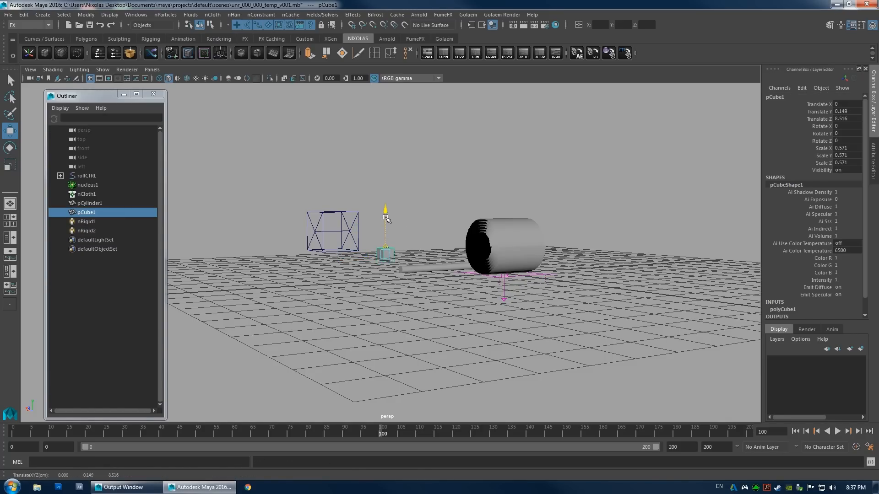
left_click_drag(385, 215, 328, 309, "alt")
Key rollCTRL's translation at frame 100 in its position beyond the cube.
left_click(294, 228)
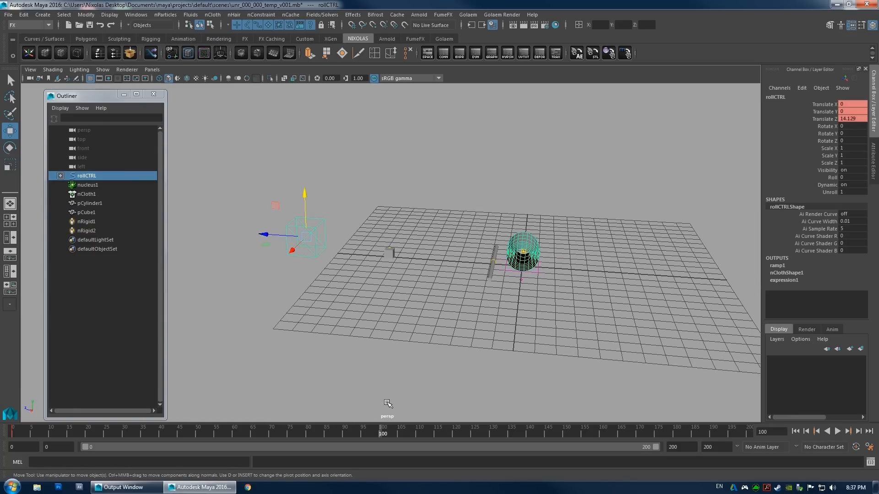
key("shift+w")
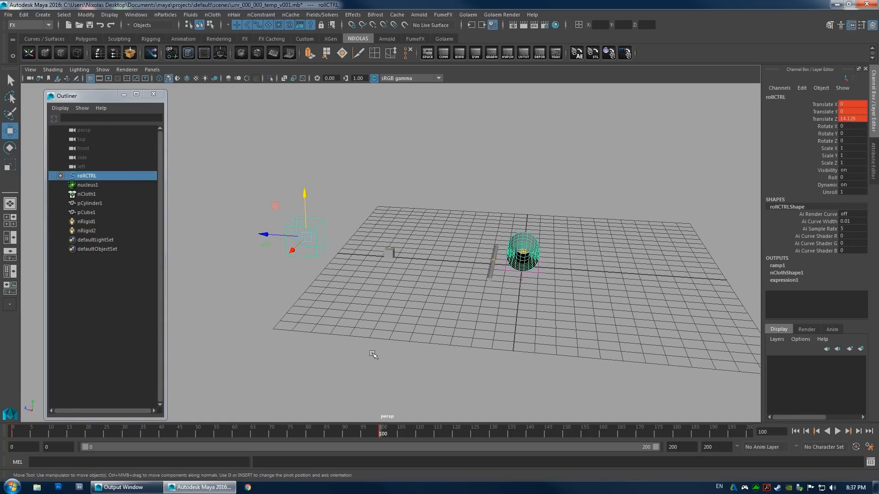
left_click_drag(373, 354, 421, 278, "alt")
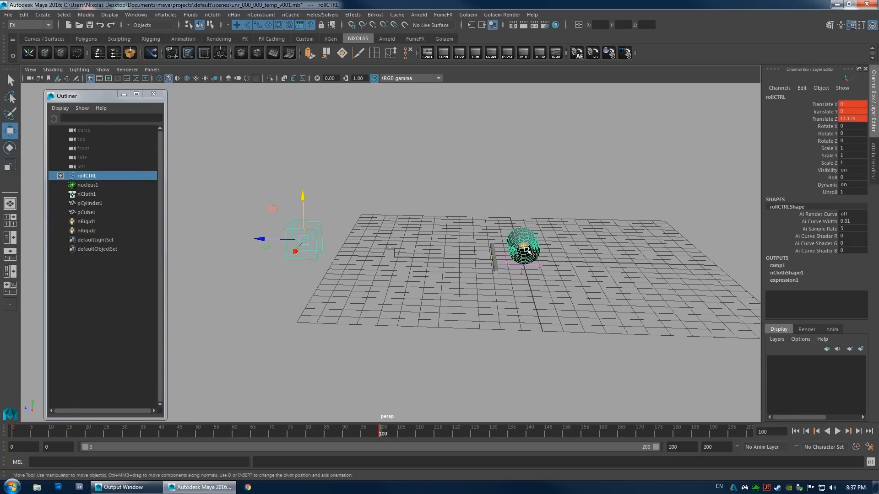
left_click(60, 176)
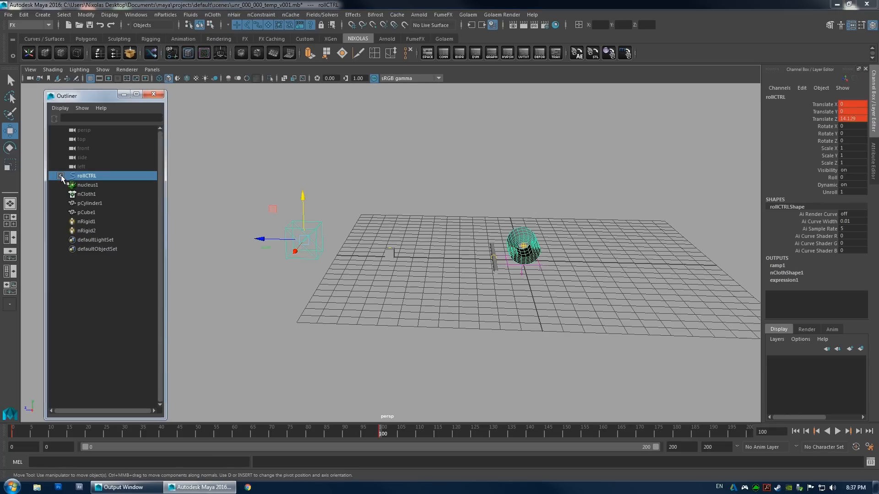
left_click(59, 176)
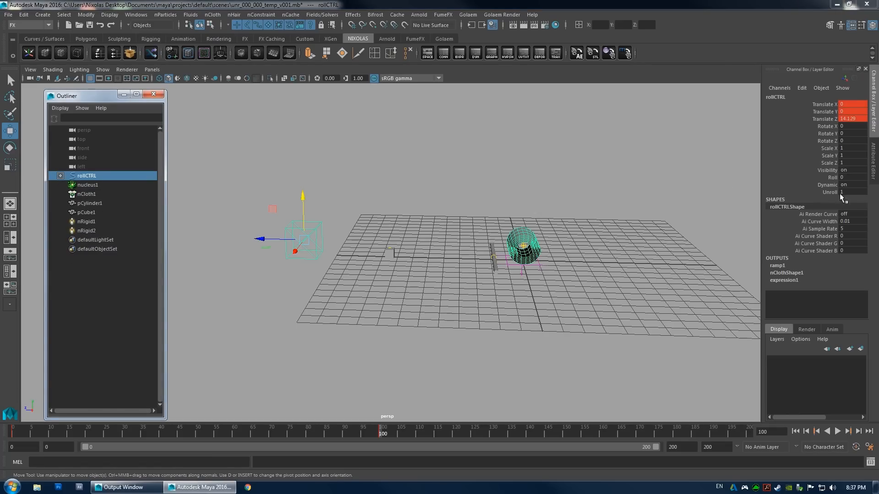
Turn rollCTRL's Dynamic attribute off and play the keyed movement from the first frame.
double_click(849, 185)
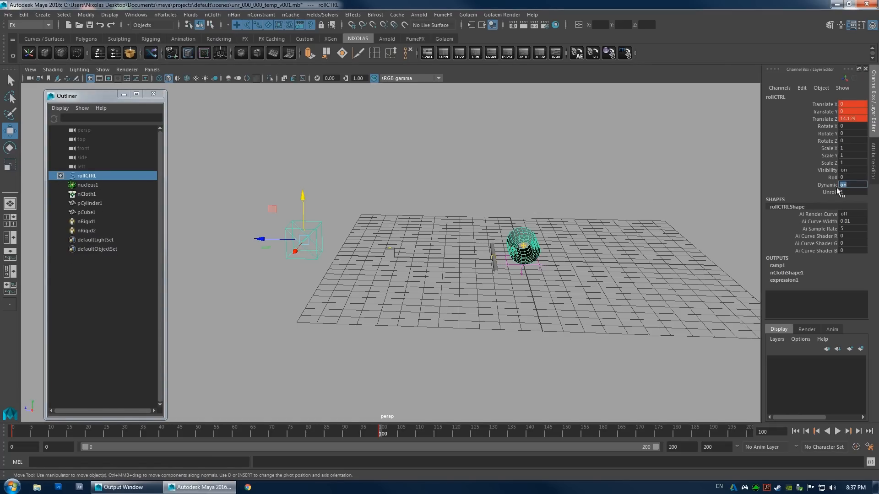
type("0")
key("Return")
left_click_drag(277, 237, 248, 237)
key("ctrl+z")
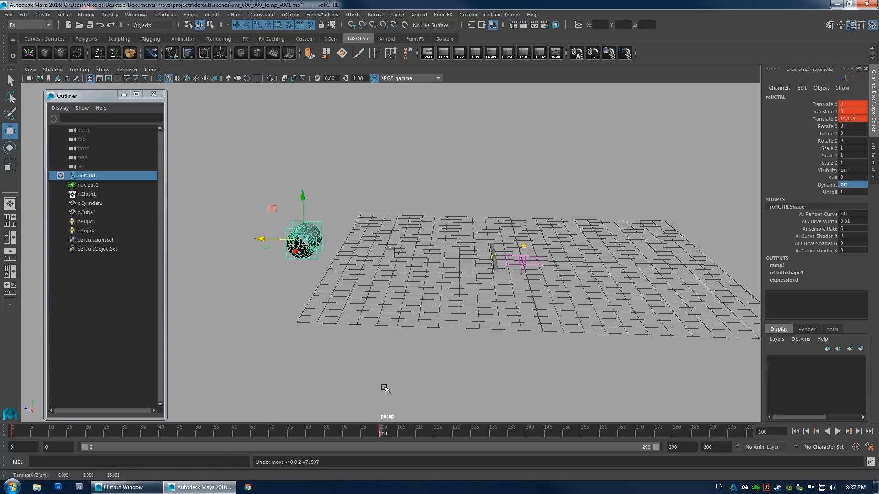
left_click(795, 432)
left_click(838, 431)
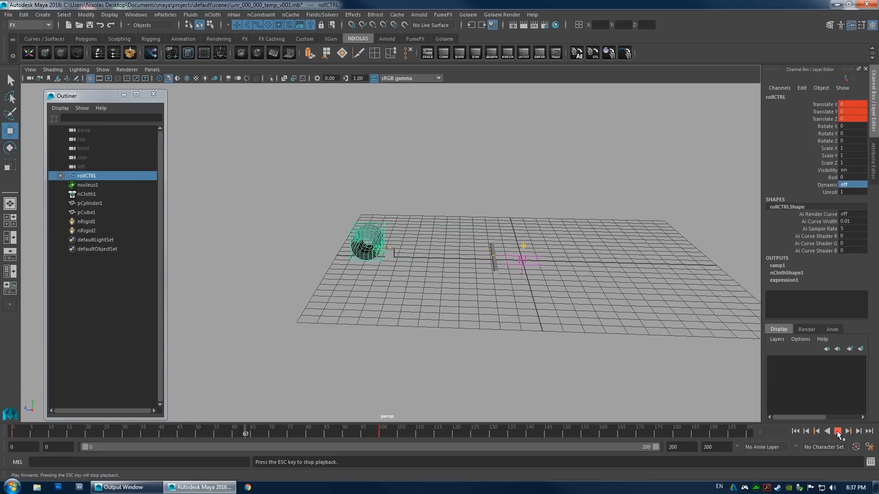
Stop playback and give rollCTRL's translation keys at frame 0 linear tangents in the Graph Editor.
left_click(838, 432)
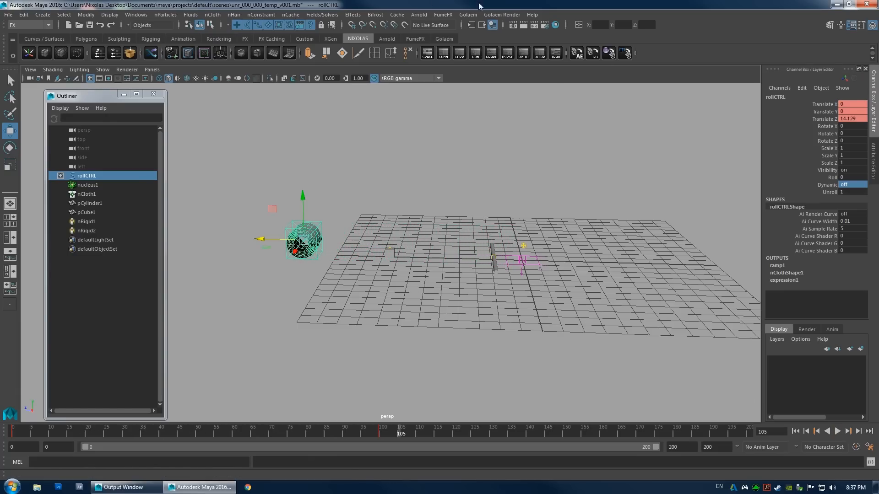
left_click(491, 54)
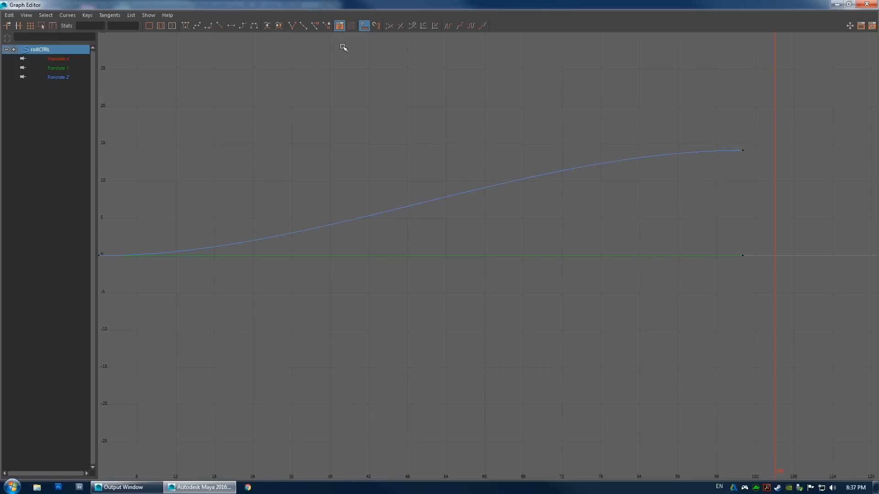
scroll(427, 143, "down", 6)
left_click_drag(434, 191, 279, 362)
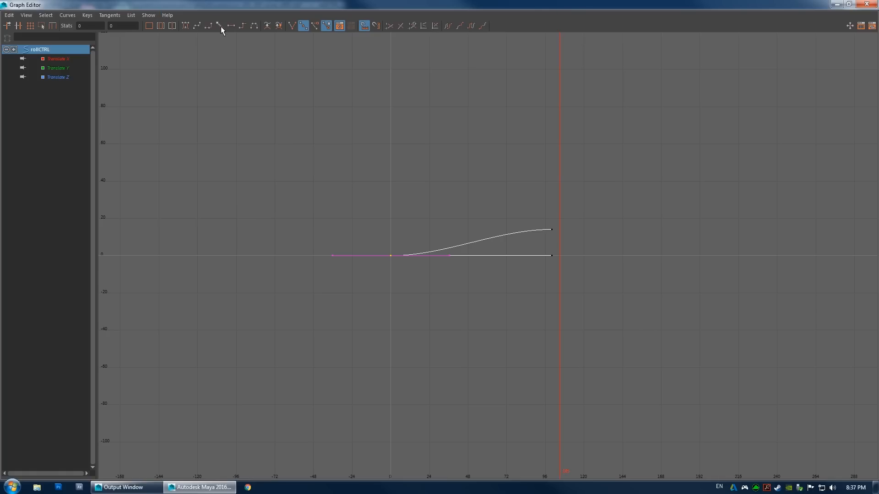
left_click(220, 26)
left_click_drag(764, 3, 620, 101)
left_click(646, 103)
Play rollCTRL's movement from the first frame several times to review its starting speed.
left_click(794, 432)
left_click(838, 431)
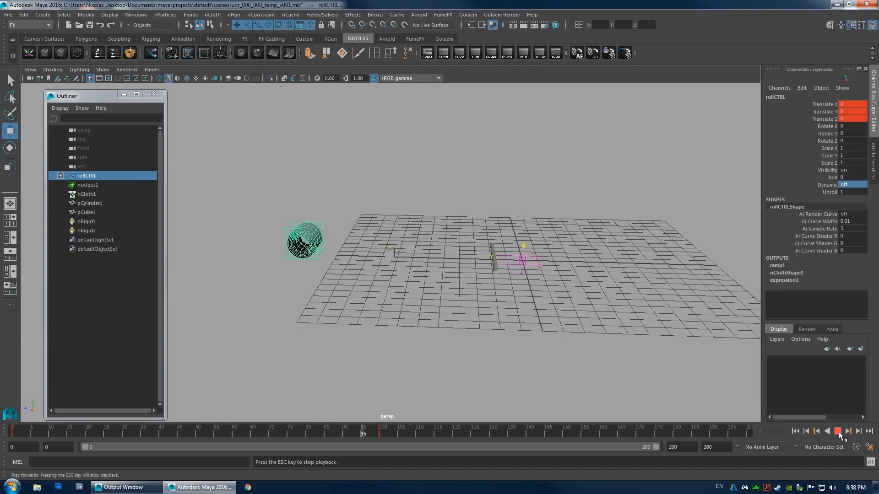
left_click(838, 432)
left_click(795, 432)
left_click(837, 433)
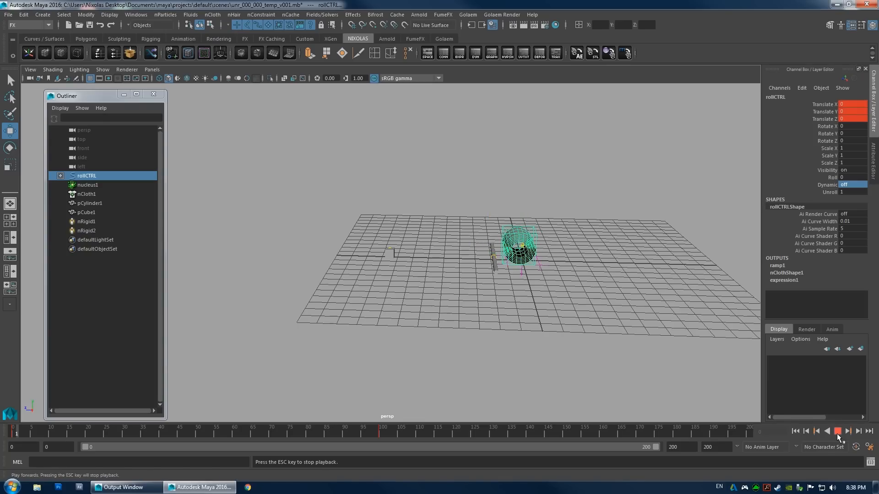
left_click(837, 433)
left_click(795, 432)
left_click(837, 432)
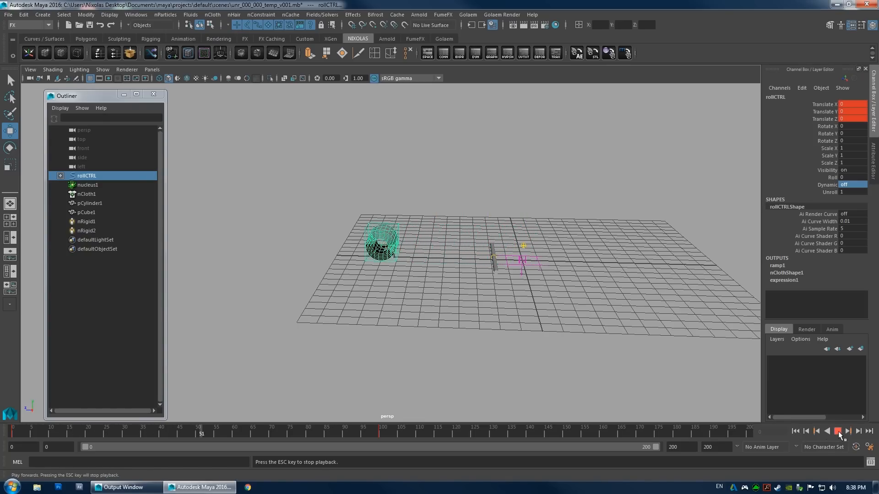
left_click(838, 432)
Go to frame 7, where the roll reaches the cylinder, and key rollCTRL's translation there.
right_click_drag(386, 294, 495, 295, "alt")
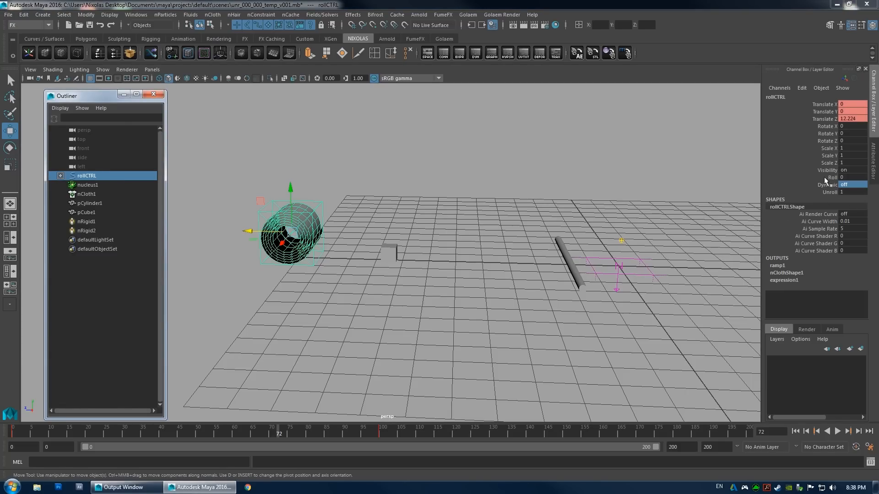
right_click_drag(467, 209, 482, 208, "alt")
left_click_drag(83, 426, 39, 431)
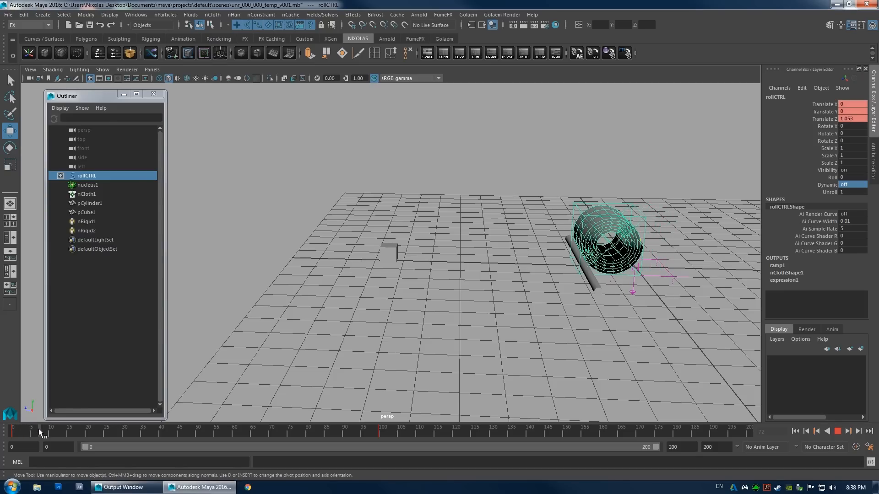
left_click_drag(439, 347, 426, 306, "alt")
right_click_drag(425, 307, 543, 299, "alt")
middle_click_drag(542, 298, 477, 308, "alt")
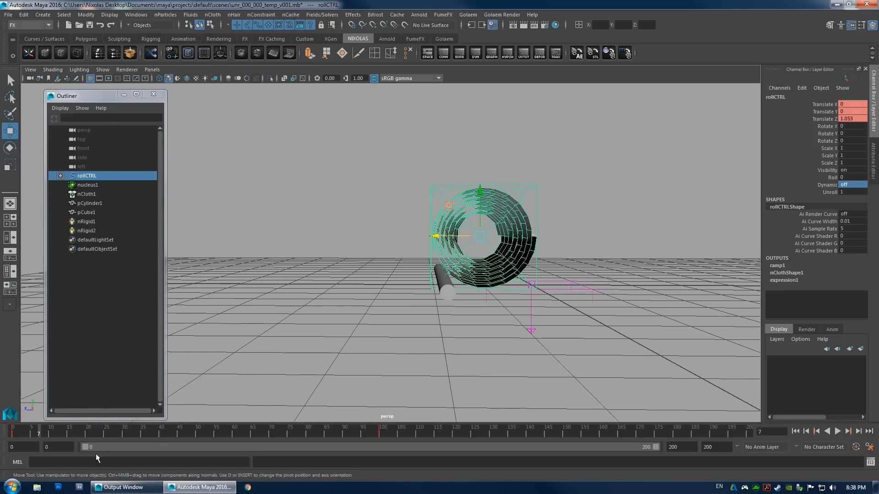
key("alt+v")
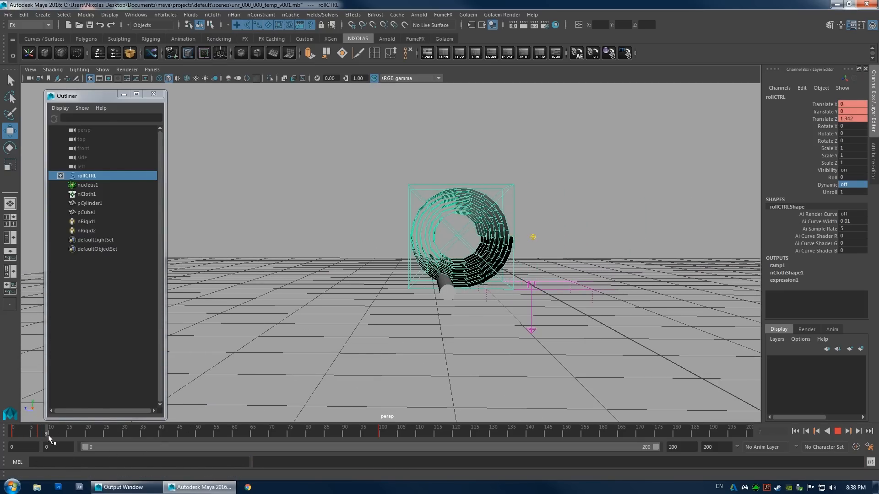
Key rollCTRL's translation at frame 17 past the cylinder, and raise it to about Translate Y 0.252 at frame 12.
left_click(74, 434)
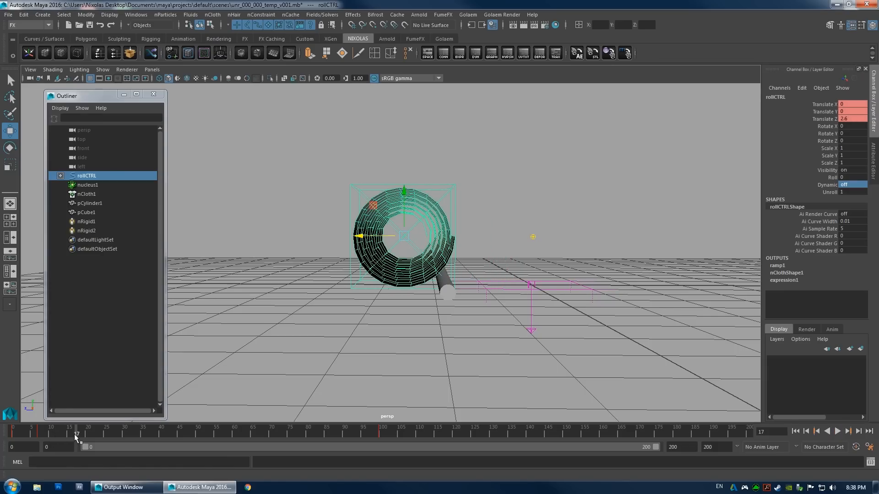
left_click(58, 434)
left_click_drag(440, 208, 440, 196)
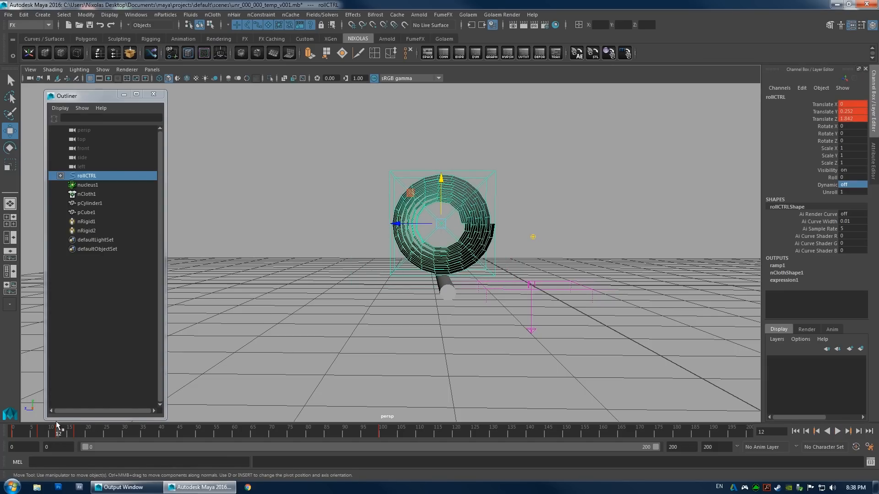
left_click_drag(23, 434, 62, 438)
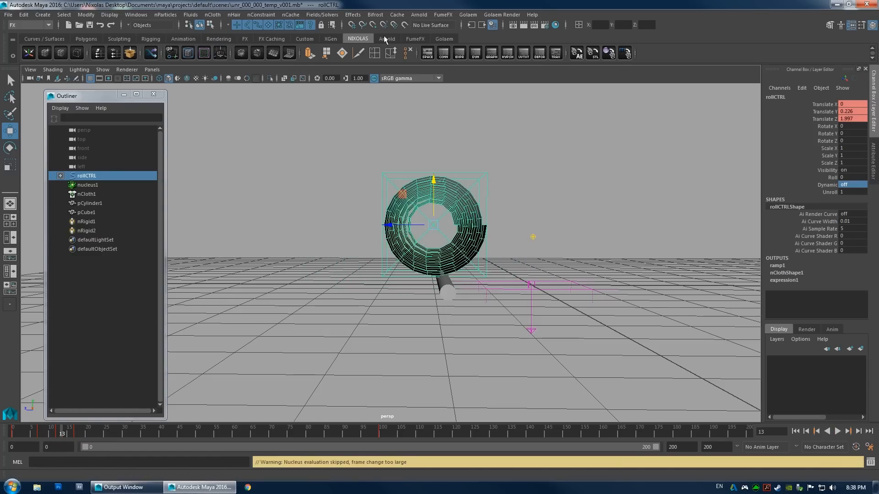
Isolate rollCTRL's Translate Y curve in the Graph Editor and make the tangents at frames 7 and 17 linear.
left_click(492, 54)
key("f")
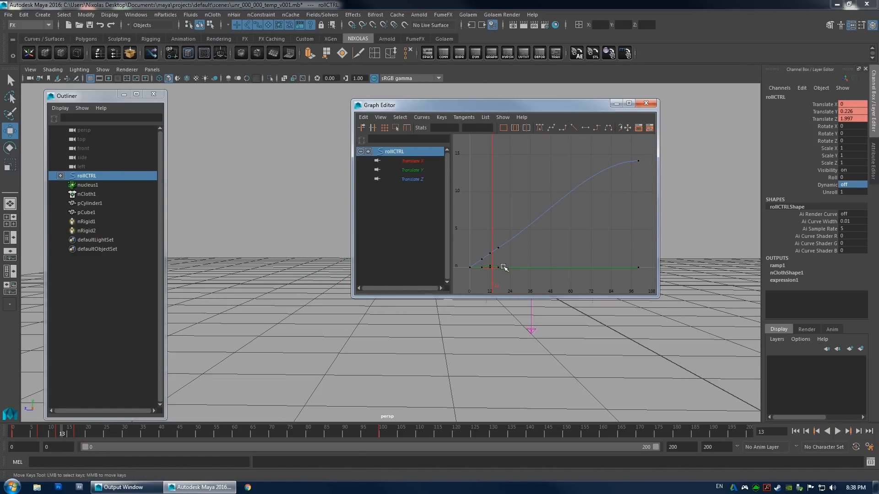
left_click_drag(488, 275, 487, 275)
left_click(416, 169)
key("f")
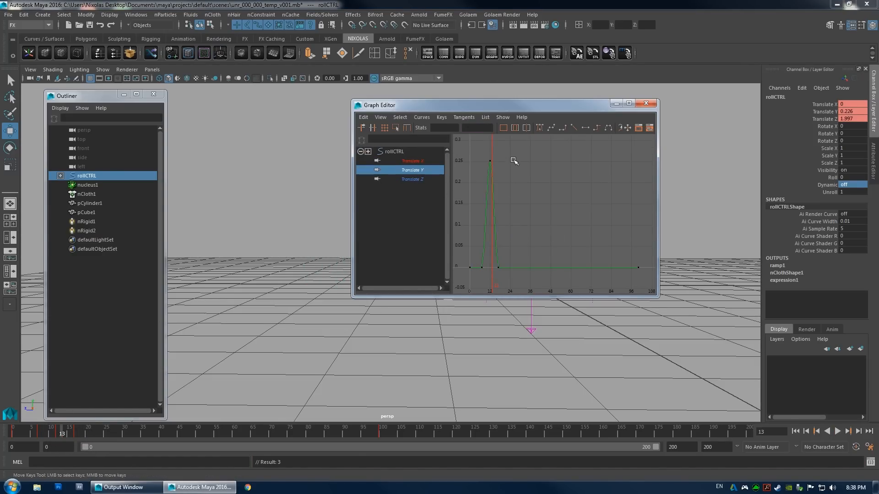
left_click_drag(521, 150, 474, 290)
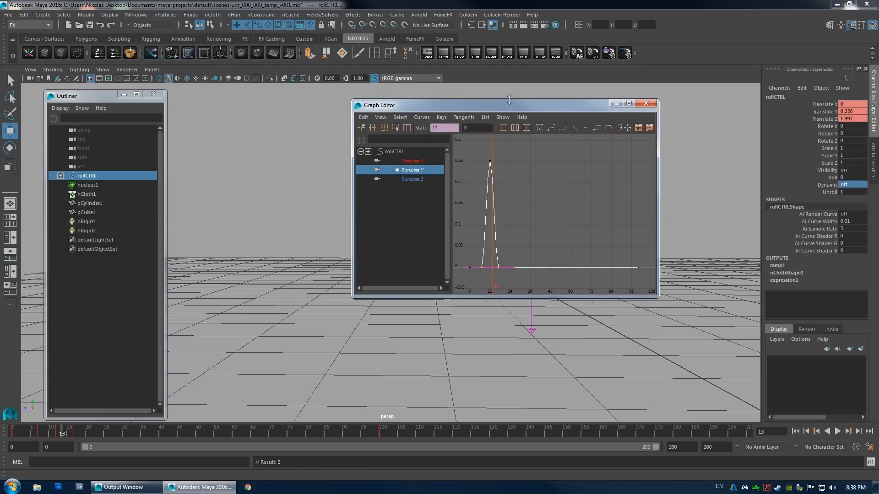
Delete the Translate X and Translate Z keys at frames 7, 12 and 17.
left_click(403, 160)
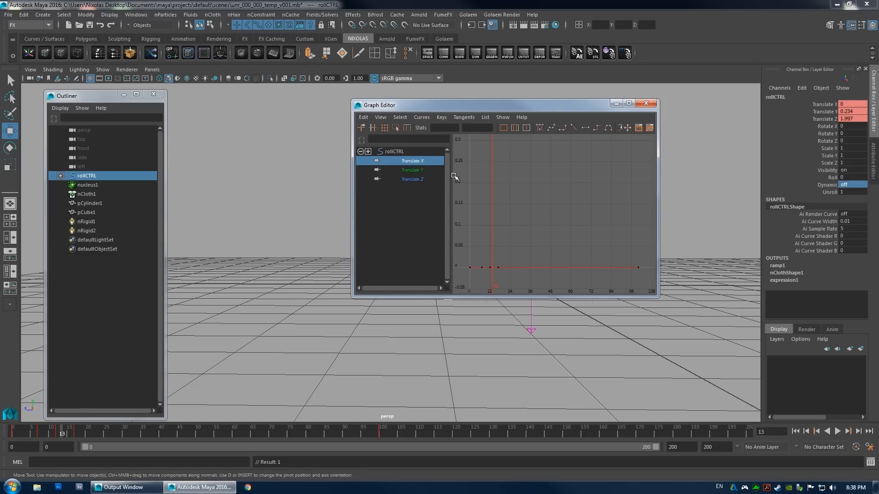
key("f")
left_click_drag(473, 239, 475, 241)
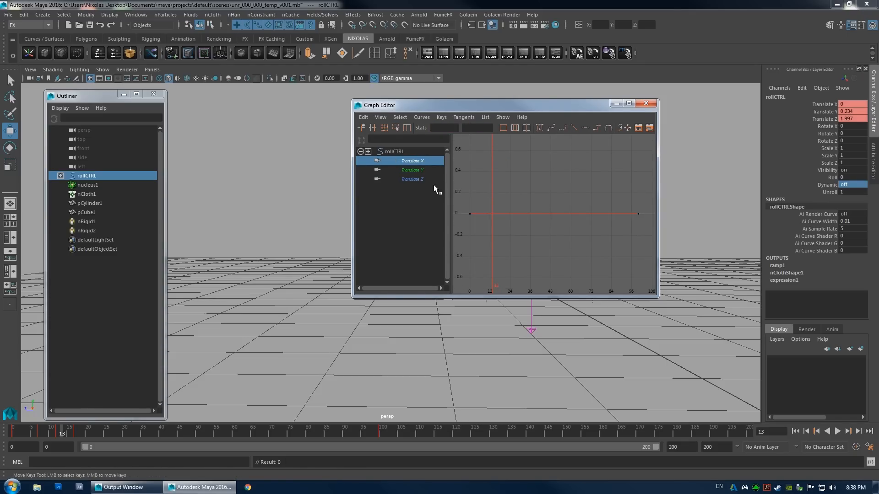
left_click(419, 180)
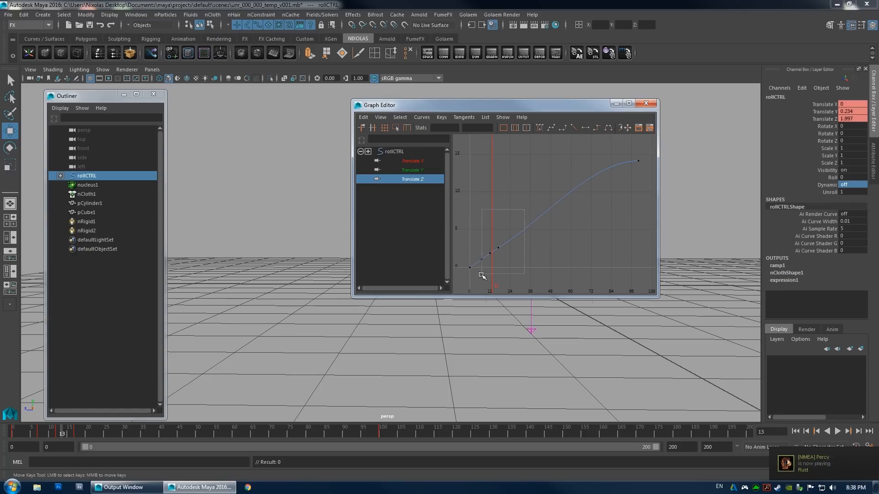
key("f")
Delete the remaining Translate X keys, check the Translate Y and Translate Z curves, and close the Graph Editor.
left_click(414, 162)
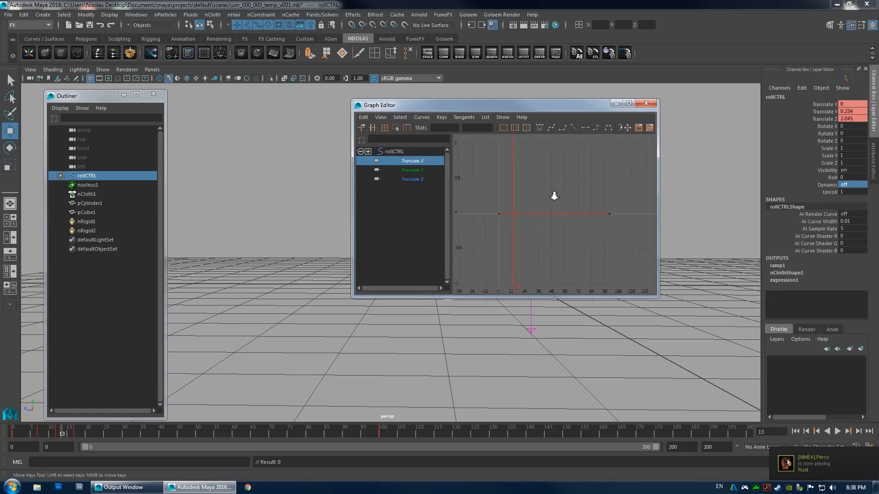
key("f")
left_click_drag(629, 191, 495, 240)
key("Delete")
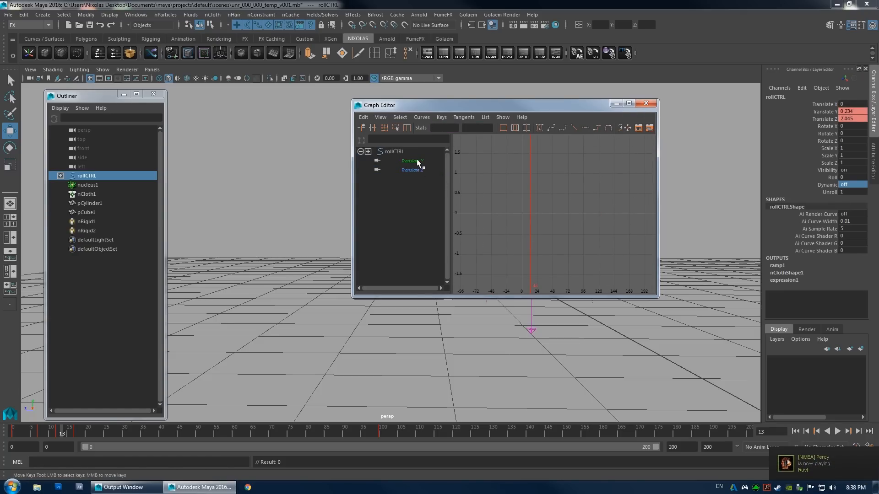
left_click(416, 162)
left_click(414, 169)
left_click(417, 161)
left_click(424, 171)
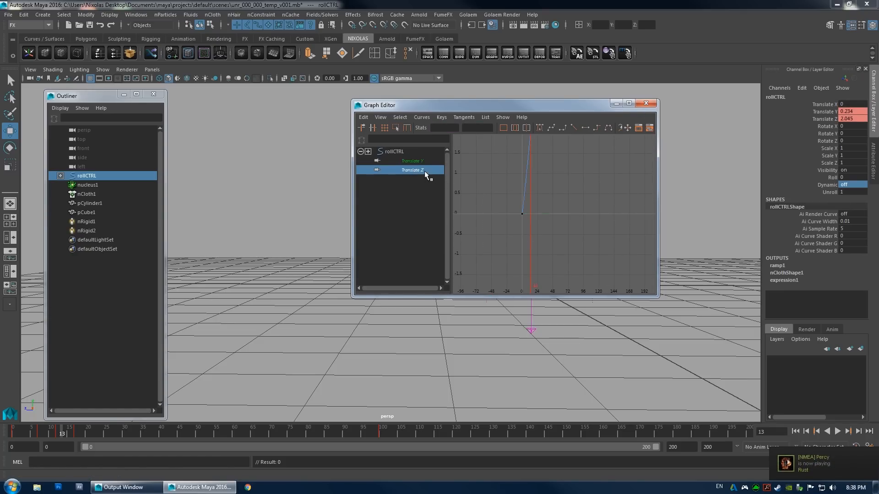
left_click(648, 104)
Key only rollCTRL's Translate Y at frame 41 just before the cube and at frame 55 just past it.
left_click(32, 433)
left_click_drag(32, 434, 128, 434)
left_click_drag(294, 324, 451, 330, "alt")
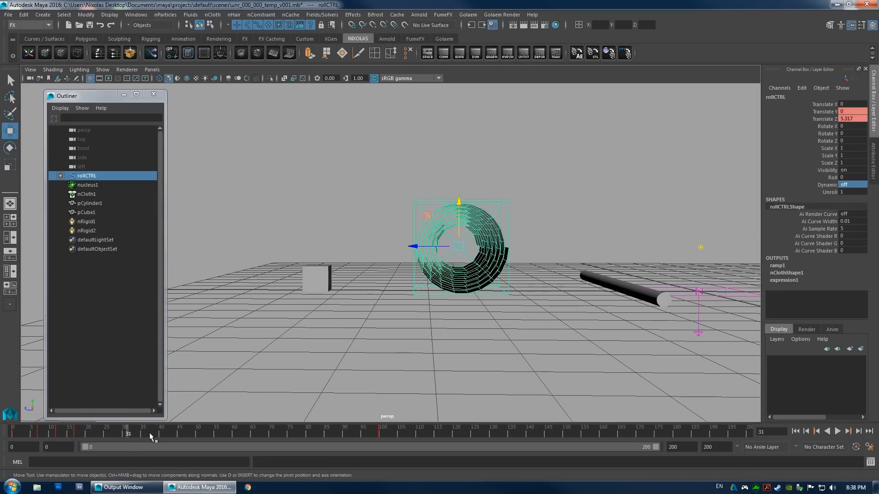
left_click_drag(151, 435, 165, 438)
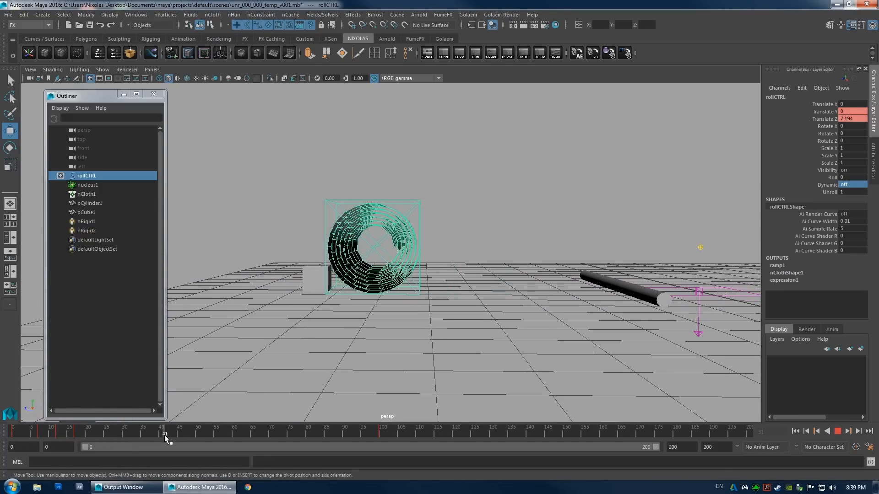
left_click_drag(384, 323, 405, 315, "alt")
left_click(822, 109)
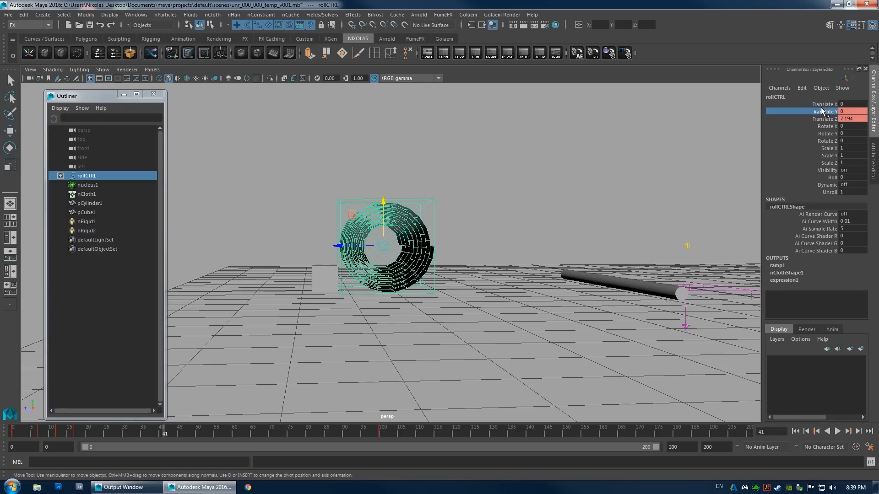
right_click(822, 109)
left_click(818, 122)
left_click_drag(515, 211, 500, 208, "alt")
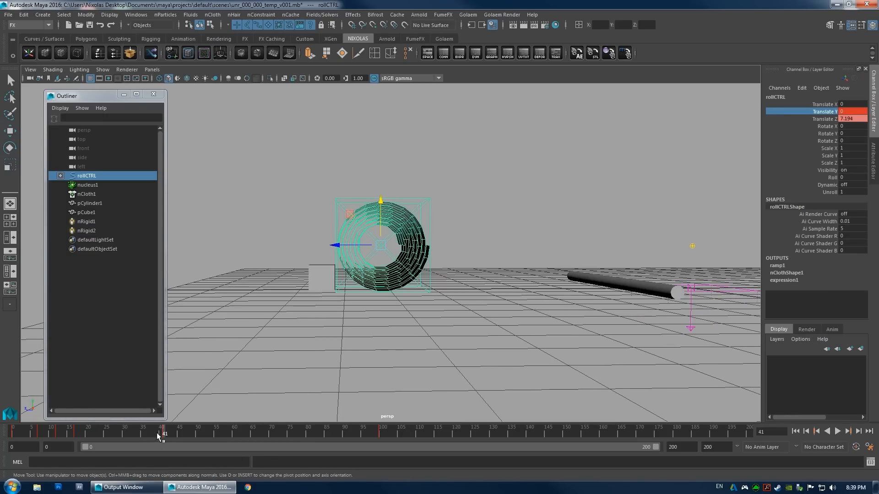
left_click_drag(158, 435, 216, 435)
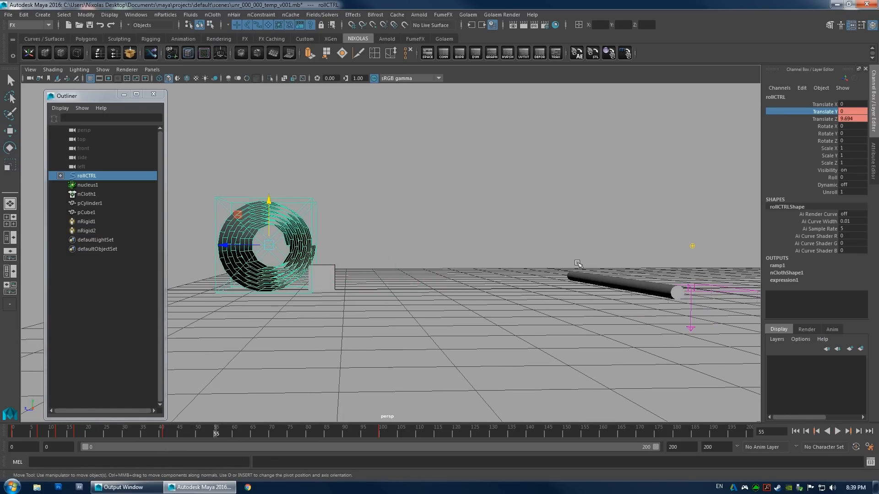
right_click(822, 116)
left_click(819, 129)
At frame 48, raise rollCTRL above the cube to about Translate Y 0.498 and key Translate Y.
left_click(193, 434)
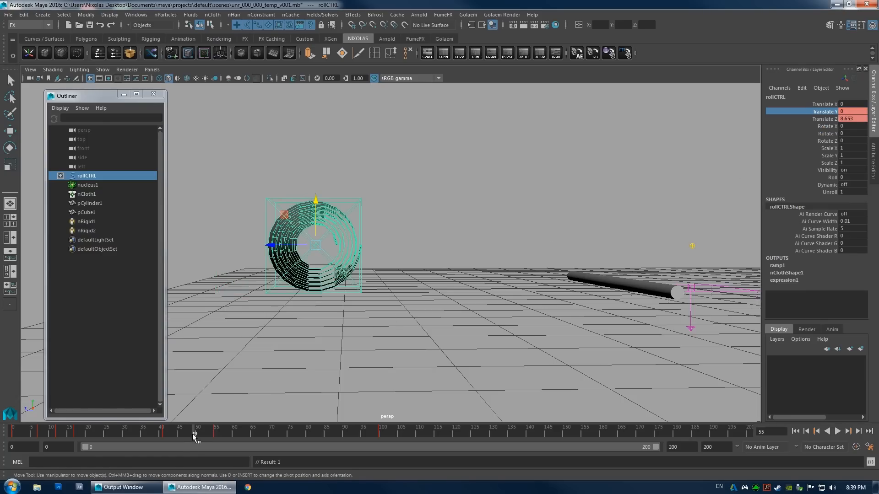
left_click_drag(192, 434, 190, 434)
left_click_drag(371, 257, 332, 271, "alt")
left_click_drag(314, 200, 320, 180)
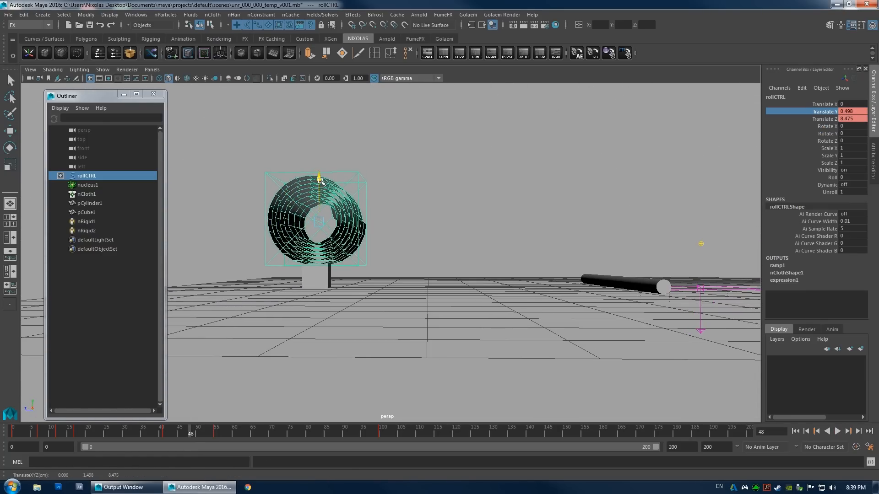
right_click(826, 114)
left_click(823, 122)
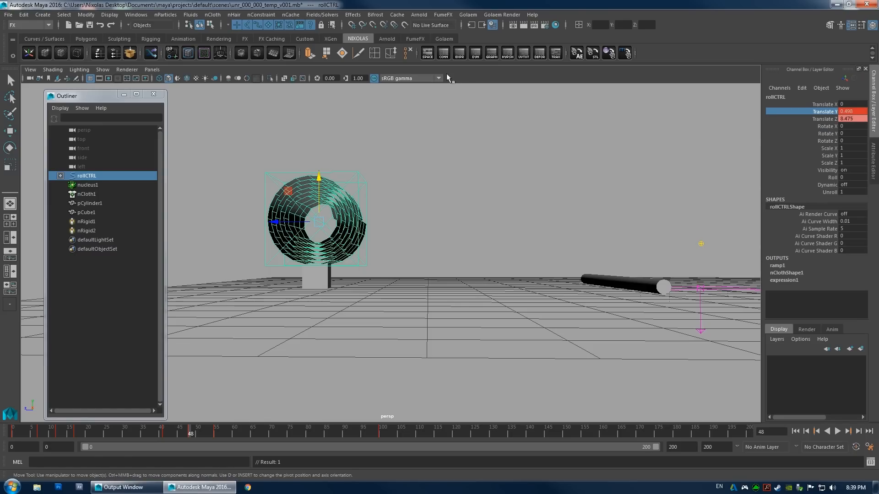
Make the tangents of the Translate Y keys at frames 41 and 55 linear in the Graph Editor.
left_click(491, 53)
key("f")
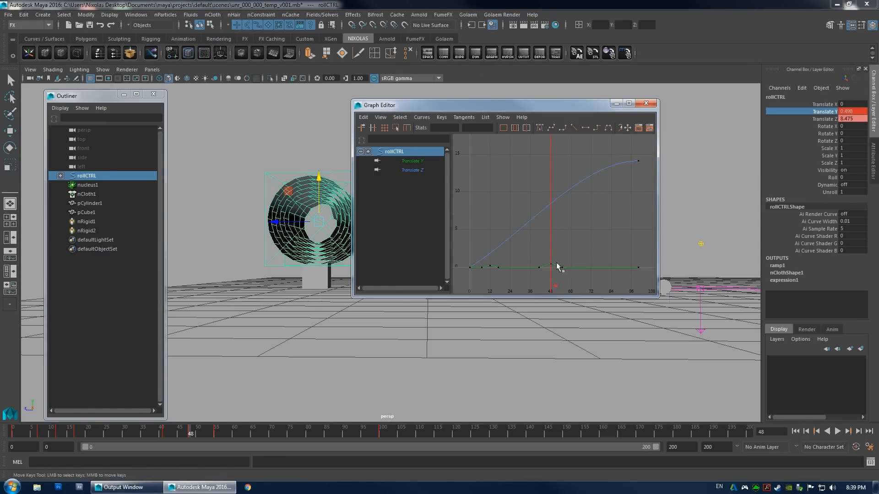
left_click_drag(571, 247, 536, 284)
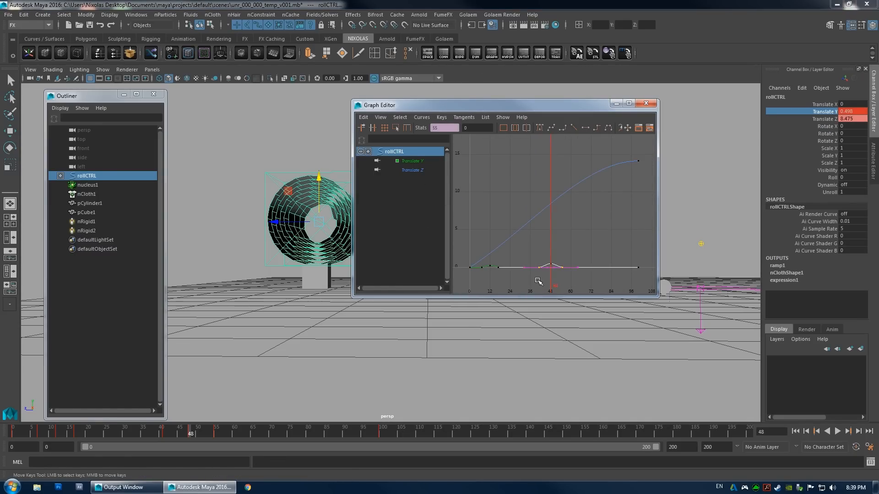
key("f")
left_click(574, 129)
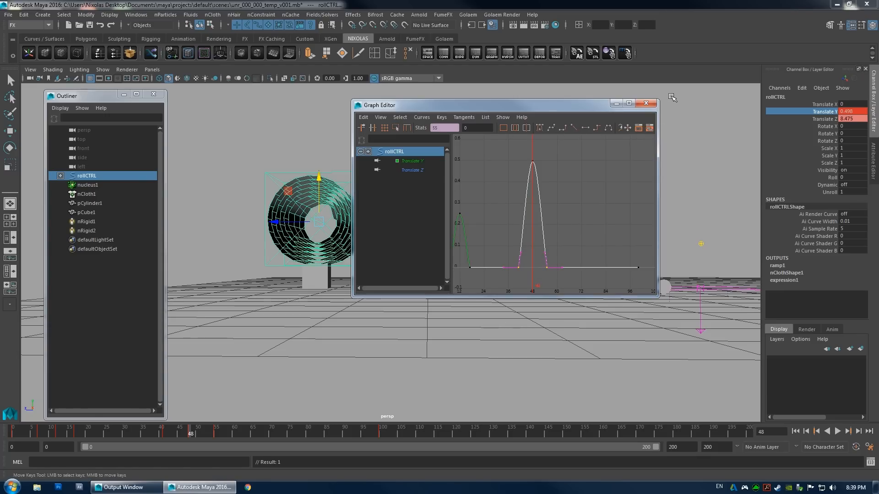
left_click(647, 104)
Check the roll's position between the two obstacles at frame 23 and return to frame 0.
right_click_drag(577, 183, 481, 224, "alt")
left_click(97, 432)
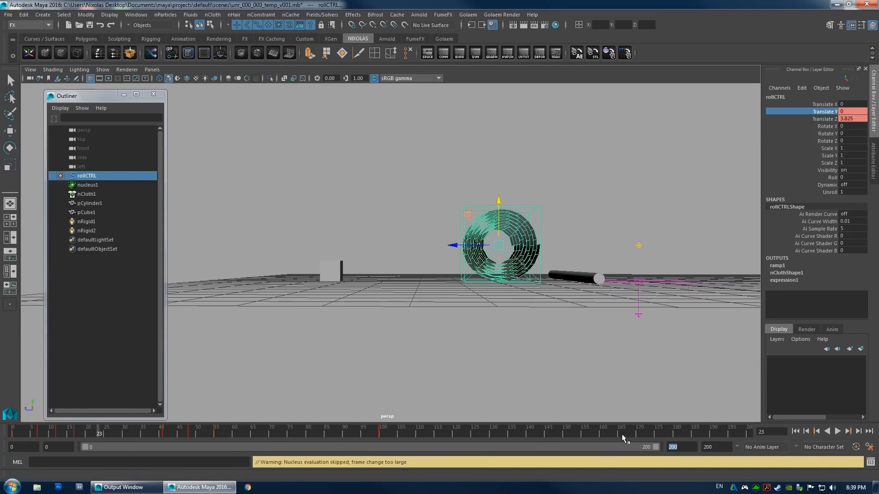
left_click(675, 432)
key("alt+v")
left_click(13, 432)
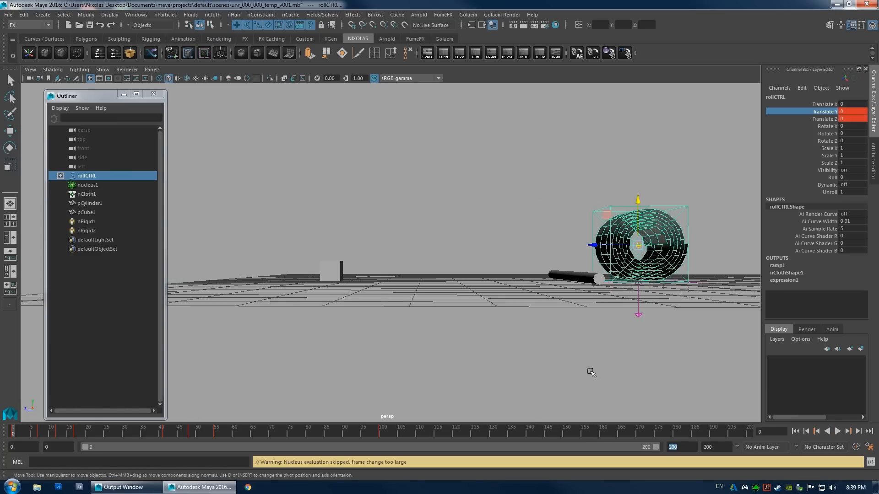
Set the end of the playback range to frame 125, play the animation through and return to frame 0.
type("125")
key("Return")
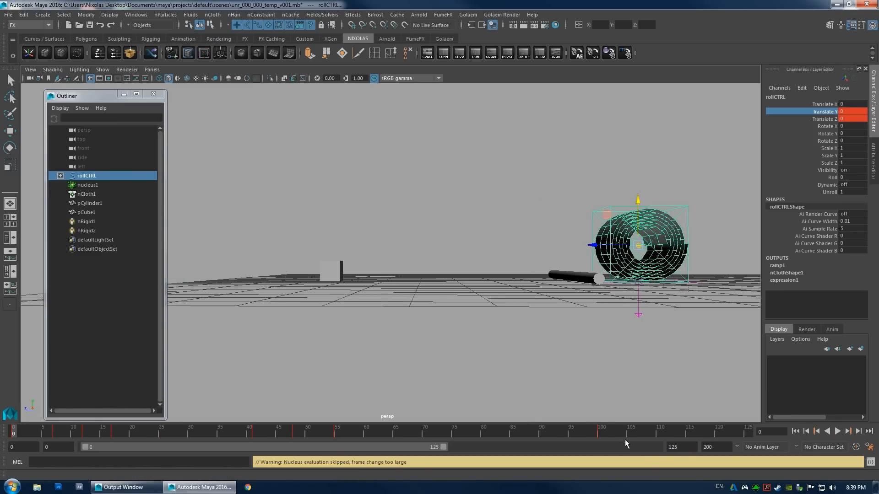
left_click(835, 431)
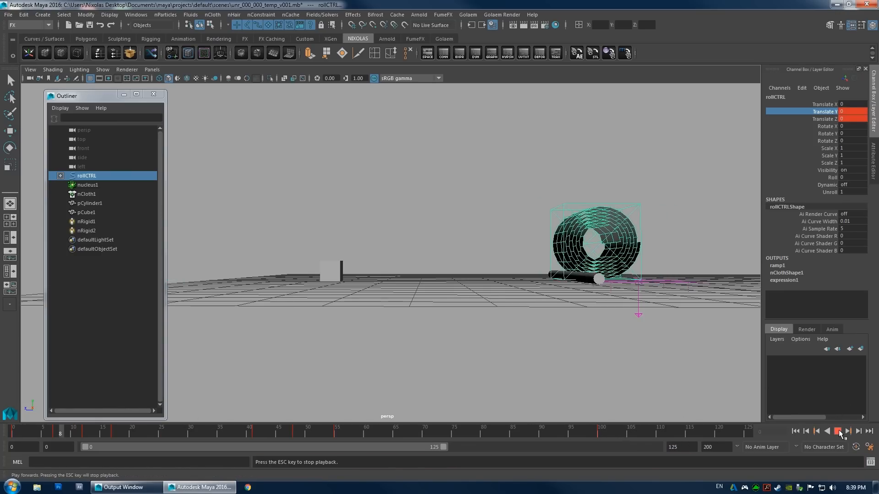
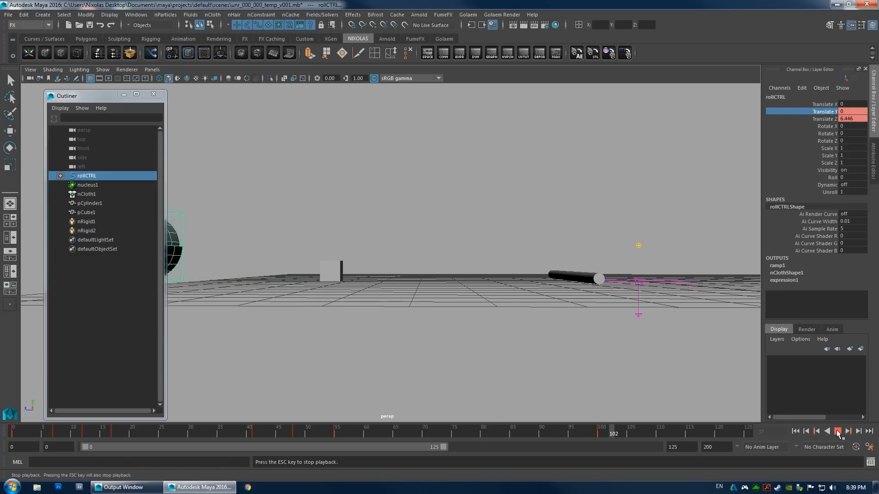
left_click(837, 431)
right_click_drag(462, 256, 334, 265, "alt")
middle_click_drag(333, 265, 379, 280, "alt")
key("alt+shift+v")
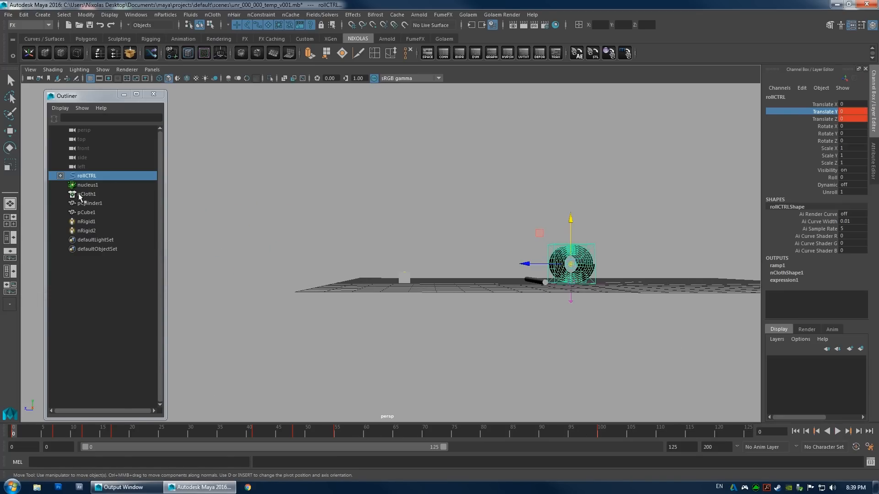
Key only rollCTRL's Roll attribute at value 0 on frame 0.
left_click(832, 177)
left_click_drag(480, 202, 389, 322, "alt")
right_click(838, 184)
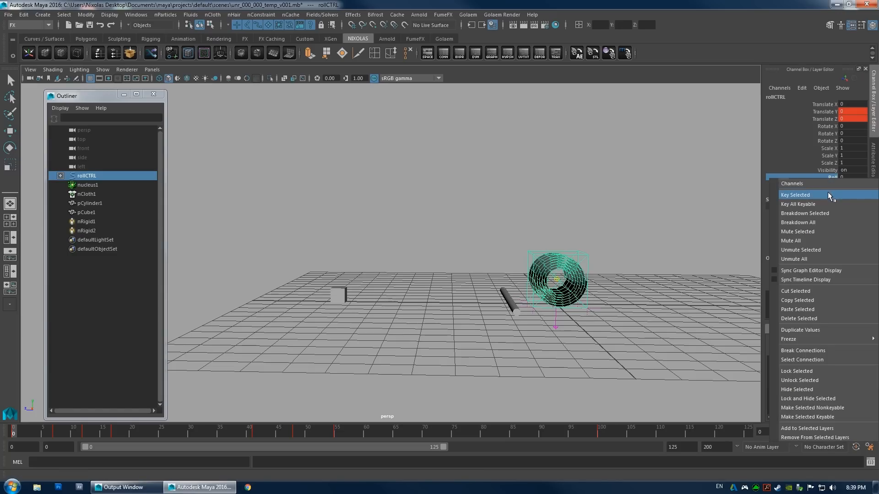
left_click(828, 192)
At frame 100, set rollCTRL's Roll to 800 and key only that attribute.
left_click(602, 432)
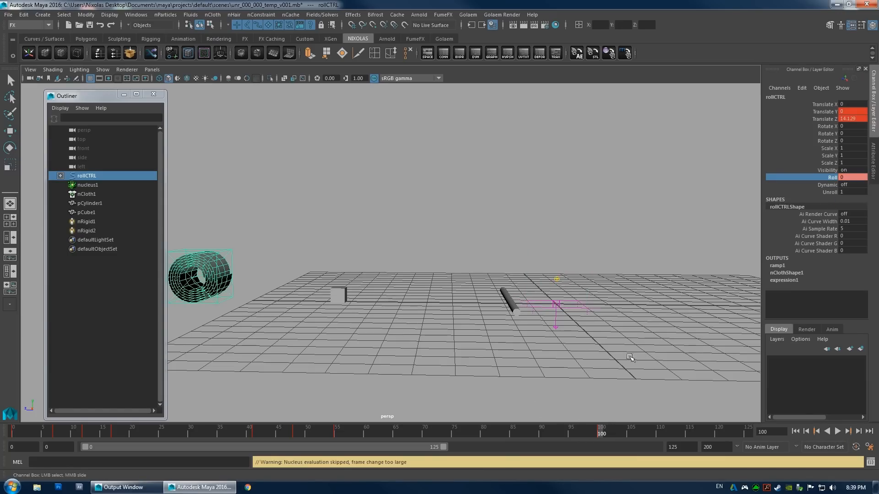
middle_click_drag(305, 245, 625, 253, "alt")
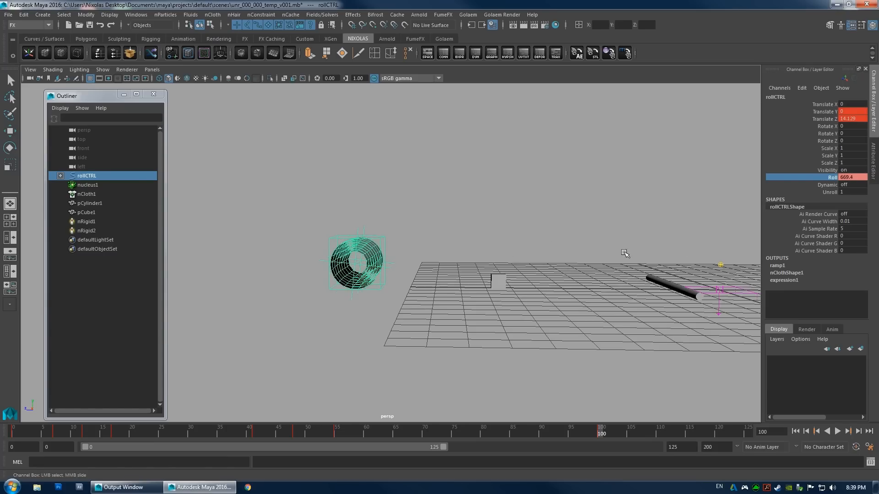
double_click(855, 178)
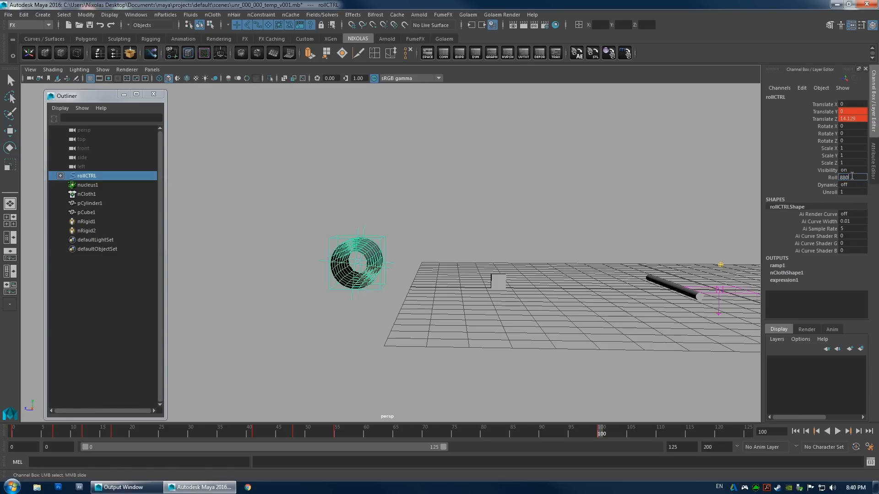
type("800")
key("Return")
left_click(826, 178)
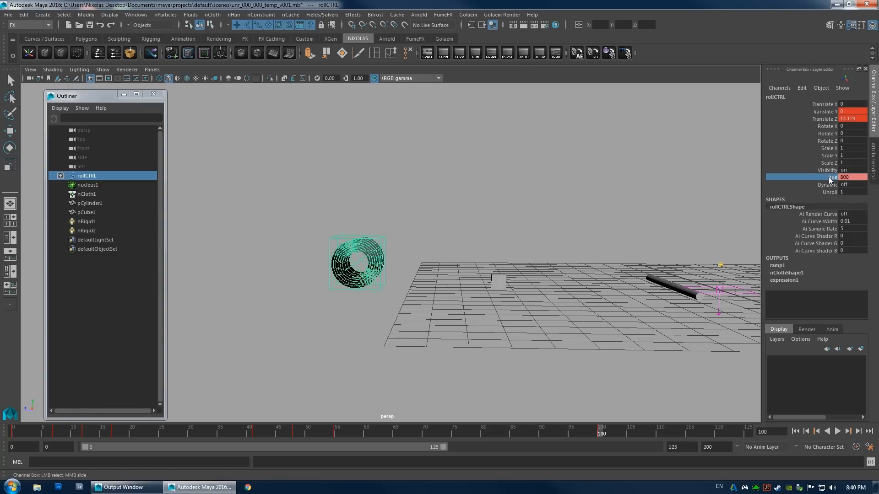
right_click(826, 178)
left_click(828, 192)
Make the tangents of the Roll key at frame 0 linear in the Graph Editor.
left_click(489, 58)
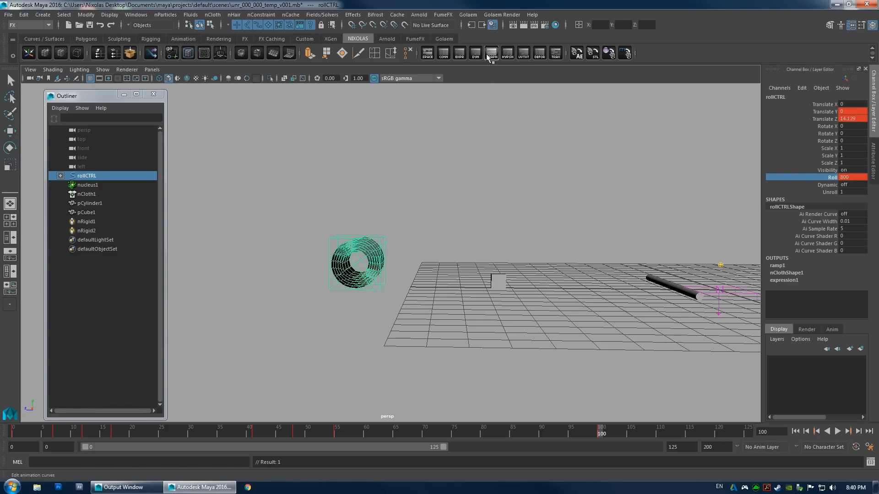
left_click(405, 179)
key("f")
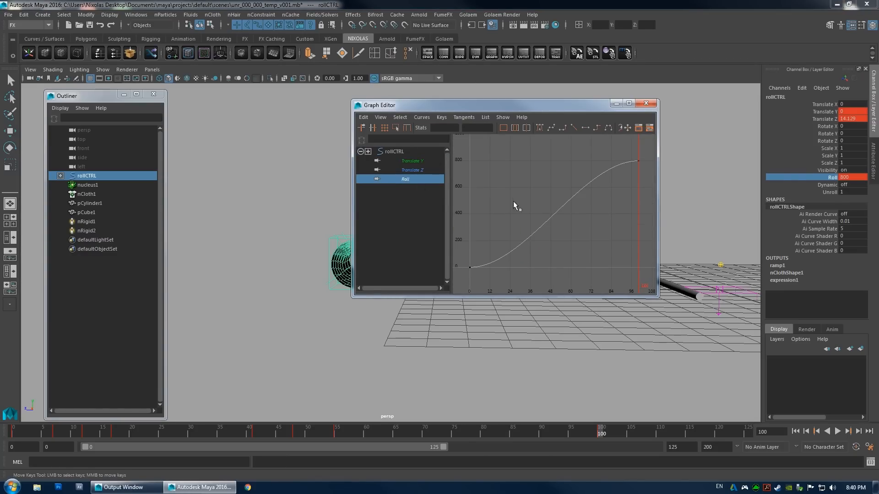
left_click_drag(512, 201, 481, 269)
left_click(573, 128)
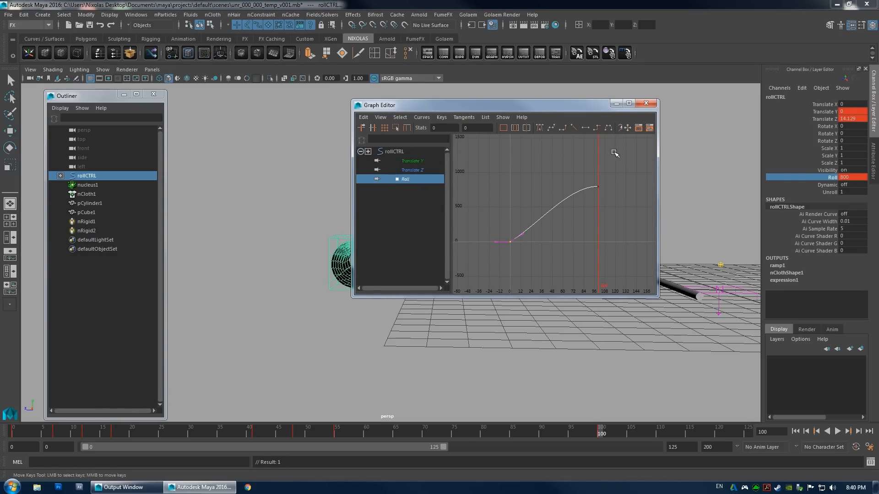
left_click(646, 103)
Play the animation from frame 0 in a close view to check how the spin matches the travel near the cylinder.
left_click(12, 432)
key("alt+v")
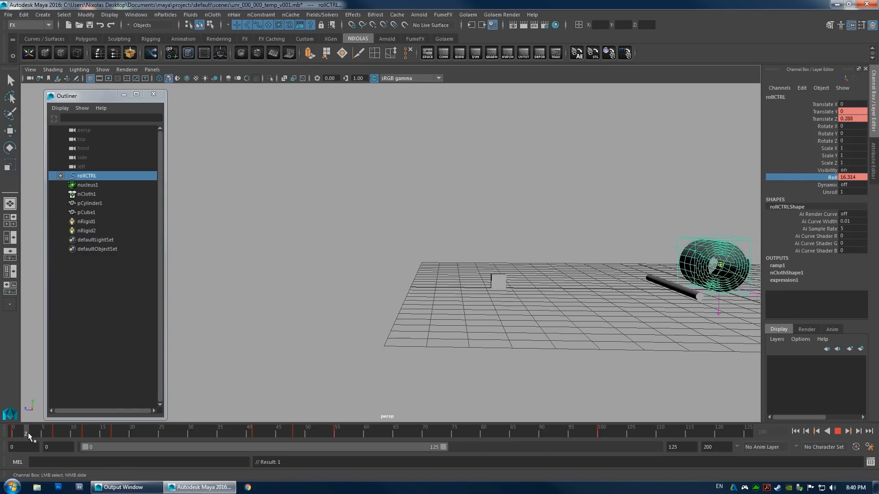
key("alt+shift+v")
middle_click_drag(572, 293, 348, 293, "alt")
right_click_drag(348, 293, 421, 310, "alt")
left_click_drag(422, 309, 540, 327, "alt")
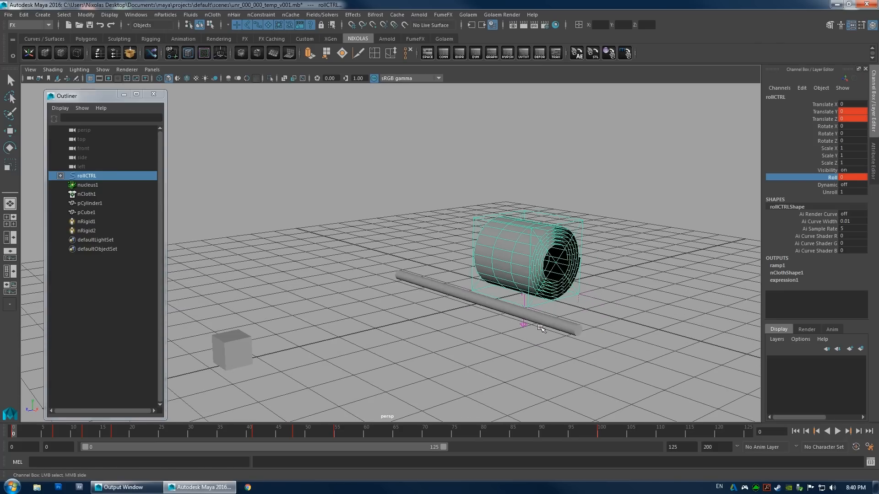
middle_click_drag(540, 327, 403, 320, "alt")
right_click_drag(403, 321, 518, 320, "alt")
key("alt+v")
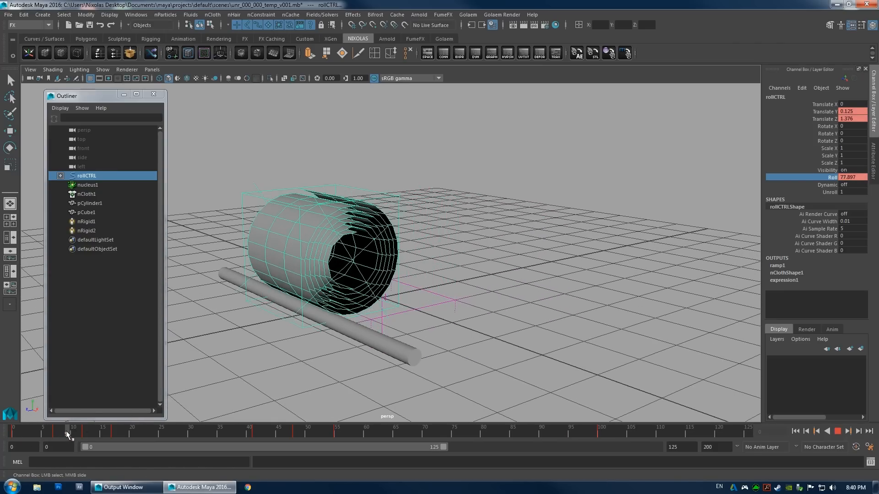
key("alt+shift+v")
left_click_drag(465, 322, 385, 194, "alt")
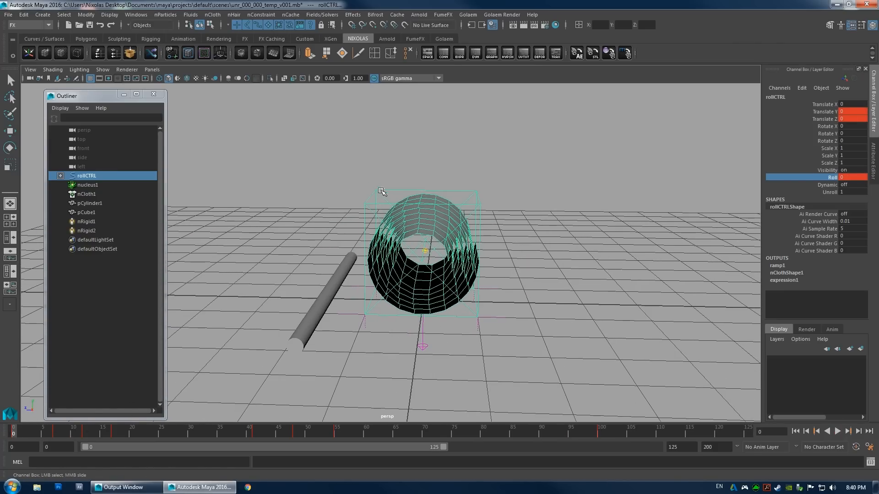
Isolate the roll in the viewport and scrub the early frames to compare its rotation with its forward travel.
key("w")
left_click(382, 190)
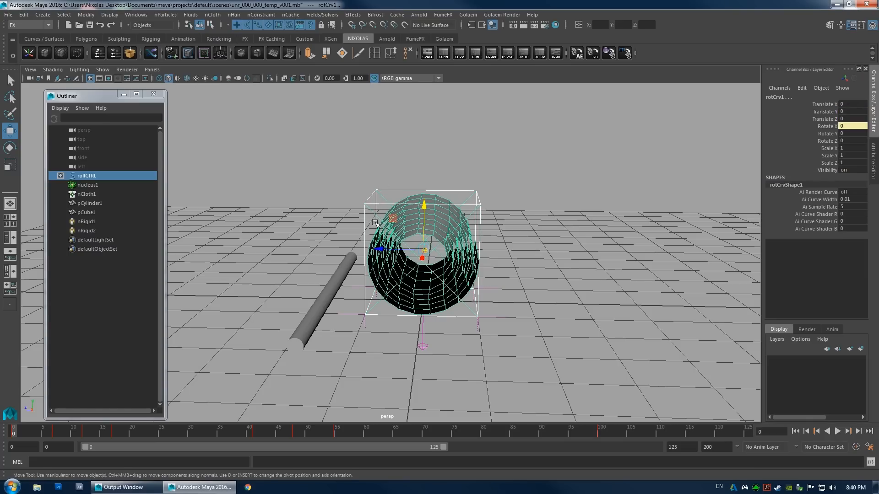
left_click(270, 78)
key("alt+v")
key("alt+shift+v")
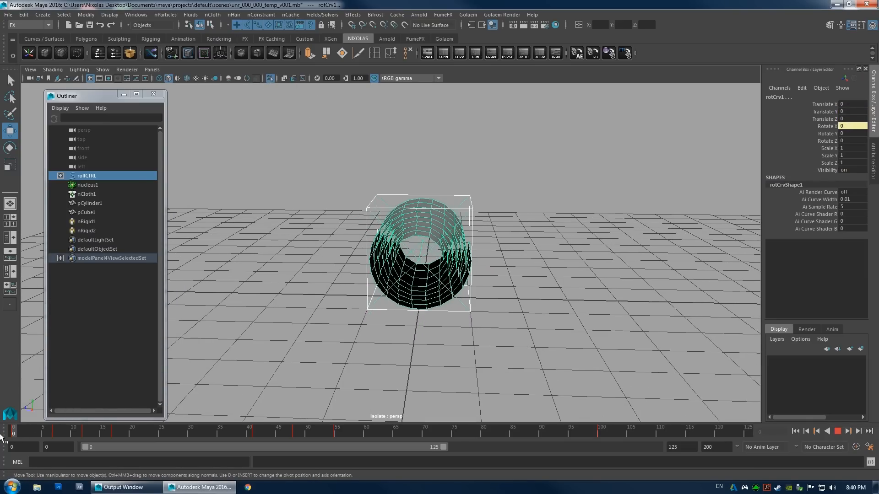
key("alt+v")
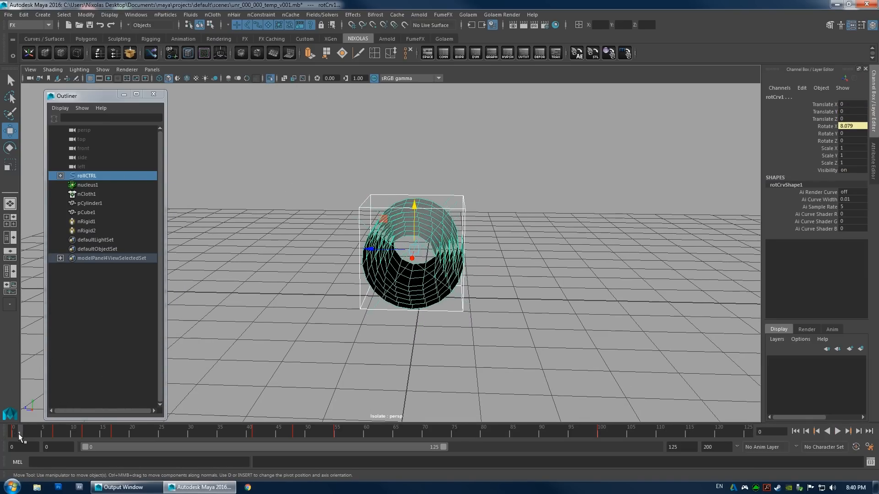
left_click_drag(64, 443, 27, 442)
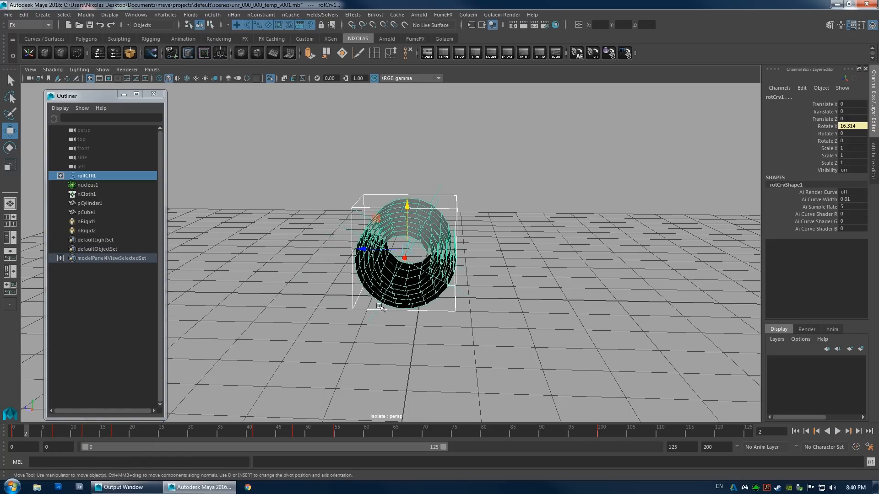
key("alt+v")
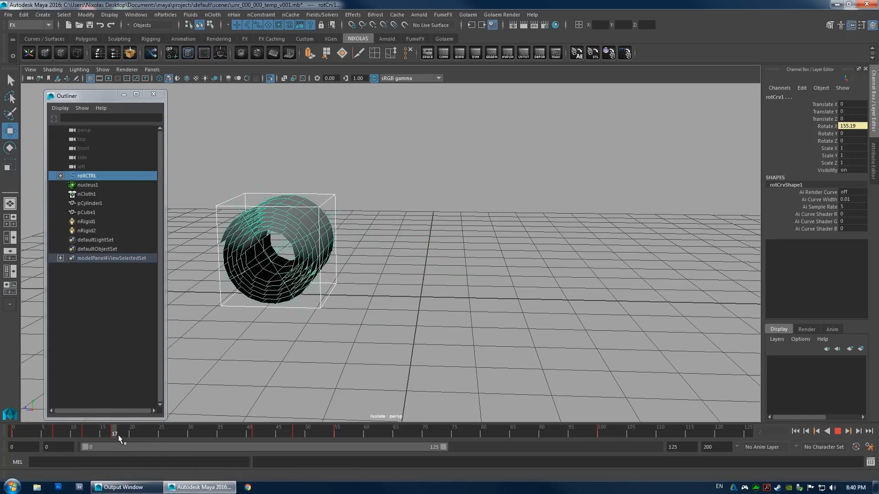
left_click_drag(118, 435, 187, 441)
left_click_drag(412, 302, 459, 251, "alt")
left_click_drag(215, 384, 13, 439, "alt")
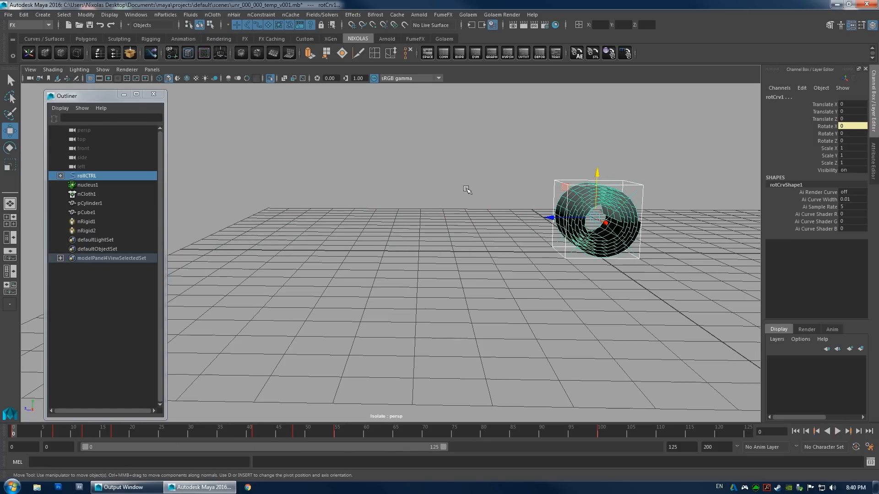
Lower the value of rollCTRL's Roll key at frame 100 in the Graph Editor to slow the roll's spin.
left_click(93, 184)
left_click(91, 177)
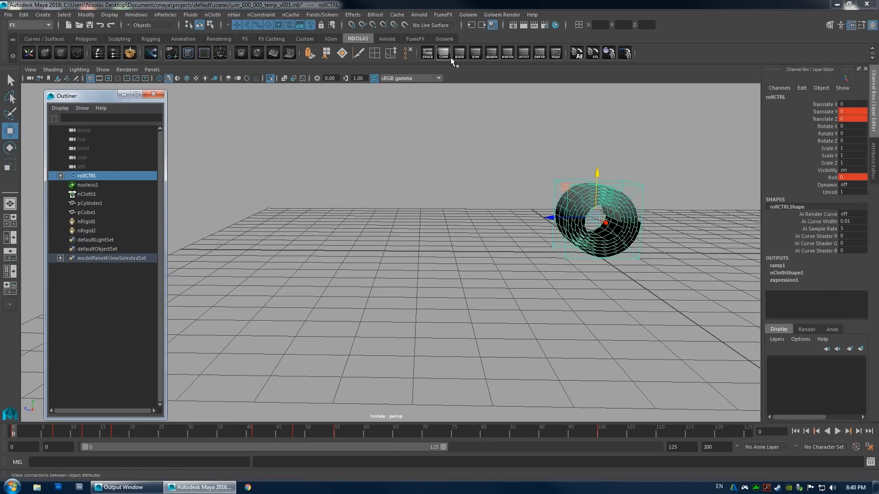
left_click(491, 54)
left_click(597, 186)
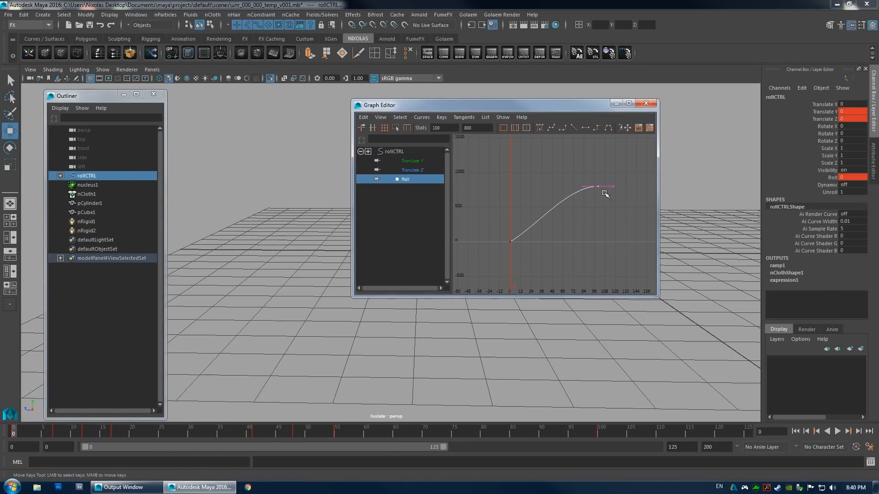
key("ctrl+z")
key("ctrl+z")
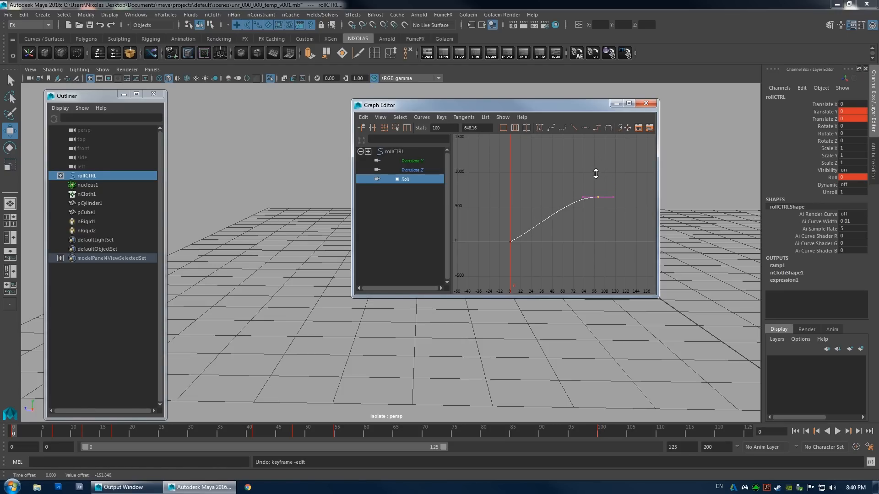
left_click(646, 104)
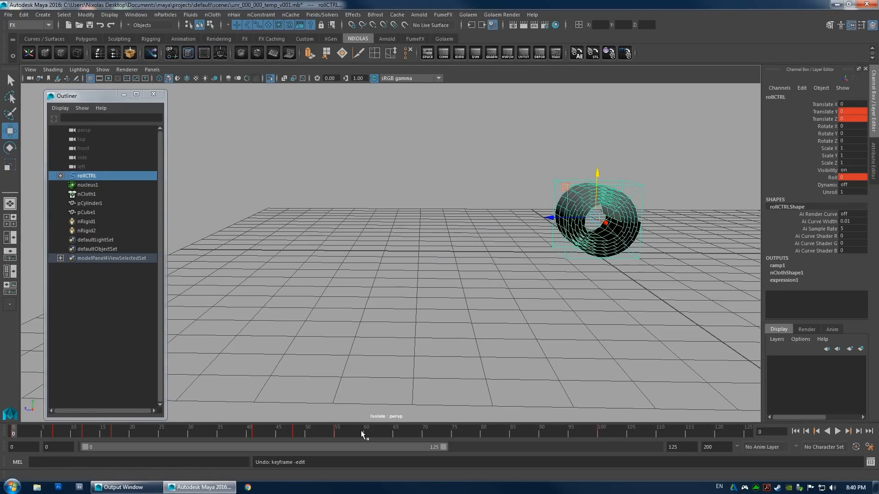
Scrub through the slower spin to frame 19 and end the viewport isolation of the roll.
key("alt+v")
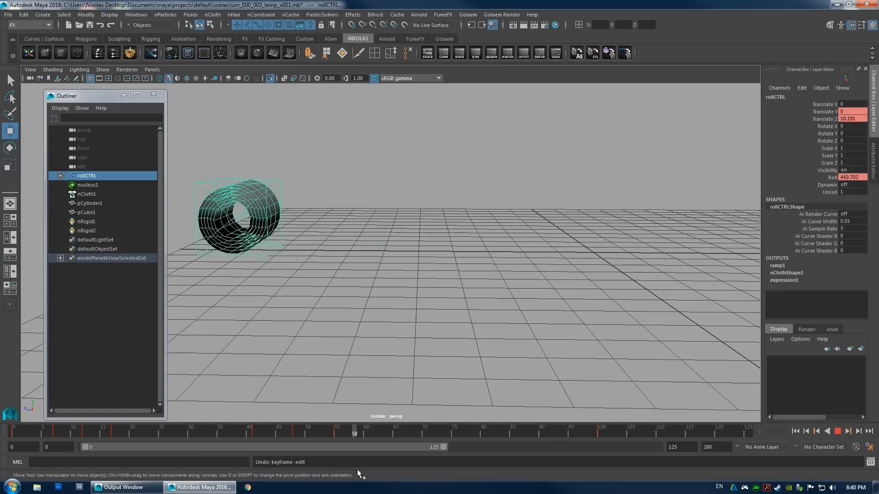
left_click_drag(358, 470, 127, 458)
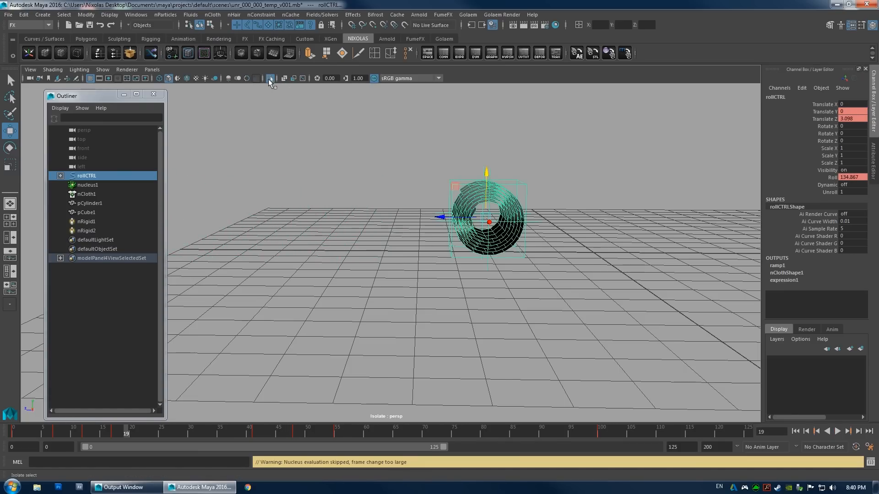
left_click(270, 79)
scroll(498, 215, "down", 3)
scroll(508, 229, "up", 3)
left_click_drag(511, 231, 470, 256, "alt")
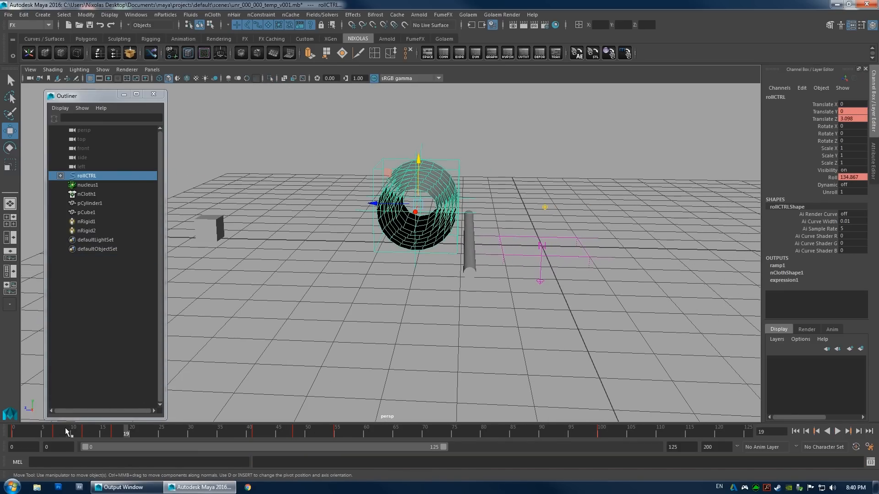
Check the roll's motion up to frame 34 between the cylinder and the cube, and save the scene.
left_click(13, 429)
key("alt+v")
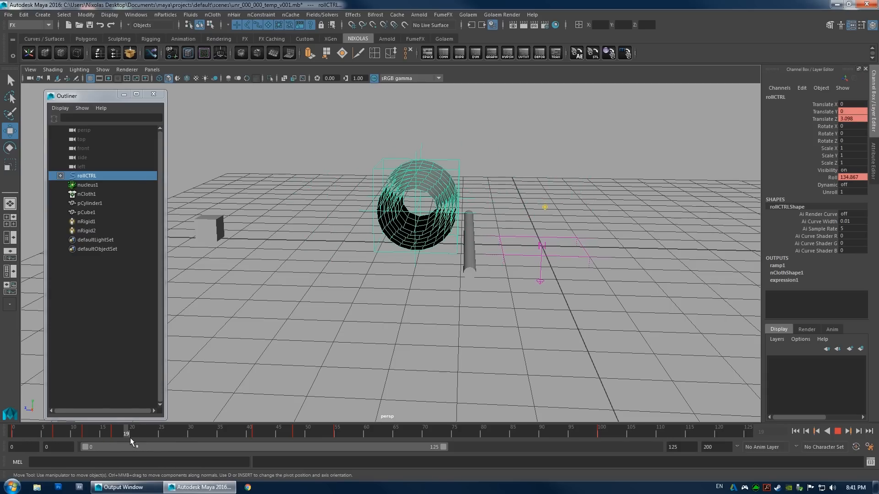
mouse_move(197, 441)
left_mouse_down()
mouse_move(260, 447)
mouse_move(174, 436)
mouse_move(213, 439)
left_mouse_up()
left_click_drag(357, 324, 405, 332, "alt")
mouse_move(217, 431)
left_mouse_down()
mouse_move(268, 435)
mouse_move(141, 435)
mouse_move(212, 440)
left_mouse_up()
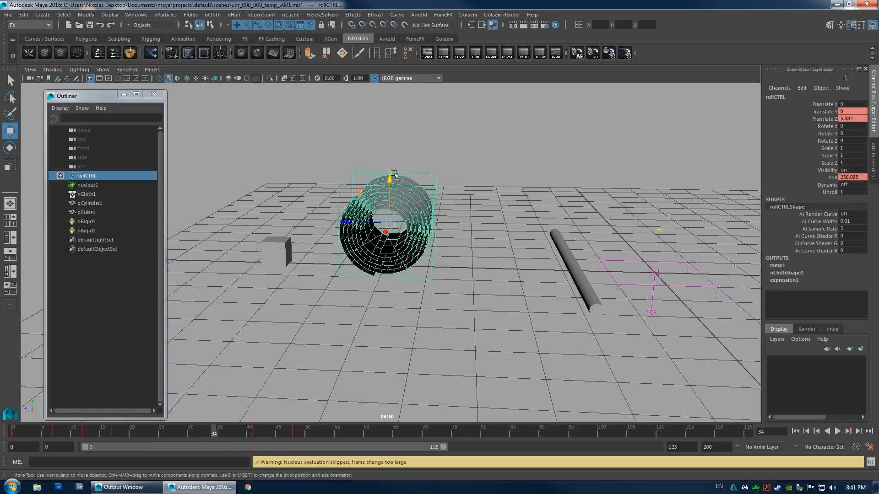
left_click_drag(397, 256, 425, 220, "alt")
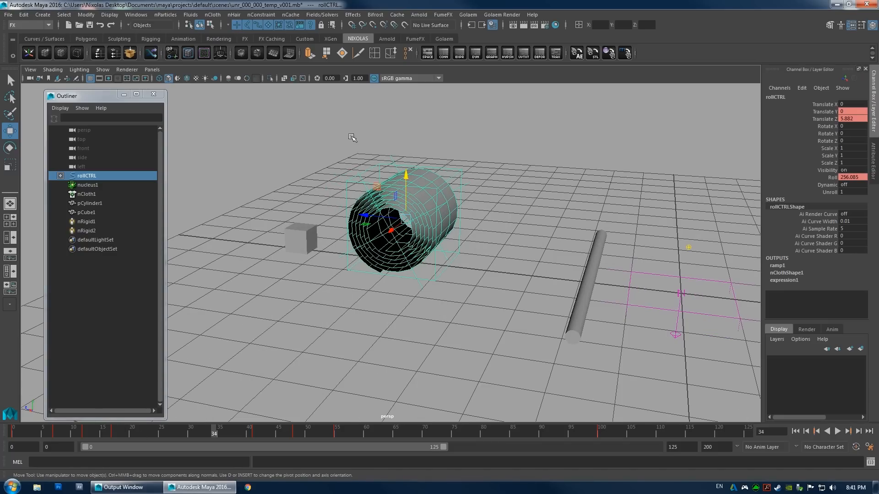
left_click(8, 15)
left_click(14, 56)
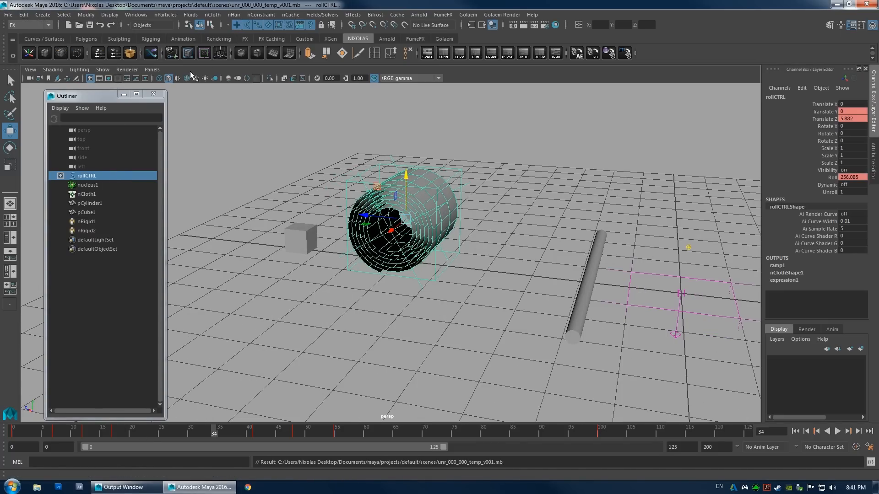
Create a Lambert material in the Hypershade, place it beside ramp1 and connect ramp1's Out Color to its Transparency.
left_click_drag(390, 228, 473, 257, "alt")
scroll(473, 257, "up", 4)
left_click_drag(340, 170, 463, 252, "alt")
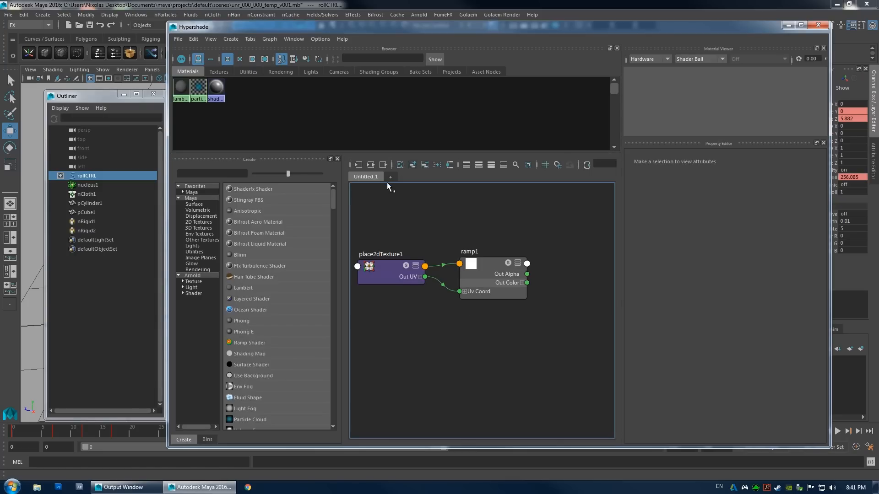
left_click(200, 172)
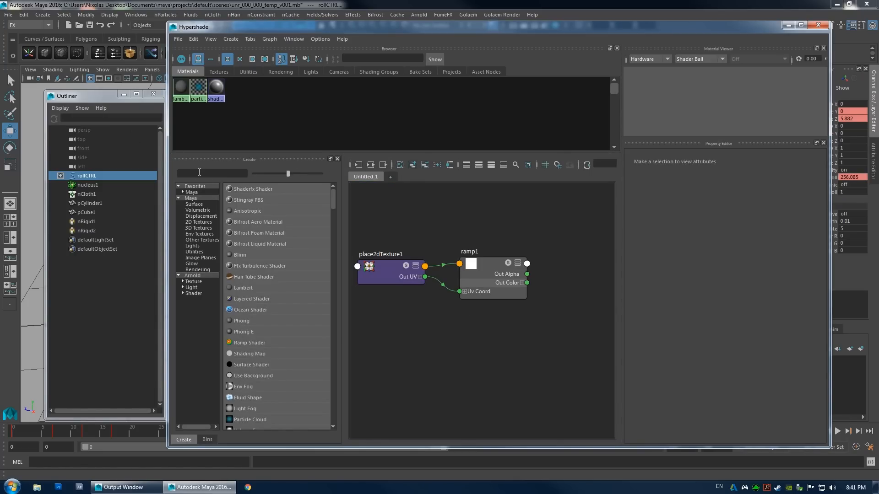
type("lambert")
left_click(235, 192)
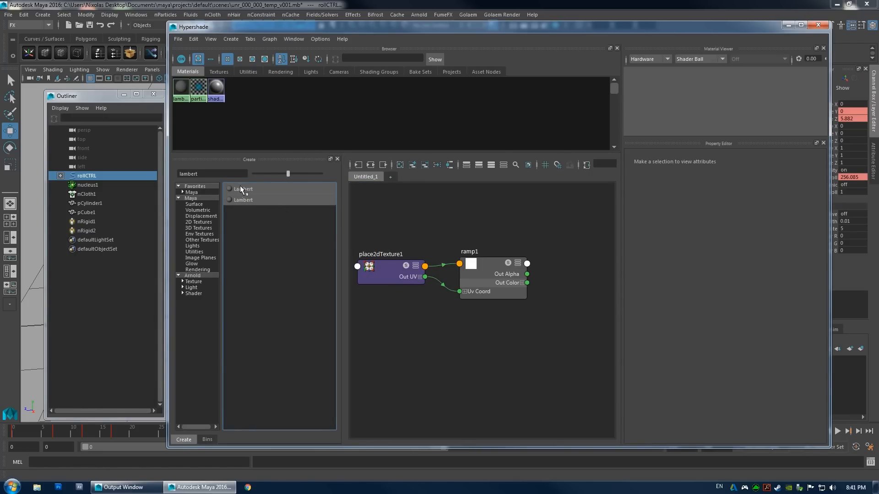
left_click_drag(241, 189, 478, 347)
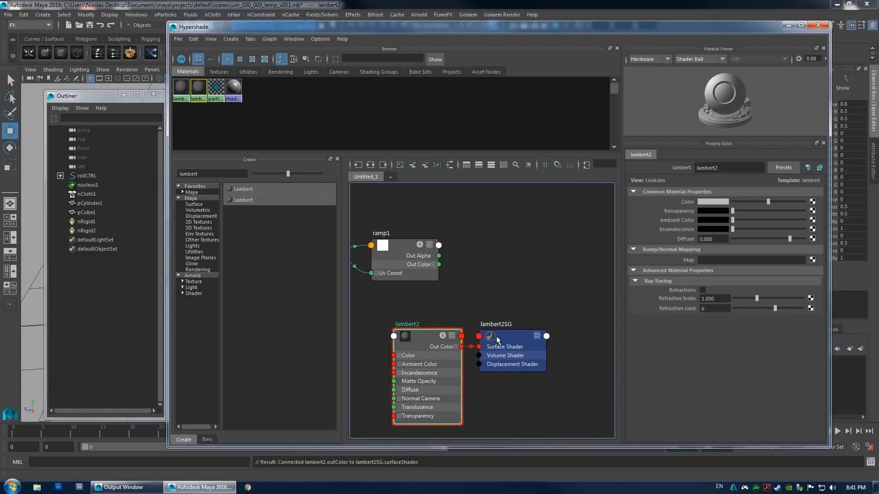
left_click_drag(417, 332, 544, 222)
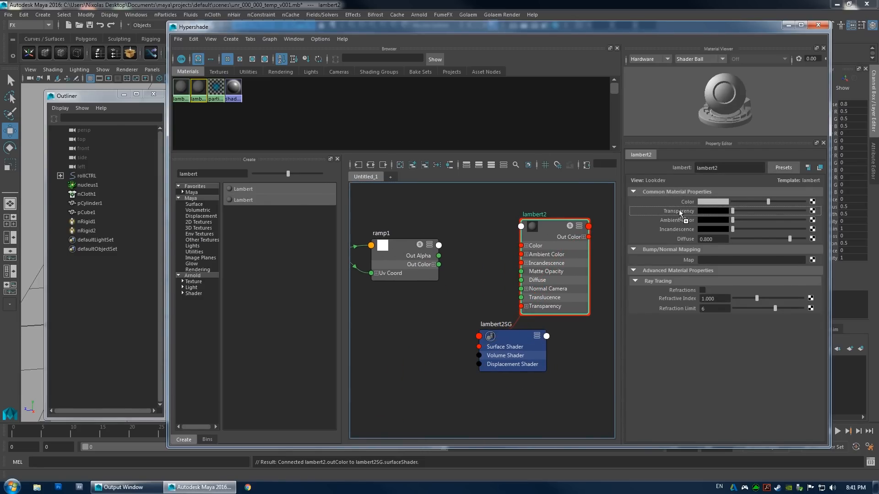
middle_click_drag(679, 211, 679, 211)
Select the roll geometry staticRollGeo1 in the viewport and assign lambert2 to it.
left_click_drag(508, 28, 330, 356)
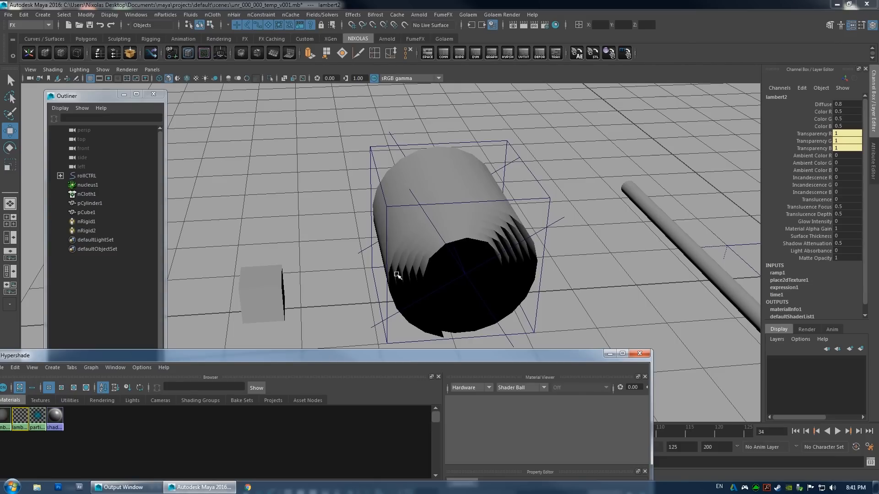
left_click(396, 274)
left_click_drag(474, 355, 290, 90)
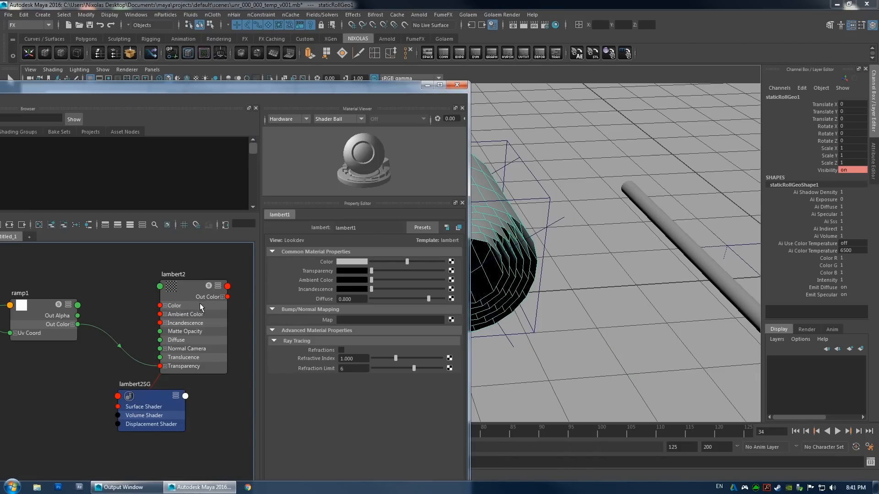
right_click_drag(179, 288, 177, 263)
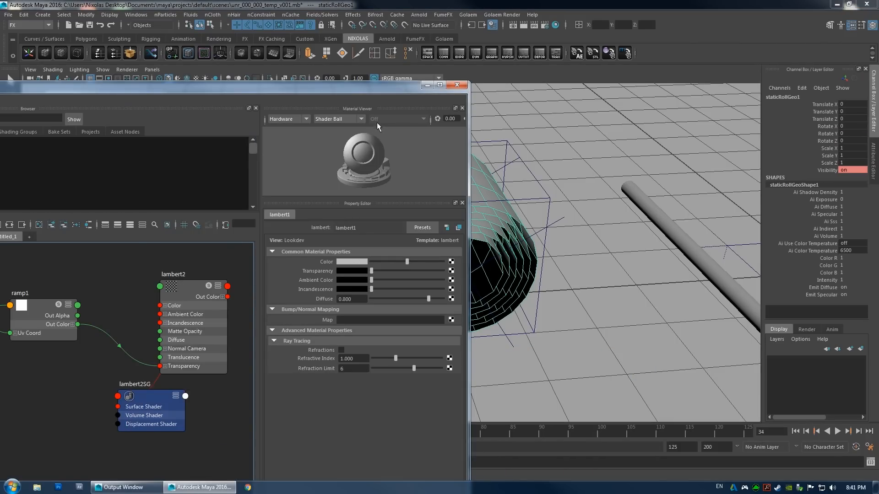
Turn on textured display in the perspective viewport to preview the ramp-driven transparency on the roll.
left_click_drag(340, 95, 374, 252)
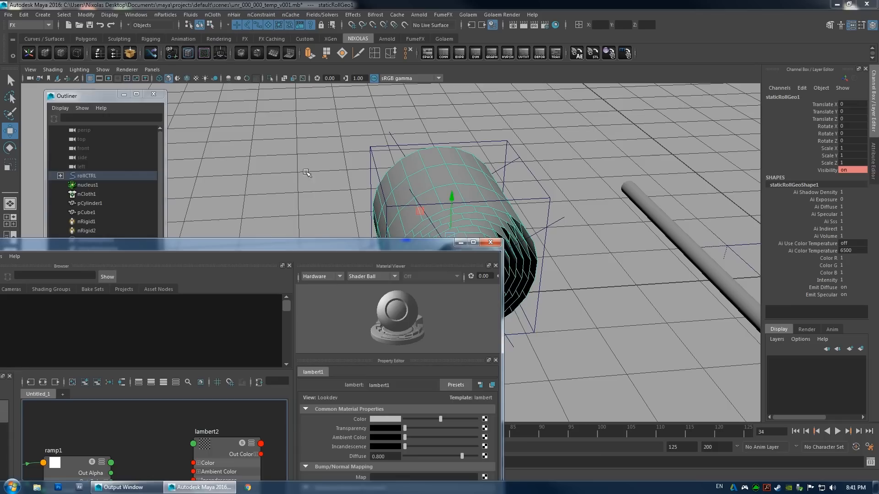
left_click(196, 79)
left_click(196, 79)
left_click(196, 78)
left_click_drag(338, 149, 184, 43, "alt")
left_click(490, 206)
left_click_drag(490, 206, 481, 191, "alt")
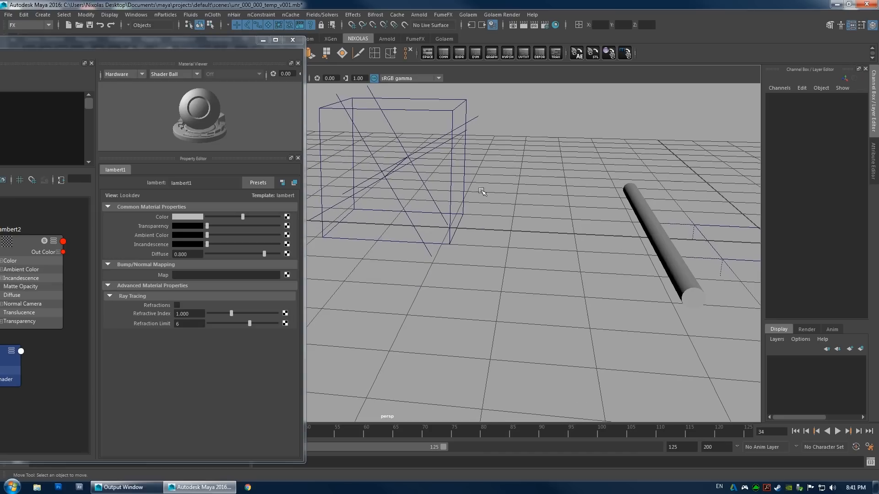
Select rollCTRL and vary its Unroll value to test how the ramp's transparency hides the roll.
left_click_drag(420, 138, 490, 132, "alt")
left_click(518, 139)
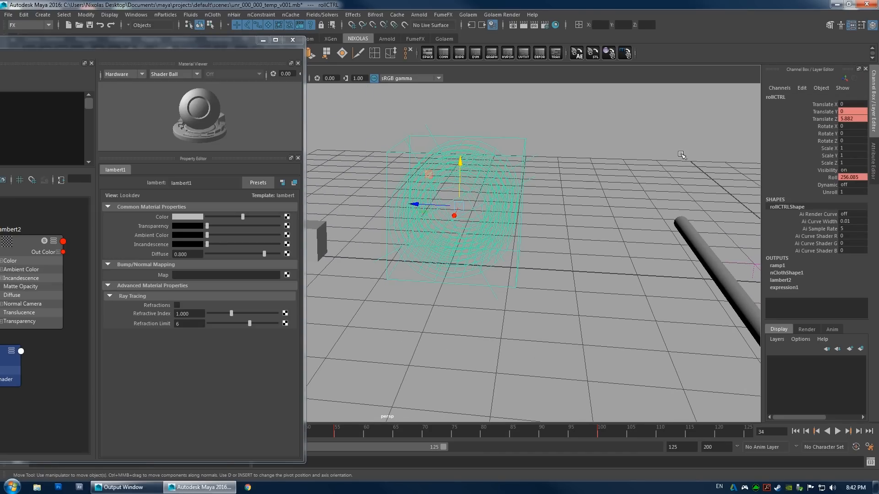
left_click(836, 194)
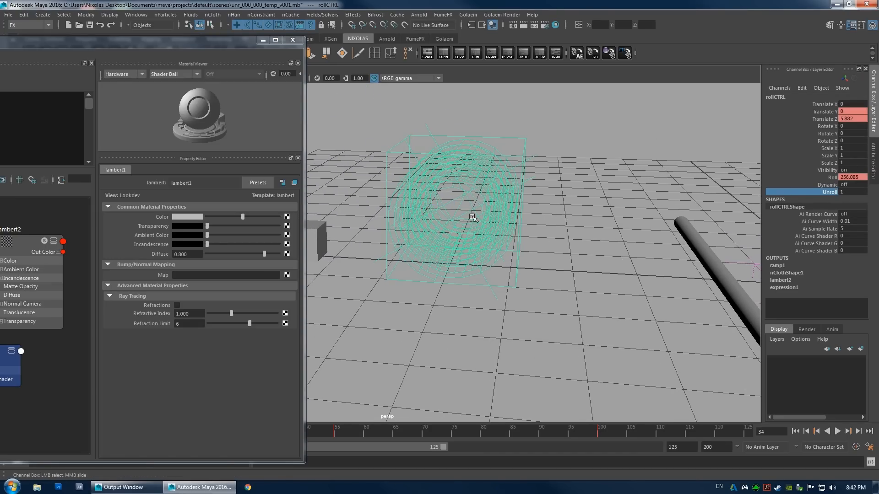
middle_click_drag(566, 217, 557, 219)
left_click_drag(510, 224, 476, 215, "alt")
Delete the connection between ramp1's Out Color and lambert2's Transparency, moving lambert2 away to make room.
left_click_drag(167, 46, 508, 51)
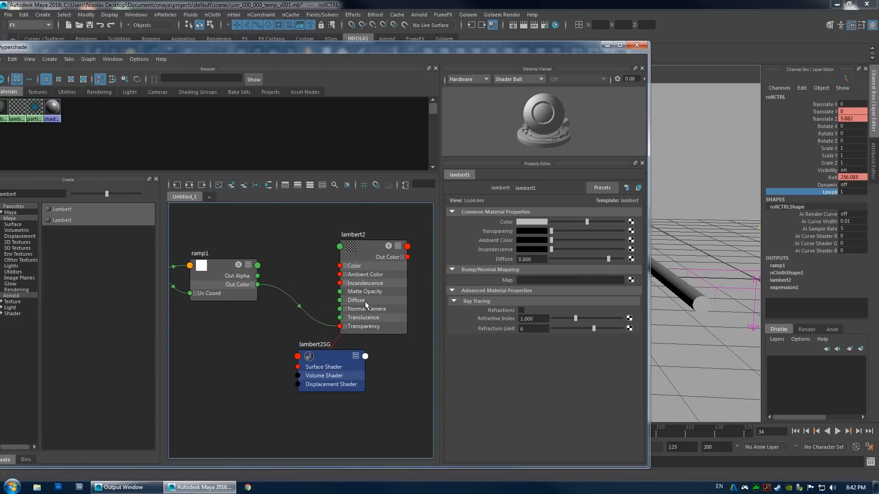
left_click_drag(371, 252, 434, 236)
middle_click_drag(335, 256, 282, 243, "alt")
left_click(263, 282)
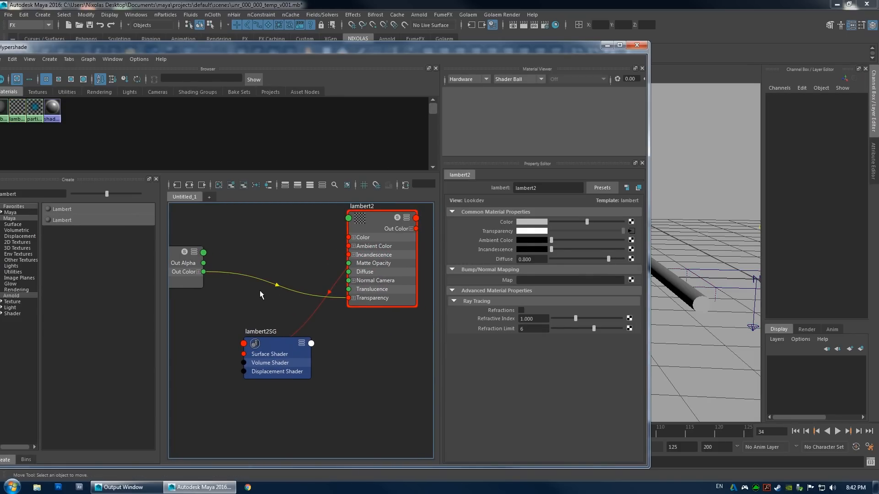
key("Delete")
Maximize the Hypershade, create a Reverse node and position it between ramp1 and lambert2.
double_click(2, 194)
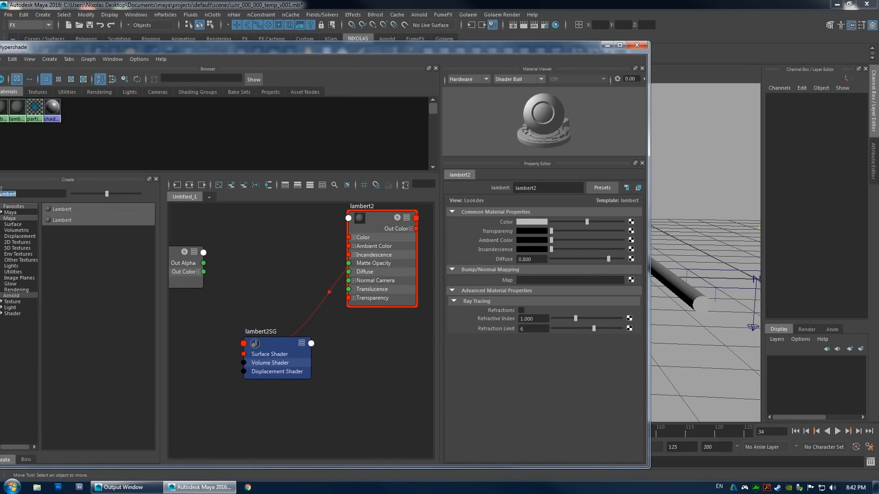
double_click(67, 47)
type("rever")
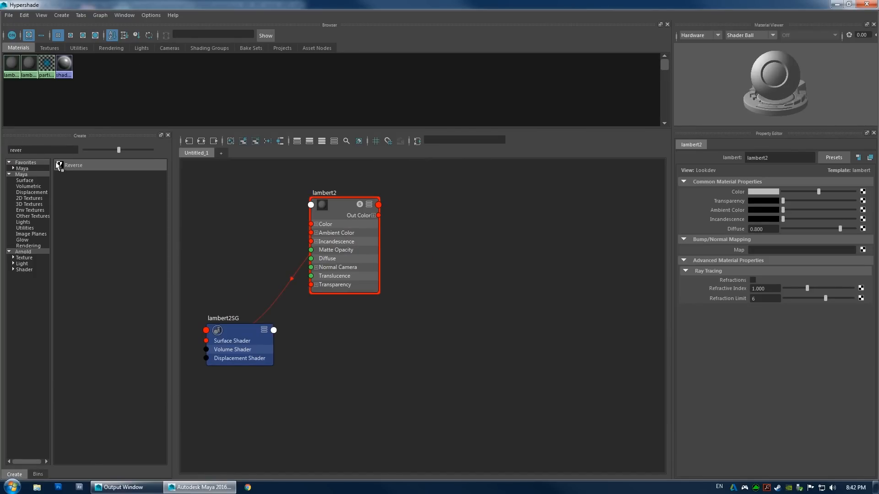
middle_click_drag(57, 164, 245, 244)
middle_click_drag(339, 210, 451, 231, "alt")
left_click_drag(376, 276, 308, 248)
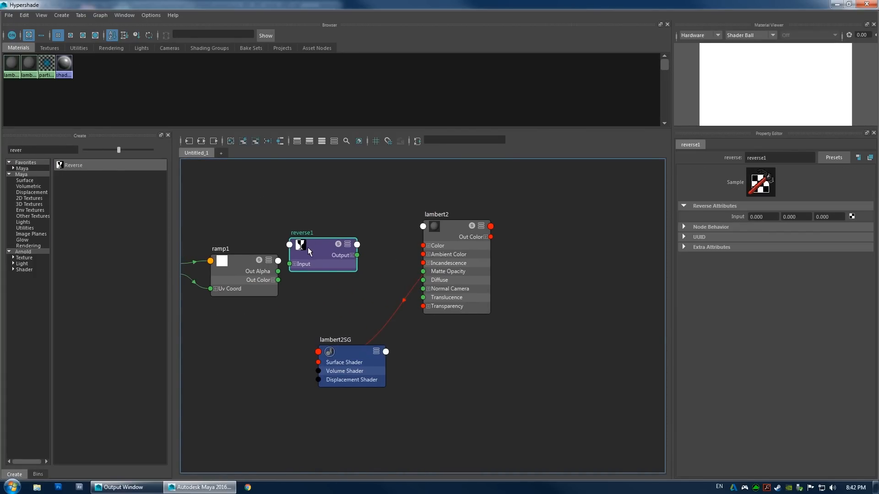
Connect ramp1's Out Alpha to reverse1's Input X.
middle_click_drag(303, 247, 442, 247)
mouse_move(324, 260)
left_click(374, 269)
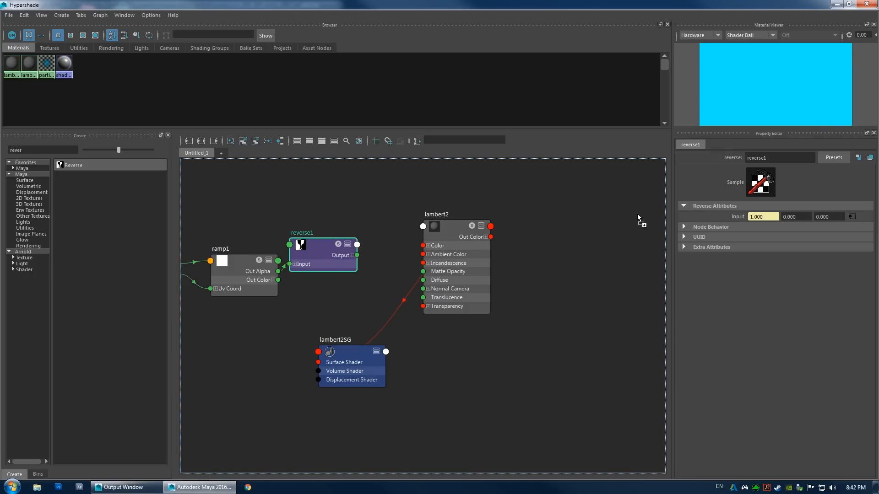
middle_click_drag(637, 215, 567, 220)
left_click(435, 226)
middle_click_drag(326, 243, 729, 202)
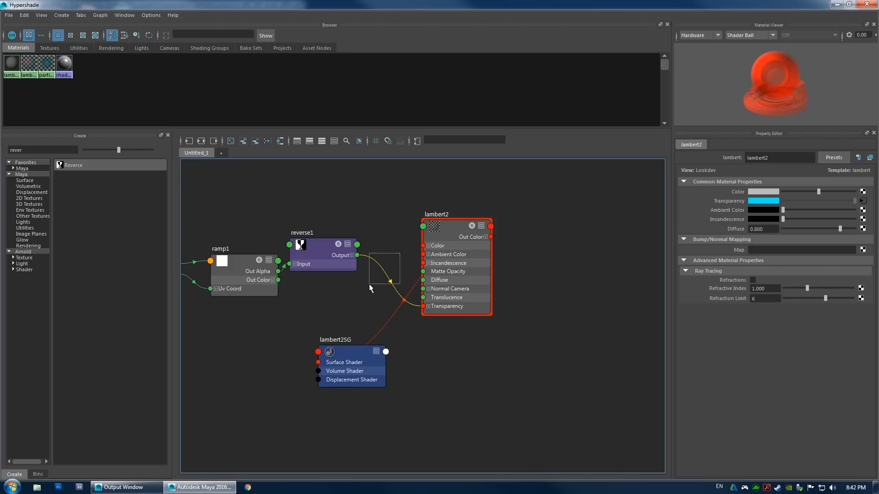
left_click_drag(399, 253, 369, 283)
key("Delete")
middle_click_drag(323, 243, 447, 225)
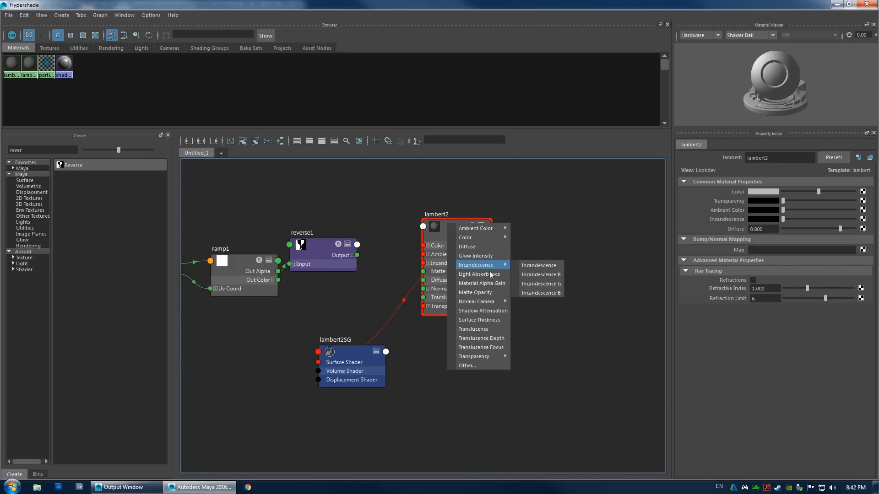
left_click(393, 216)
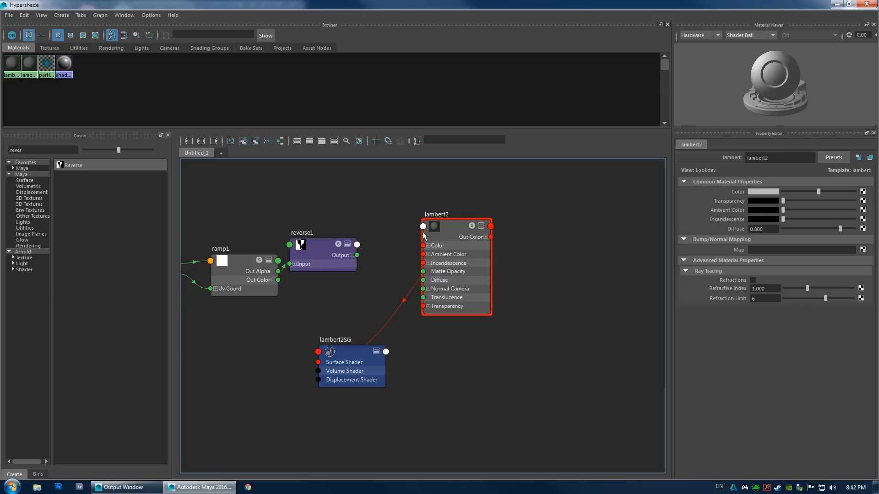
Connect reverse1's Output to lambert2's Transparency, and feed ramp1's Out Alpha into reverse1's Input Y and Input Z.
left_click_drag(314, 256, 423, 306)
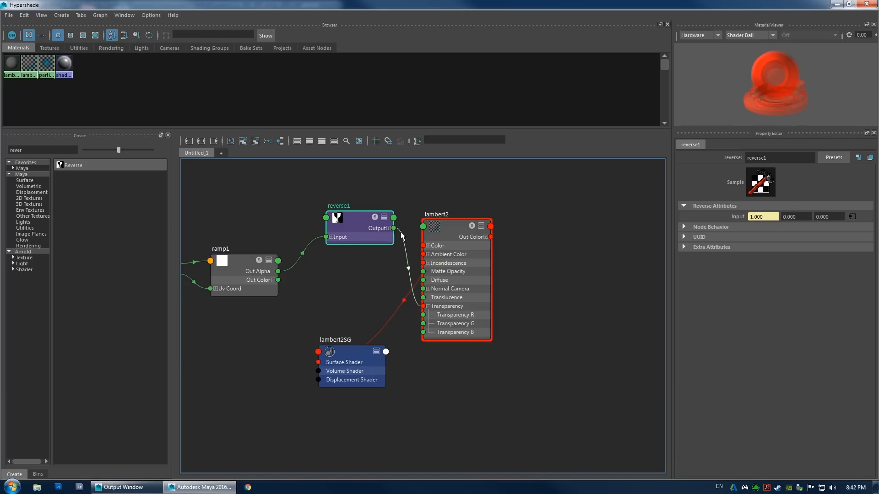
left_click_drag(451, 227, 498, 209)
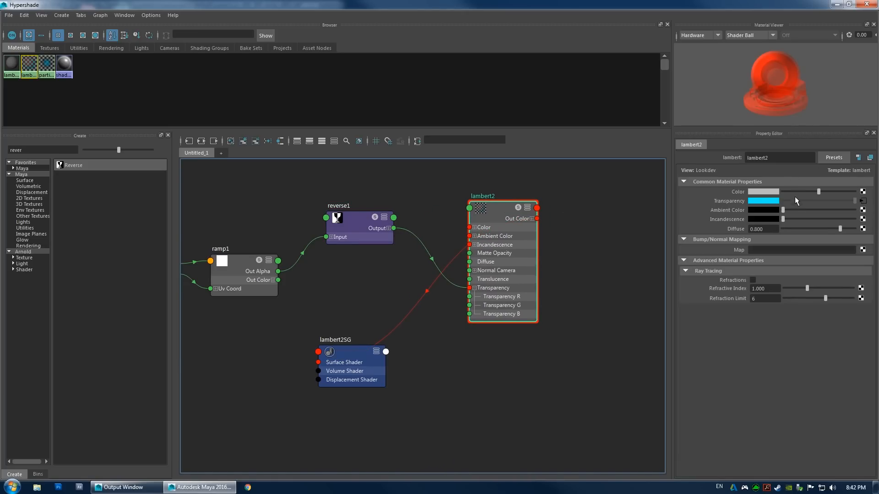
left_click(330, 238)
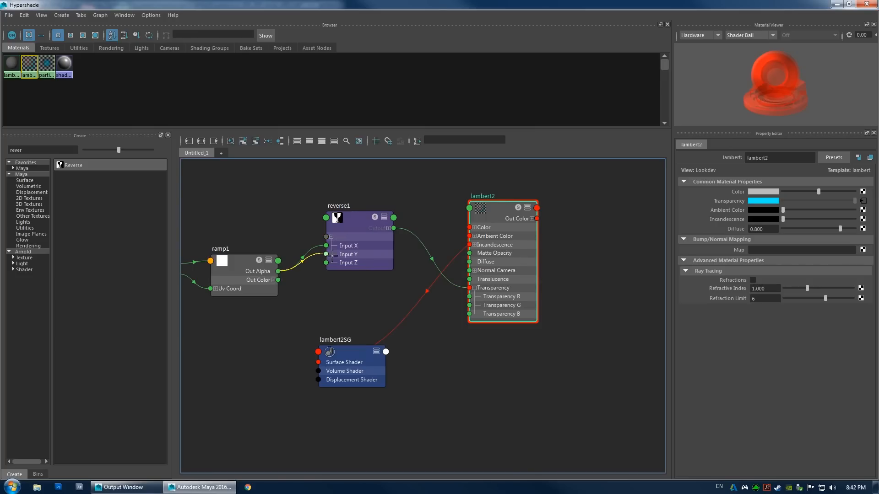
left_click_drag(332, 255, 332, 255)
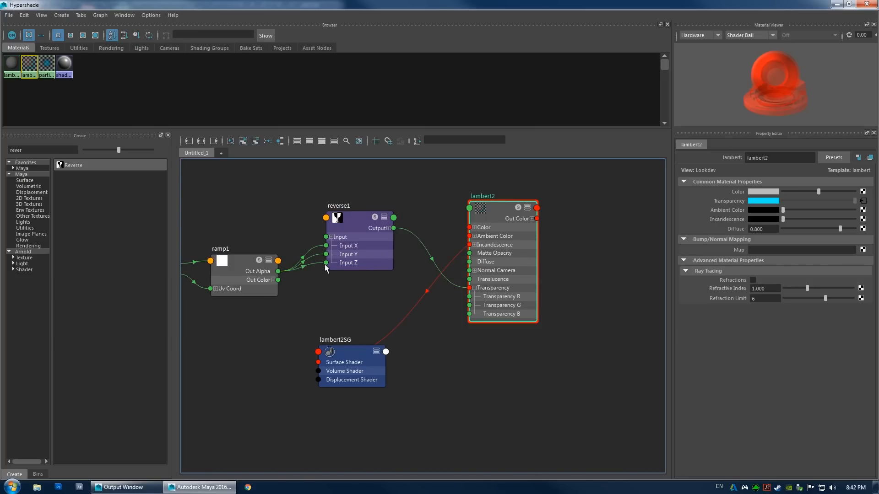
mouse_move(507, 211)
left_mouse_down()
mouse_move(523, 209)
mouse_move(514, 207)
left_mouse_up()
left_click(837, 4)
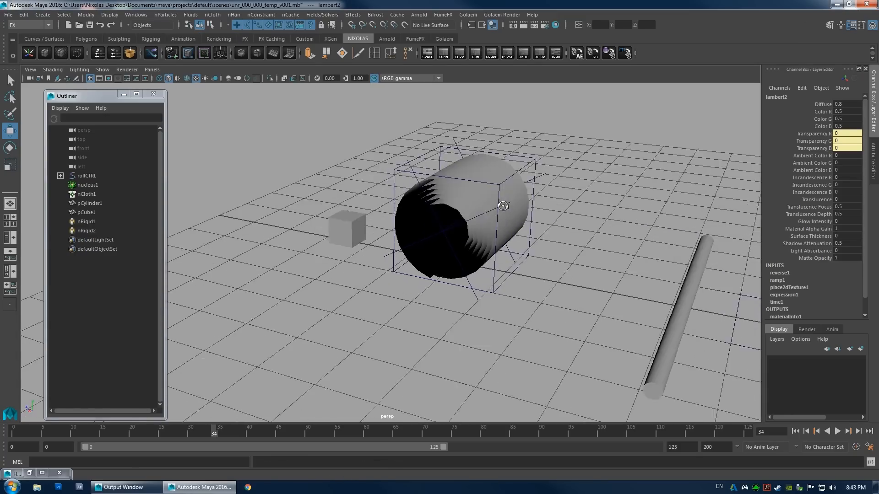
Select rollCTRL and vary its Unroll value down to 0 to test the reversed transparency.
left_click(442, 145)
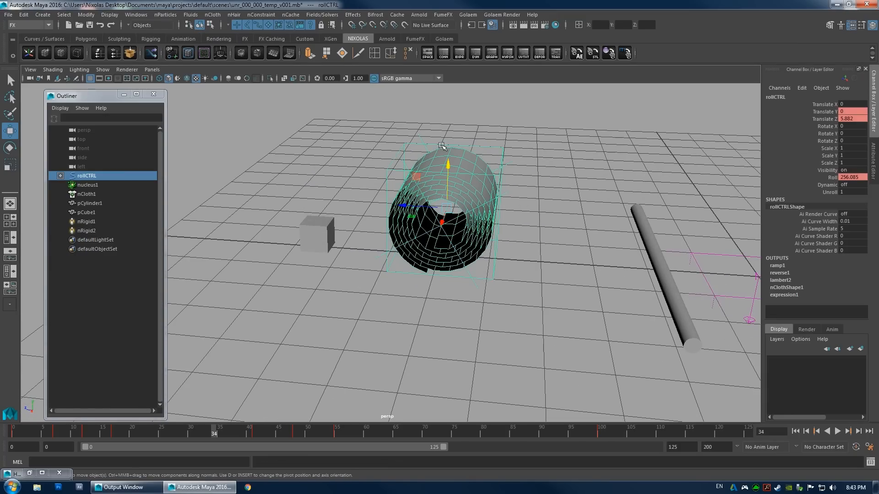
left_click(829, 193)
middle_click_drag(616, 195, 635, 218)
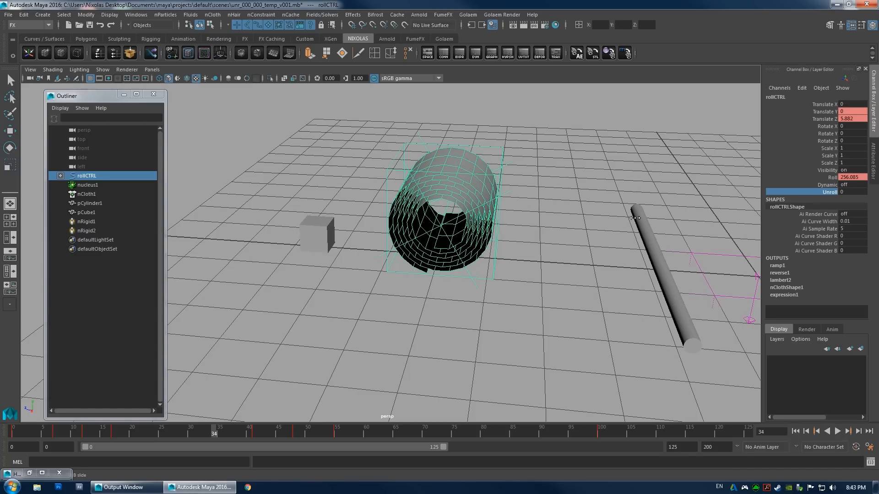
right_click_drag(610, 223, 479, 187, "alt")
Go to frame 0 and set a key on rollCTRL's Unroll at 1.
left_click(796, 432)
middle_click_drag(616, 320, 465, 288, "alt")
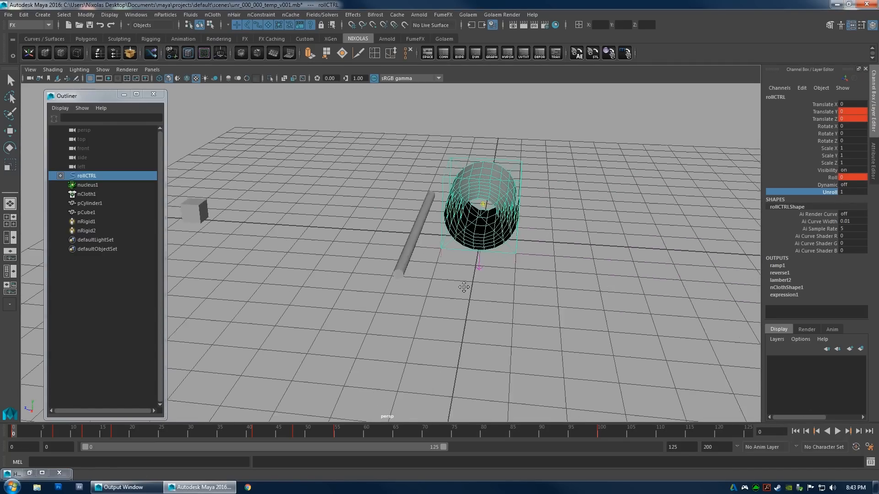
mouse_move(465, 288)
left_mouse_down("alt")
mouse_move(479, 281)
mouse_move(472, 286)
left_mouse_up("alt")
right_click(827, 198)
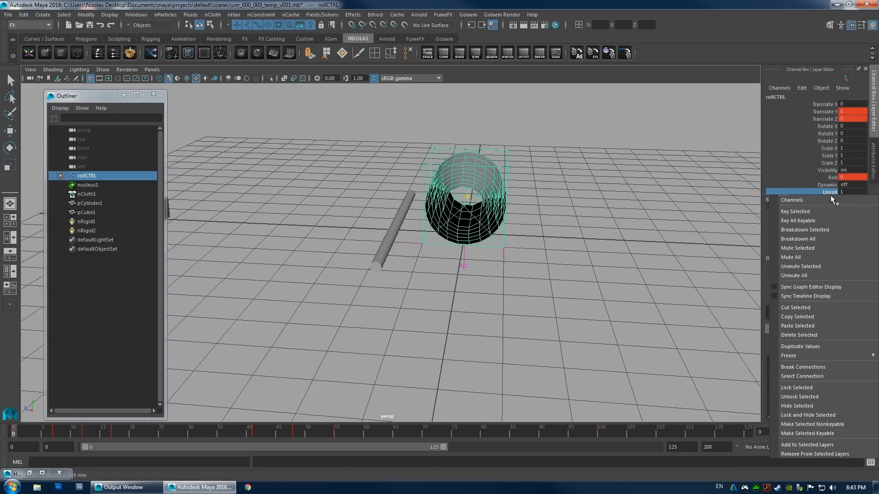
left_click(819, 199)
Go to frame 100, lower rollCTRL's Unroll to 0 and set a key on it.
left_click(599, 430)
left_click_drag(431, 321, 682, 288, "alt")
middle_click_drag(586, 206, 537, 205)
right_click(832, 196)
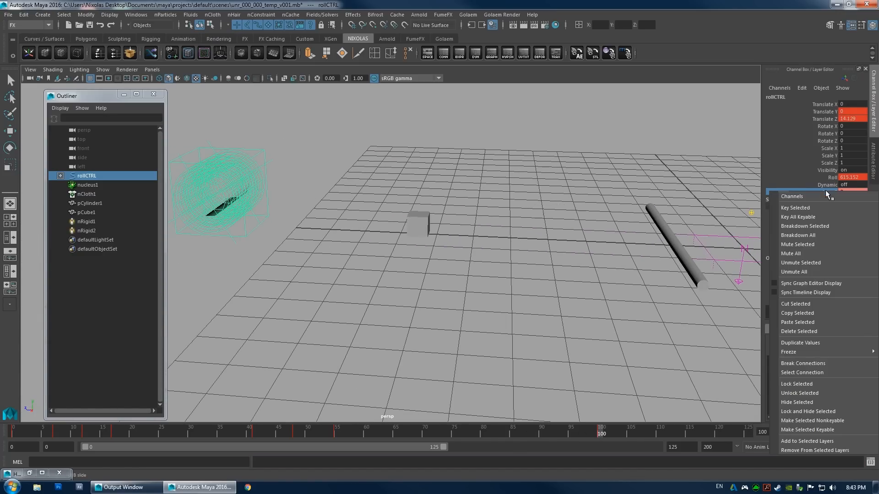
left_click(834, 202)
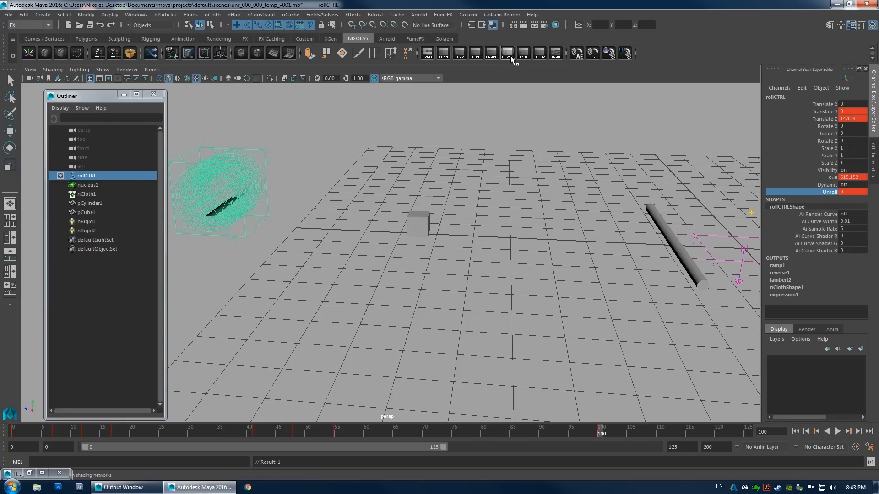
Examine rollCTRL's Unroll curve framed in the Graph Editor, and close the editor.
left_click(492, 54)
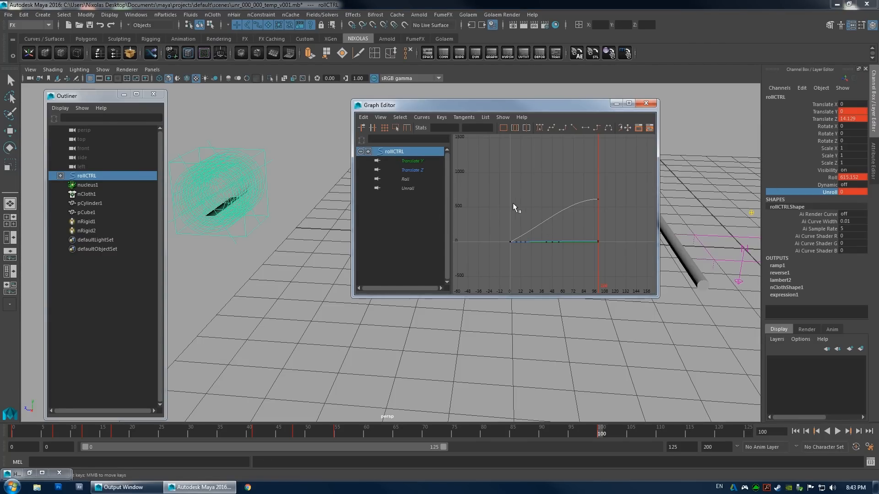
left_click(407, 188)
key("f")
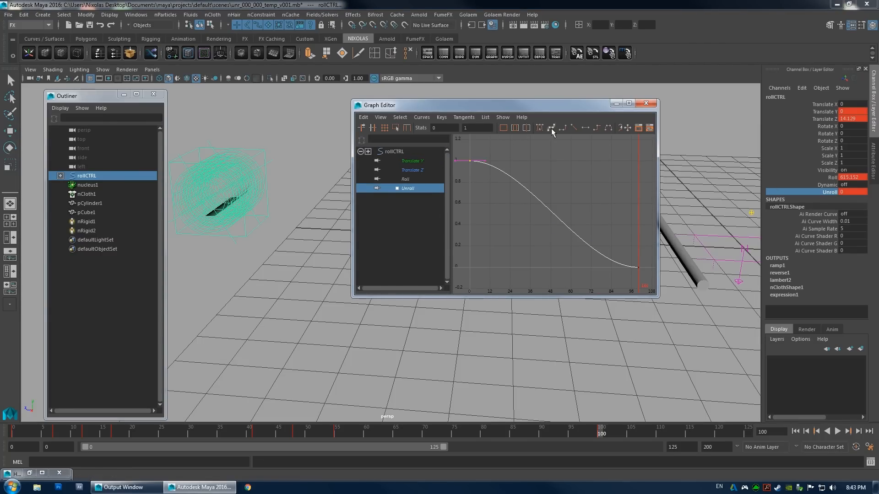
left_click(646, 104)
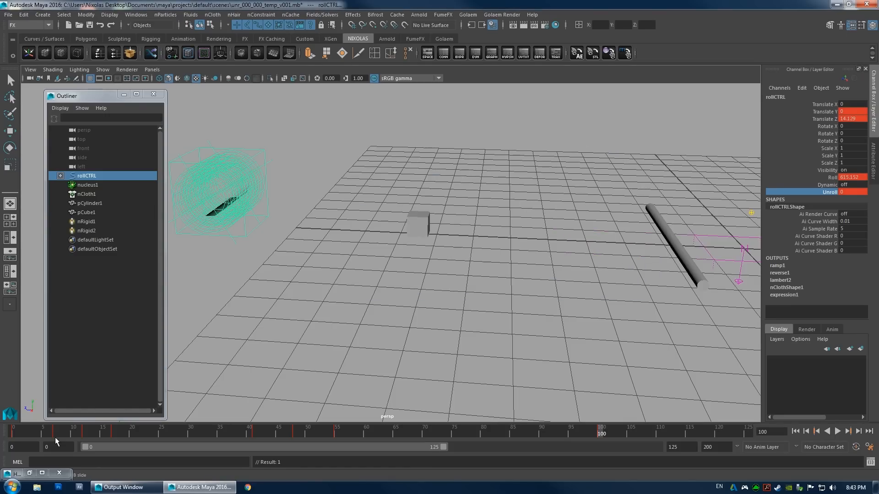
Scrub through the opening frames and examine the roll's transparency from several angles as it passes over the cylinder.
left_click_drag(22, 432, 78, 438)
left_click_drag(399, 320, 357, 345, "alt")
mouse_move(16, 433)
left_mouse_down()
mouse_move(27, 434)
mouse_move(8, 436)
left_mouse_up()
left_click_drag(394, 325, 529, 325, "alt")
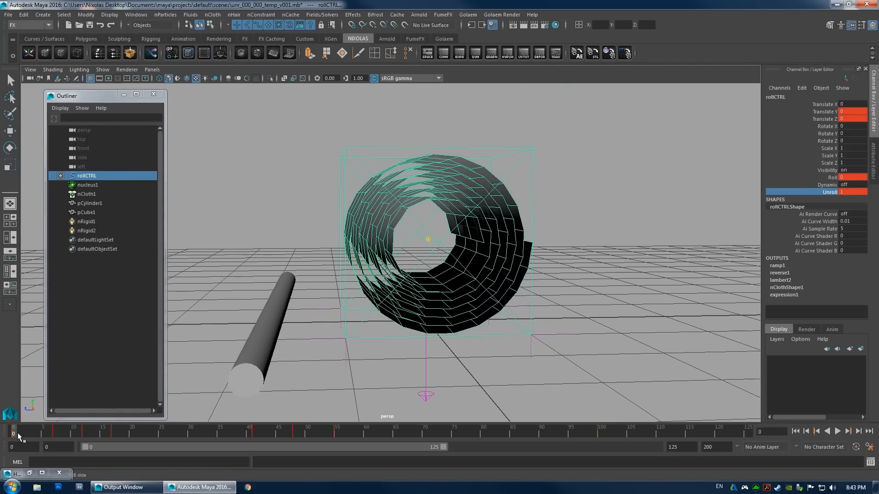
left_click_drag(18, 434, 54, 434)
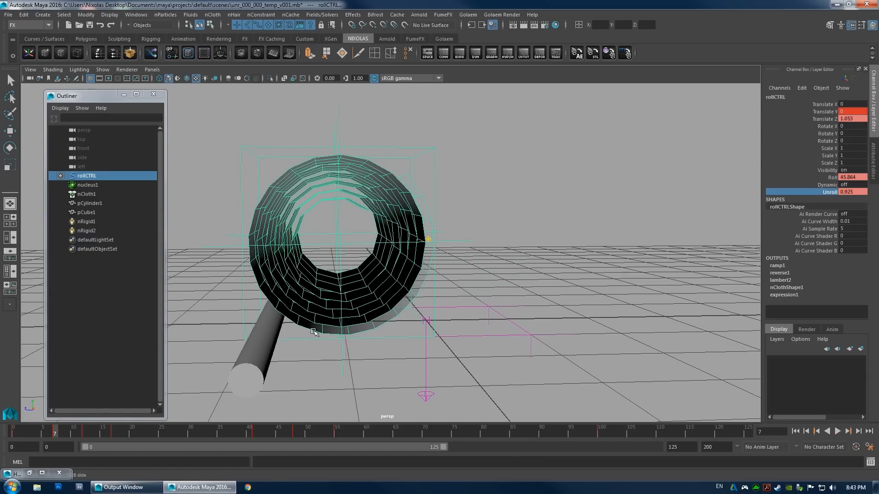
left_click_drag(58, 434, 81, 435)
middle_click_drag(256, 297, 336, 311, "alt")
mouse_move(294, 228)
left_mouse_down("alt")
mouse_move(269, 249)
mouse_move(297, 231)
left_mouse_up("alt")
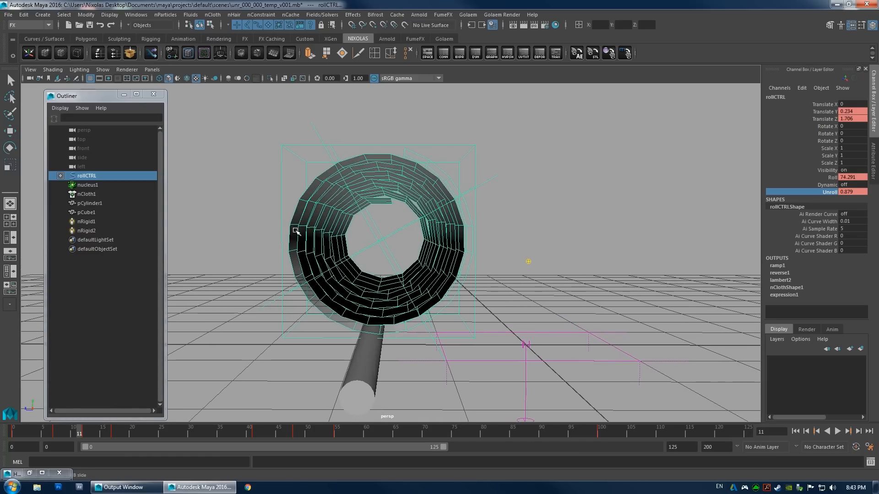
left_click_drag(107, 432, 127, 433)
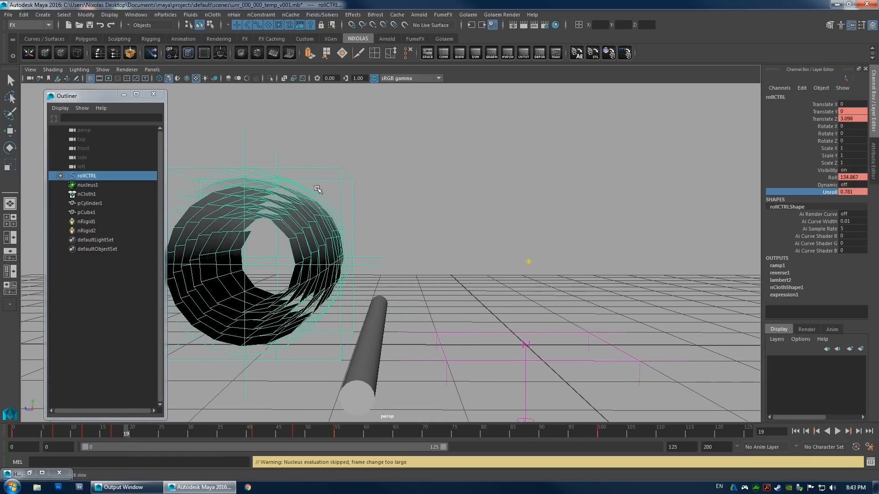
middle_click_drag(322, 257, 392, 252, "alt")
right_click_drag(466, 290, 298, 343, "alt")
left_click_drag(150, 435, 54, 437)
left_click_drag(596, 318, 557, 315, "alt")
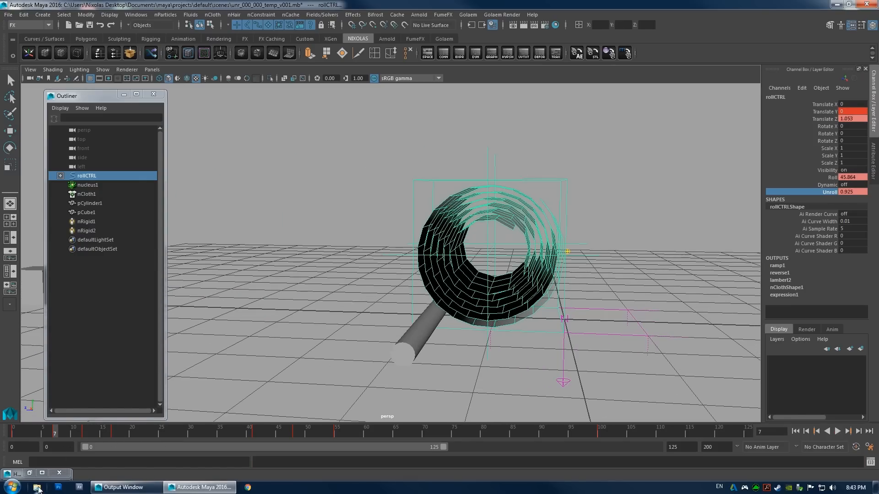
Close the Hypershade and raise the last key of rollCTRL's Unroll curve to about 0.446 in the Graph Editor.
left_click(29, 473)
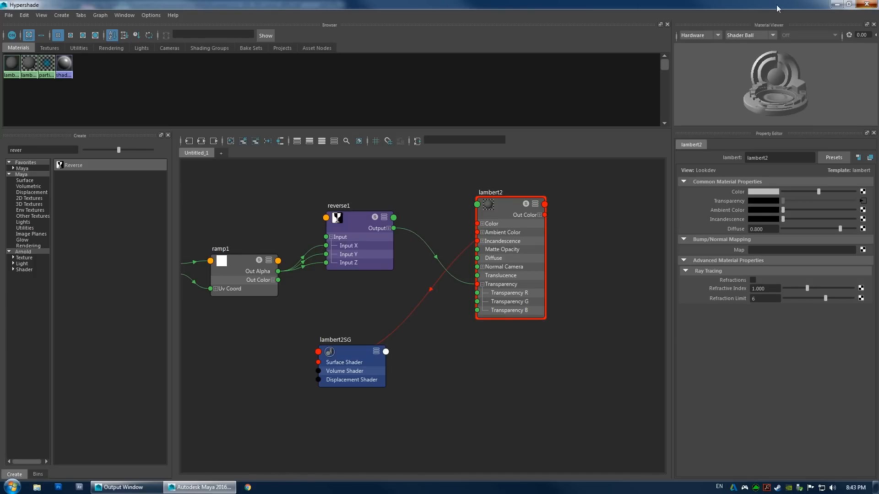
left_click(866, 4)
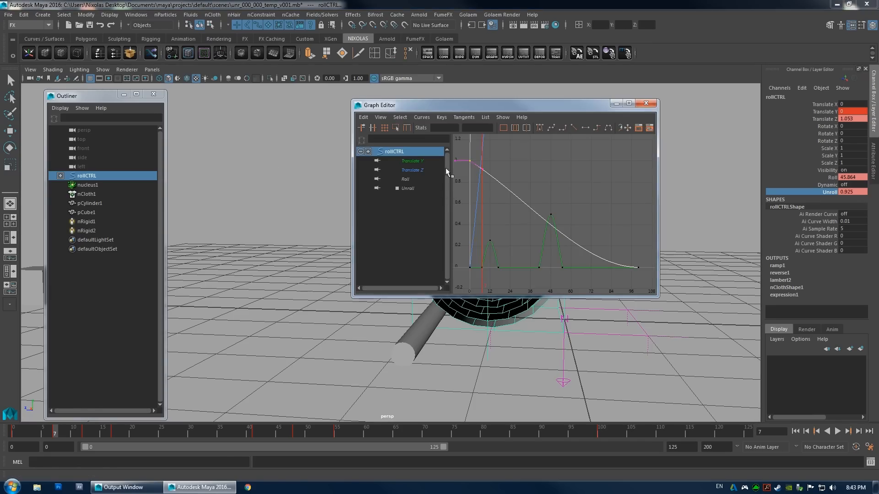
left_click(408, 189)
middle_click_drag(432, 193, 591, 199, "alt")
scroll(607, 207, "down", 5)
left_click_drag(600, 209, 563, 241)
key("w")
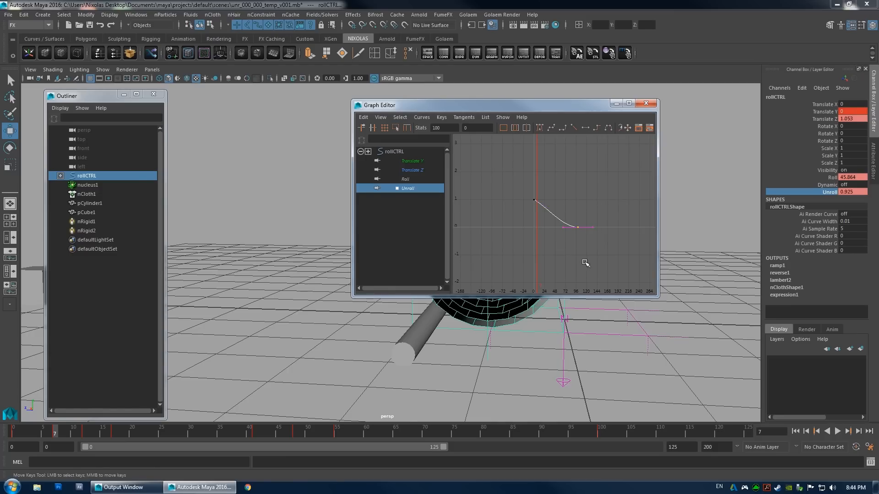
middle_click_drag(584, 259, 584, 246, "shift")
left_click_drag(555, 105, 239, 64)
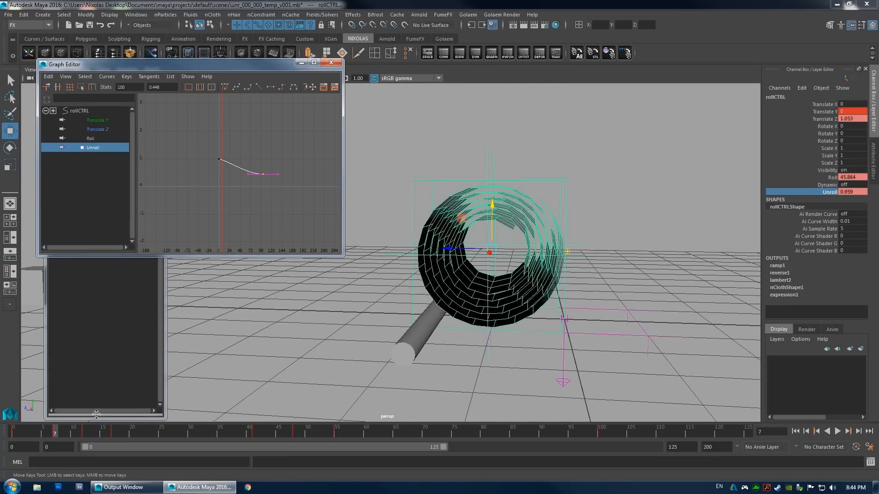
Scrub from frame 0 to frame 25 to check the reveal, and raise Unroll's last key to about 0.594.
left_click(10, 435)
left_click_drag(10, 435, 173, 433)
middle_click_drag(504, 321, 357, 320, "alt")
middle_click_drag(668, 327, 267, 415, "alt")
left_click_drag(110, 432, 162, 432)
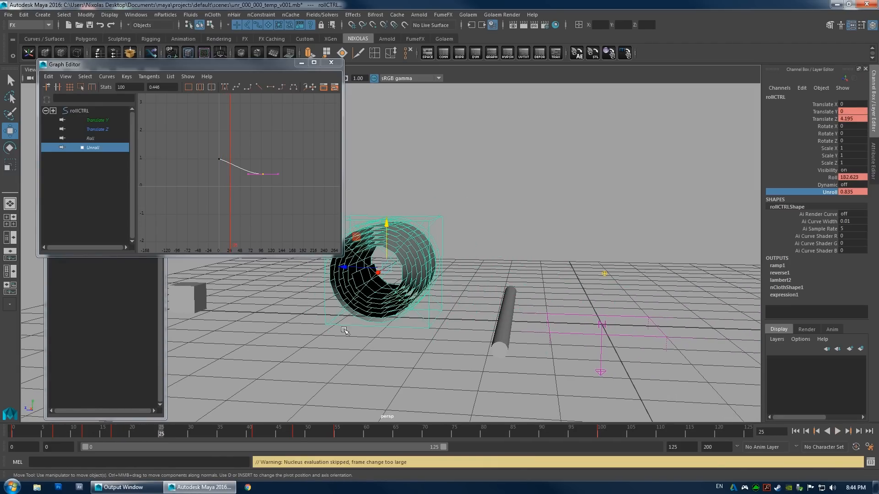
middle_click_drag(284, 199, 284, 200)
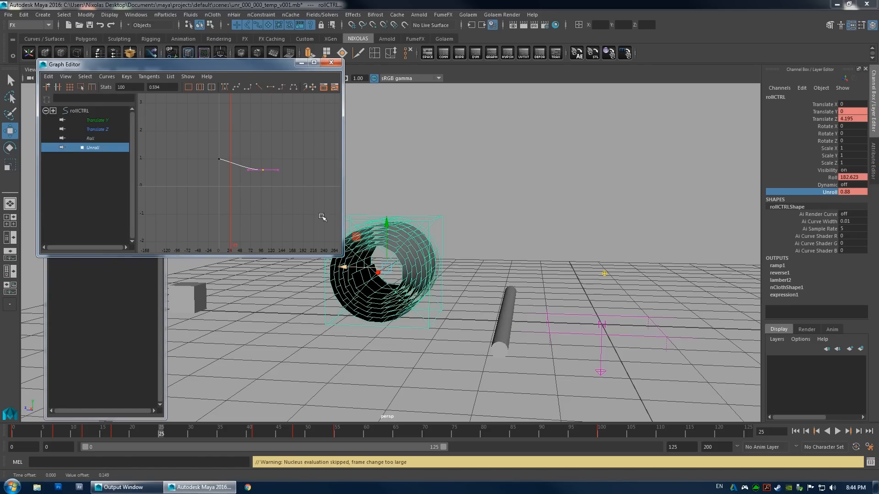
Play the animation to frame 44 at the cube and raise Unroll's last key to about 0.627.
left_click_drag(435, 239, 400, 304, "alt")
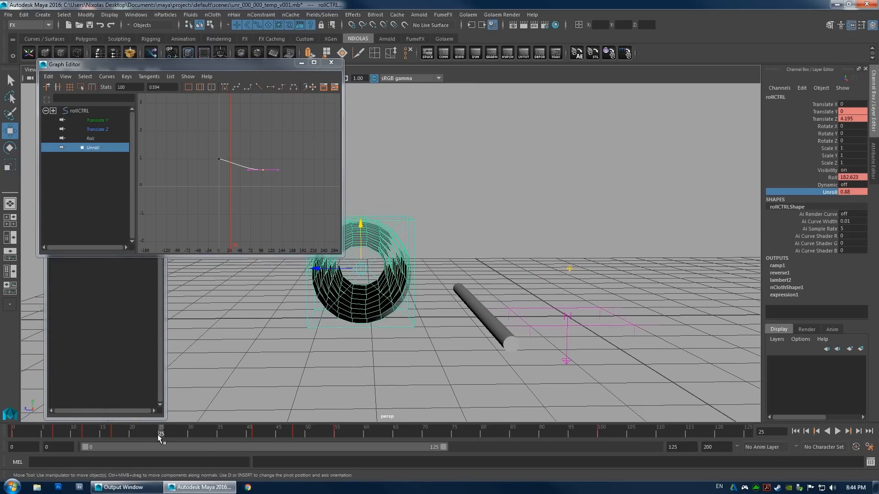
key("alt+v")
key("alt+v")
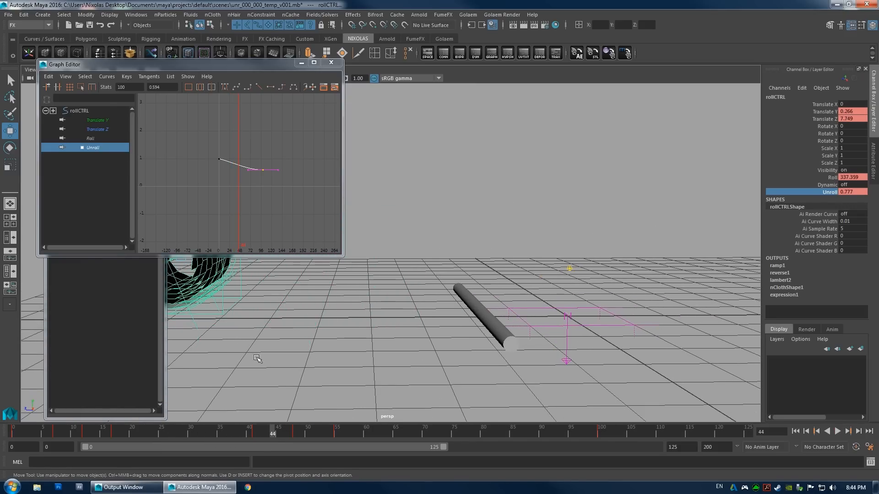
middle_click_drag(263, 350, 531, 366, "alt")
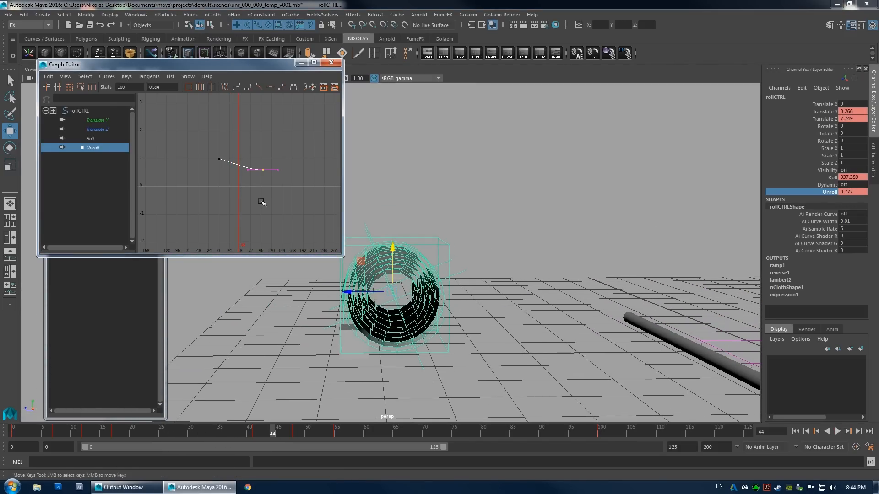
middle_click_drag(262, 197, 260, 192)
Play on to frame 72 and fine-tune Unroll's last key to about 0.67.
key("alt+v")
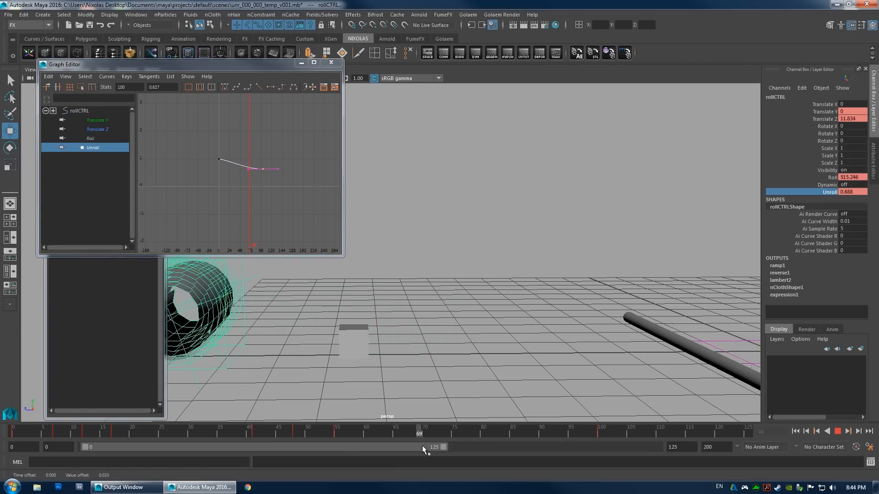
key("alt+v")
middle_click_drag(275, 200, 274, 202)
key("a")
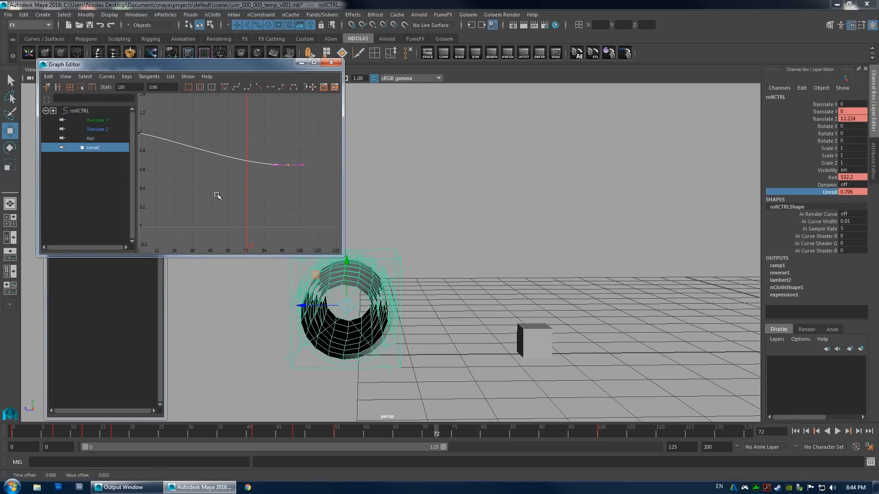
key("ctrl+z")
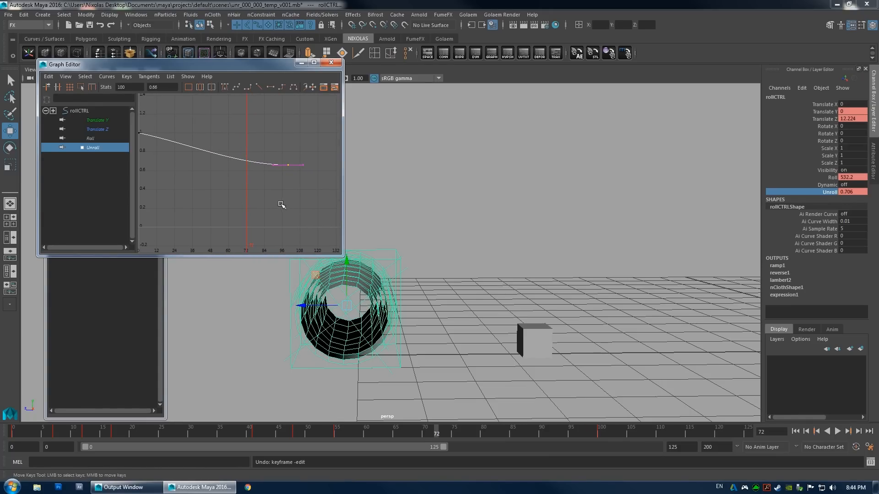
middle_click_drag(278, 195, 276, 195, "shift")
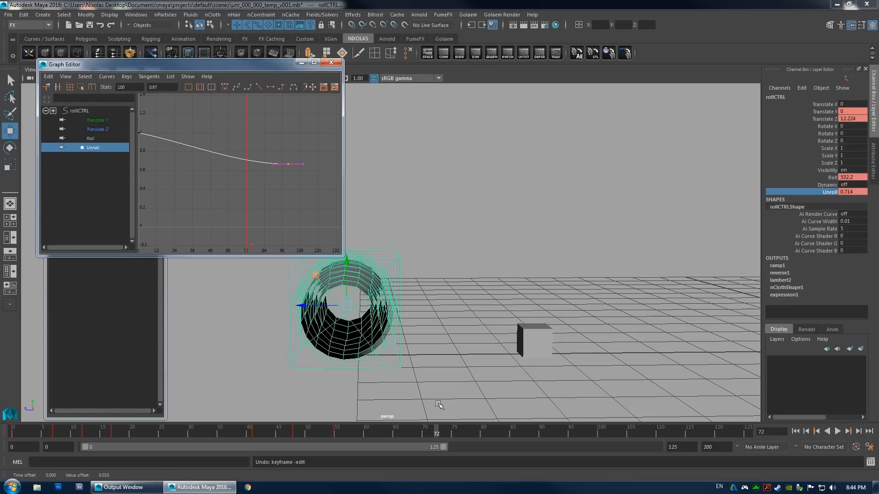
Play to frame 100 and adjust Unroll's last key to about 0.684.
key("alt+v")
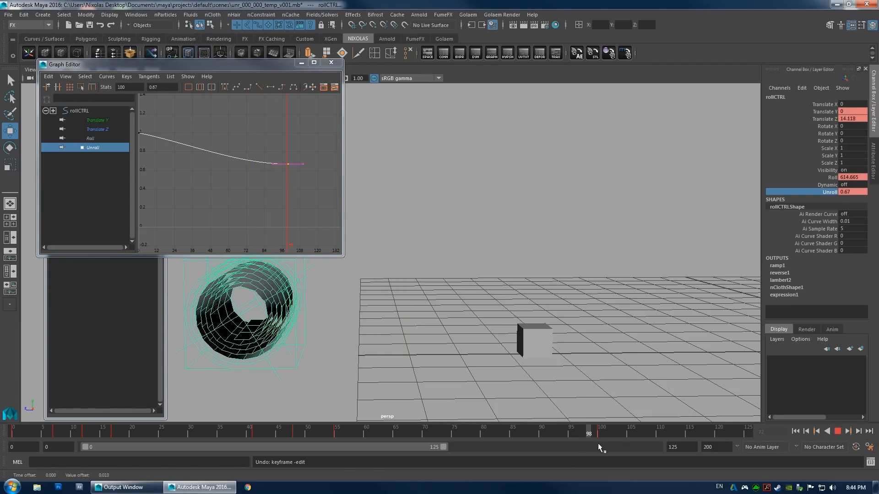
key("alt+v")
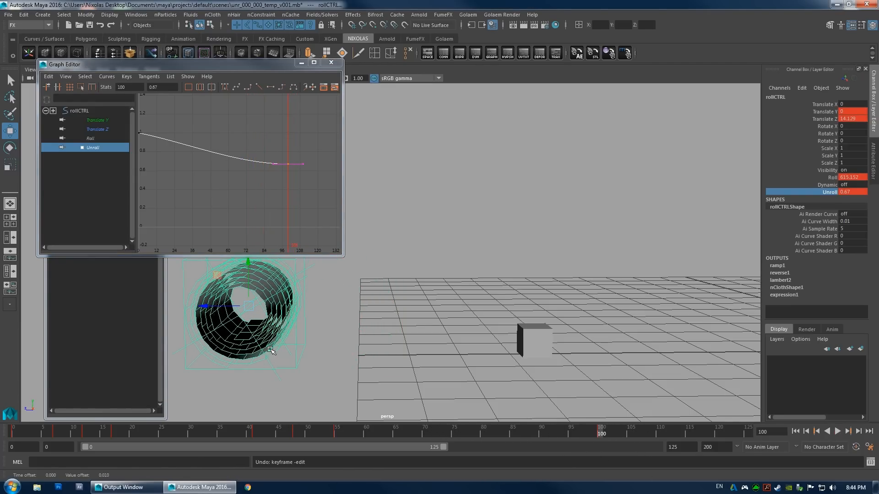
middle_click_drag(280, 173, 258, 171)
key("a")
middle_click_drag(279, 202, 279, 198)
mouse_move(326, 329)
left_mouse_down("alt")
mouse_move(344, 324)
mouse_move(335, 328)
left_mouse_up("alt")
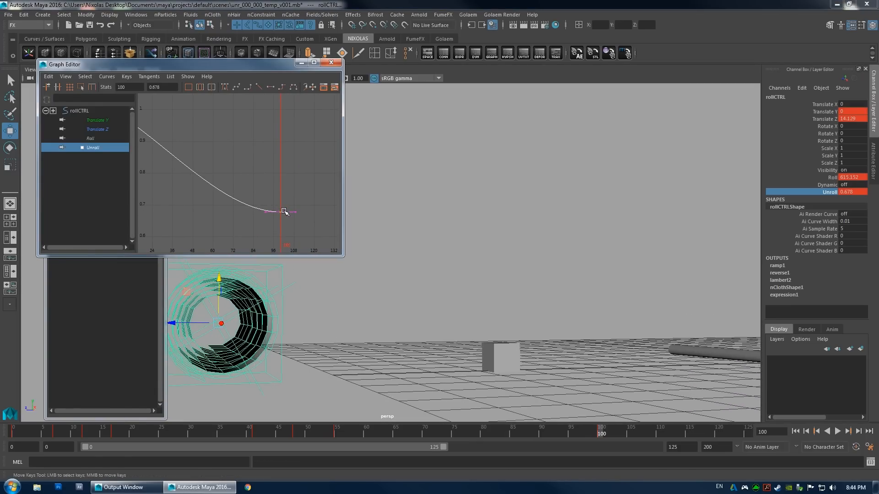
middle_click_drag(284, 210, 285, 201)
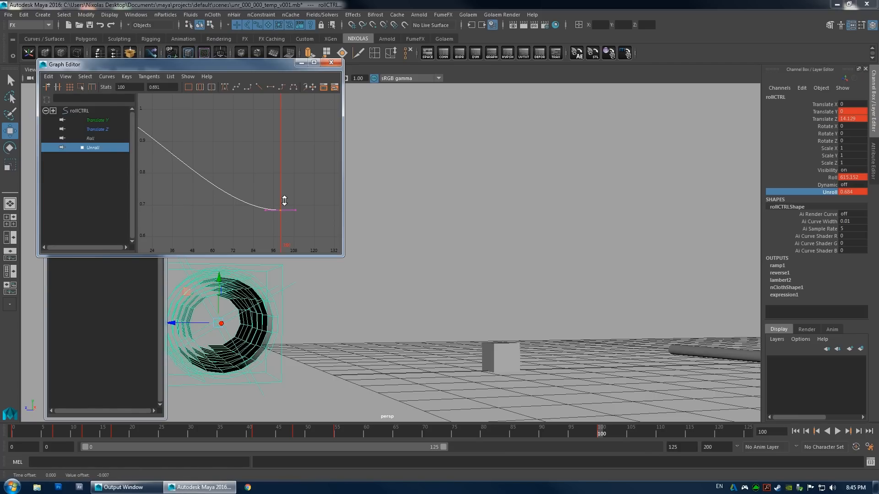
Compare the roll's remaining layers and ground contact at frame 100 in the perspective and left views.
left_click_drag(466, 258, 389, 274, "alt")
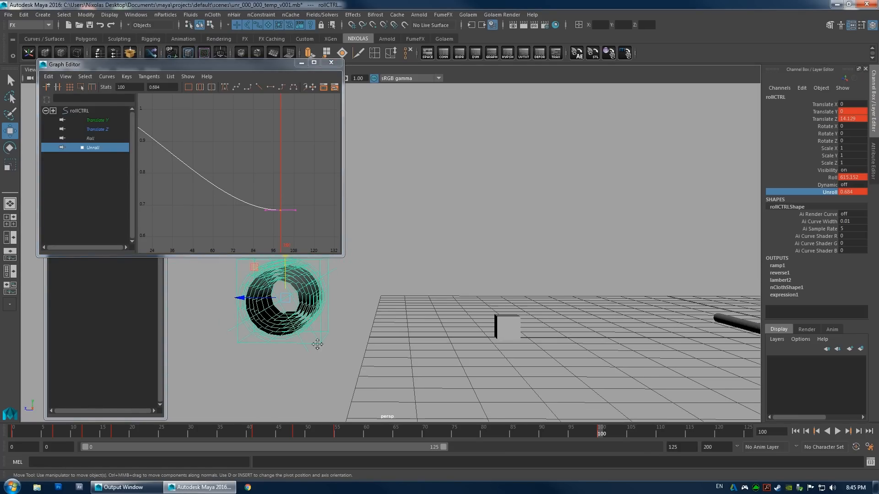
middle_click_drag(316, 344, 407, 337, "alt")
key("space")
left_click_drag(407, 336, 538, 298)
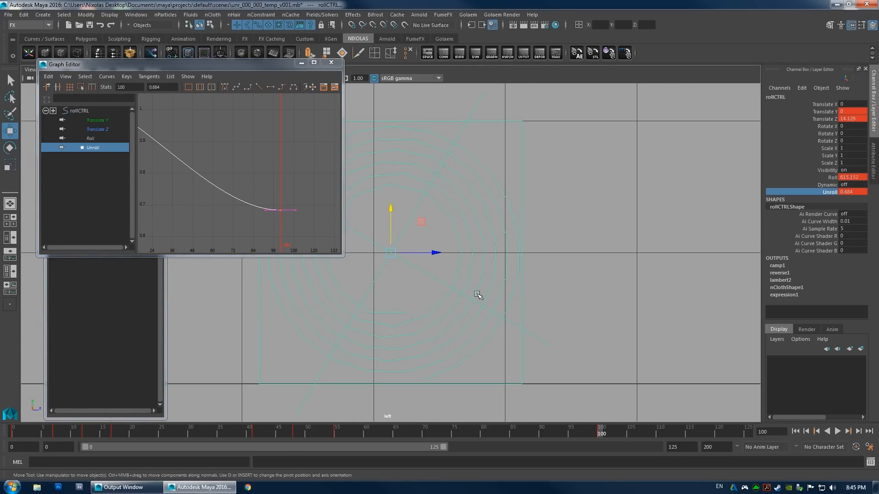
scroll(496, 217, "down", 3)
key("space")
left_click_drag(481, 305, 446, 322)
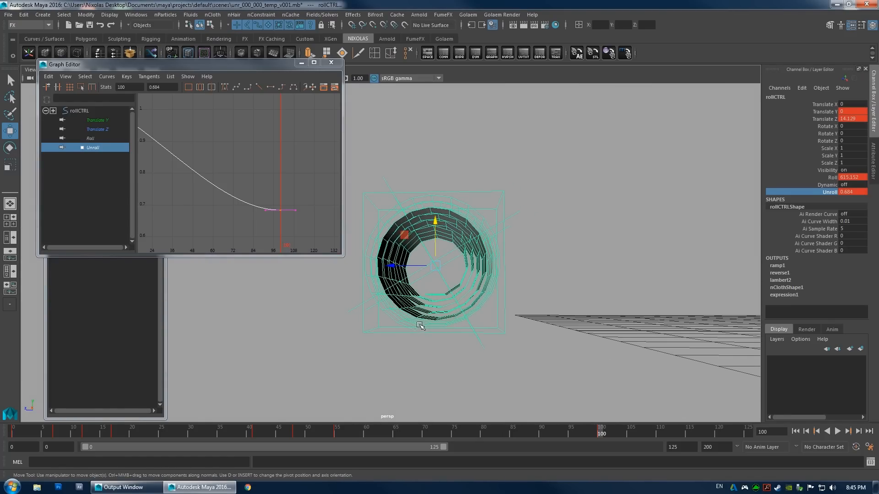
left_click_drag(436, 324, 407, 305, "alt")
key("space")
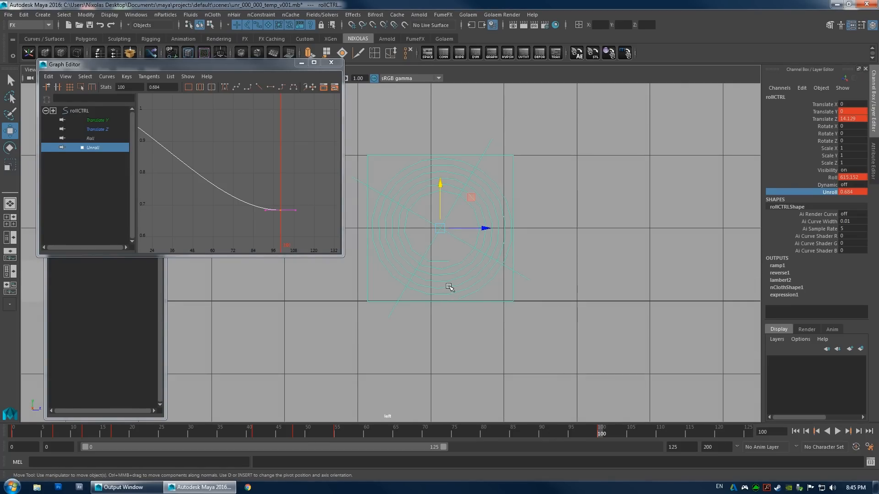
left_click(389, 156)
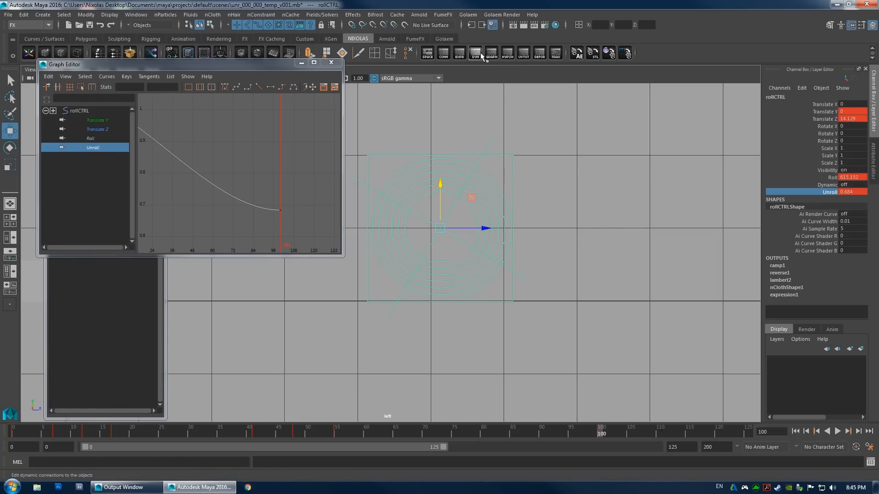
Try lowering the last key of rollCTRL's Translate Y curve to about -0.171 at frame 100.
left_click(113, 121)
key("f")
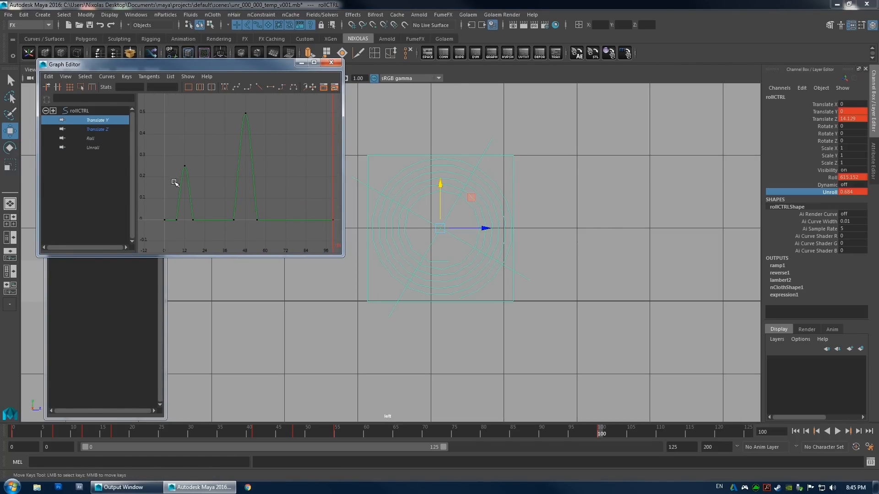
left_click_drag(337, 214, 328, 227)
middle_click_drag(325, 202, 283, 180)
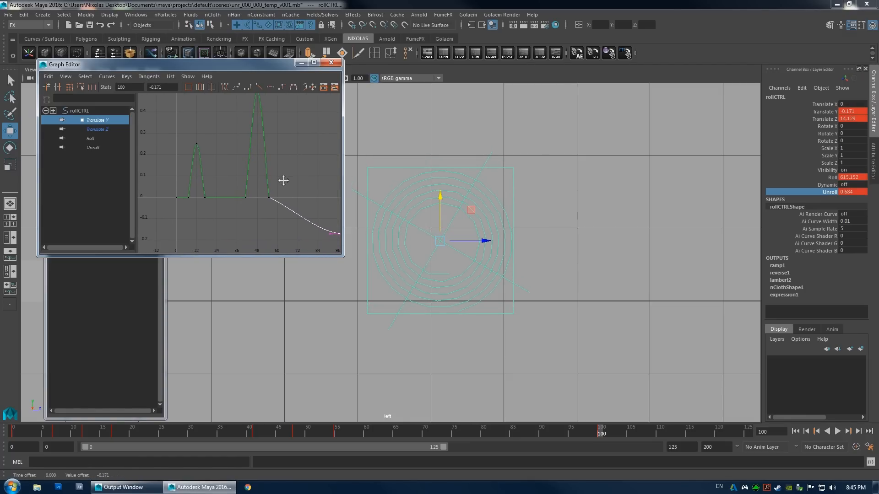
Check the roll's height at frame 55 against the Translate Y curve and undo the lowering of its last key.
left_click(337, 431)
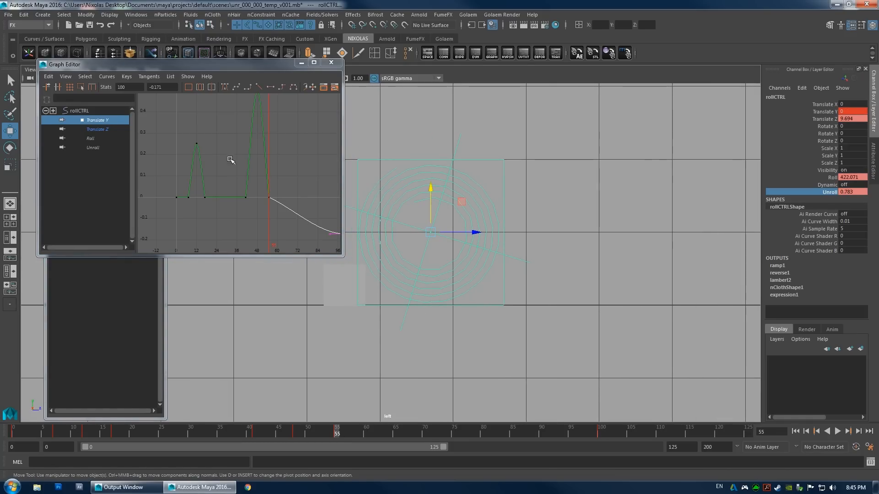
middle_click_drag(295, 159, 308, 176, "alt")
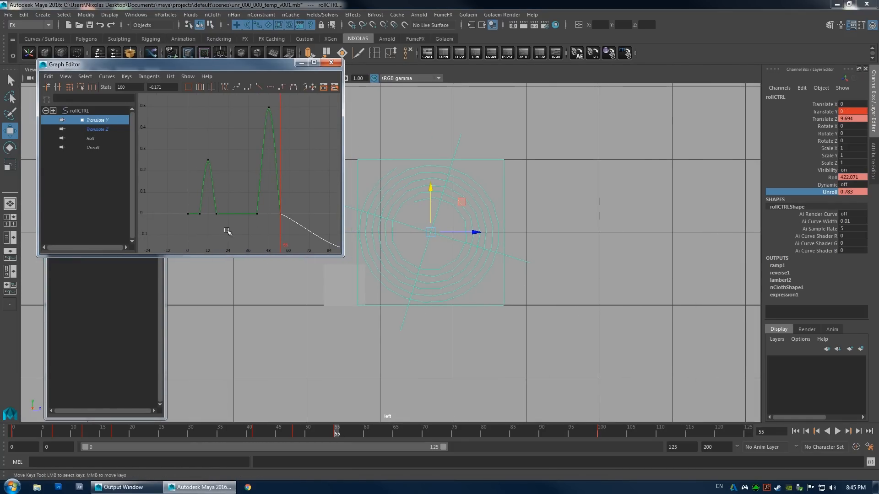
middle_click_drag(226, 229, 192, 195, "alt")
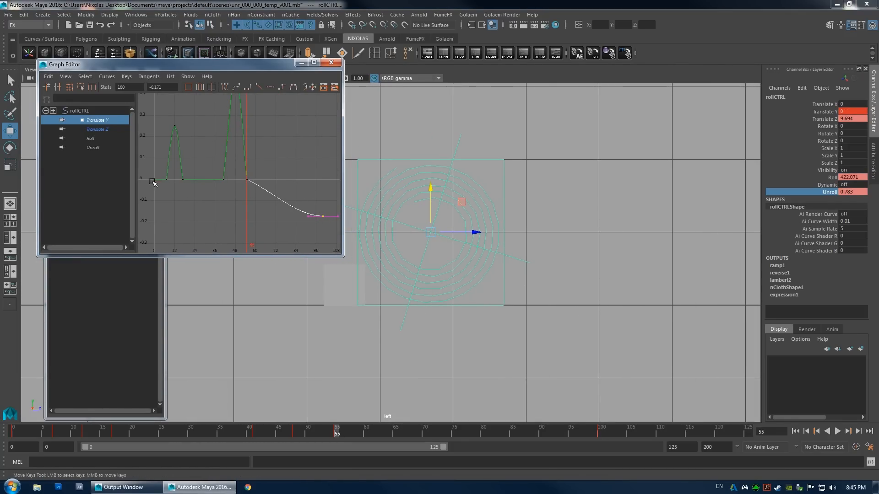
middle_click_drag(296, 165, 304, 201, "alt")
right_click_drag(304, 202, 295, 198, "alt")
key("ctrl+z")
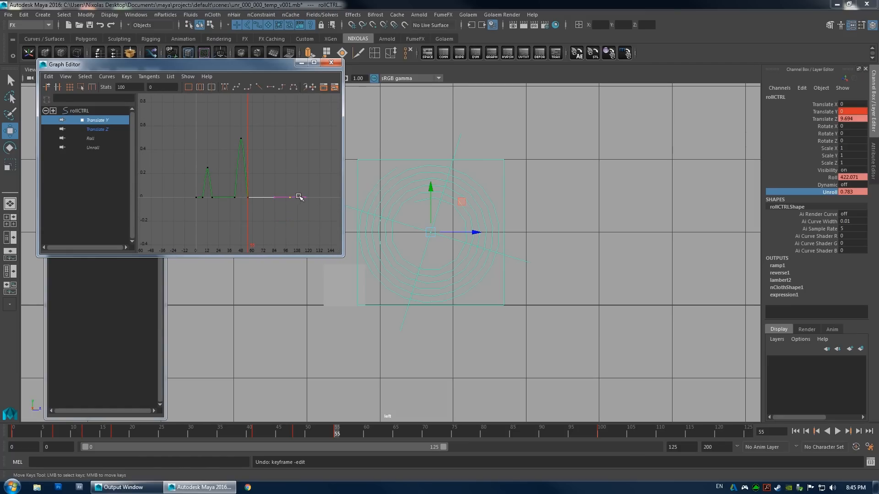
Apply lattice deformation to all Translate Y keys and lower the curve's bottom end at frame 100 to about -0.17.
left_click_drag(304, 123, 187, 228)
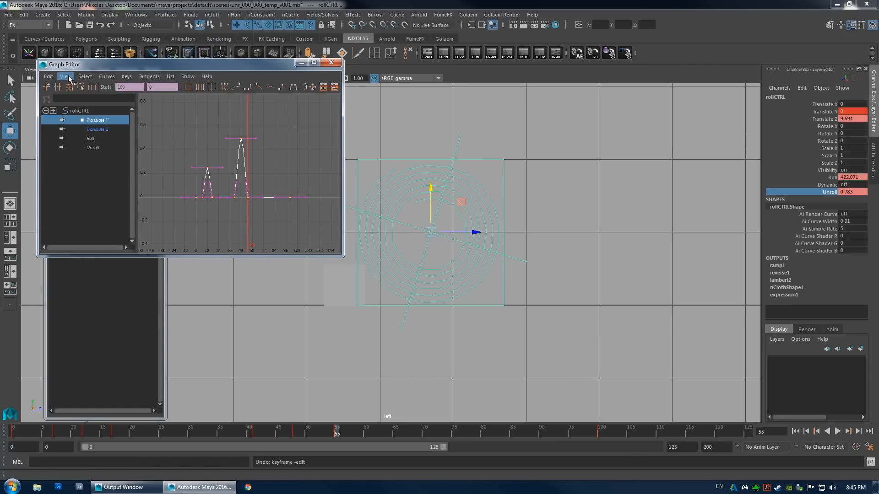
left_click(49, 76)
left_click(69, 87)
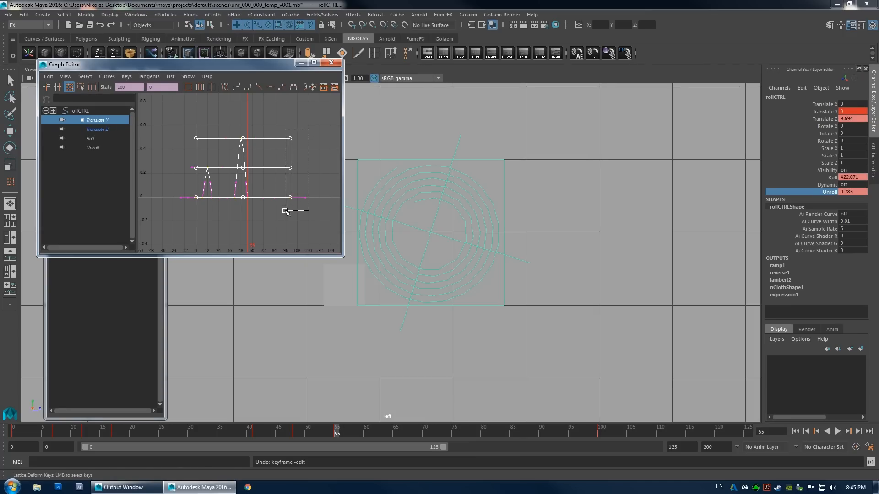
left_click_drag(309, 130, 285, 210)
left_click_drag(309, 126, 153, 232)
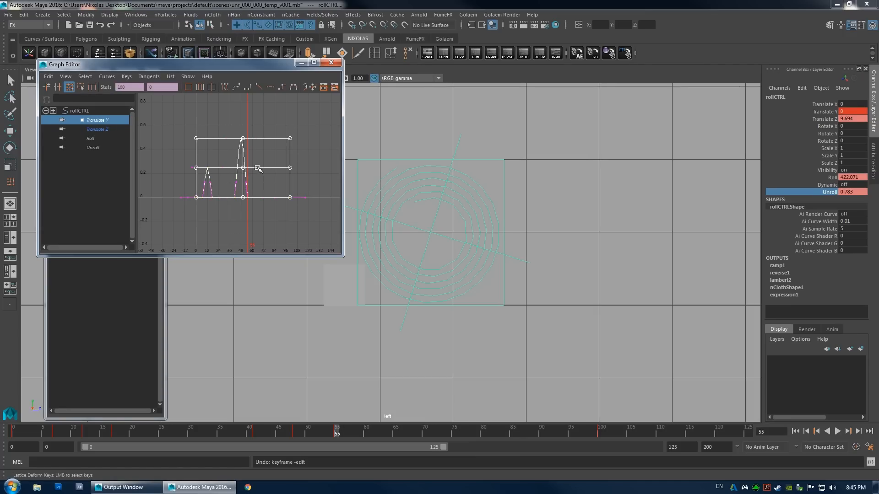
double_click(279, 65)
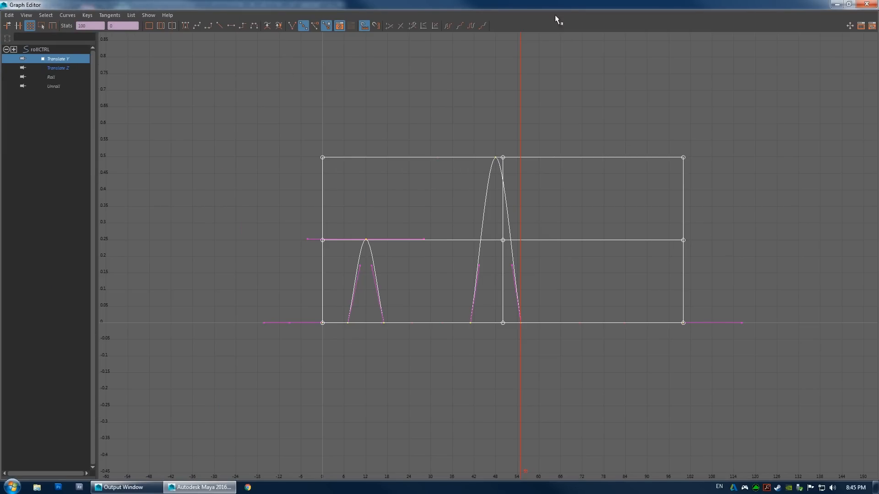
left_click_drag(554, 5, 199, 45)
left_click(601, 430)
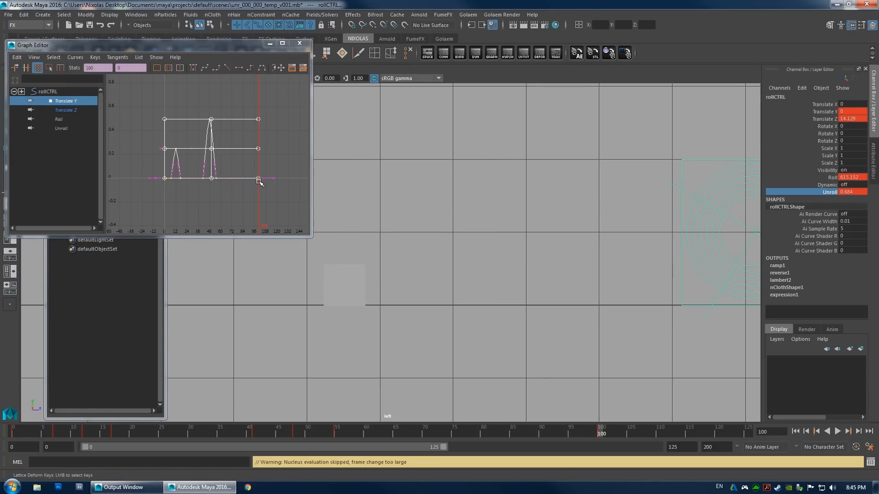
left_click_drag(258, 179, 256, 198)
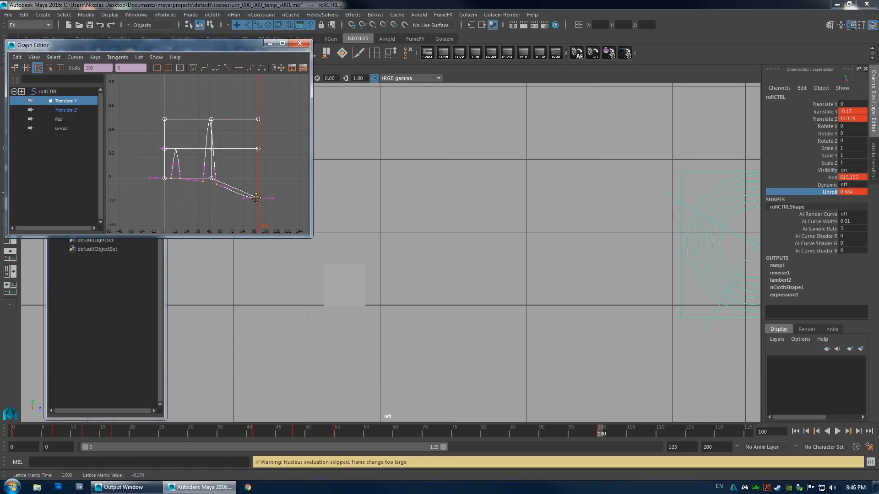
Lower the middle of the lattice's bottom edge to about -0.08 so Translate Y slopes evenly towards its last key.
left_click_drag(258, 148, 258, 163)
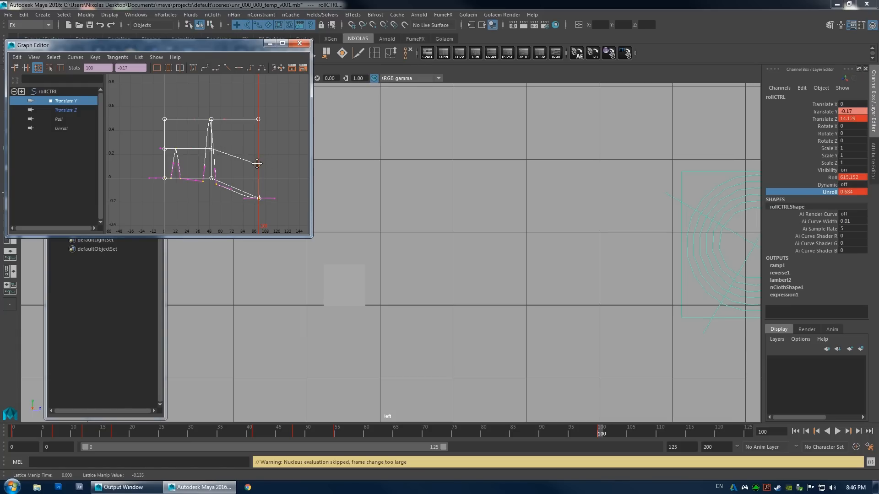
key("ctrl+z")
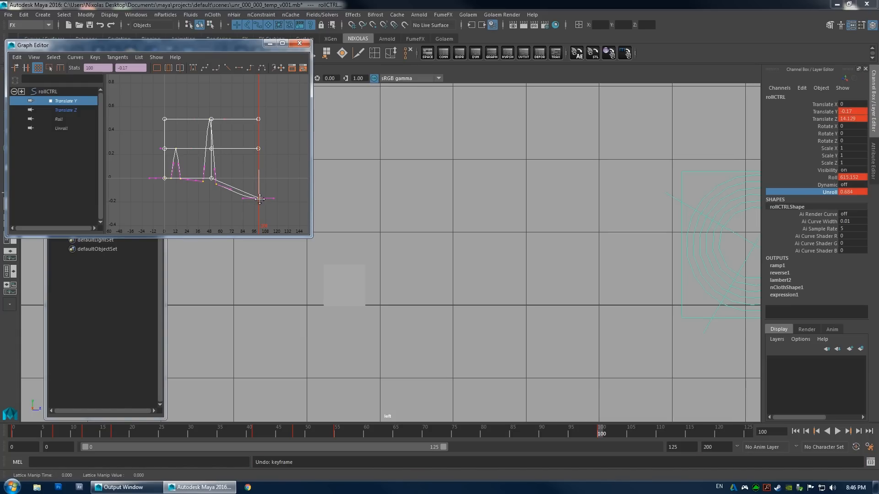
left_click_drag(212, 180, 211, 187)
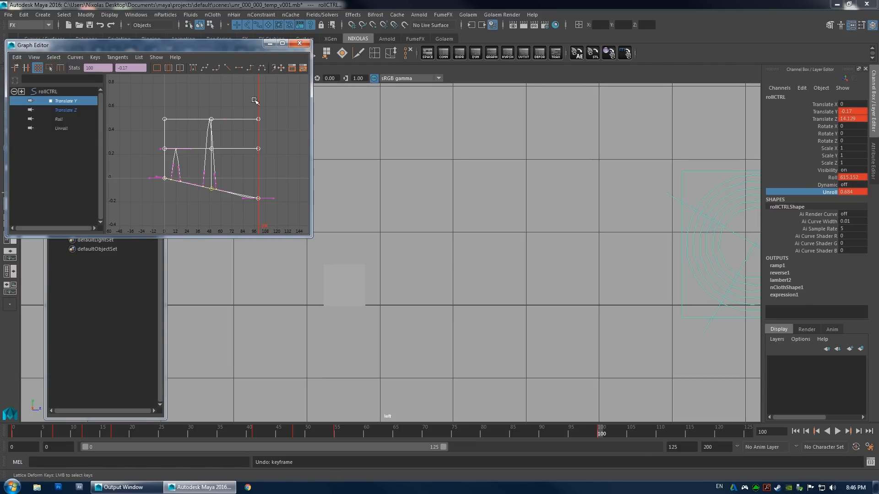
left_click(252, 83)
left_click(16, 69)
middle_click_drag(258, 178, 266, 147, "alt")
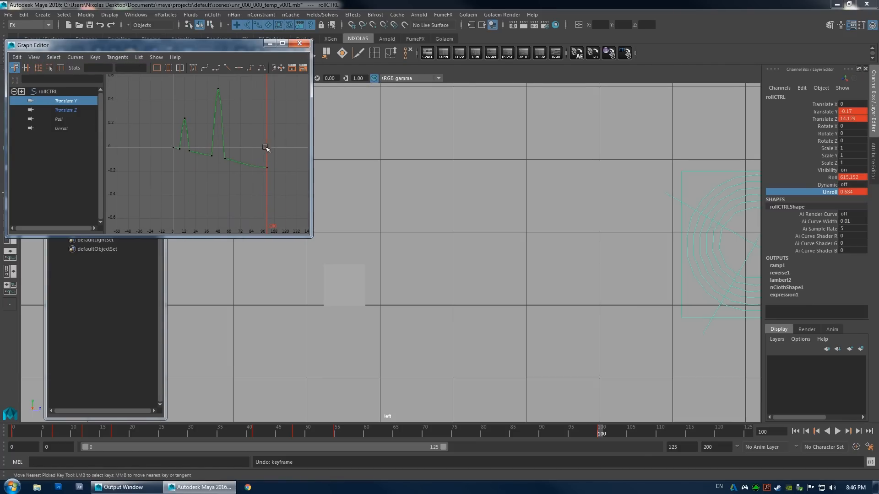
Nudge Translate Y's keys horizontally one by one onto whole frames, including 55, 48, 17, 12 and 0, and close the Graph Editor.
double_click(233, 45)
left_click_drag(757, 284, 707, 319)
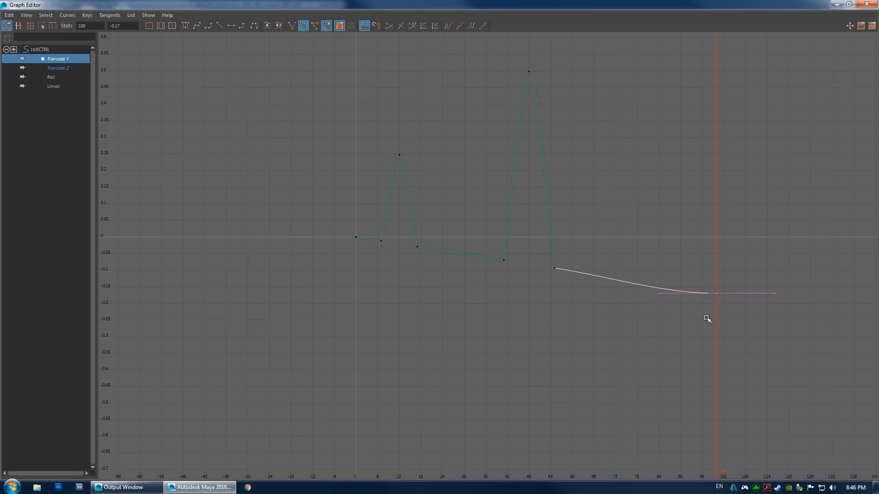
left_click_drag(543, 277, 545, 278)
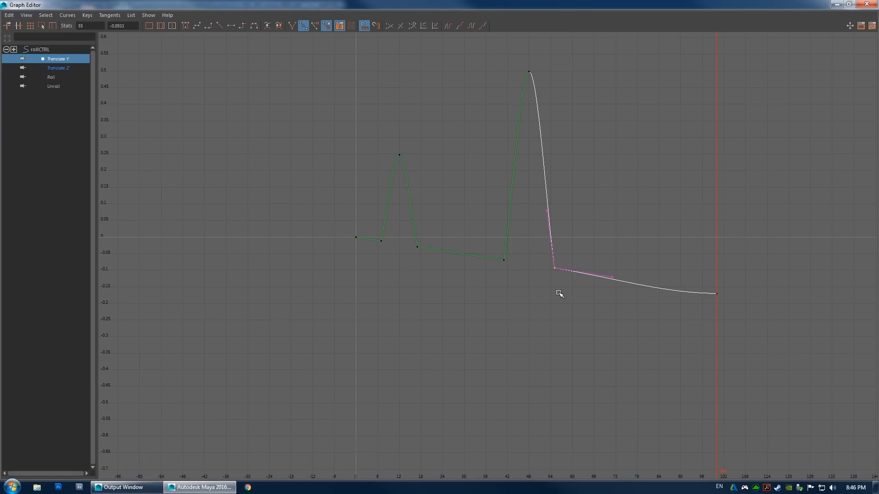
left_click_drag(486, 92, 487, 92)
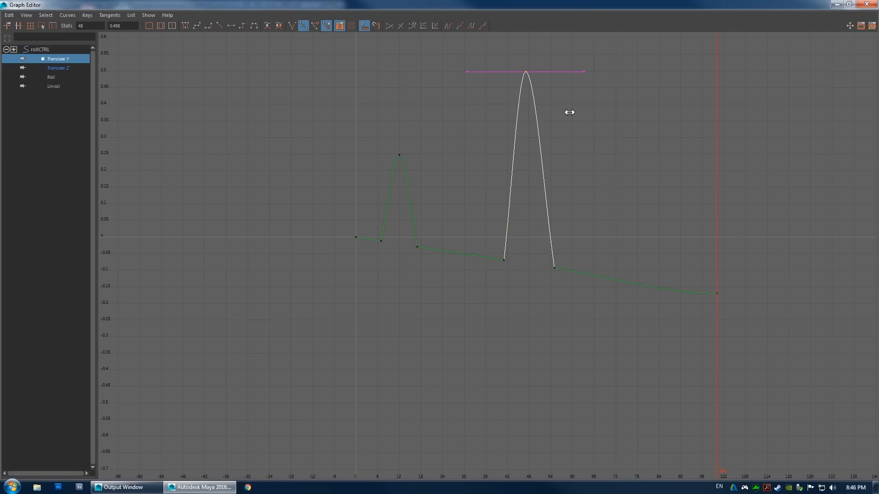
left_click_drag(488, 277, 517, 250)
middle_click_drag(517, 295, 516, 296, "shift")
left_click_drag(409, 255, 426, 235)
middle_click_drag(424, 286, 425, 286, "shift")
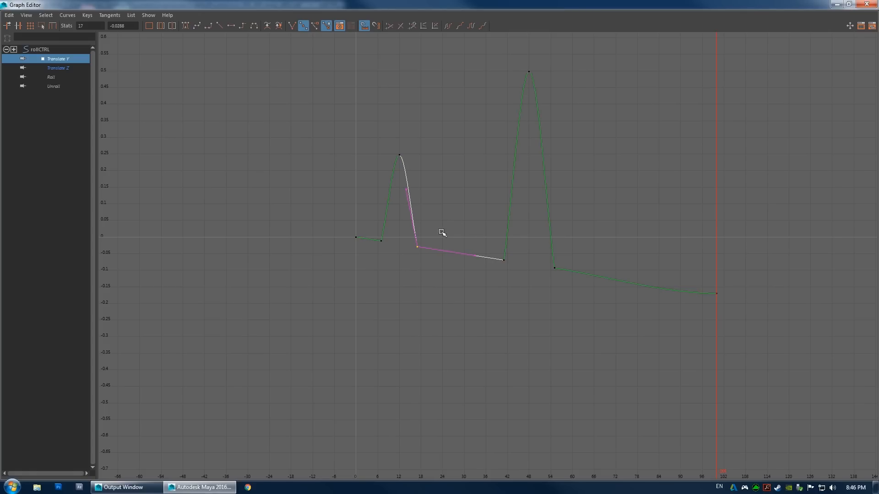
left_click_drag(375, 166, 413, 143)
middle_click_drag(435, 200, 433, 201, "shift")
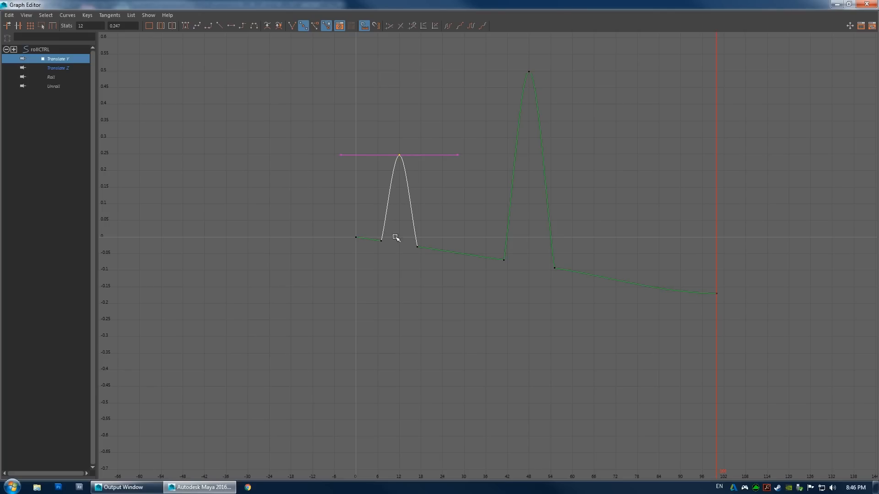
middle_click_drag(388, 267, 389, 267, "shift")
left_click_drag(393, 3, 212, 114)
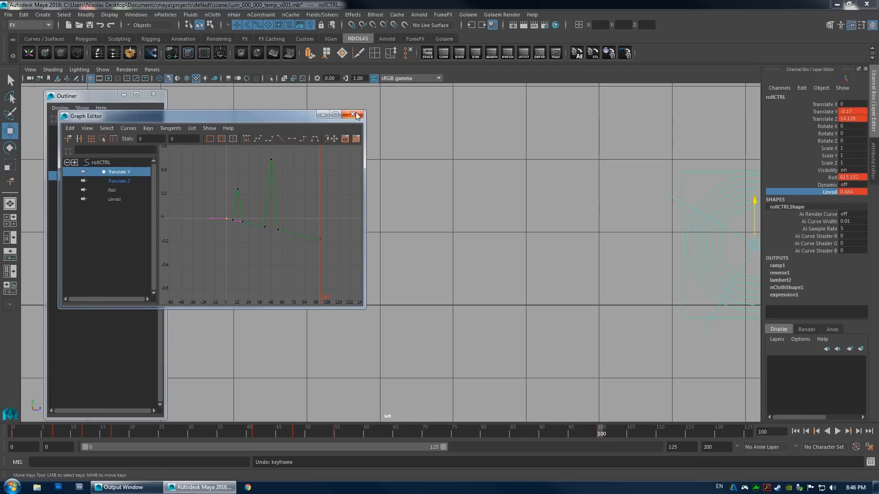
left_click(357, 116)
Scrub the animation in the left and perspective views to check the roll's height, and return to frame 0.
middle_click_drag(624, 230, 497, 236, "alt")
right_click_drag(497, 235, 477, 238, "alt")
left_click_drag(591, 435, 586, 436)
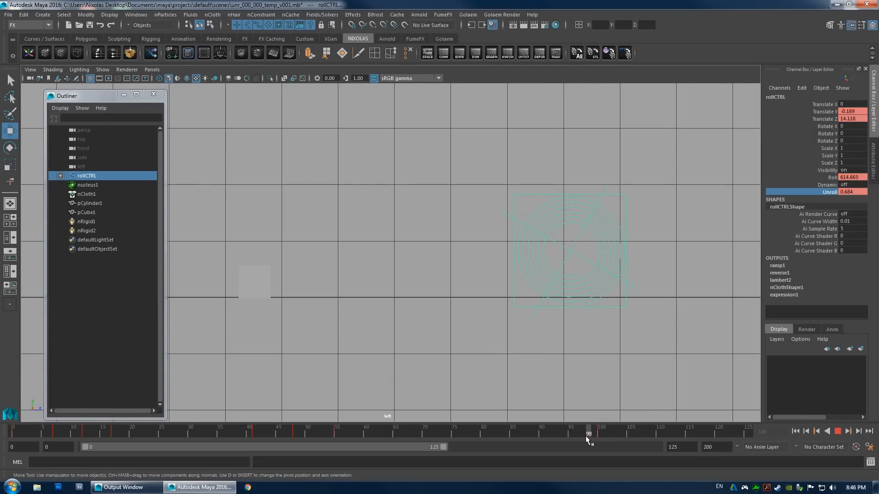
left_click_drag(383, 427, 143, 431)
key("space")
left_click_drag(346, 297, 352, 275)
middle_click_drag(507, 275, 218, 226, "alt")
middle_click_drag(559, 230, 220, 211, "alt")
left_click_drag(224, 437, 255, 438)
middle_click_drag(276, 298, 363, 299, "alt")
left_click_drag(364, 300, 316, 284, "alt")
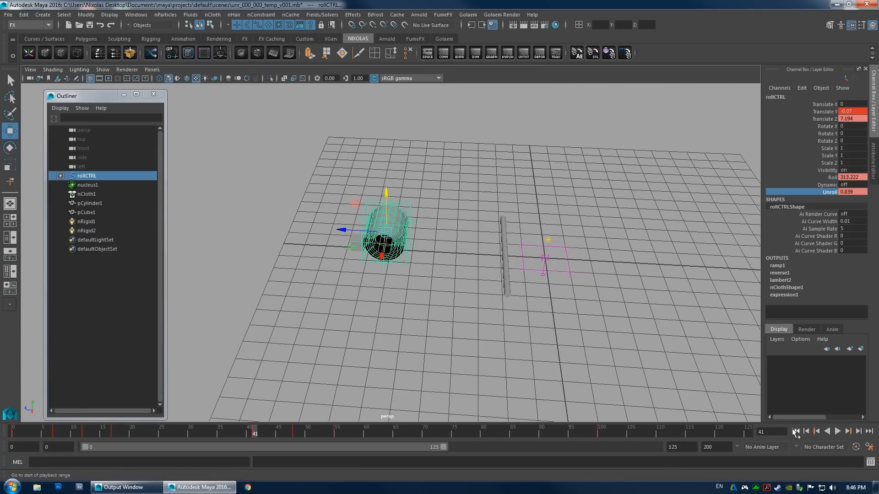
left_click(795, 432)
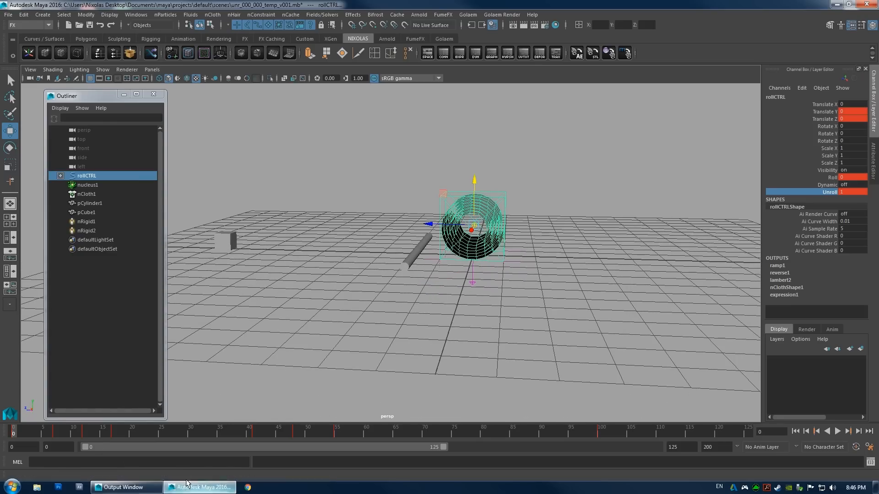
Minimize the Hypershade and display the perspective view with the default material.
left_click(507, 53)
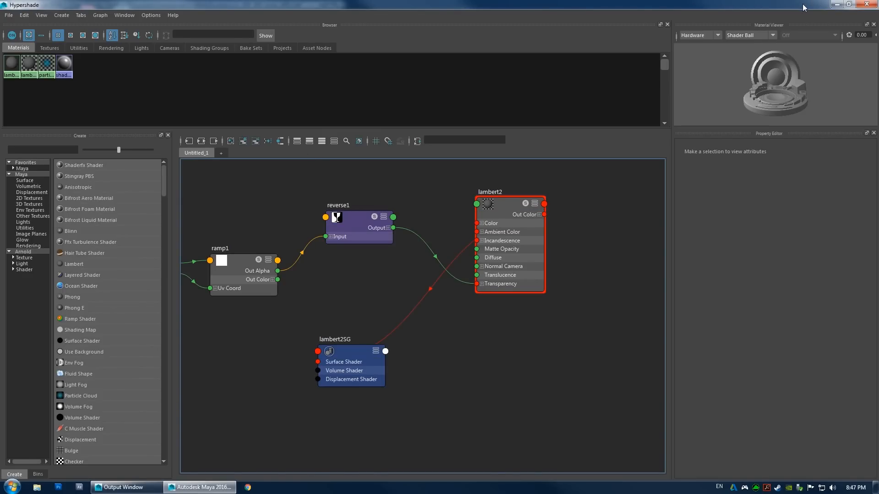
left_click(836, 4)
left_click(52, 70)
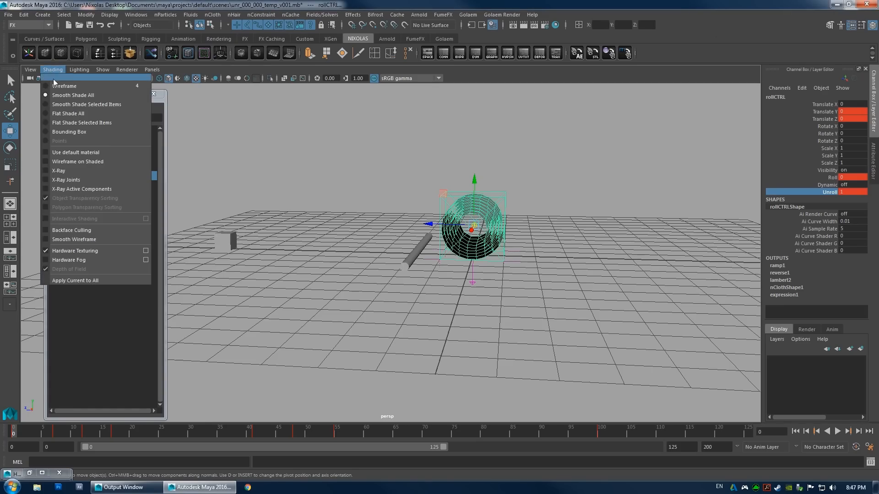
left_click(71, 155)
left_click(456, 329)
mouse_move(457, 329)
left_mouse_down("alt")
mouse_move(406, 255)
mouse_move(430, 283)
left_mouse_up("alt")
right_click_drag(430, 284, 397, 234, "alt")
left_click_drag(397, 233, 357, 228, "alt")
Set rollCTRL's Dynamic attribute to on and save the scene.
left_click(60, 176)
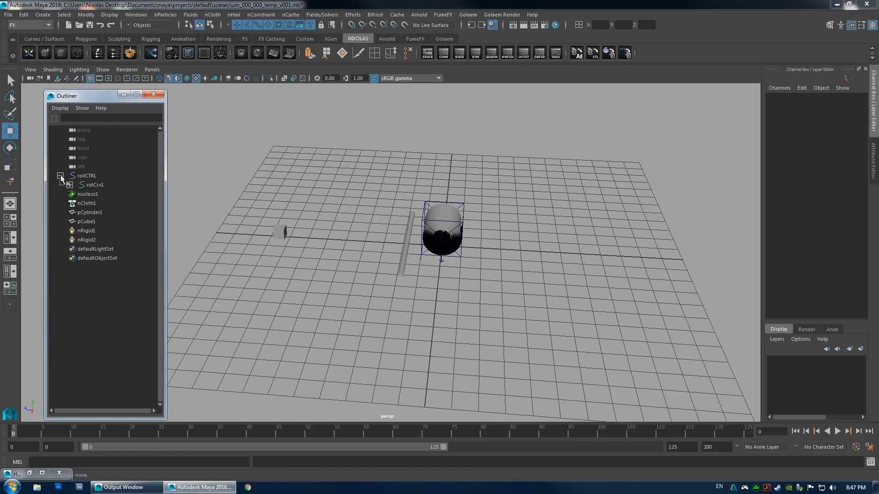
left_click(78, 177)
left_click(60, 176)
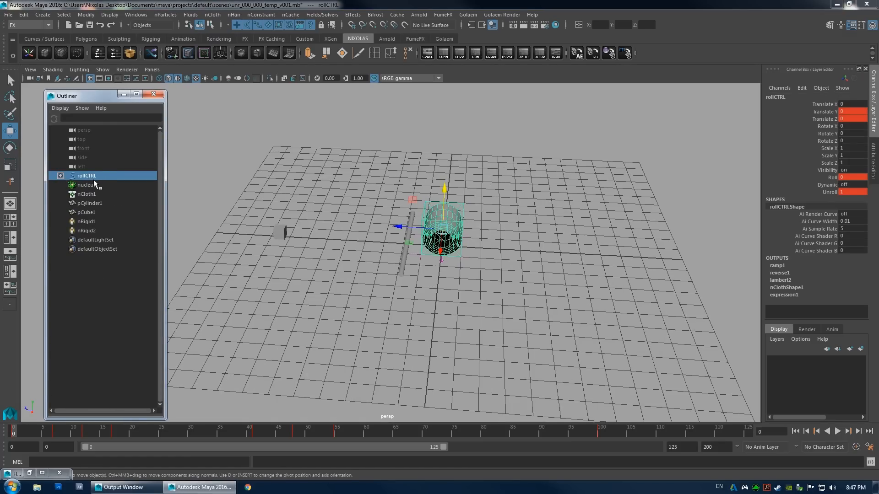
left_click(843, 185)
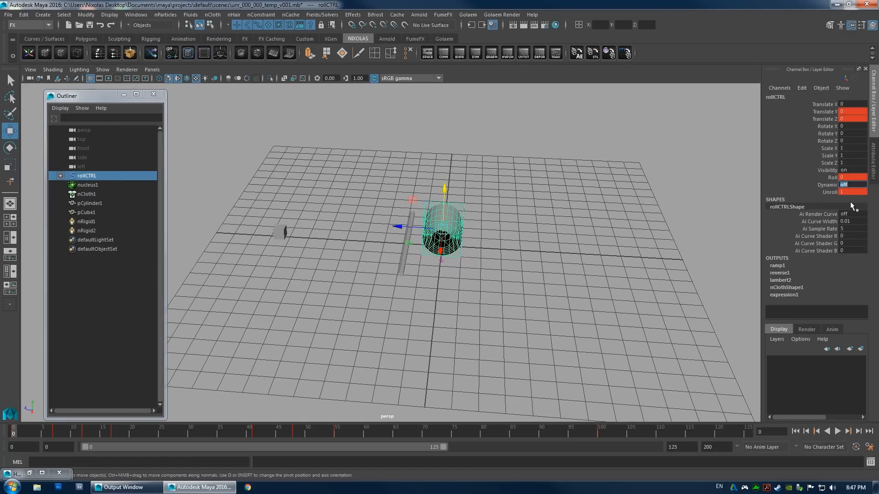
type("1")
key("Return")
left_click_drag(452, 294, 475, 263, "alt")
left_click(8, 15)
left_click(20, 52)
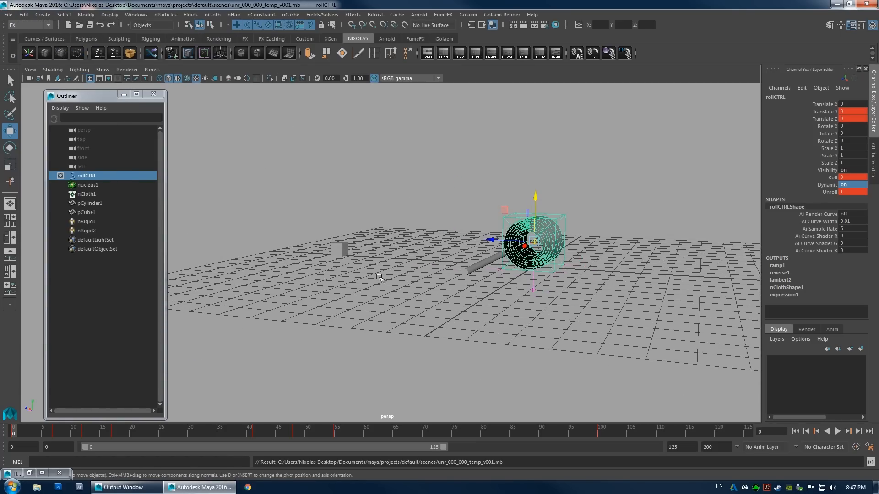
Play the cloth simulation through frame 125 and watch the roll travel in the perspective view.
middle_click_drag(376, 262, 422, 281, "alt")
left_click_drag(422, 281, 443, 280, "alt")
left_click(838, 431)
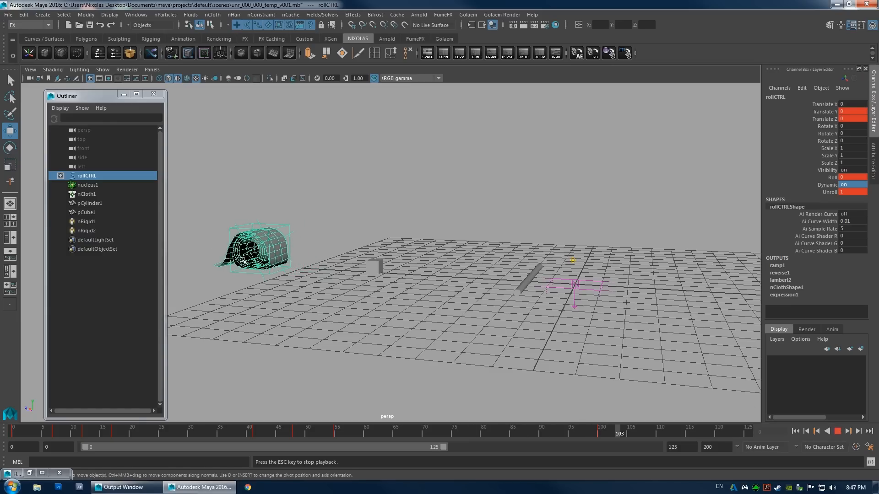
left_click_drag(381, 307, 406, 327, "alt")
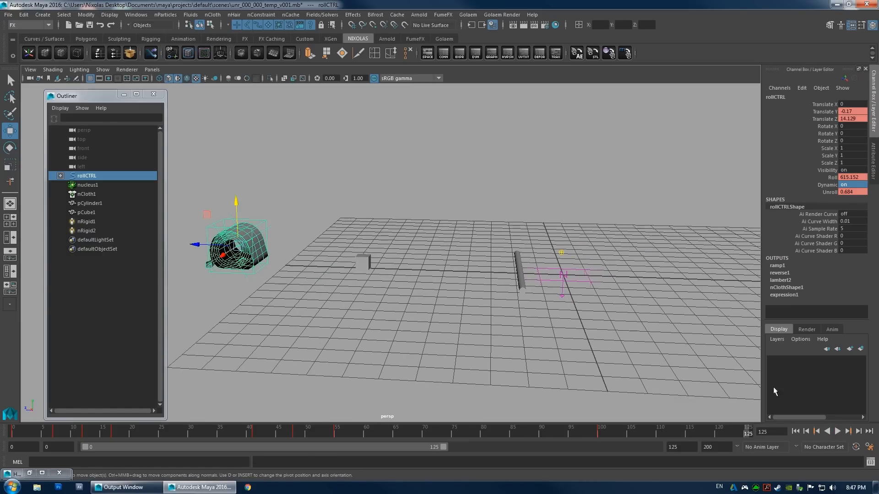
Set playback looping to continuous, replay the cloth simulation from frame 0 and return to the start.
left_click(796, 432)
right_click(729, 433)
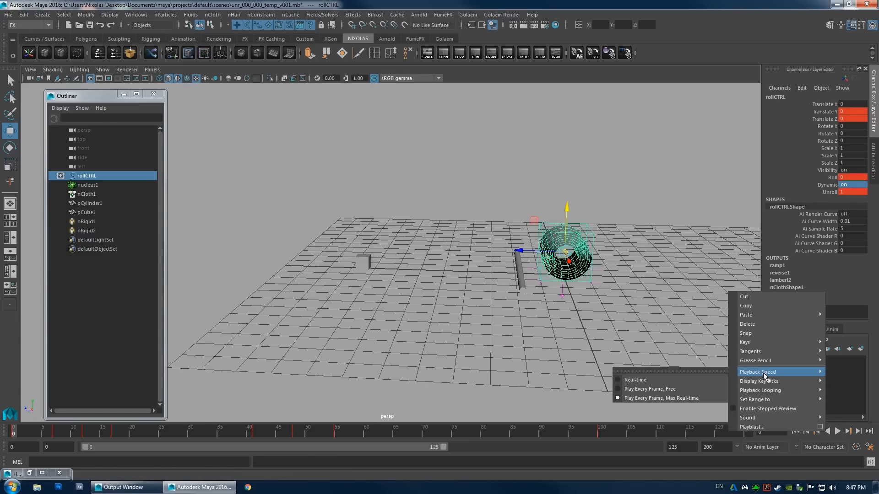
mouse_move(771, 390)
left_click(692, 416)
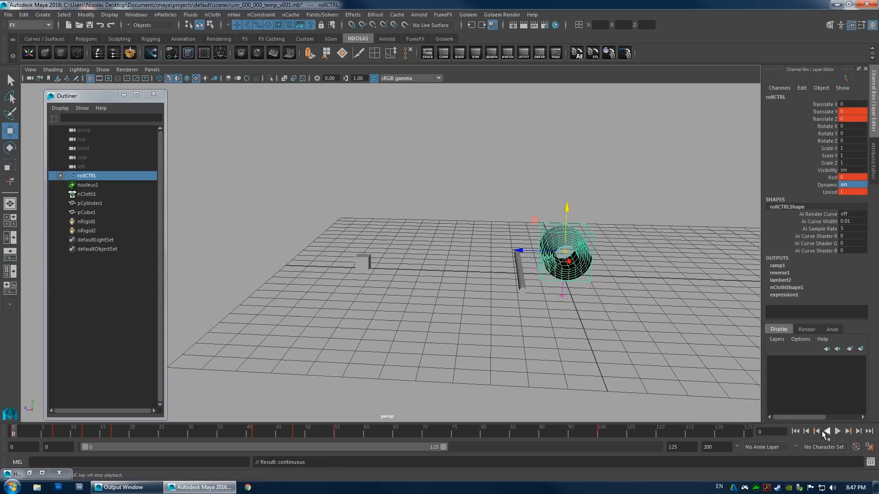
left_click(837, 432)
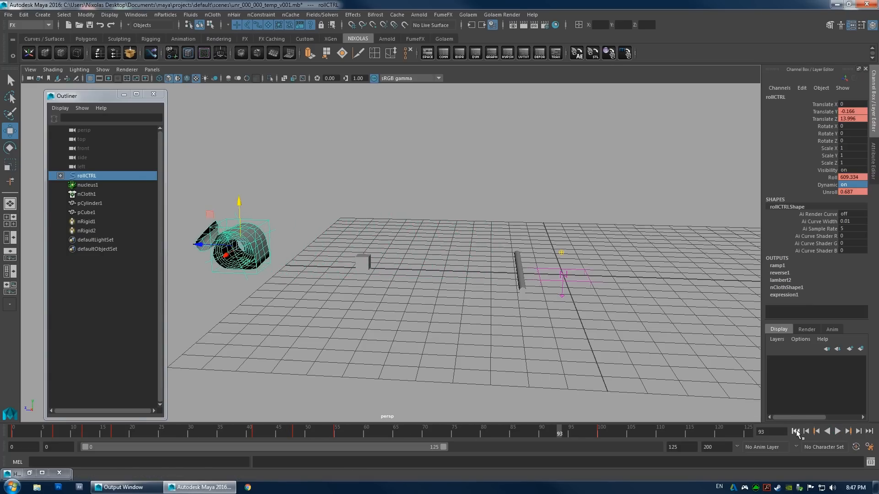
left_click(839, 432)
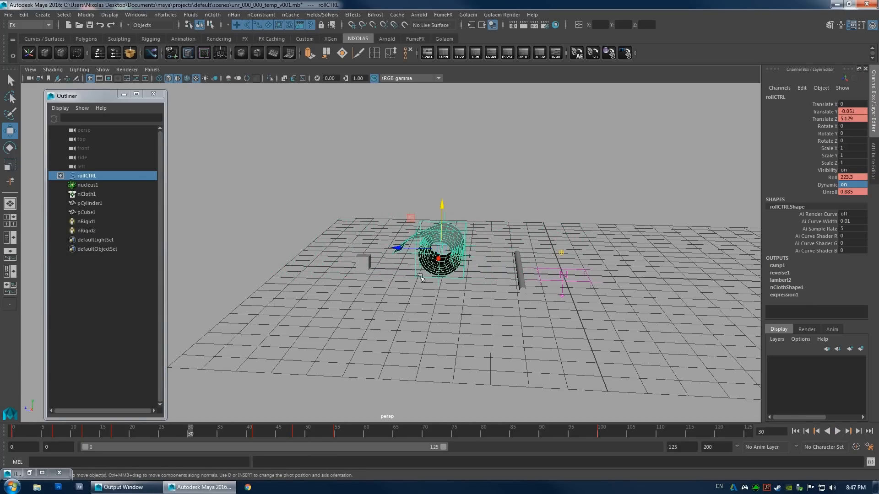
left_click(795, 432)
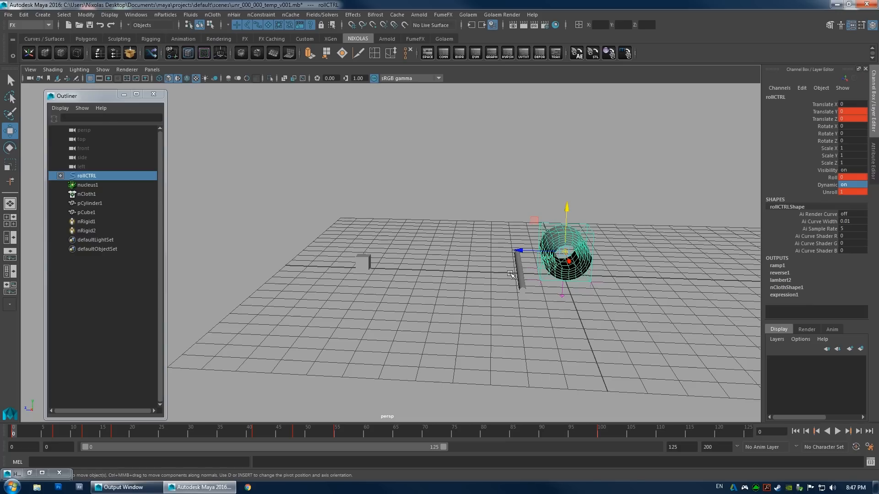
Lower the last key of rollCTRL's Unroll curve at frame 100 to about 0.409.
middle_click_drag(449, 256, 305, 250, "alt")
right_click_drag(304, 250, 341, 242, "alt")
left_click_drag(341, 243, 311, 250, "alt")
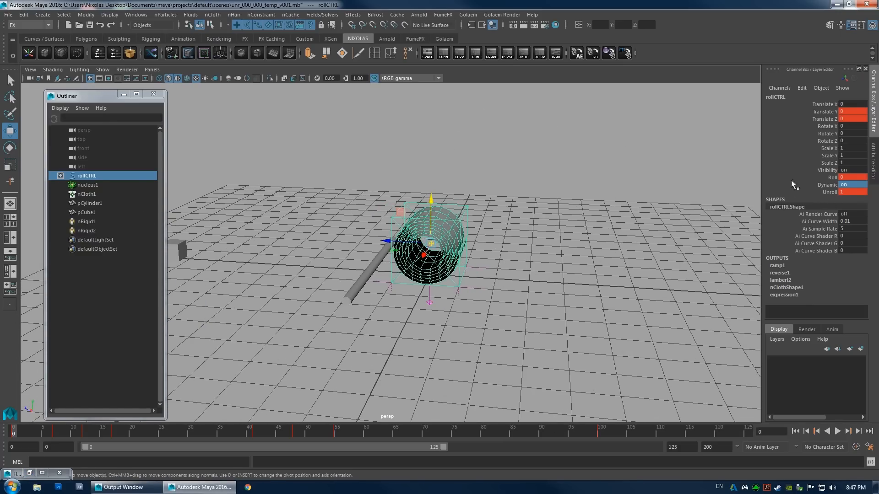
left_click(486, 58)
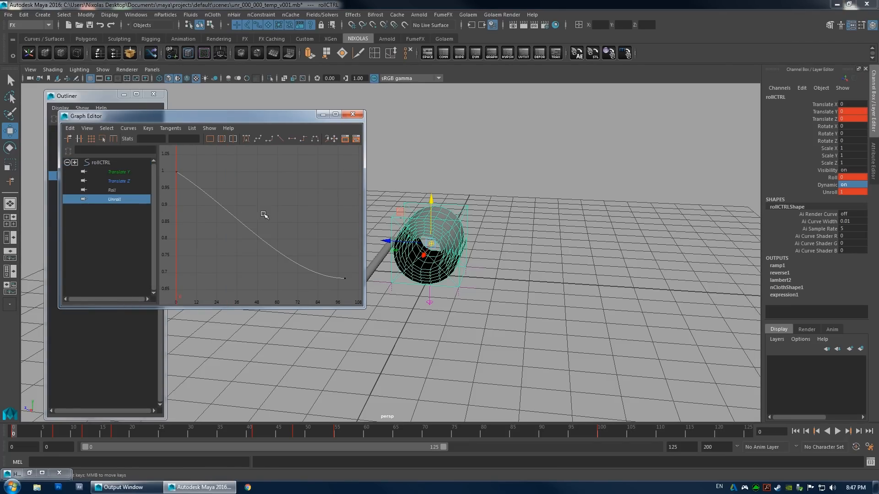
middle_click_drag(281, 198, 259, 190, "alt")
scroll(260, 190, "down", 5)
left_click_drag(283, 205, 252, 250)
middle_click_drag(273, 193, 271, 215, "shift")
left_click_drag(303, 118, 268, 27)
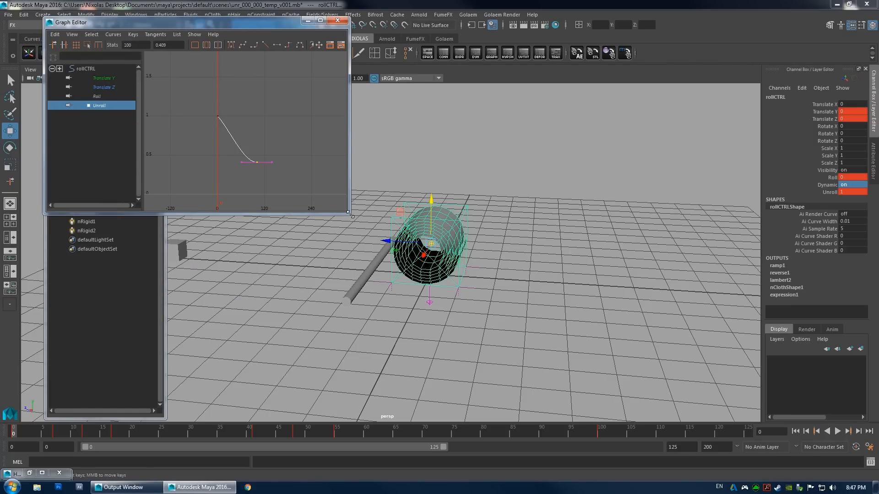
Widen the Graph Editor and play the cloth simulation from frame 0, following the unrolling strip in the perspective view.
left_click_drag(351, 215, 628, 146)
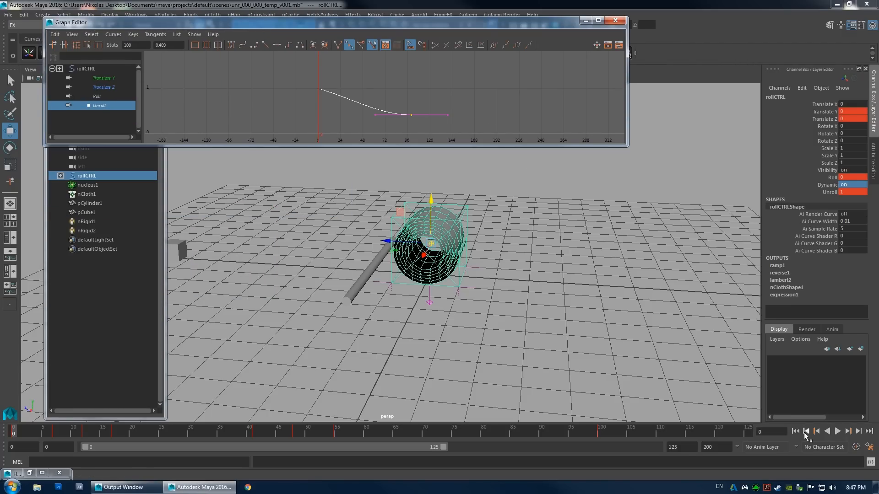
left_click(837, 432)
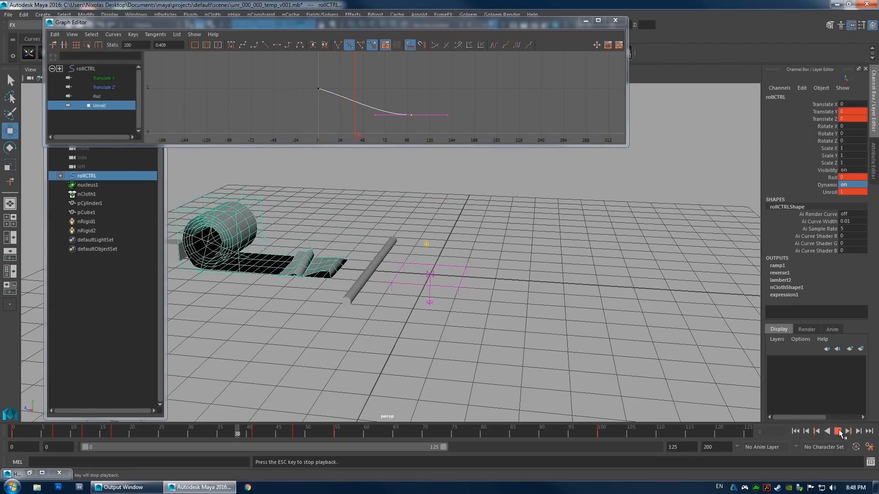
middle_click_drag(338, 283, 534, 292, "alt")
right_click_drag(534, 292, 456, 281, "alt")
middle_click_drag(456, 281, 495, 282, "alt")
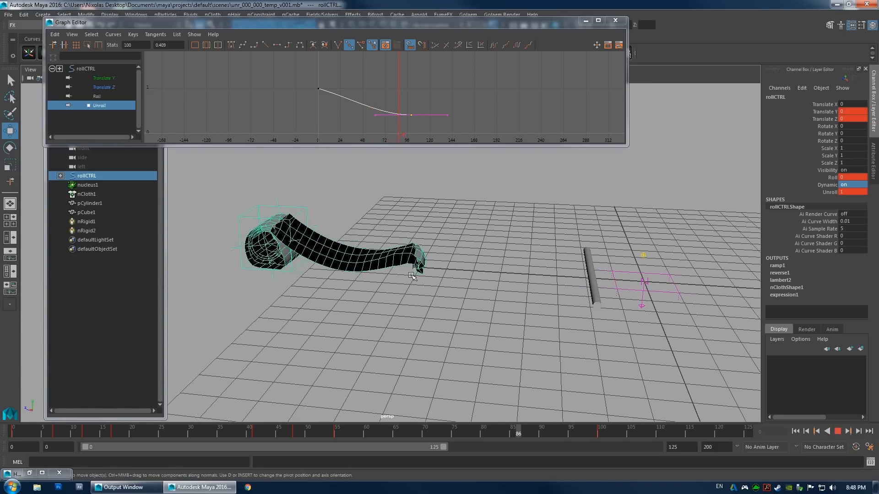
Stop playback, lower the last Unroll key at frame 100 to about 0.225 and replay the cloth simulation from the start.
left_click(837, 432)
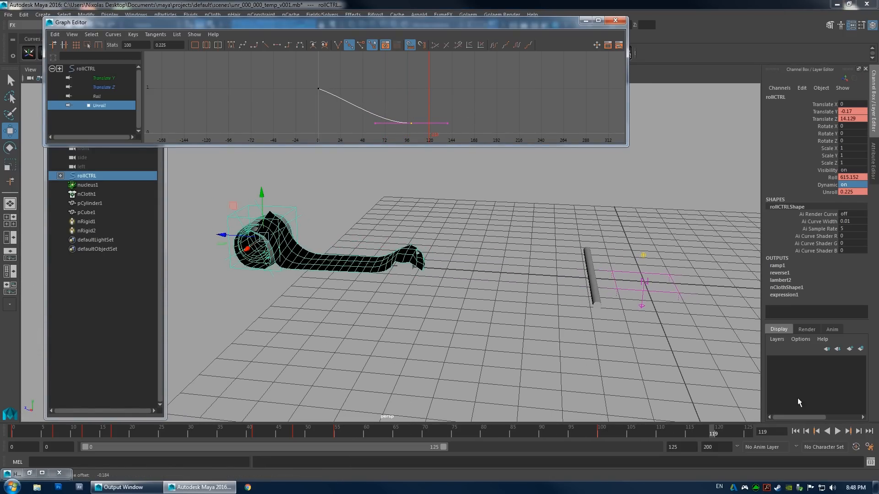
left_click(795, 432)
left_click(837, 431)
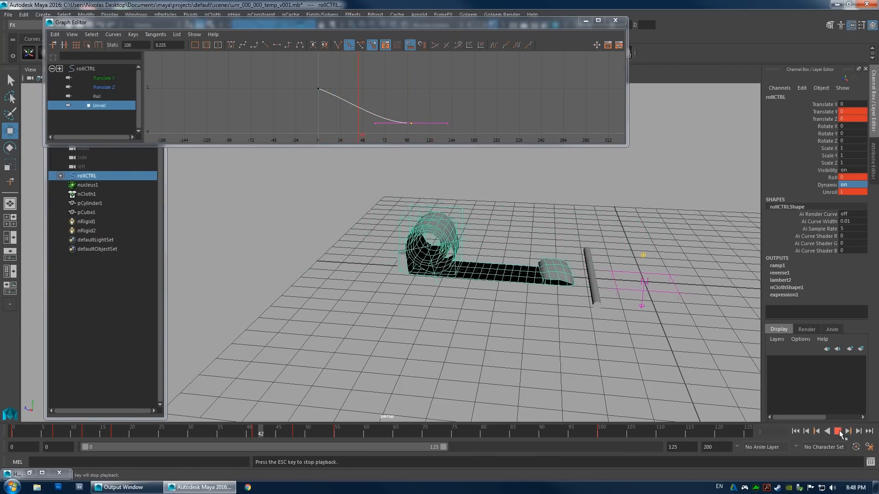
left_click(838, 431)
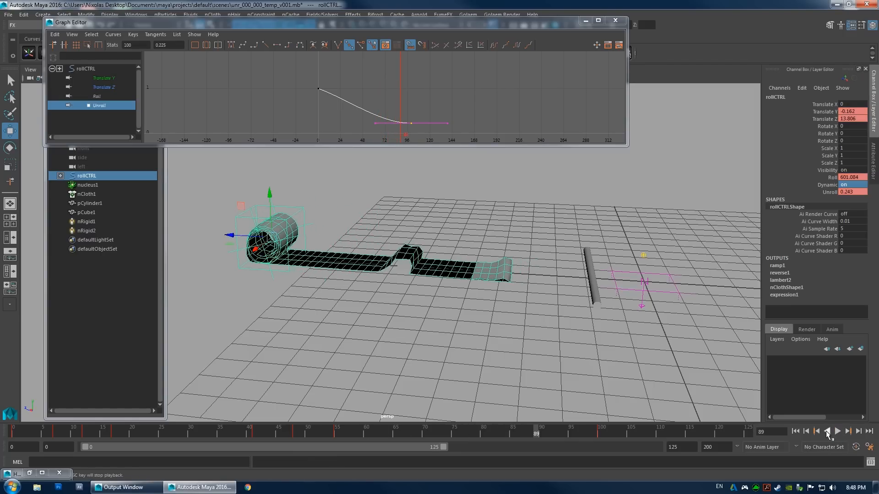
left_click(795, 432)
left_click(837, 431)
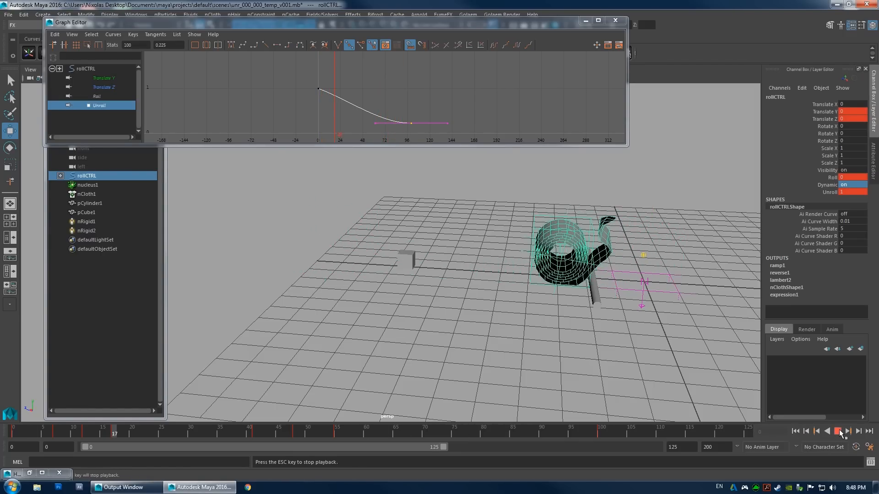
Lower the first Unroll key at frame 0 to about 0.791 and replay the cloth simulation from the start.
key("Escape")
left_click_drag(341, 86, 313, 100)
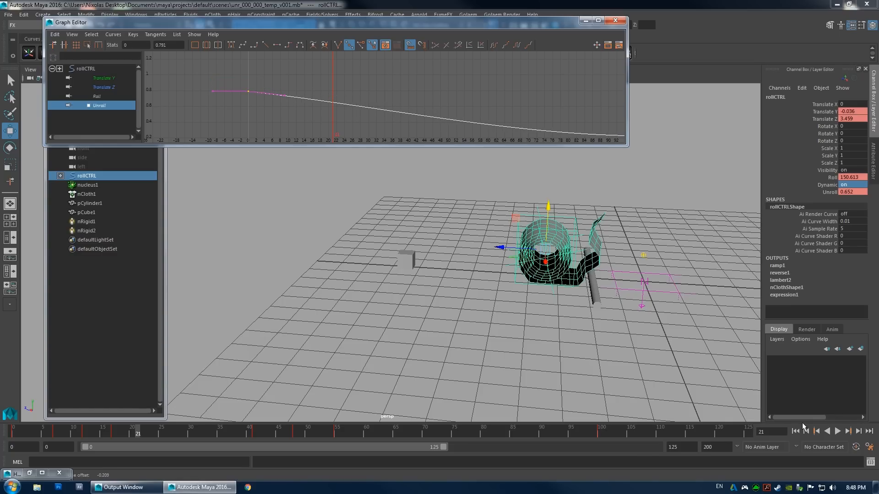
left_click(796, 432)
left_click(837, 431)
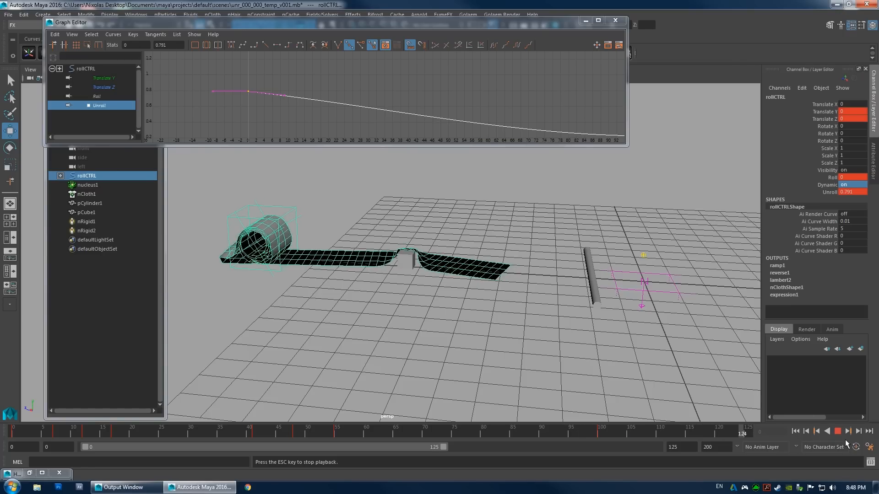
Raise the first Unroll key at frame 0 to about 0.895 and replay the cloth simulation from the start.
middle_click_drag(262, 122, 263, 111)
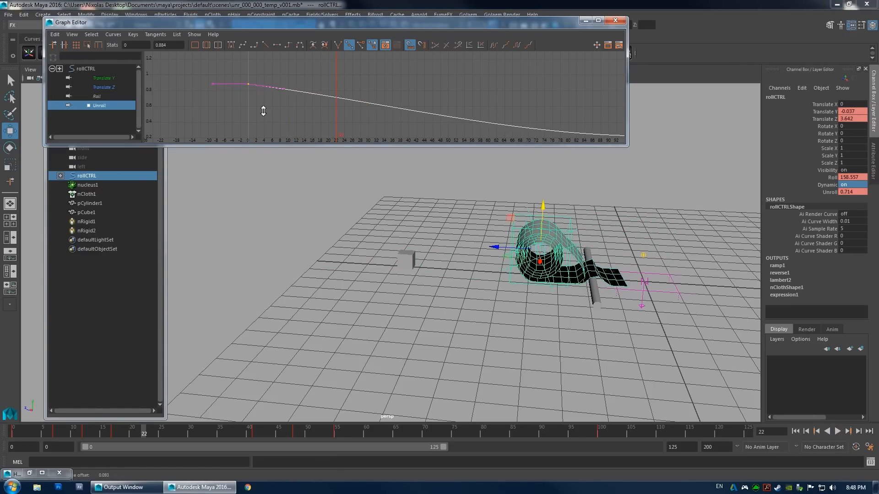
left_click(796, 432)
left_click(837, 432)
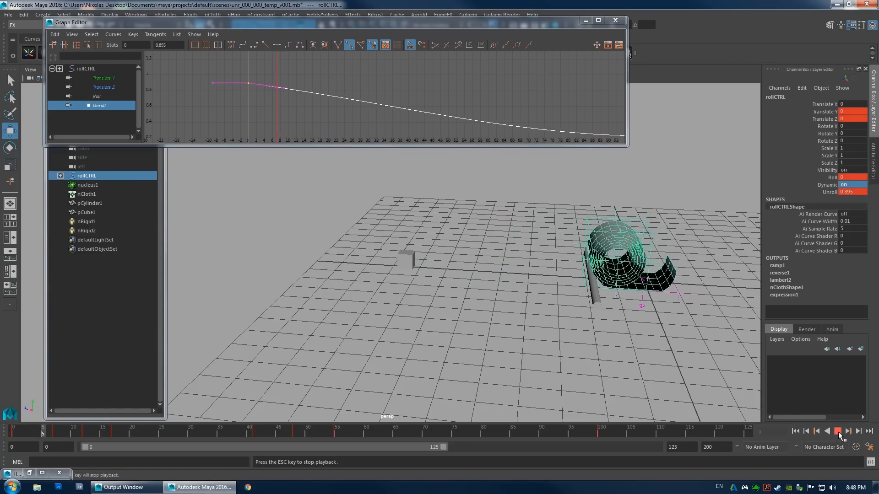
Deselect rollCTRL, close the Graph Editor and examine the looping cloth simulation from several angles around the roll, cylinder and cube.
left_click(488, 314)
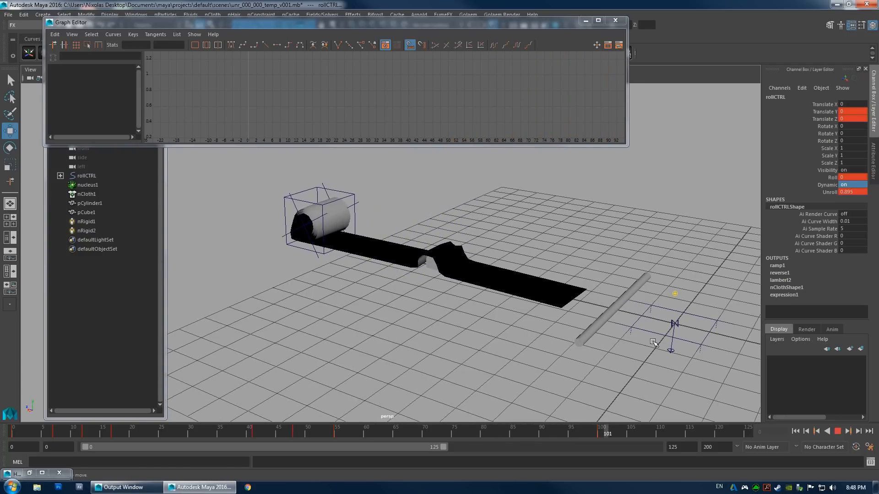
left_click(615, 21)
left_click_drag(477, 178, 354, 223, "alt")
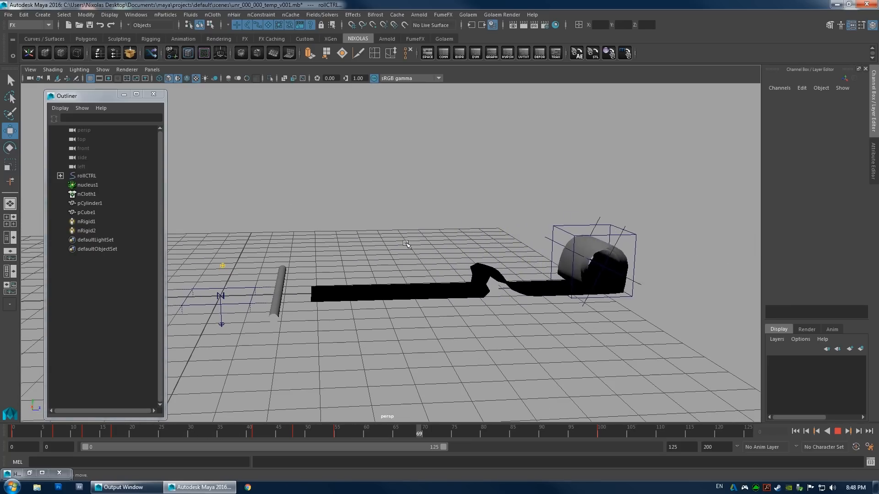
left_click_drag(405, 244, 238, 242, "alt")
middle_click_drag(284, 243, 389, 245, "alt")
left_click_drag(389, 245, 409, 243, "alt")
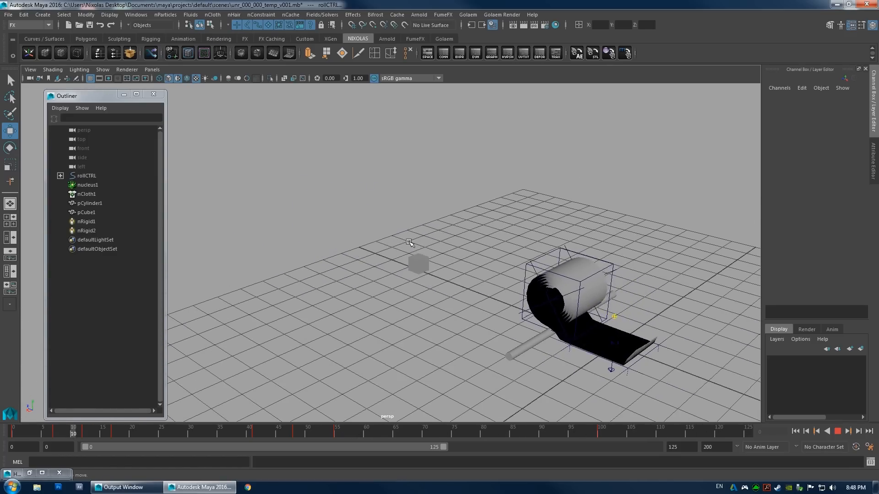
left_click_drag(520, 299, 410, 298, "alt")
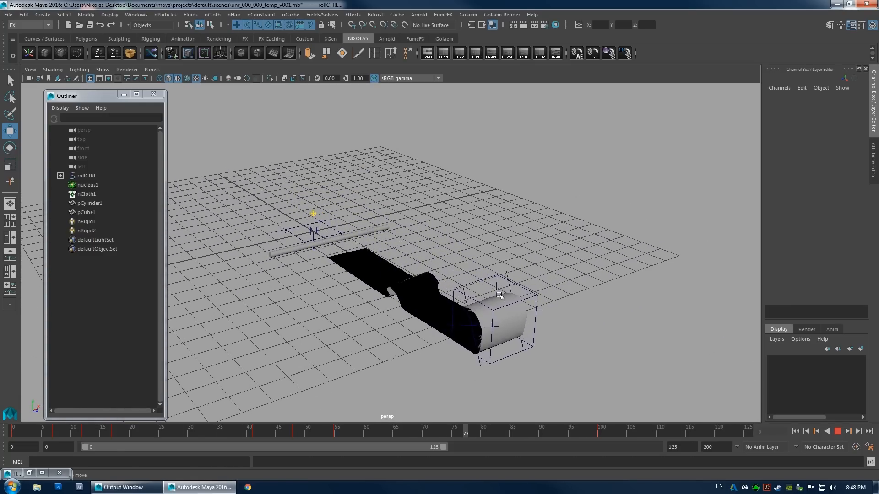
left_click_drag(499, 296, 462, 271, "alt")
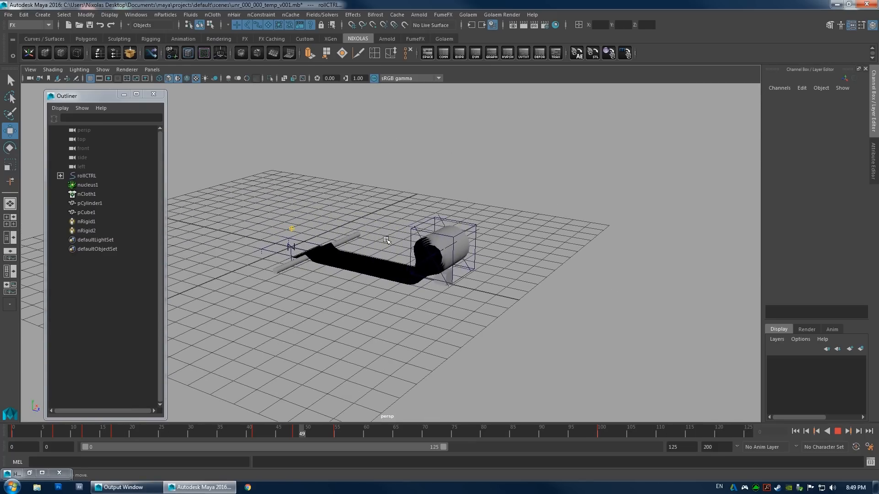